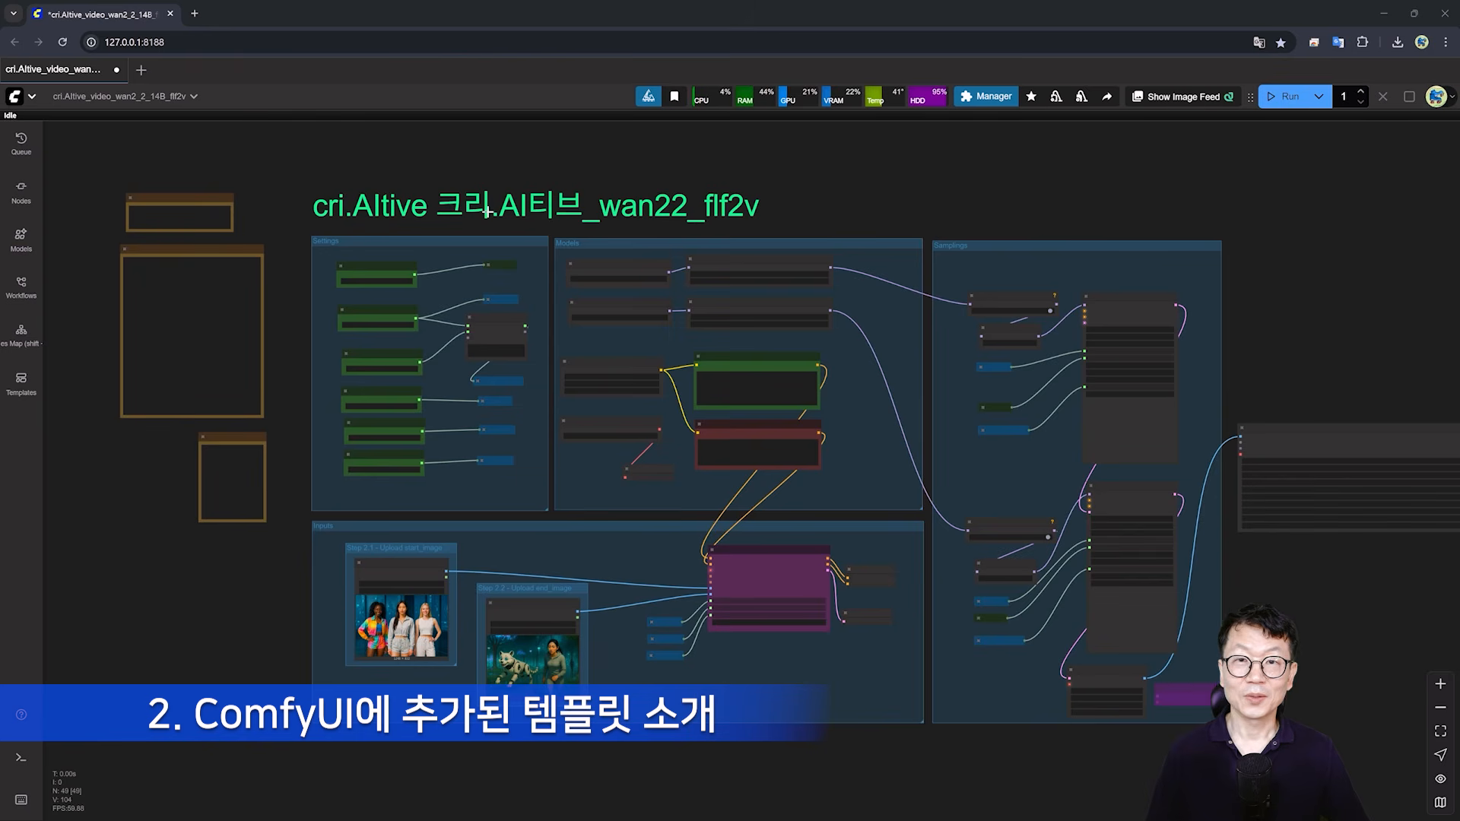
# - Load the Wan 2.2 14B First-Last Frame to Video template from the Video examples and dismiss the missing models notice
pyautogui.click(30, 96)
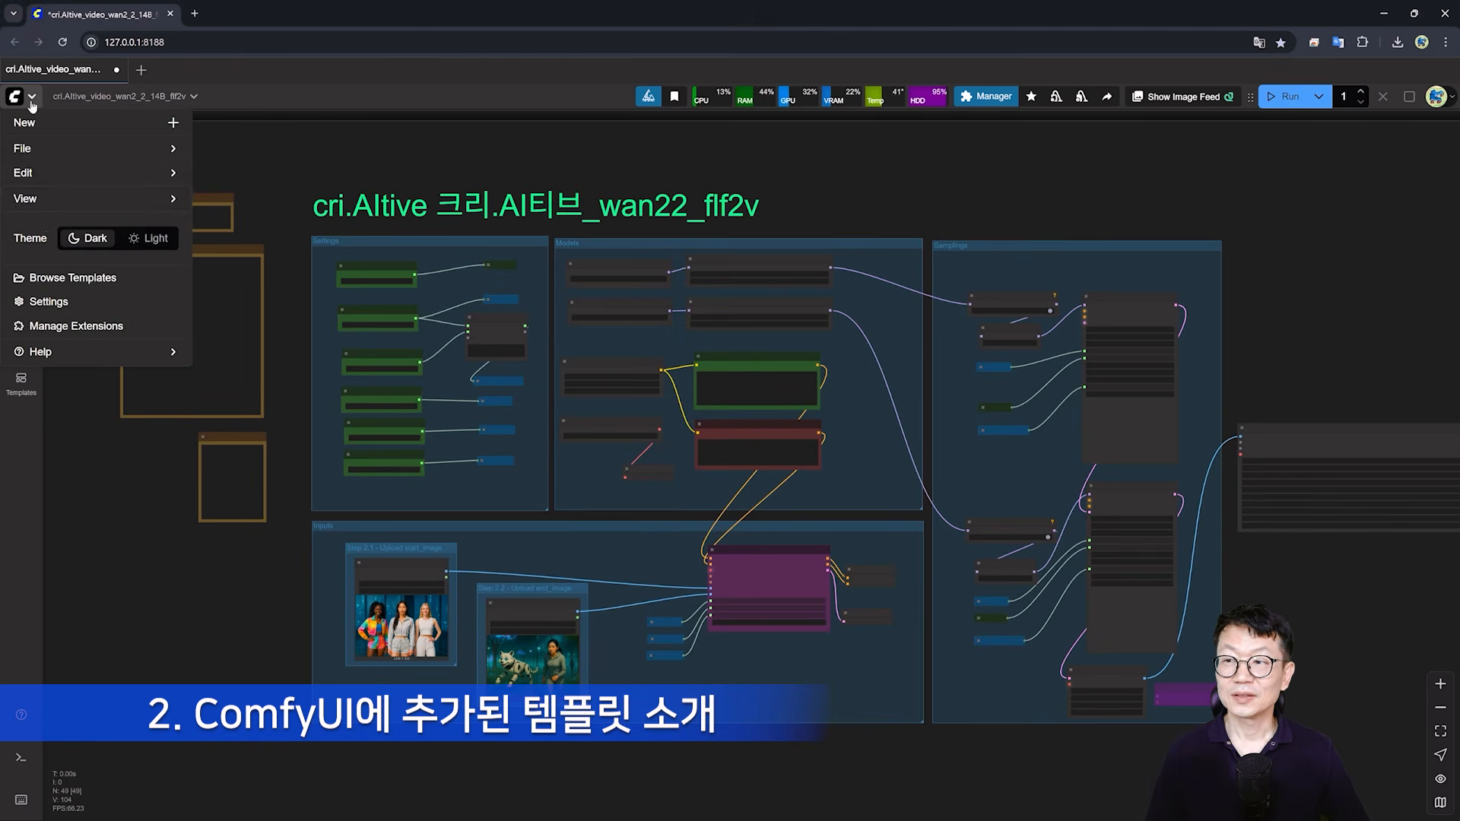
pyautogui.click(68, 278)
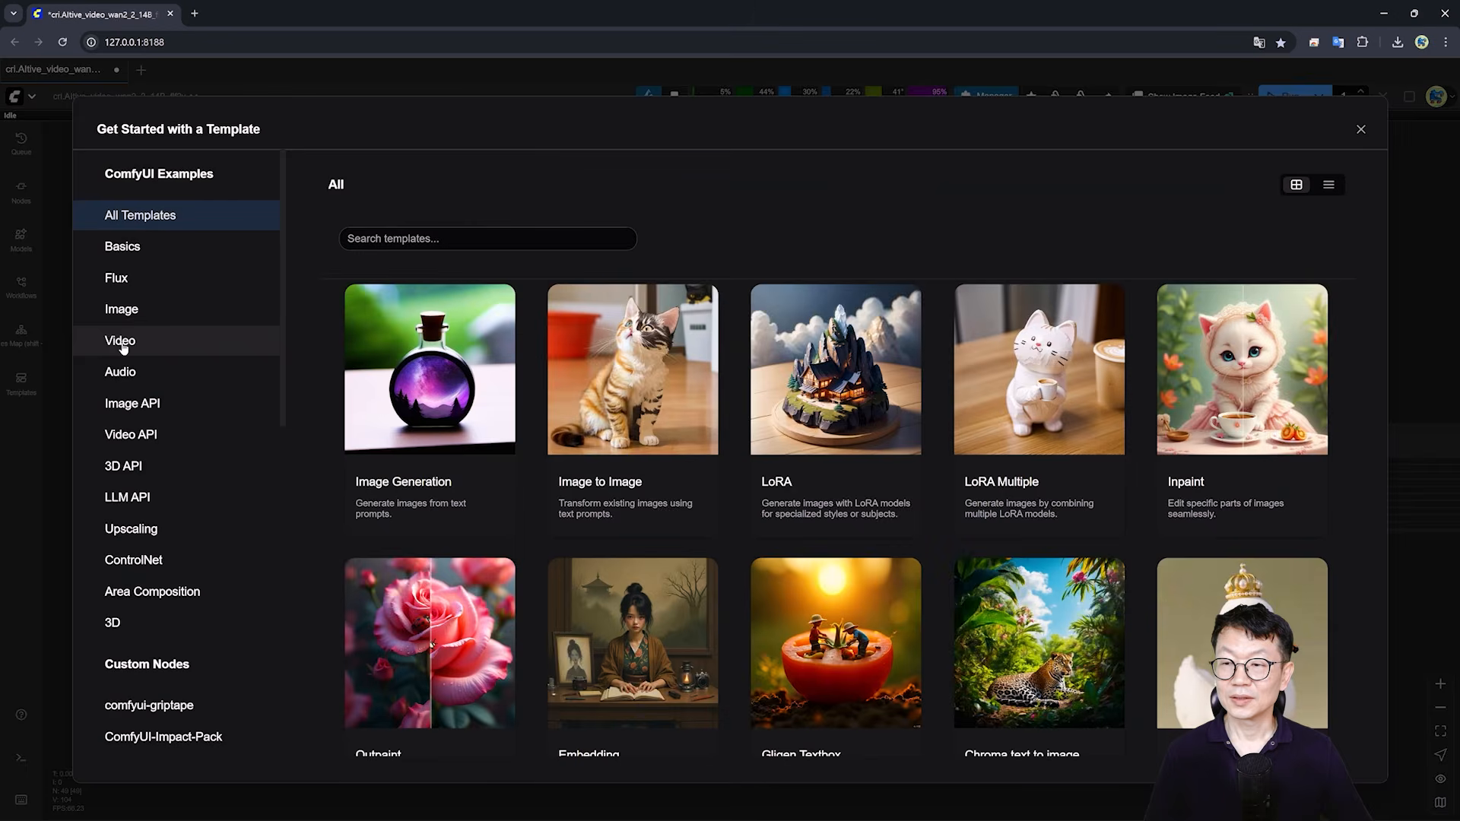
pyautogui.click(120, 340)
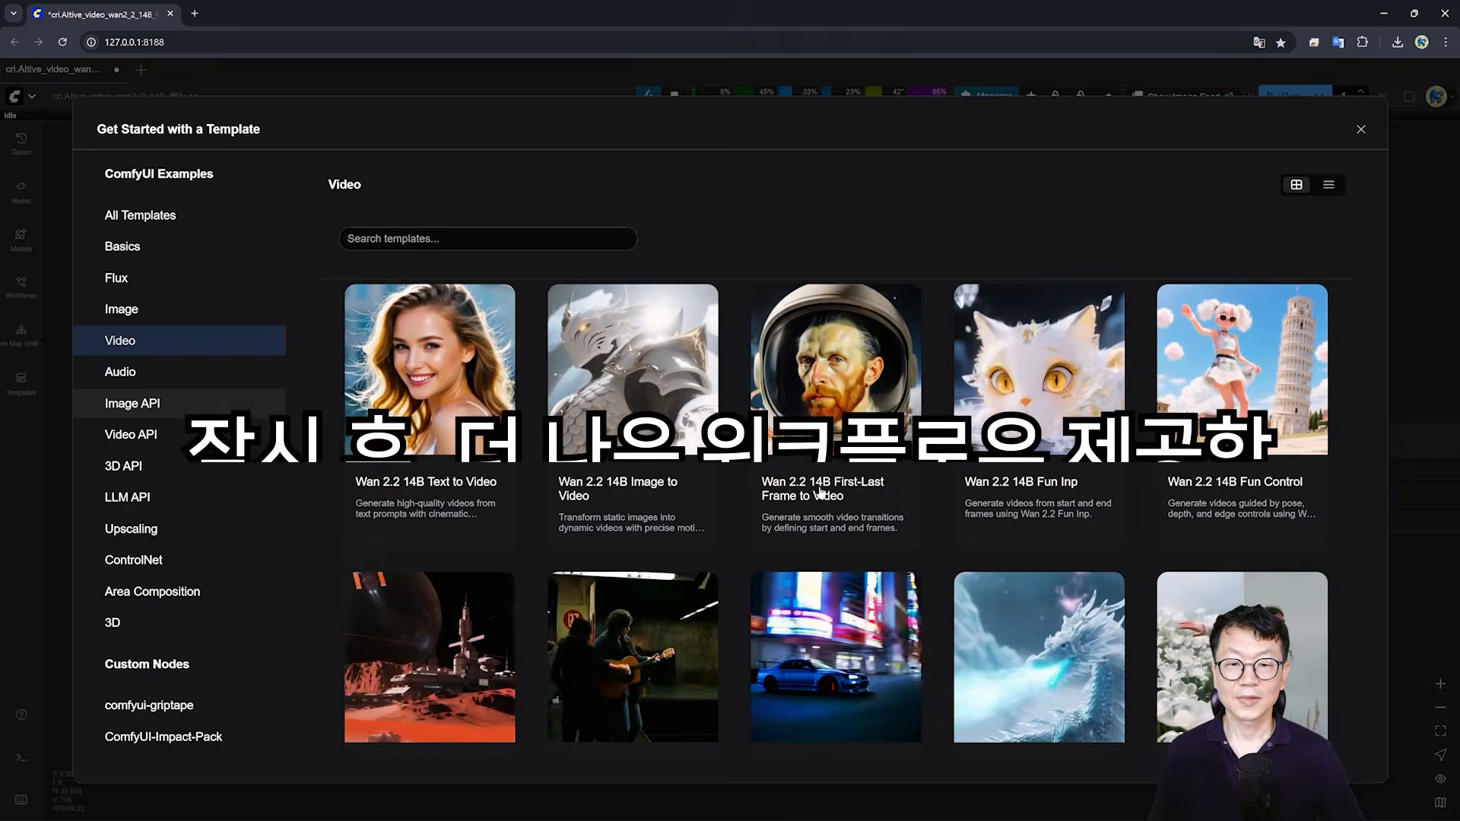
pyautogui.click(517, 509)
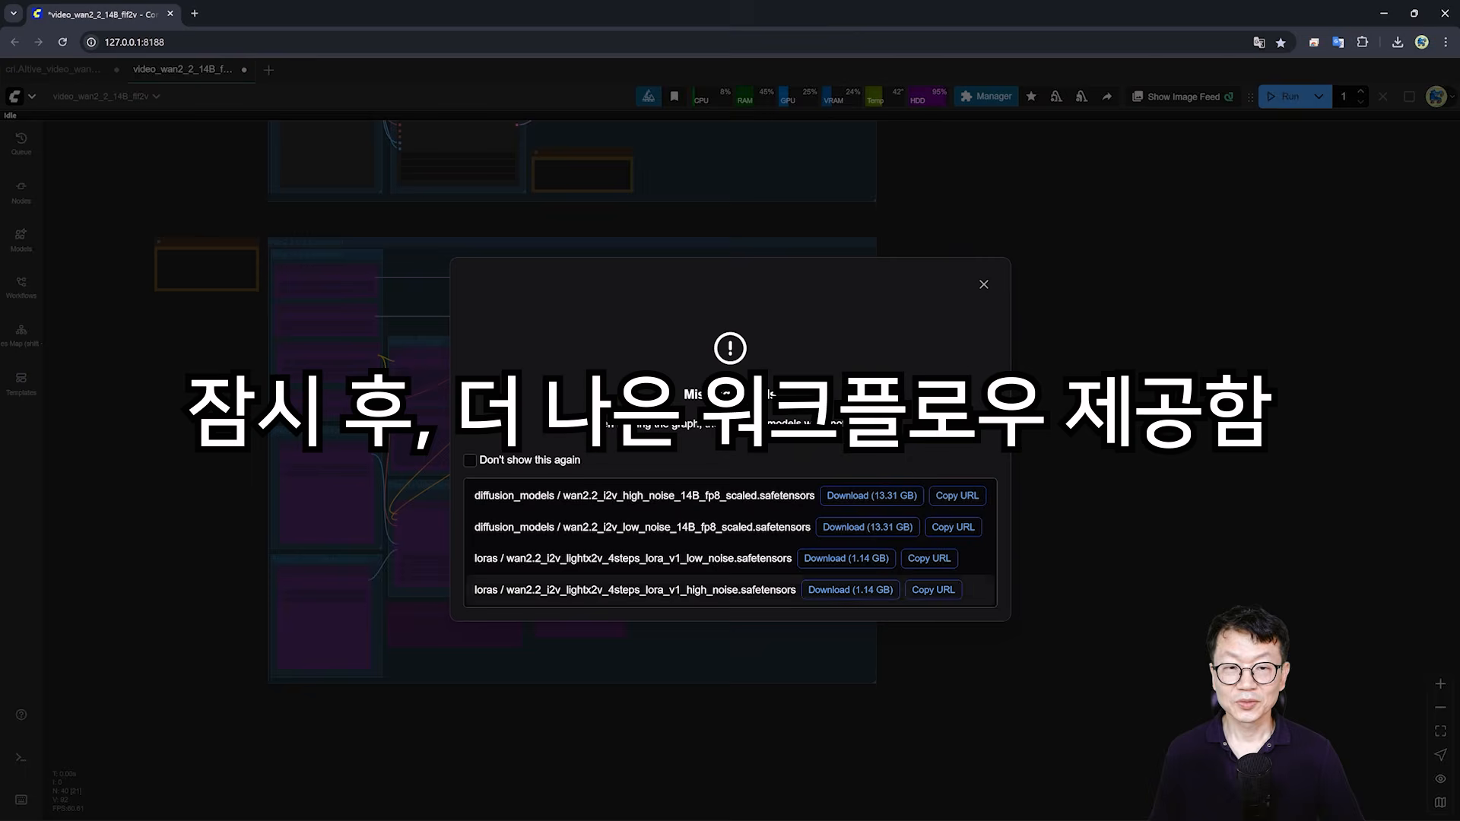
pyautogui.click(984, 285)
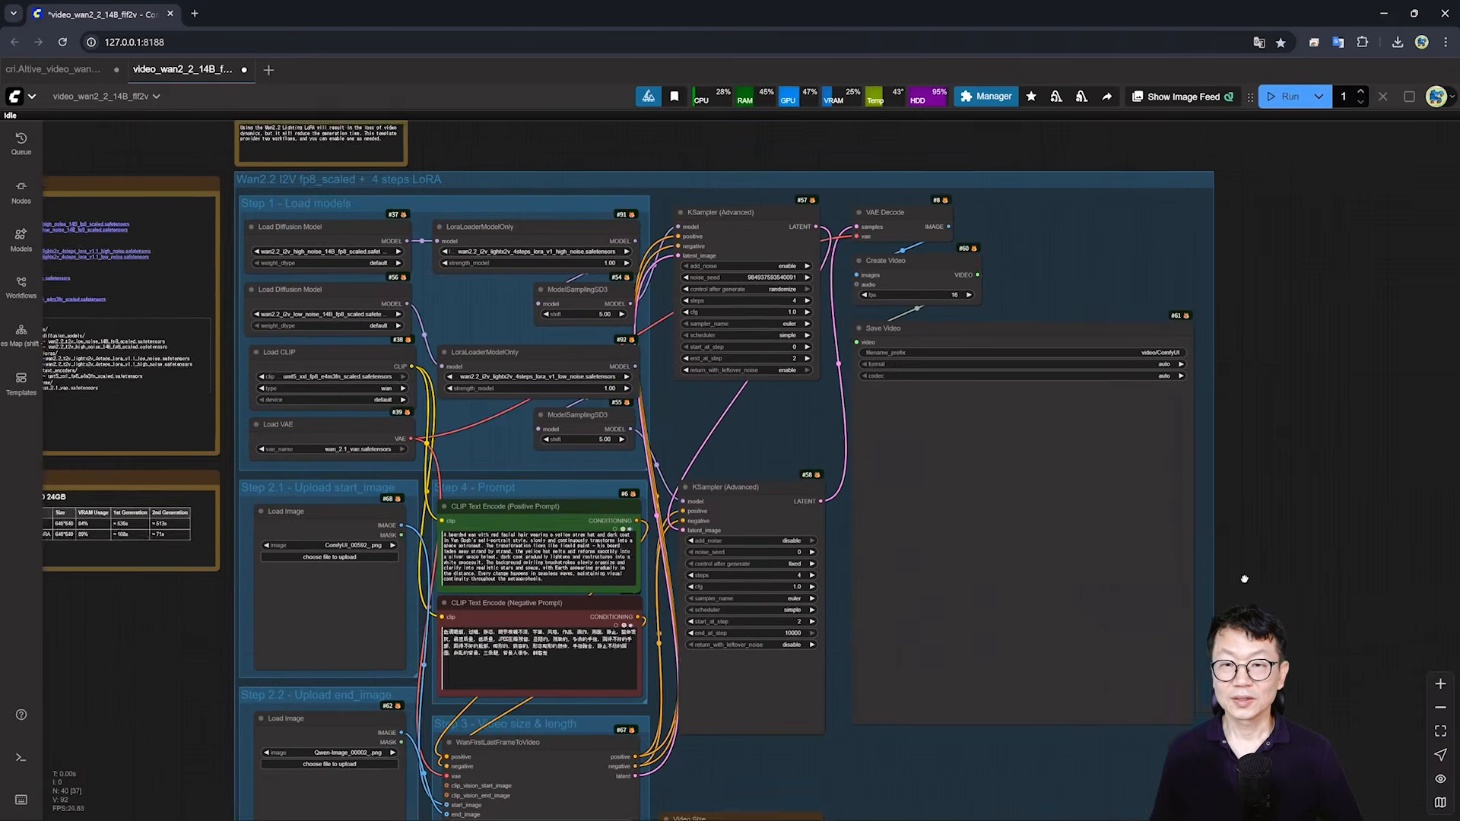
pyautogui.moveTo(1245, 580); pyautogui.dragTo(1283, 571)
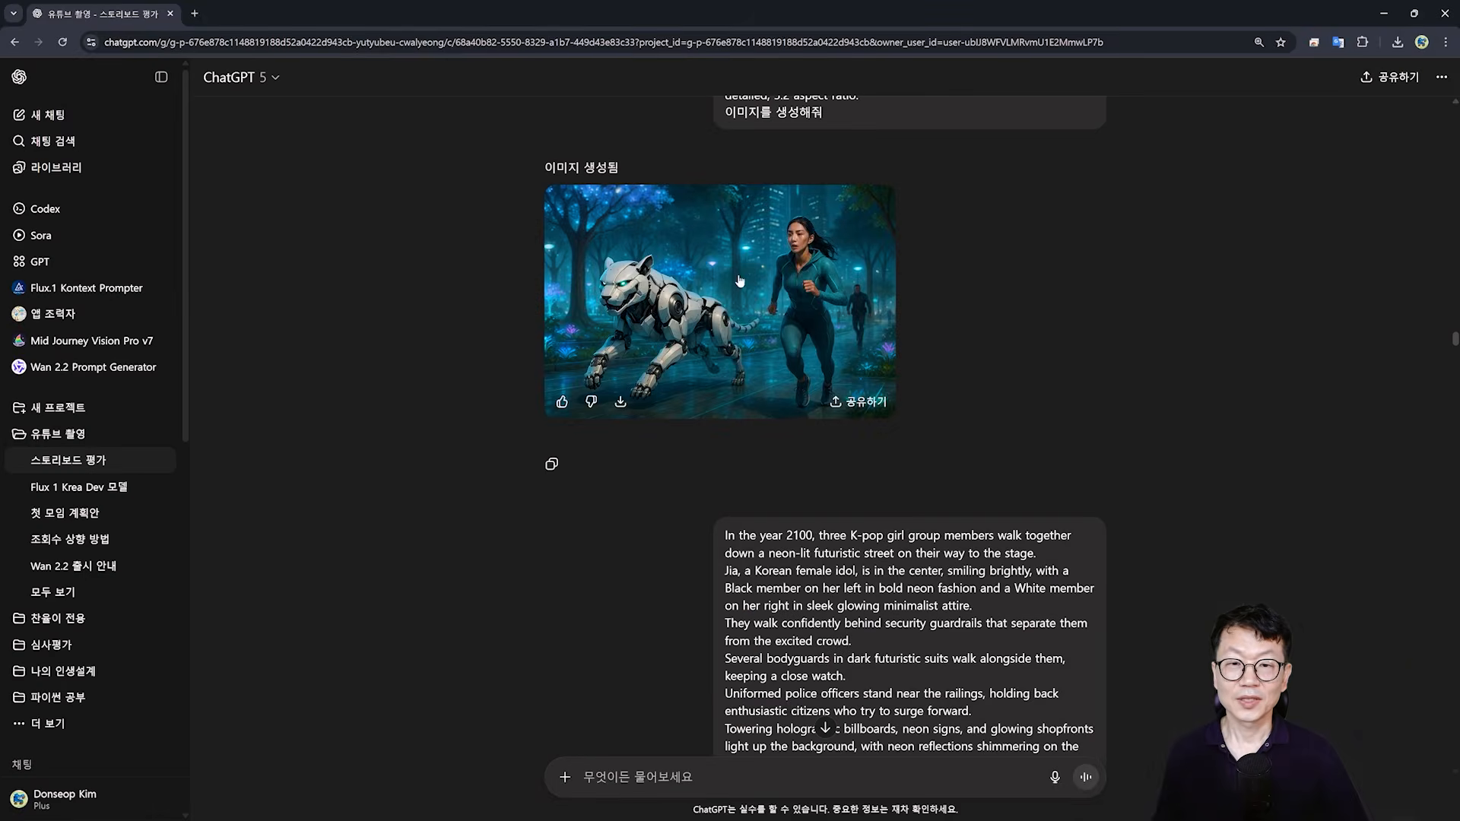
# - View the generated images of the three girl group members at full size in the ChatGPT conversation
pyautogui.click(691, 337)
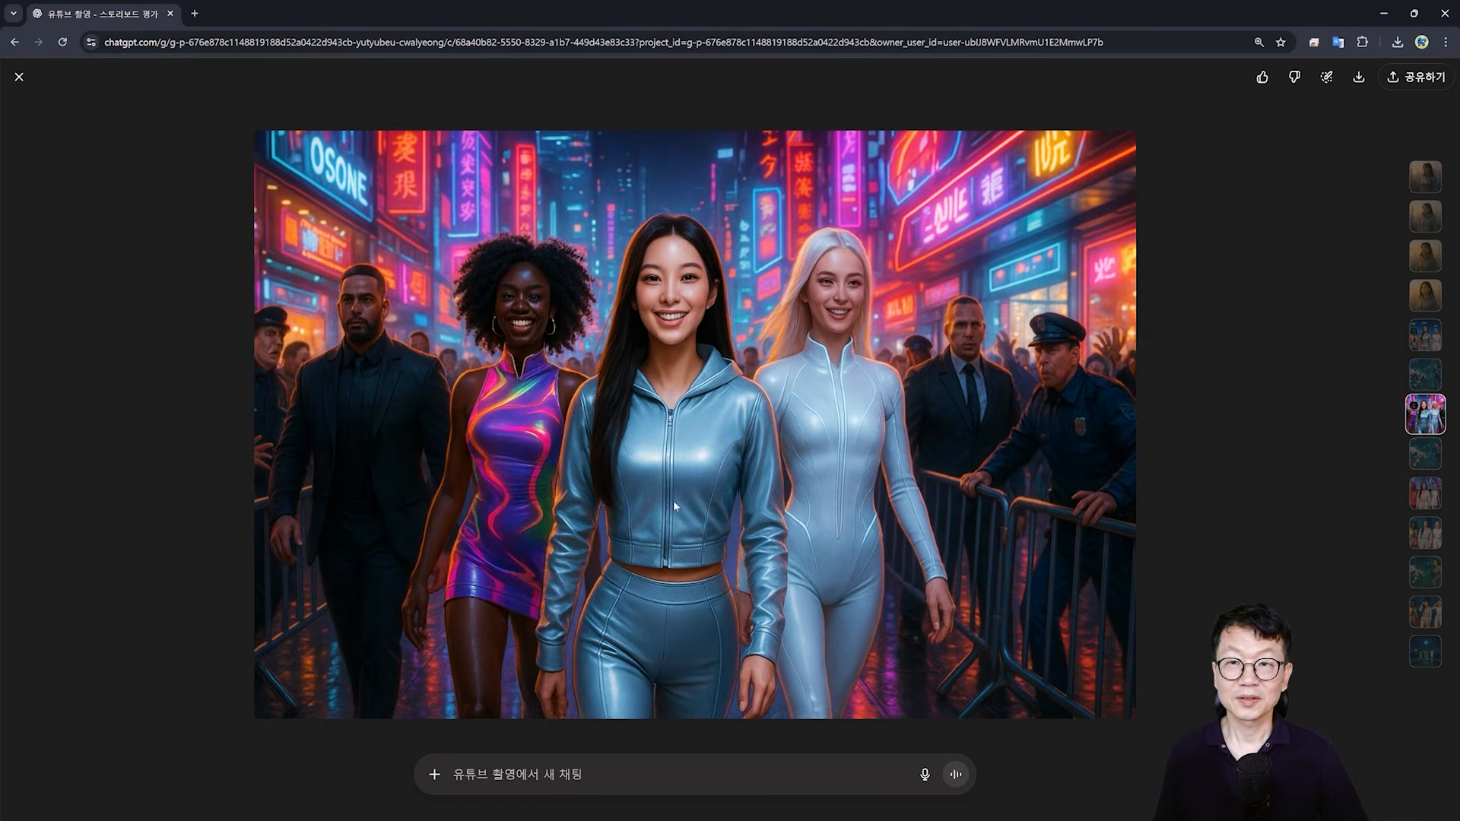
pyautogui.click(19, 77)
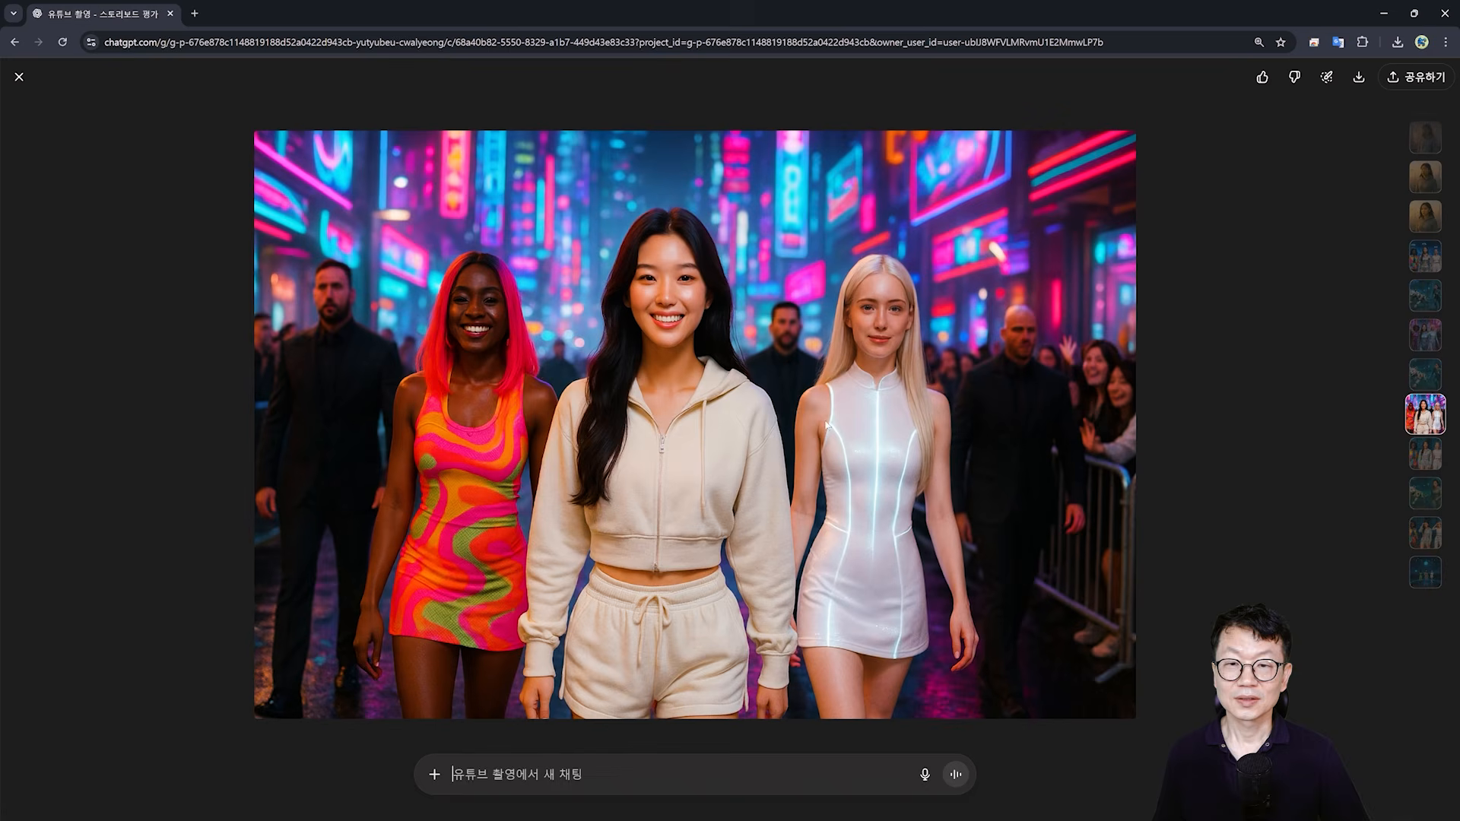
pyautogui.click(19, 76)
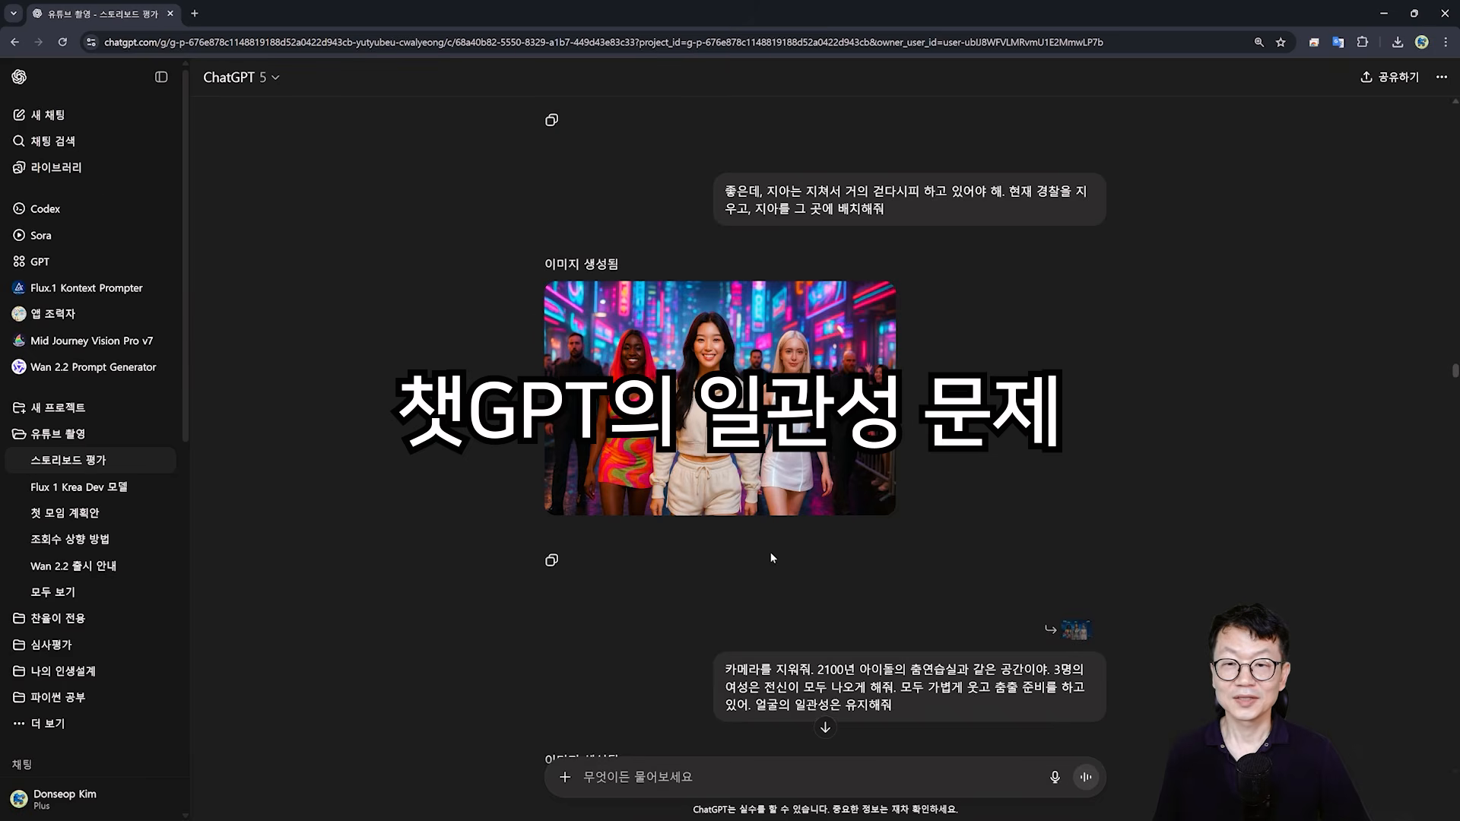
pyautogui.scroll(-3, 770, 550)
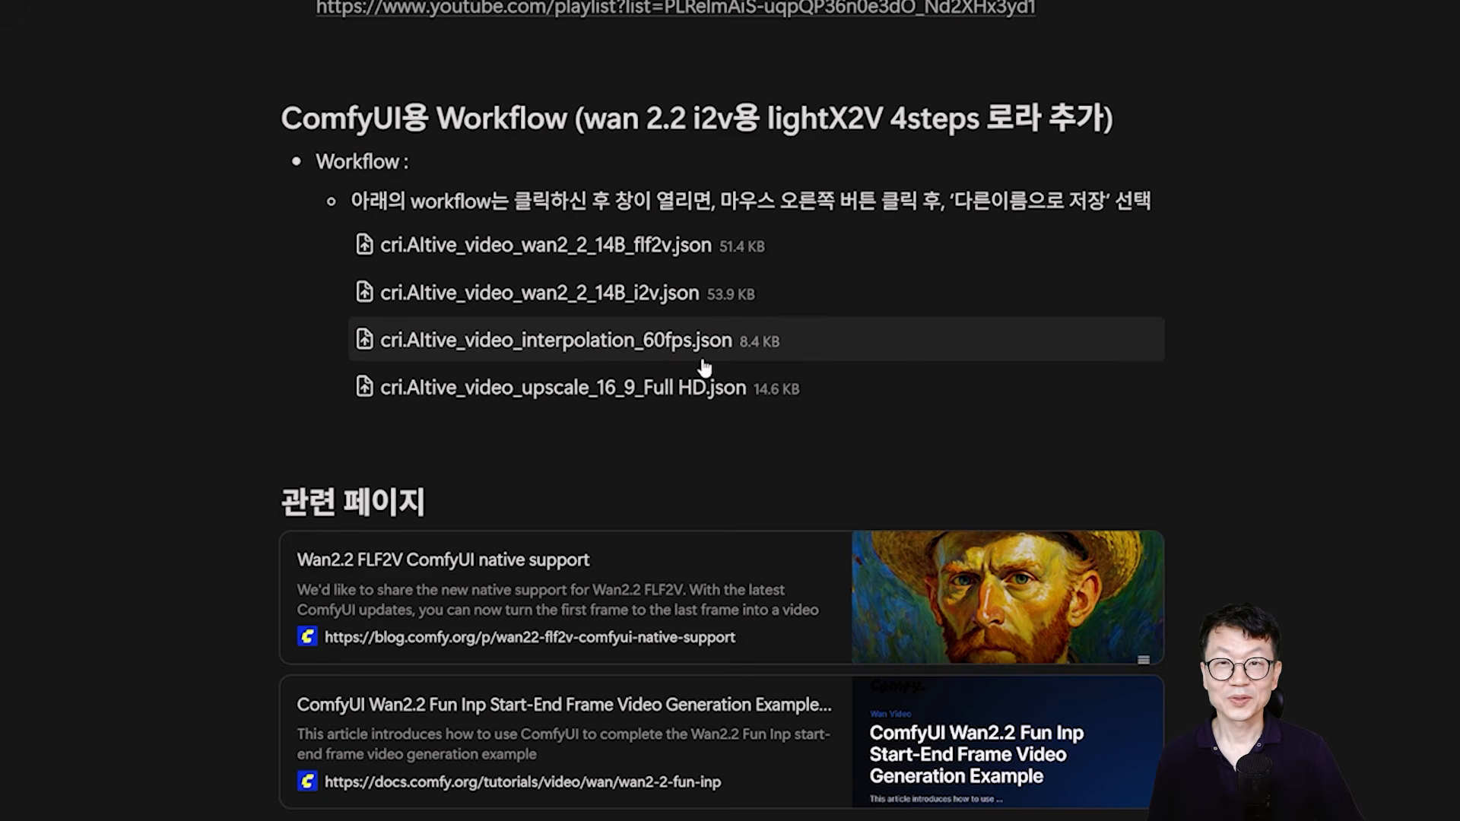
# - Try to save the cri.AItive_video_wan2_2_14B_flf2v.json workflow file from the Notion workflow list to the Exercise_page folder
pyautogui.click(582, 259)
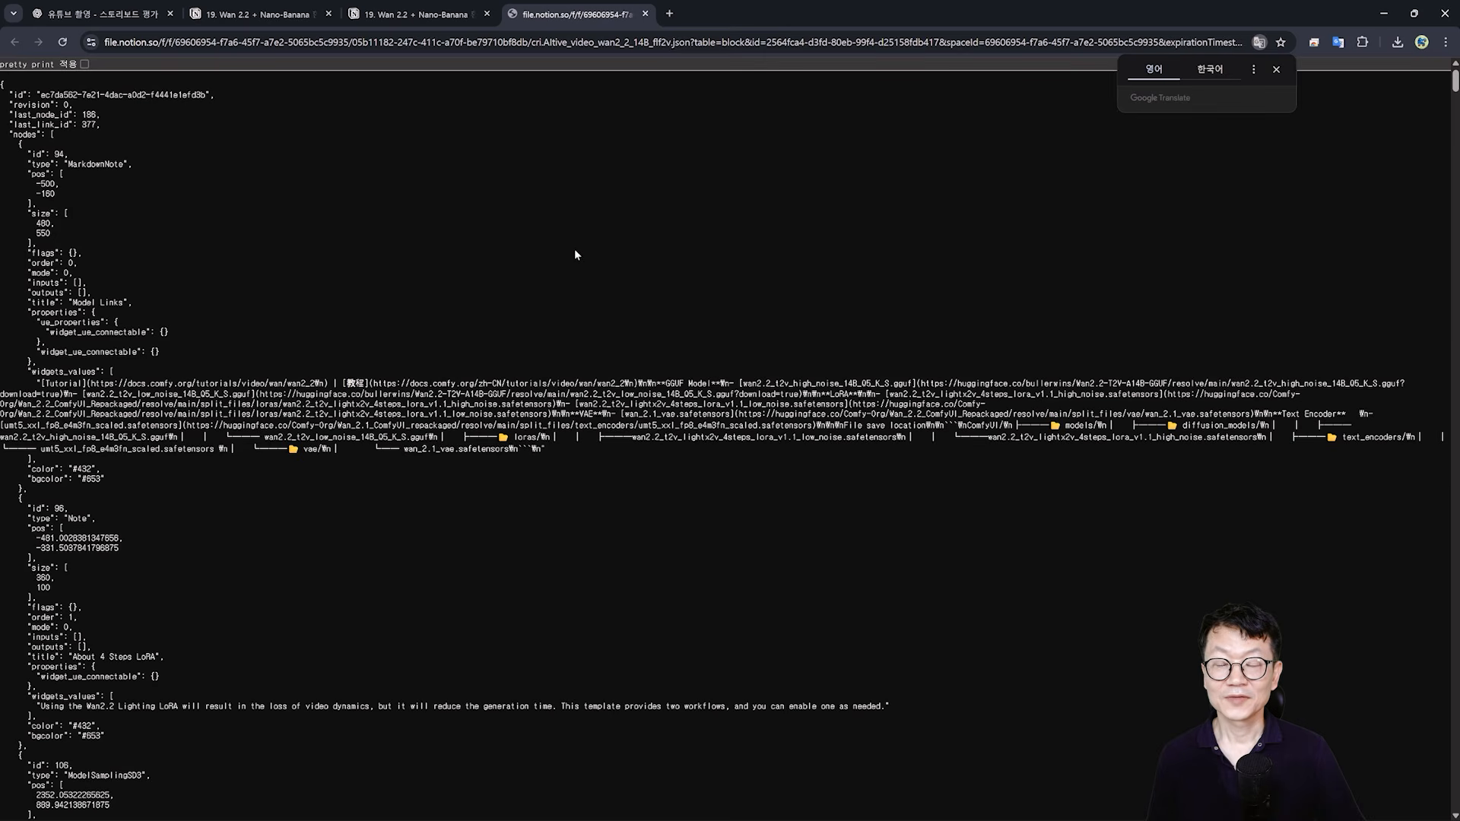
pyautogui.rightClick(574, 252)
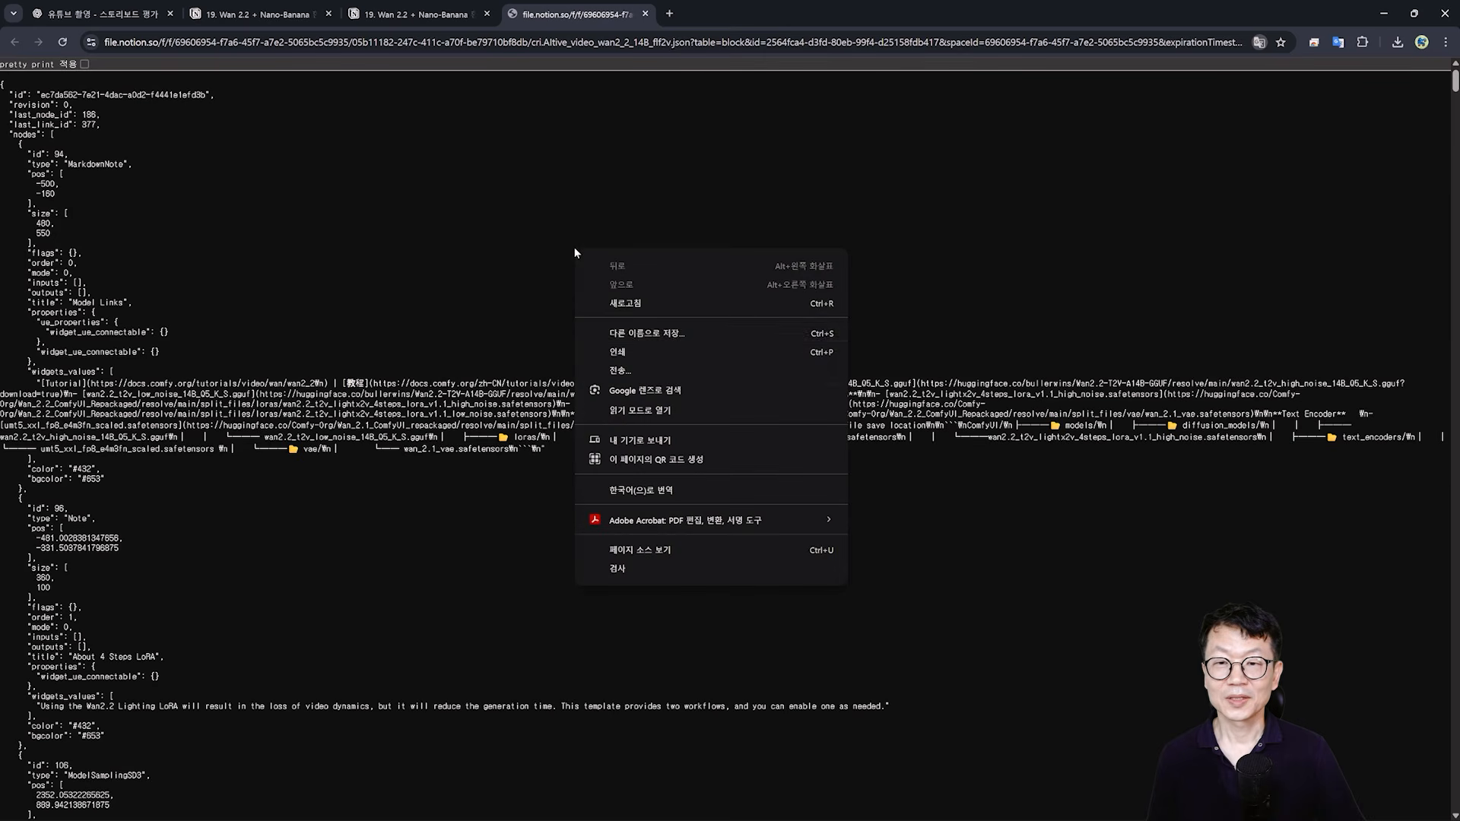
pyautogui.click(660, 334)
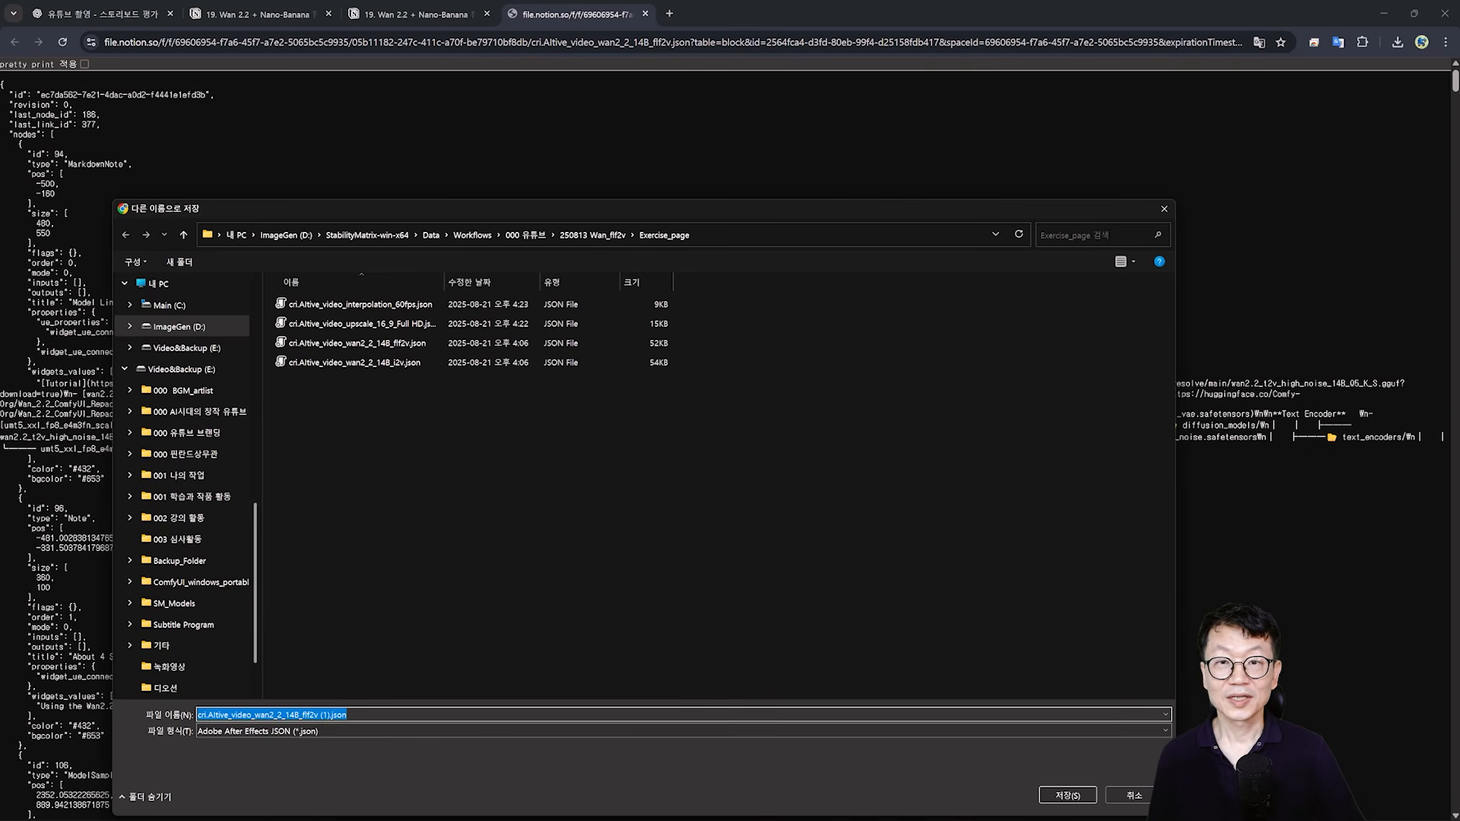
pyautogui.click(1135, 799)
pyautogui.hotkey('ctrl', 'w')
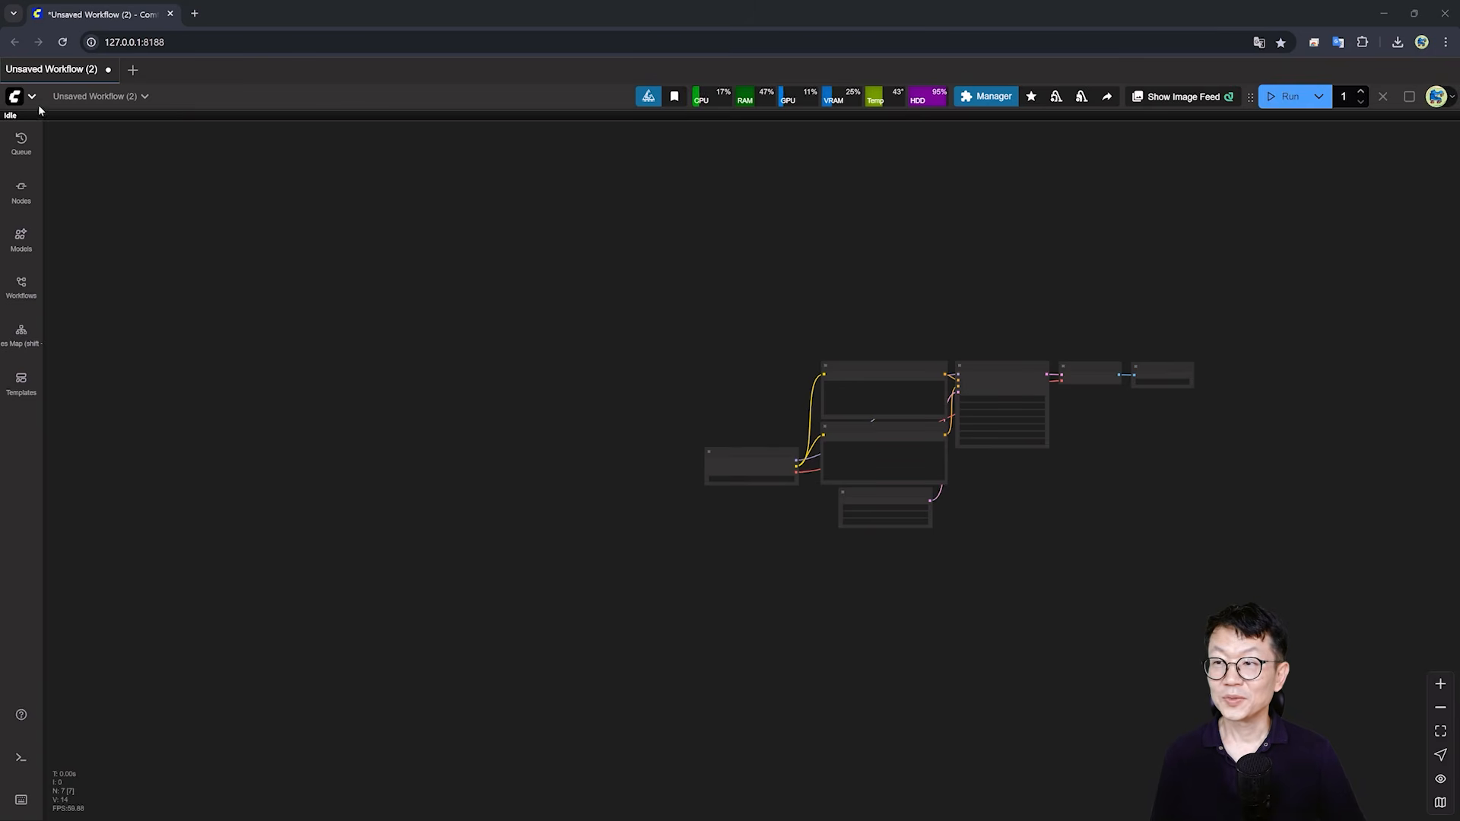
# - In ComfyUI, open the workflow file cri.AItive_video_wan2_2_14B_flf2v.json from the Exercise_page folder
pyautogui.click(33, 97)
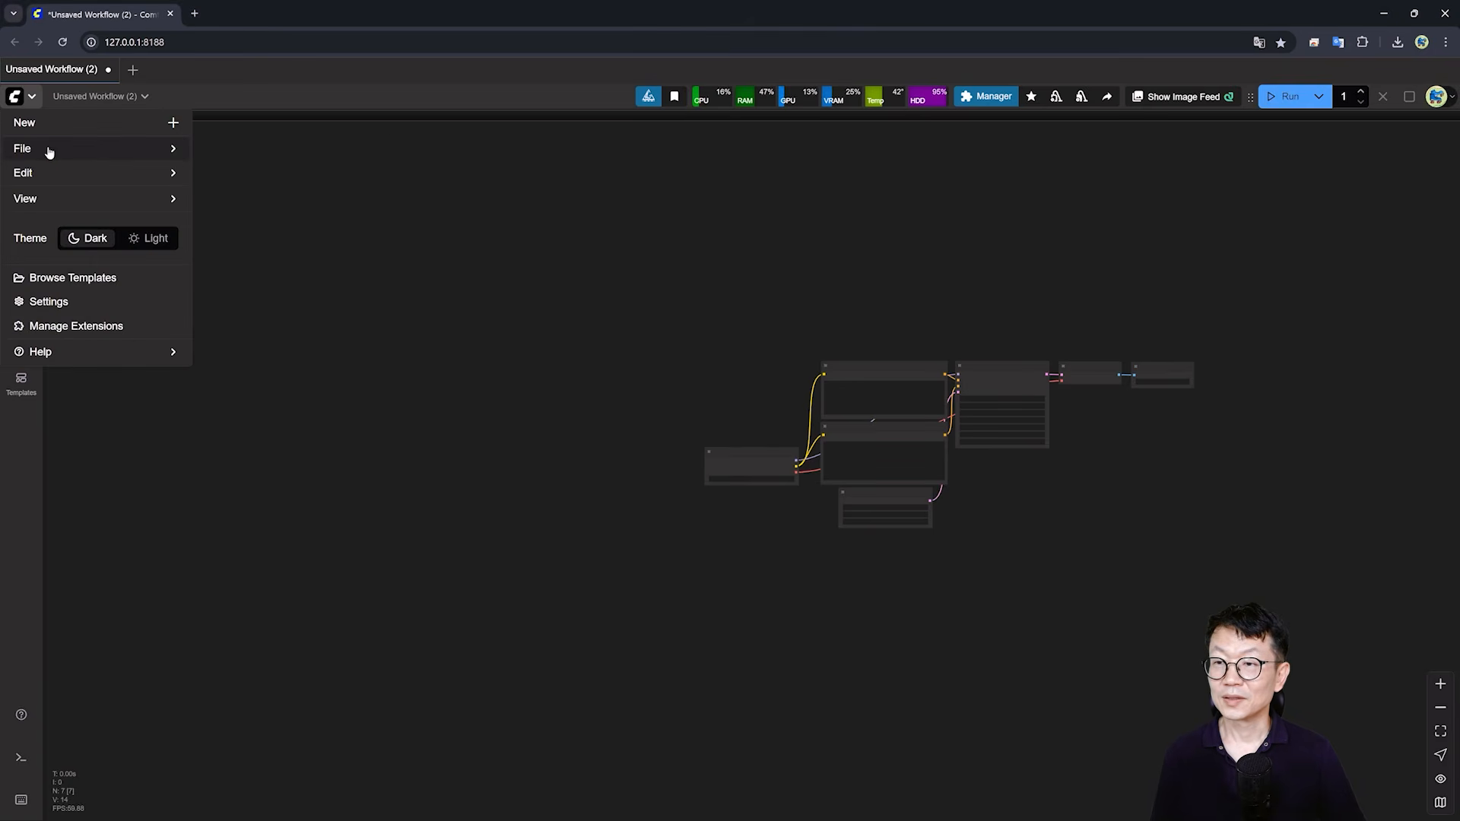
pyautogui.moveTo(169, 152)
pyautogui.click(254, 155)
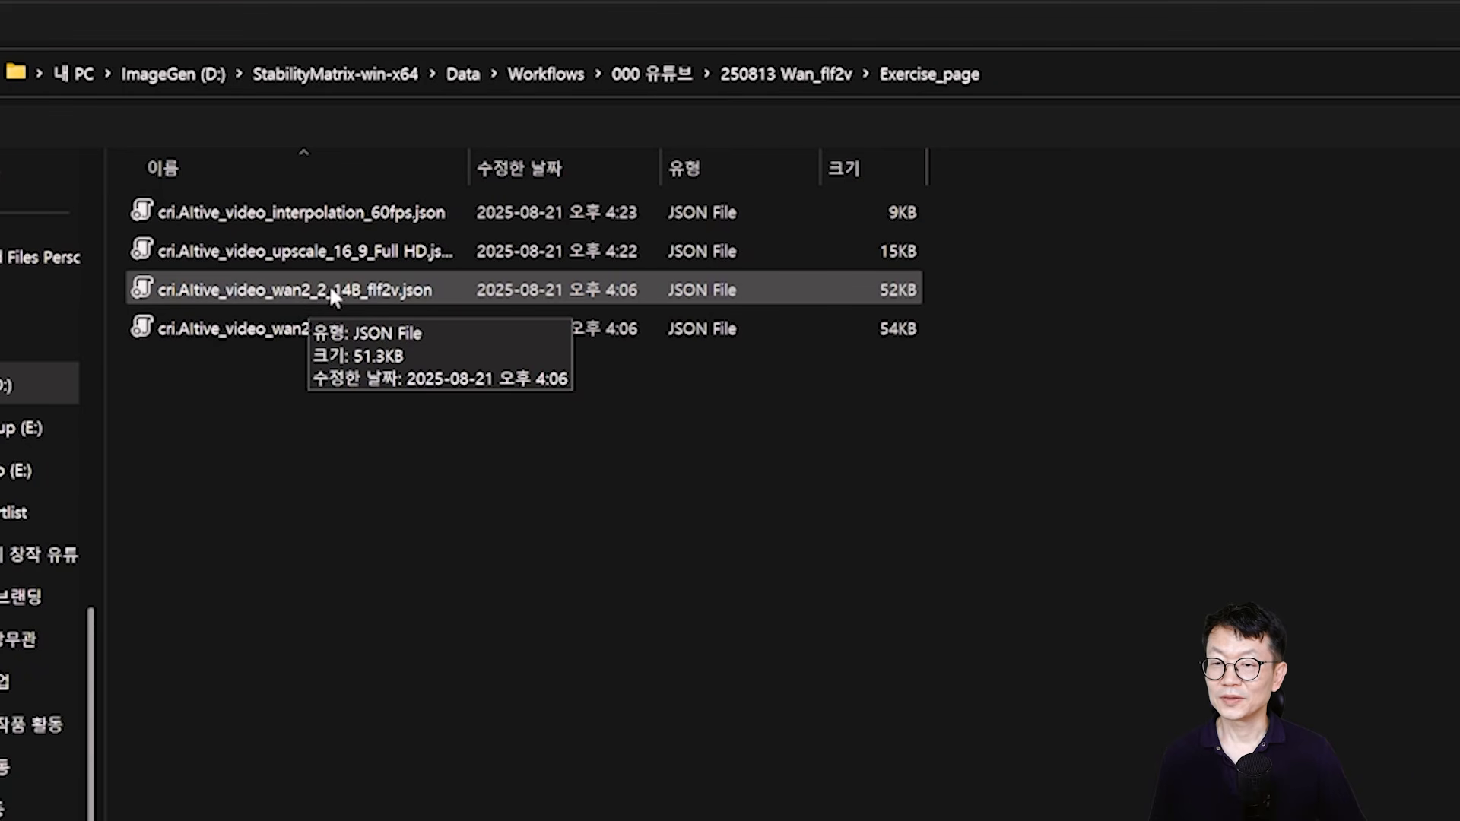
pyautogui.doubleClick(330, 290)
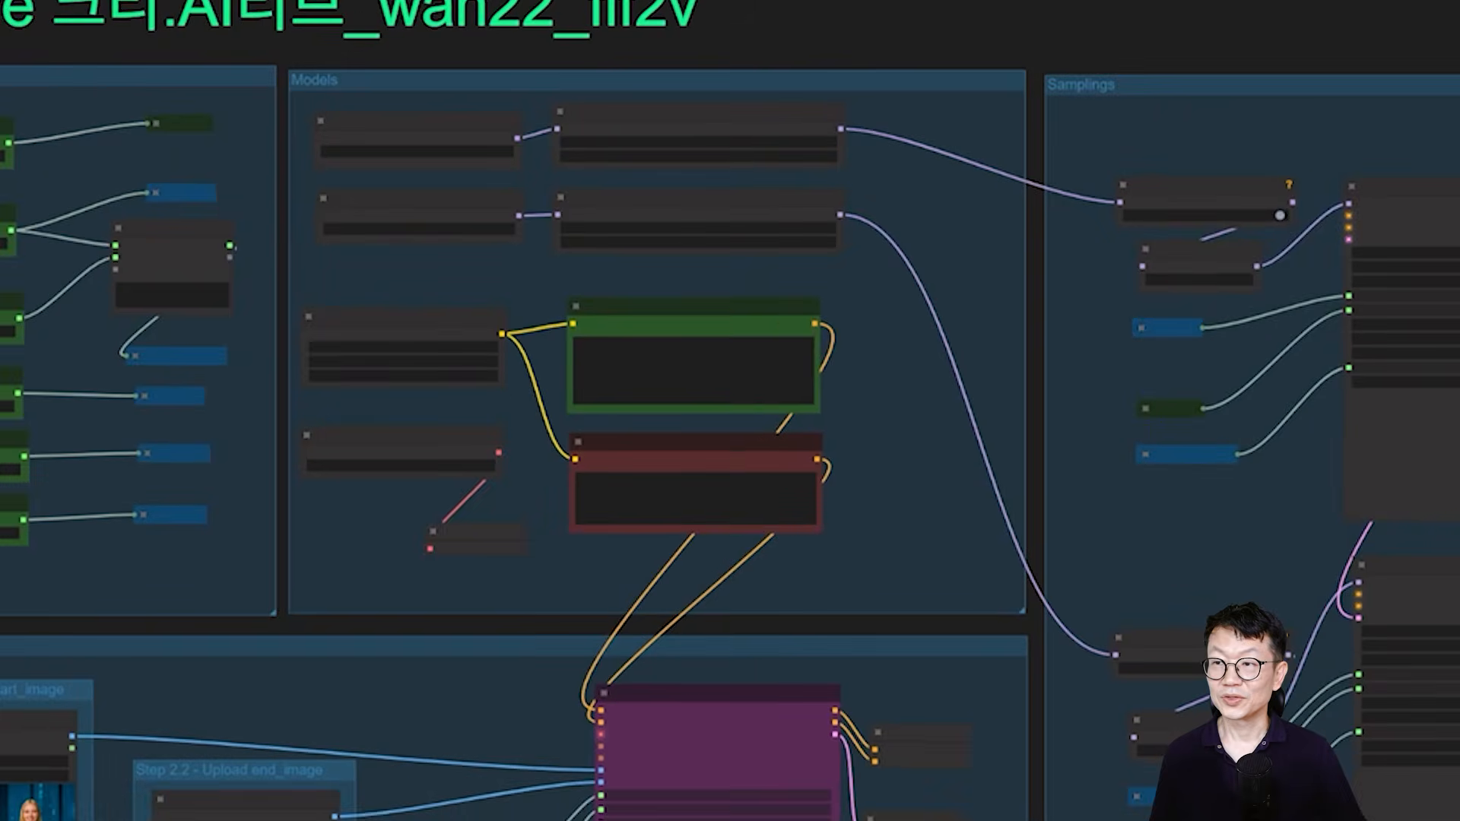
# - Open the workflow file cri.AItive_video_wan2_2_14B_i2v.json from the Exercise_page folder as well
pyautogui.click(33, 98)
pyautogui.moveTo(170, 148)
pyautogui.click(259, 152)
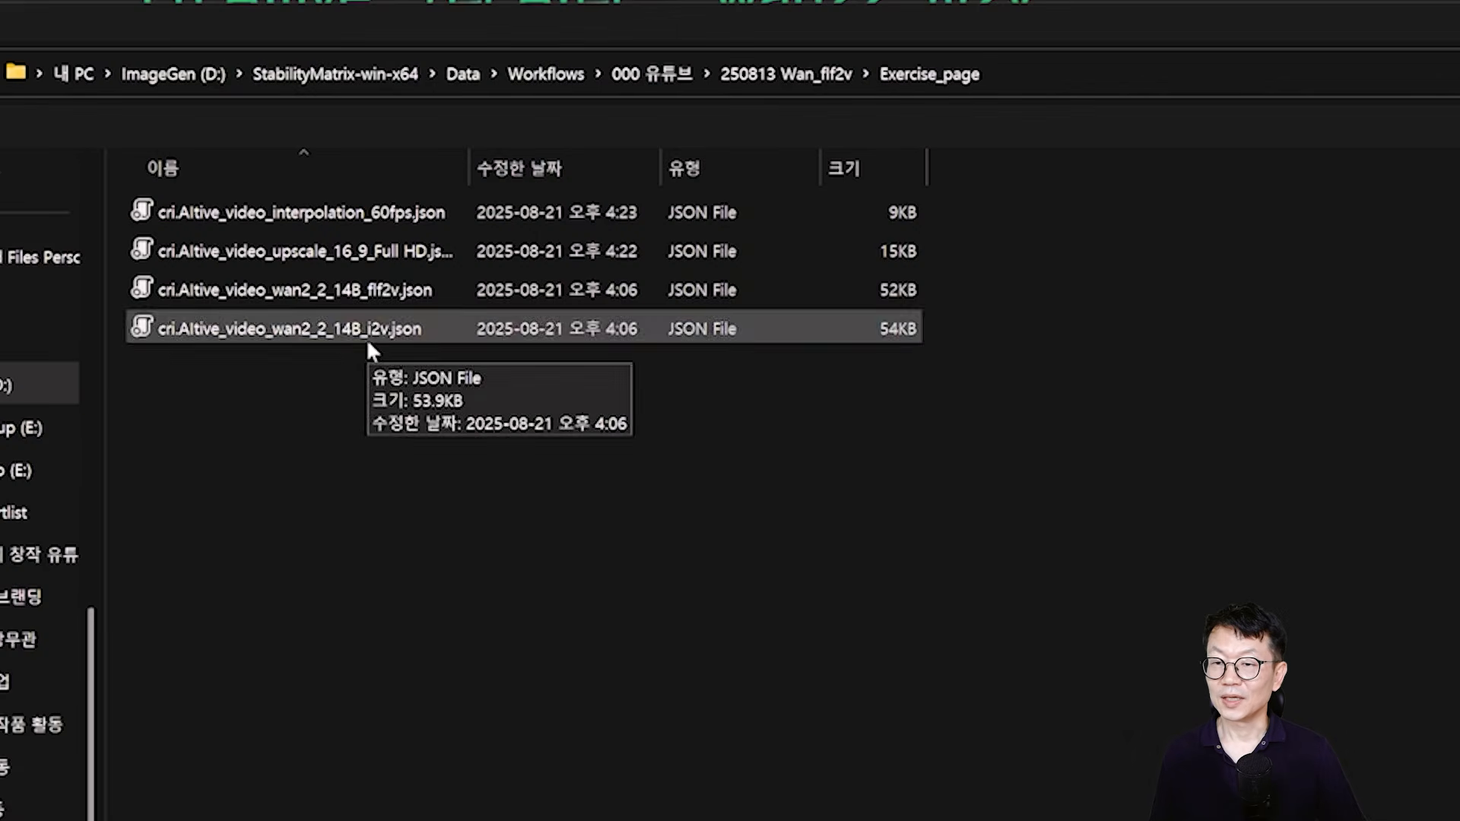
pyautogui.doubleClick(289, 328)
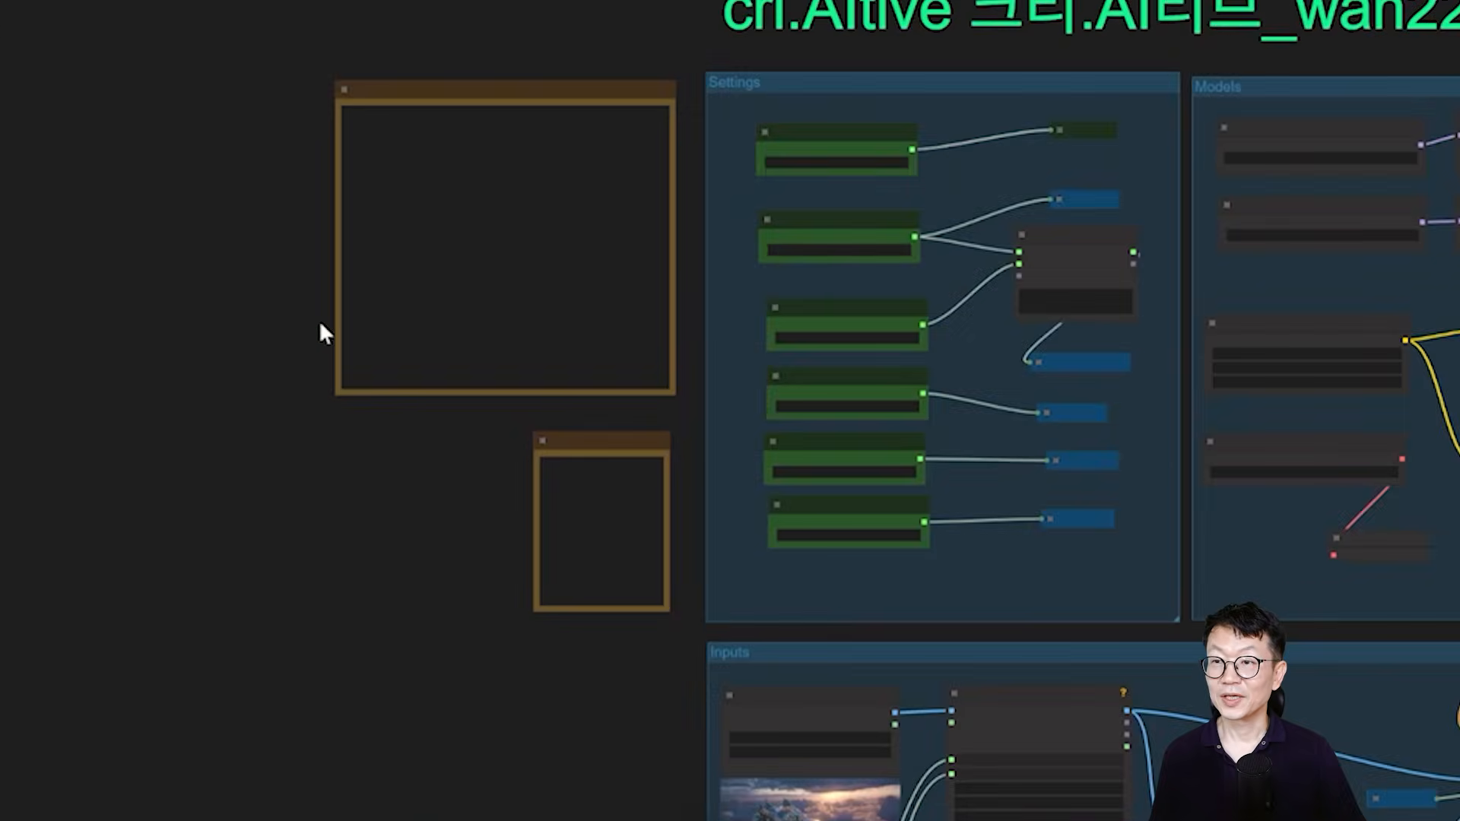
# - Examine the high-noise and low-noise LoraLoaderModelOnly nodes in the Models group of the i2v workflow
pyautogui.scroll(3, 1345, 7)
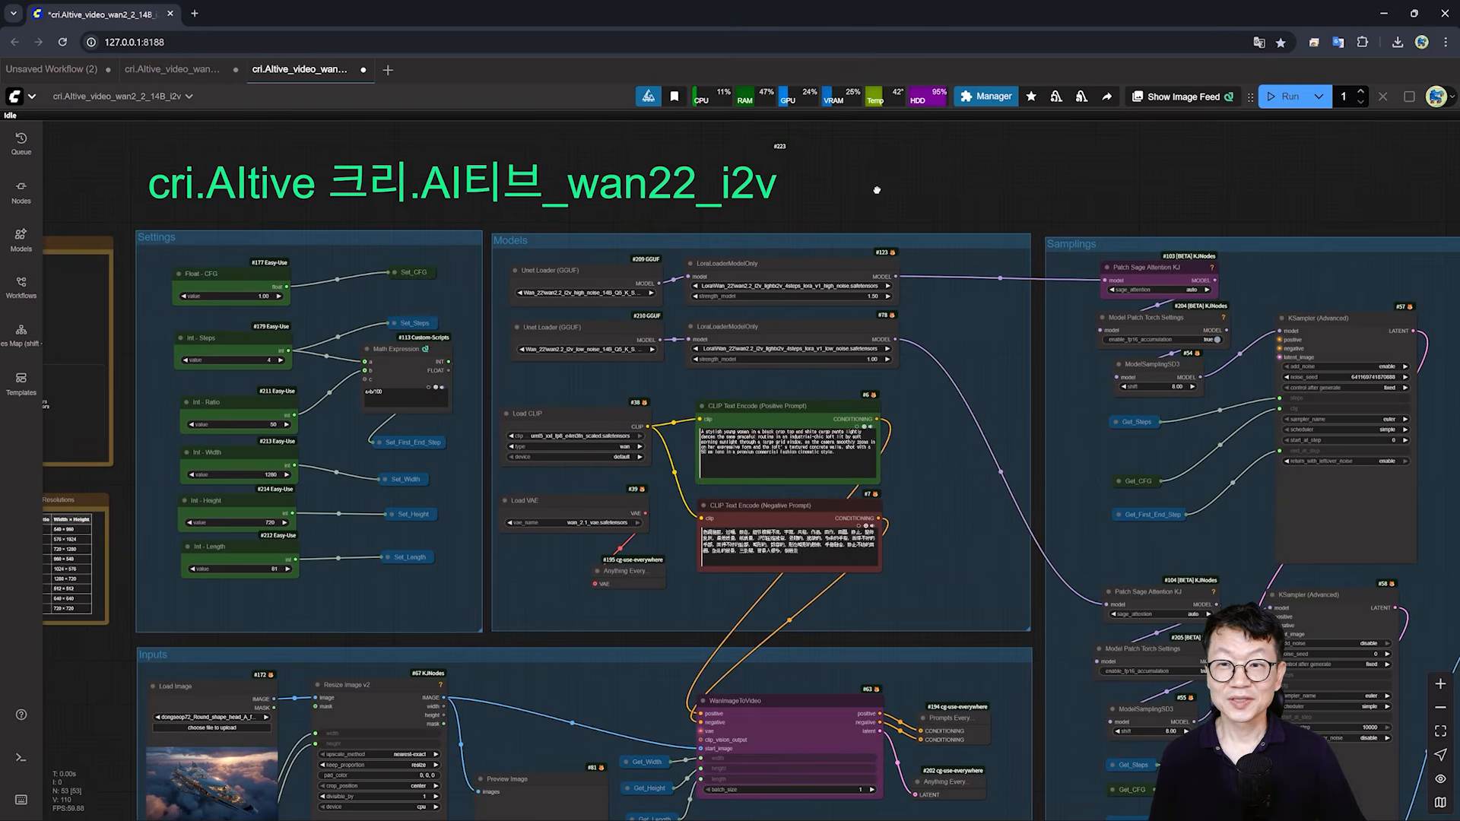
pyautogui.scroll(2, 875, 190)
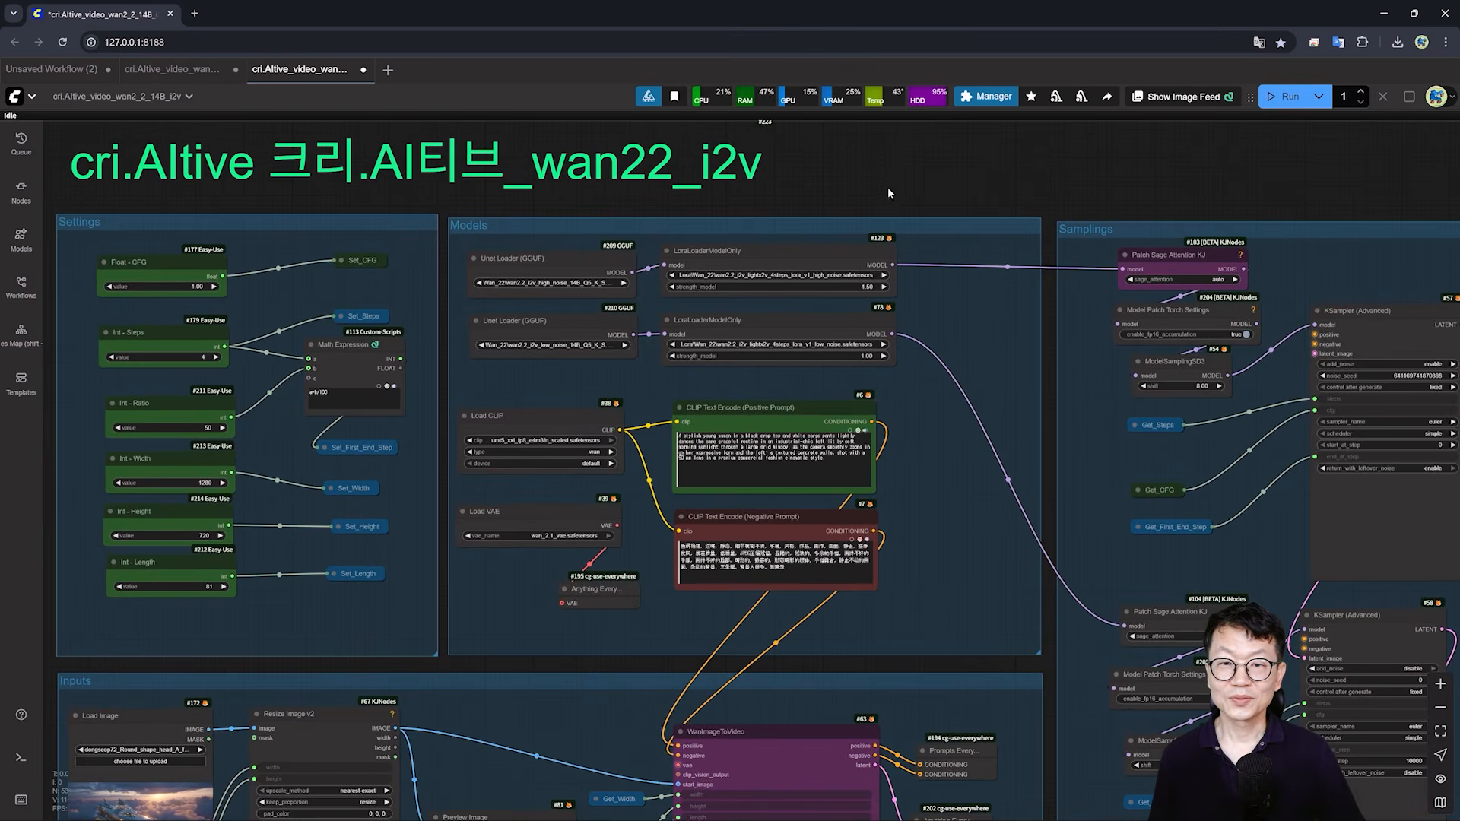
pyautogui.scroll(5, 874, 190)
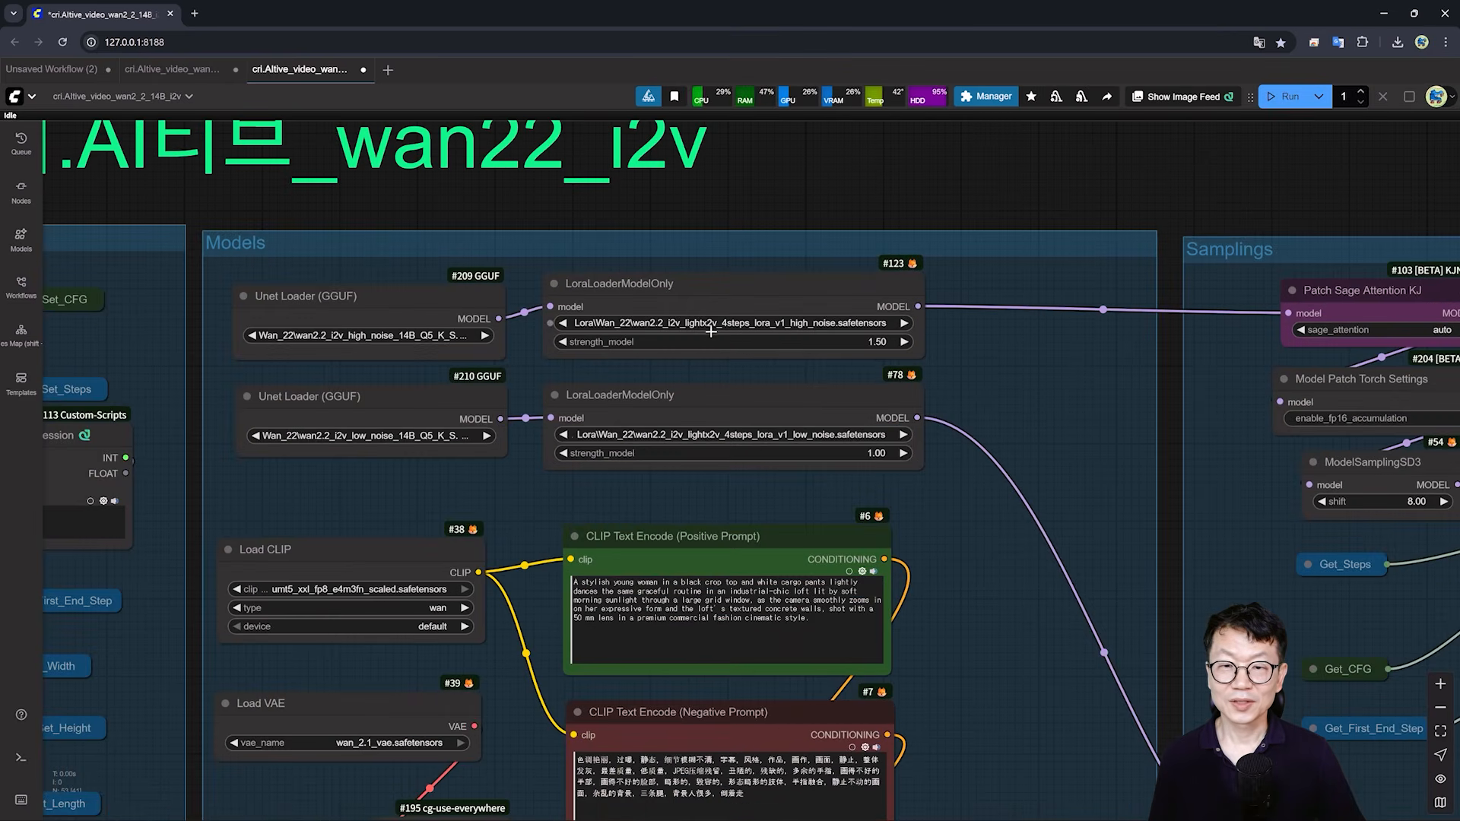
pyautogui.scroll(2, 711, 331)
pyautogui.click(675, 333)
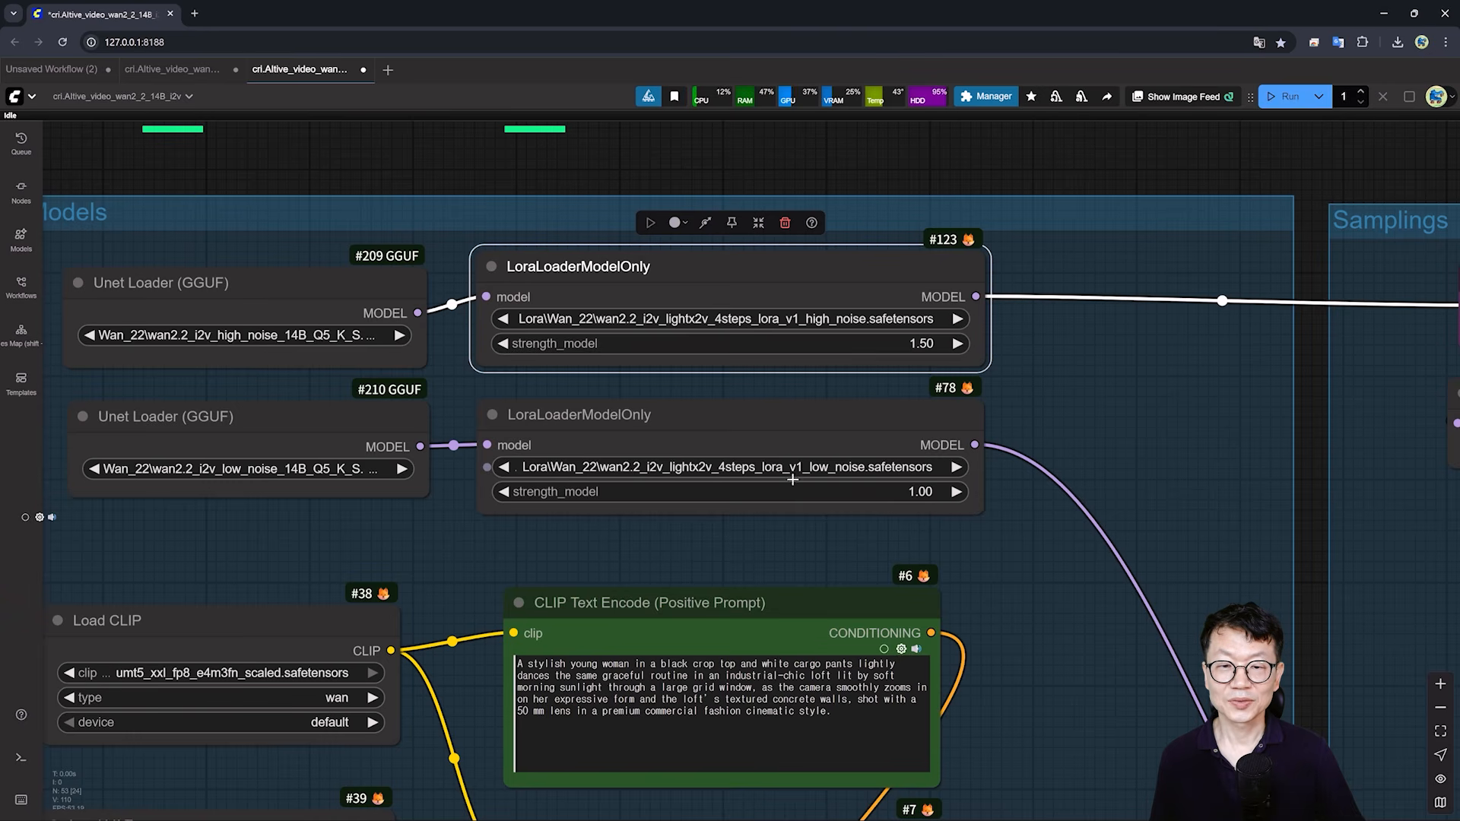
pyautogui.click(766, 487)
pyautogui.click(794, 478)
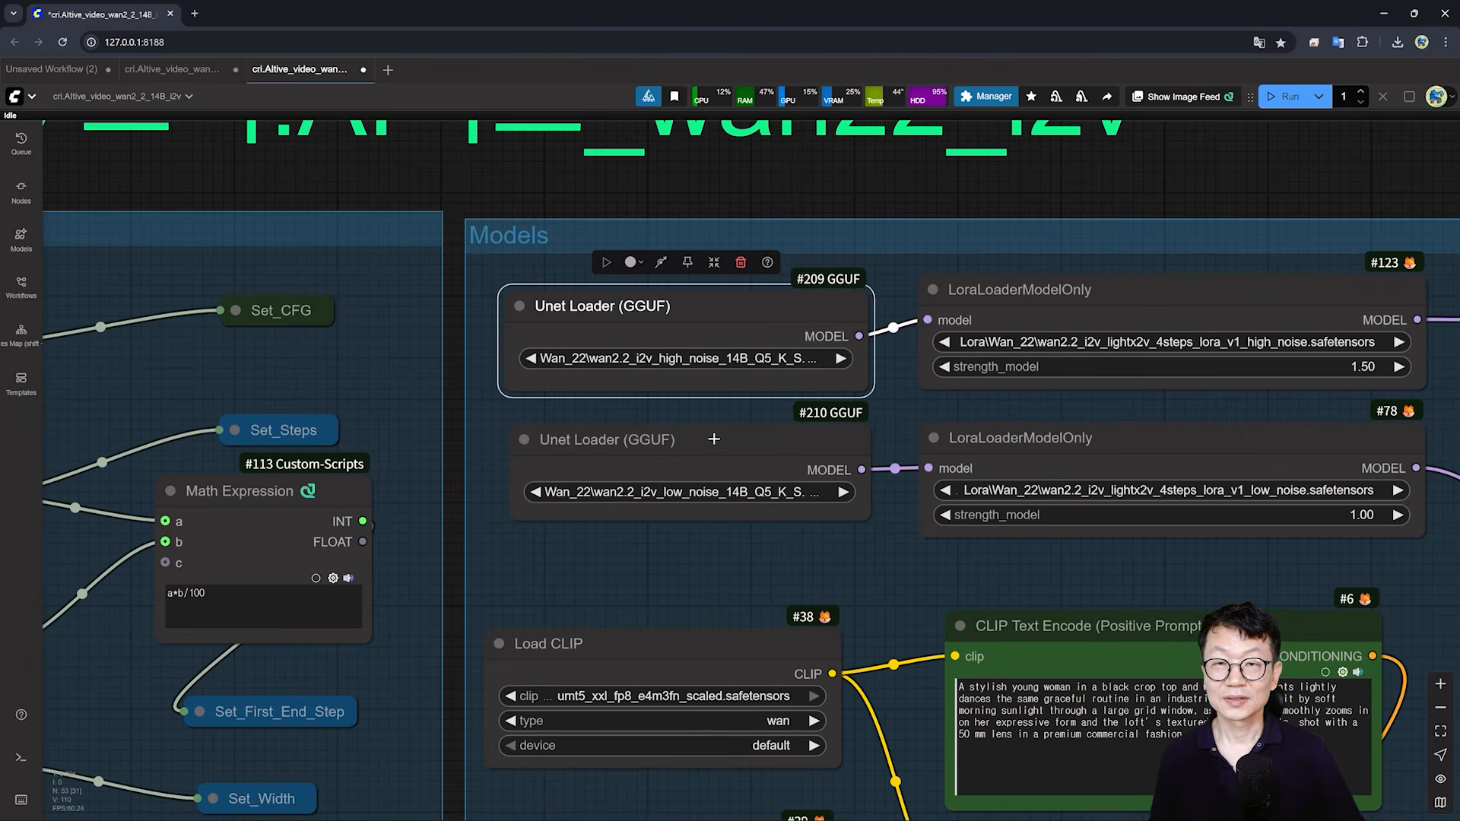
# - Compare the high-noise and low-noise Unet Loader (GGUF) nodes in the Models group
pyautogui.click(702, 443)
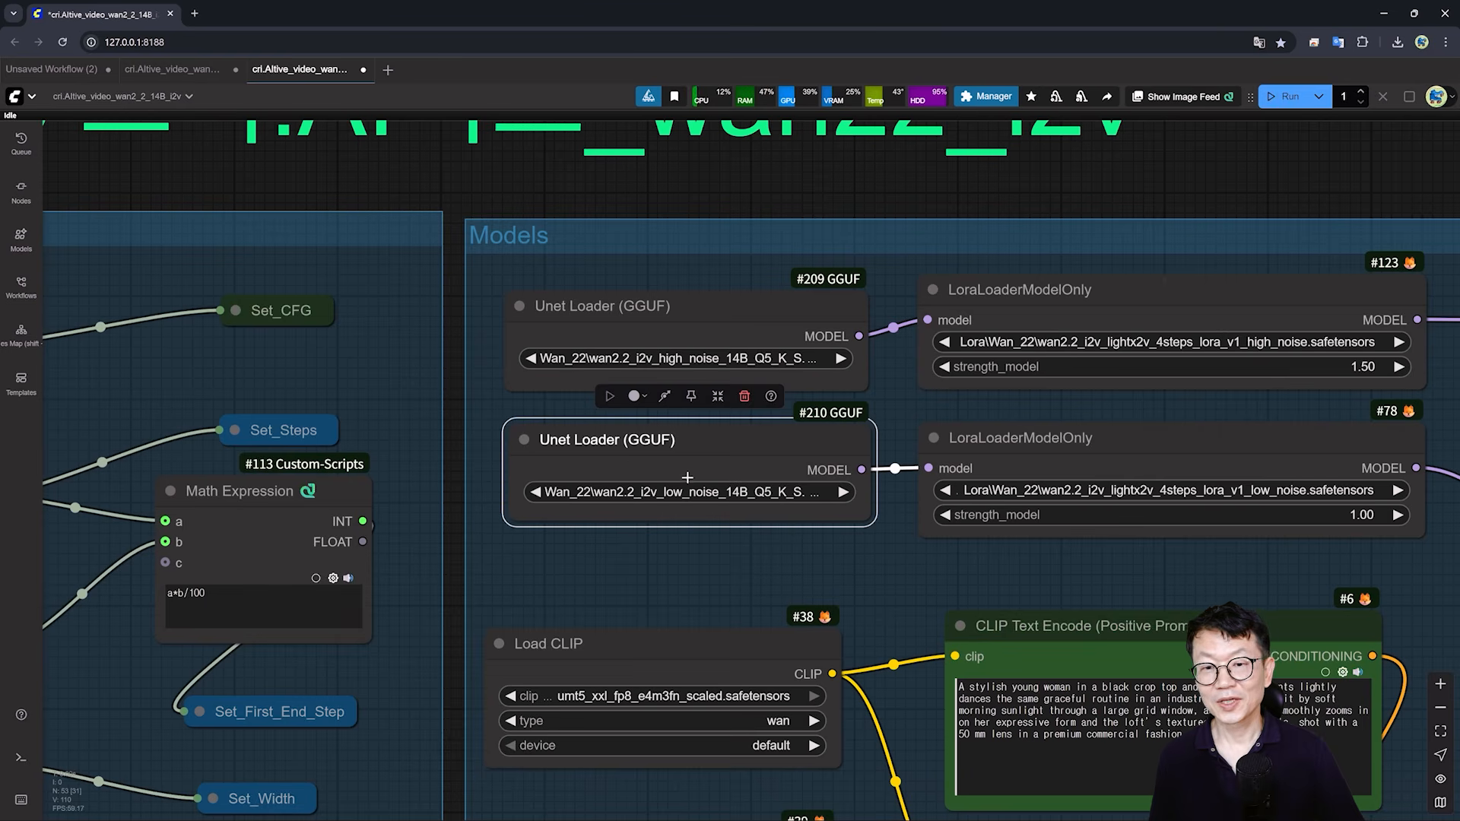
pyautogui.click(691, 286)
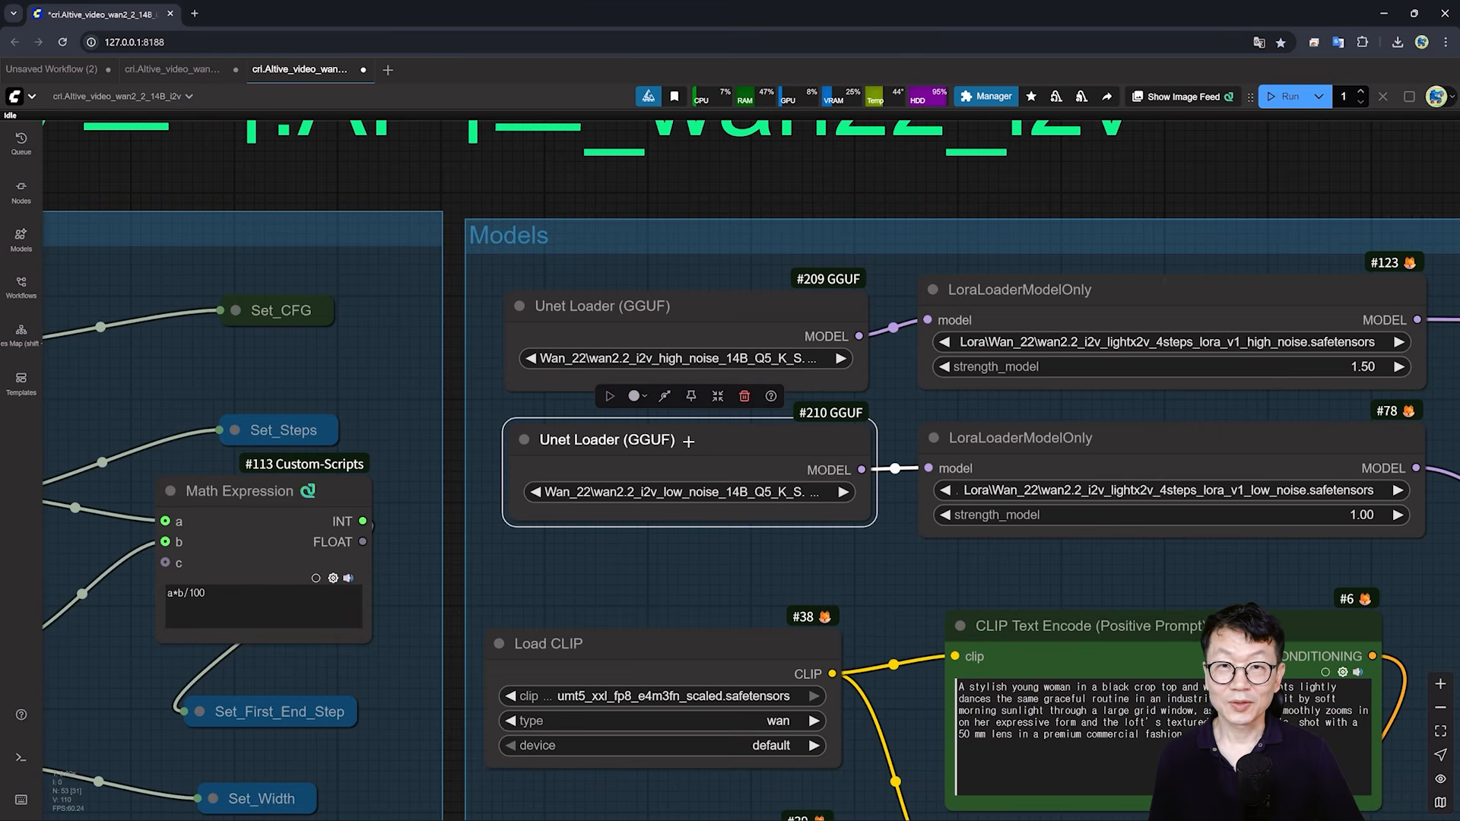
pyautogui.click(703, 318)
pyautogui.click(692, 438)
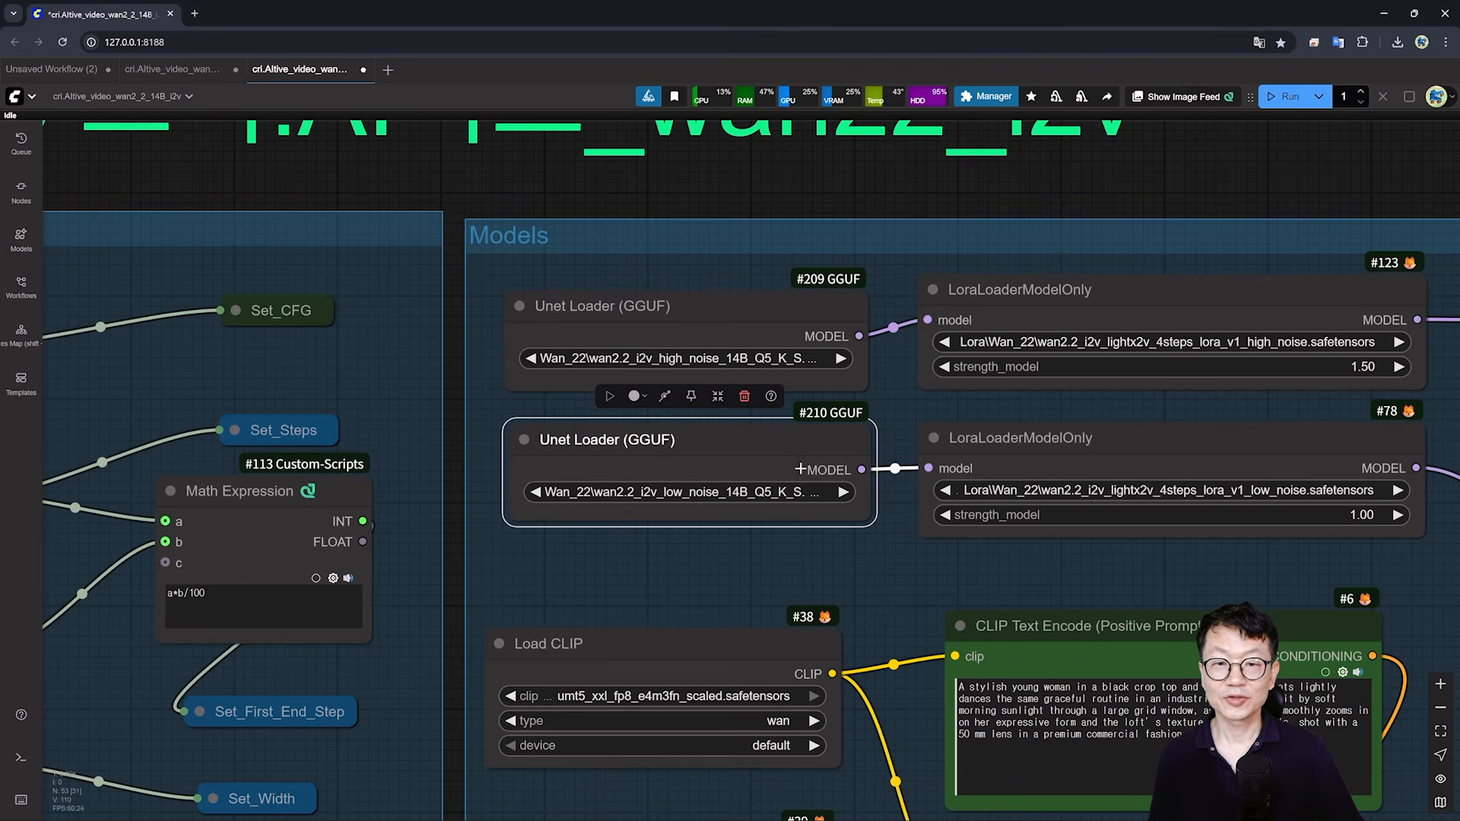
# - Open the wan2.2_t2v_high_noise_14B_Q5_K_S.gguf link in the Image 2 Video Model note and close its page again
pyautogui.scroll(-3, 747, 449)
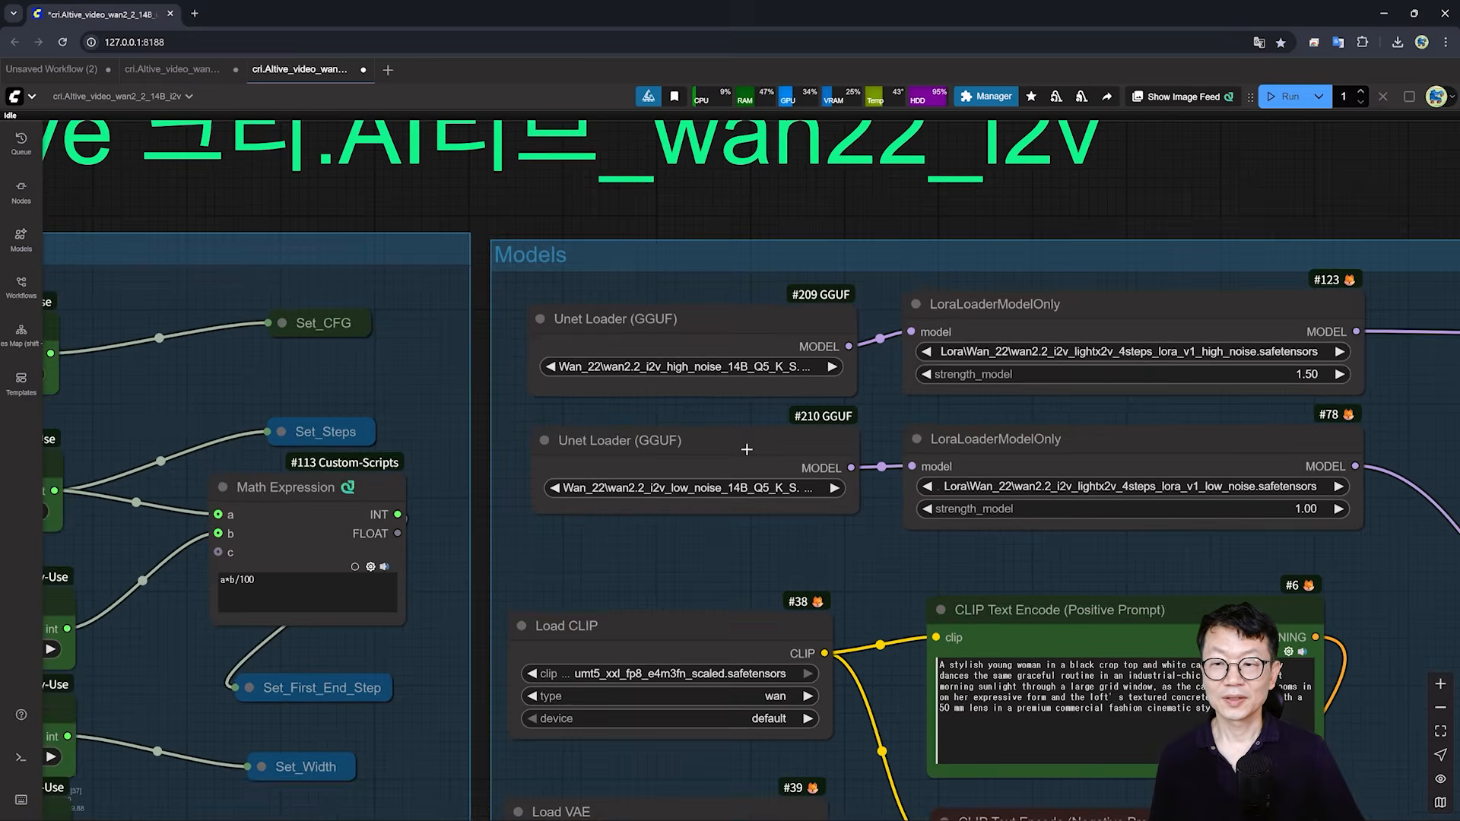
pyautogui.moveTo(381, 270); pyautogui.dragTo(1139, 190)
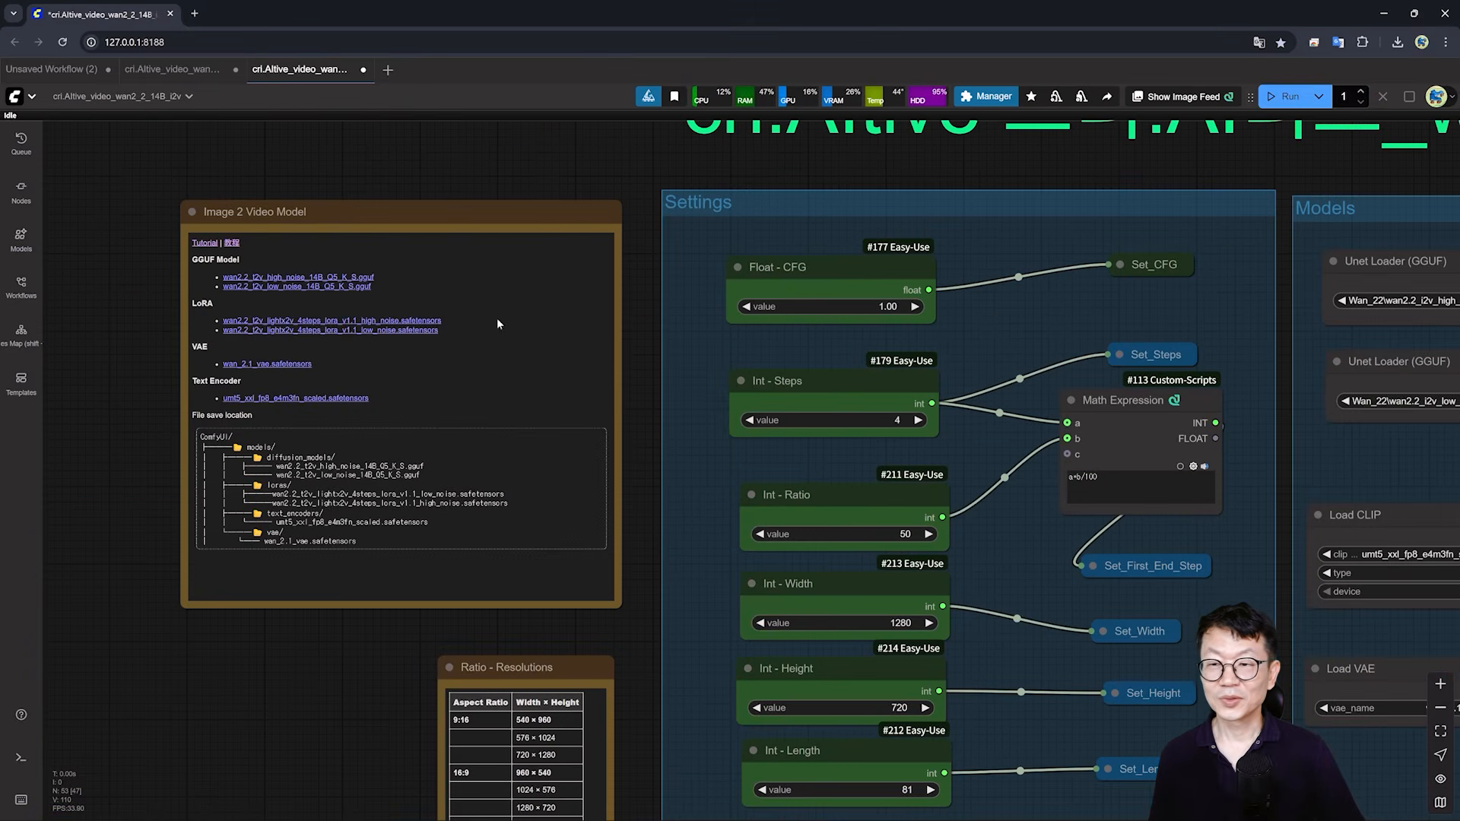
pyautogui.moveTo(311, 188); pyautogui.dragTo(422, 180)
pyautogui.scroll(2, 395, 285)
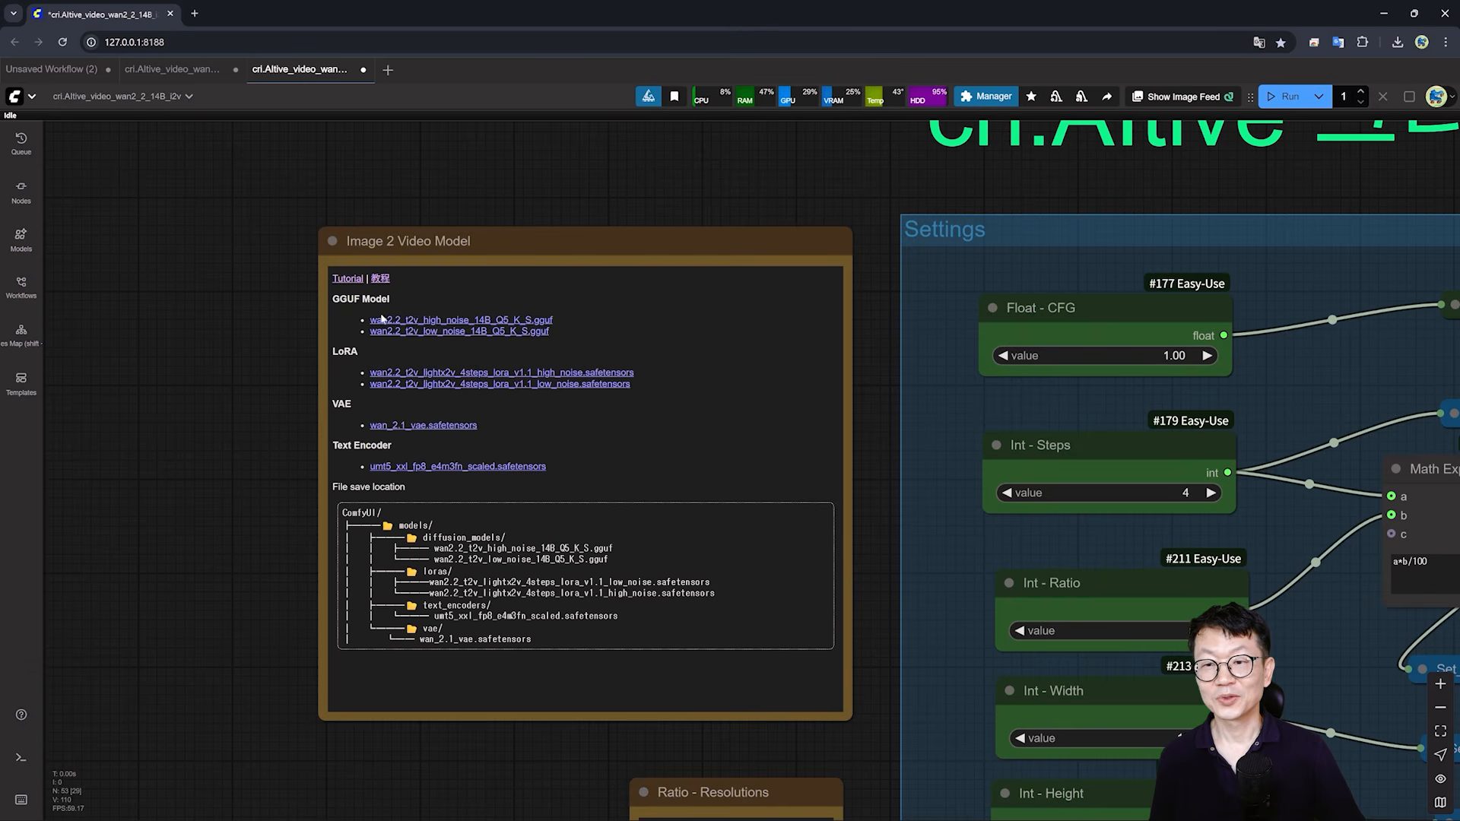
pyautogui.click(498, 322)
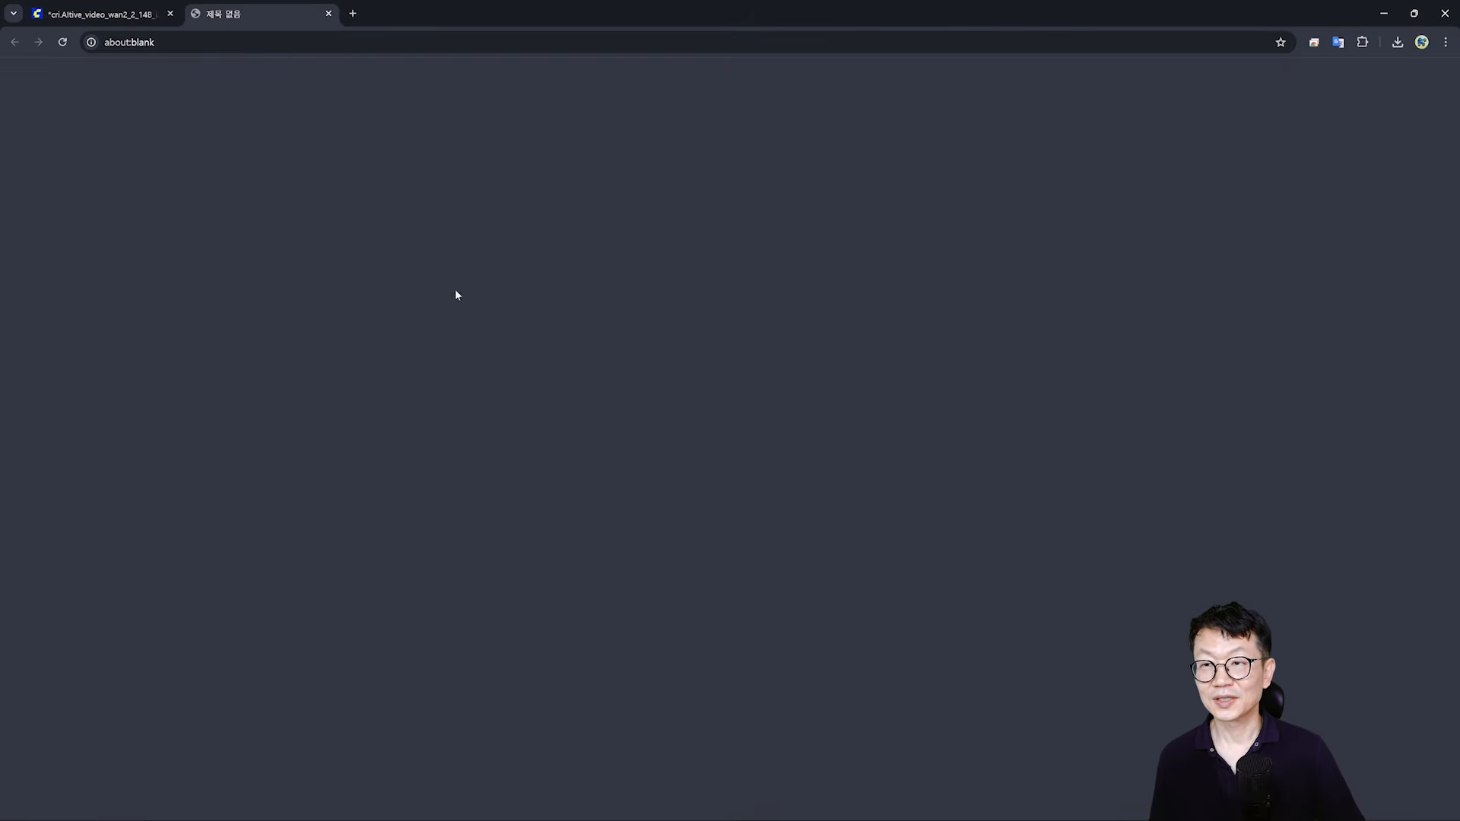
pyautogui.click(329, 15)
# - Read the file save location tree in the Image 2 Video Model note
pyautogui.moveTo(214, 554); pyautogui.dragTo(194, 444)
pyautogui.scroll(5, 195, 444)
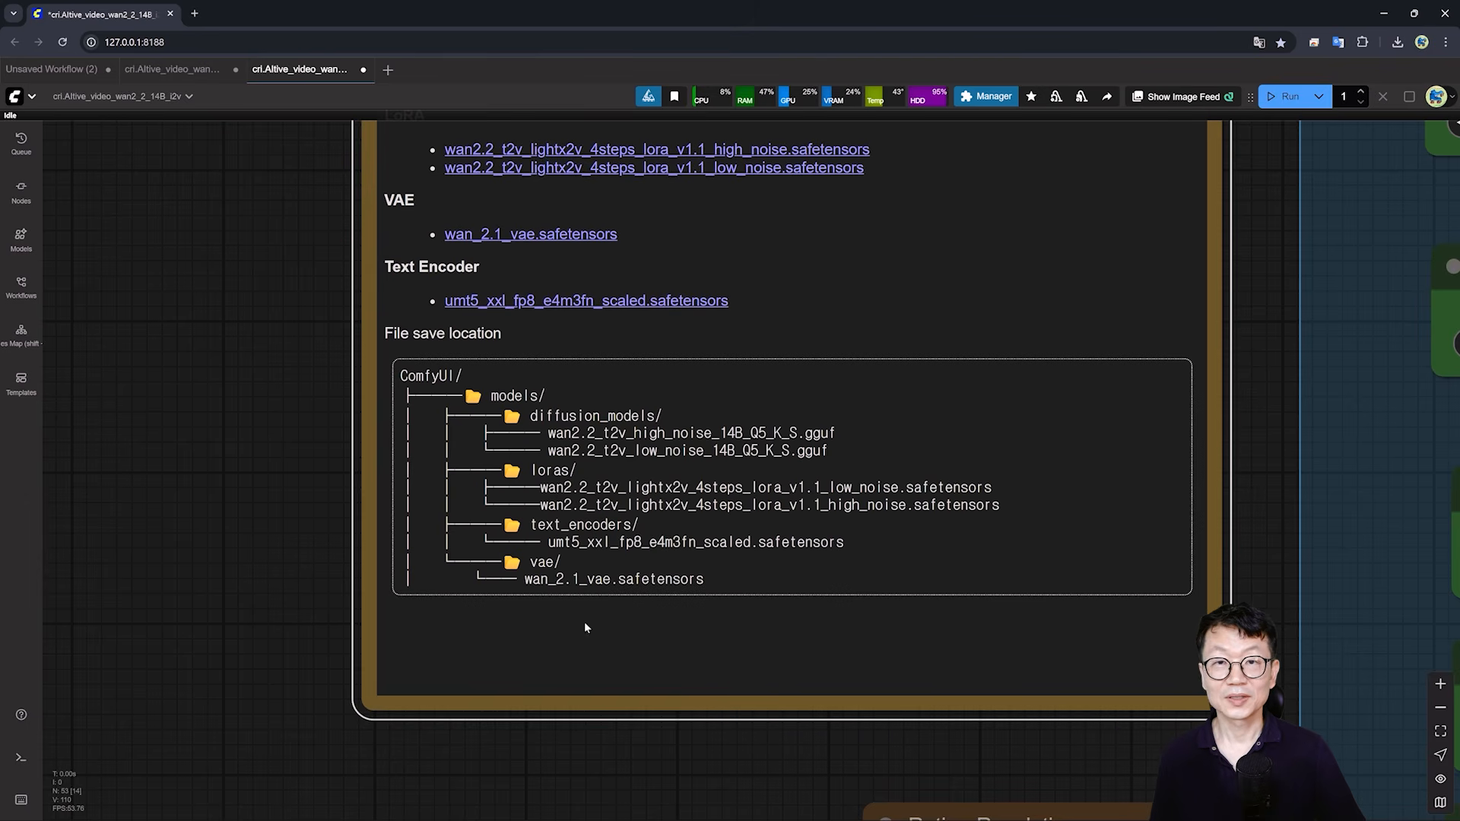
pyautogui.scroll(-3, 289, 546)
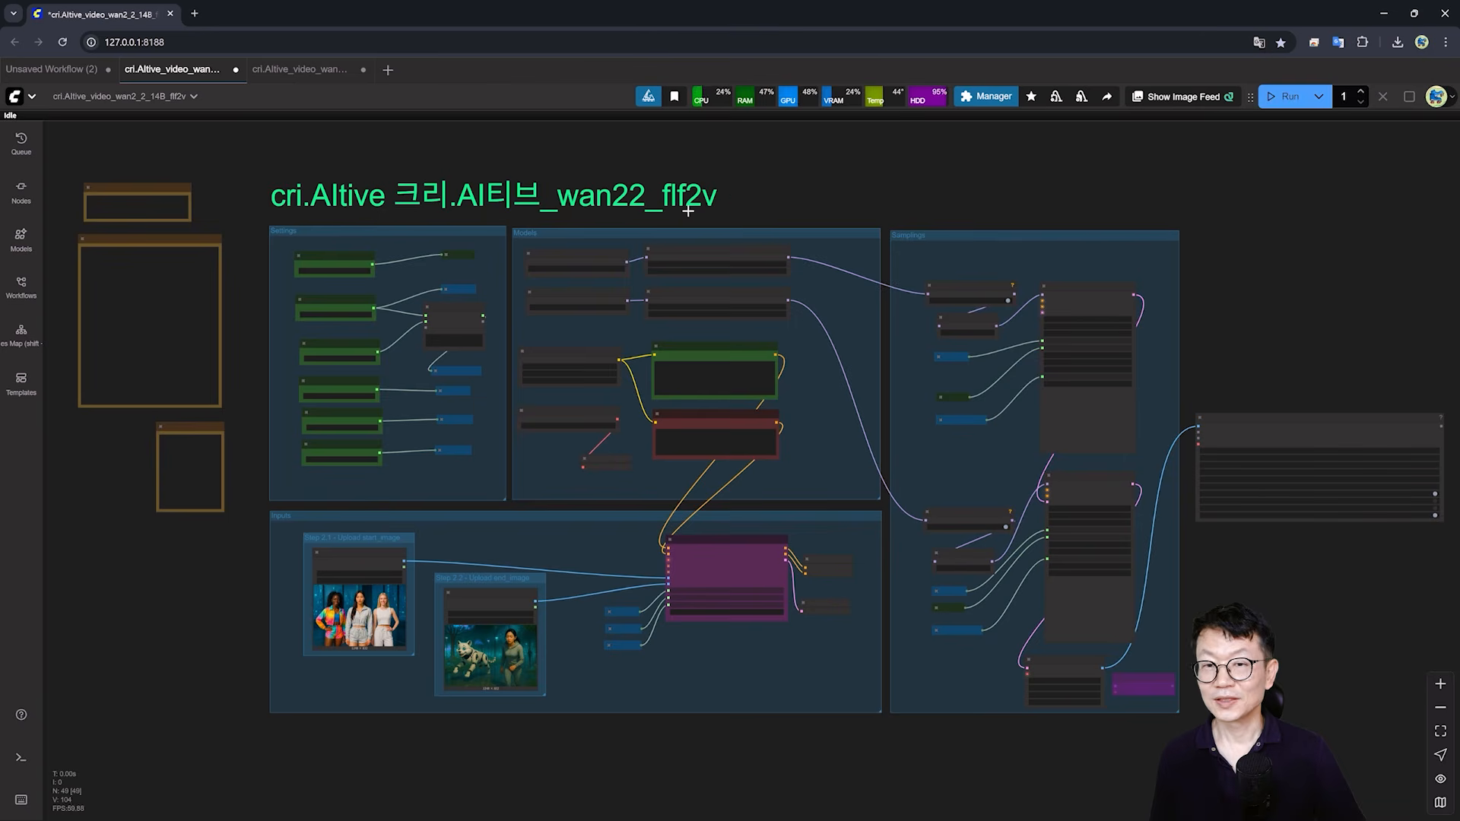
# - Switch to the flf2v workflow and select the start_image Load Image node in the Inputs group
pyautogui.scroll(4, 349, 528)
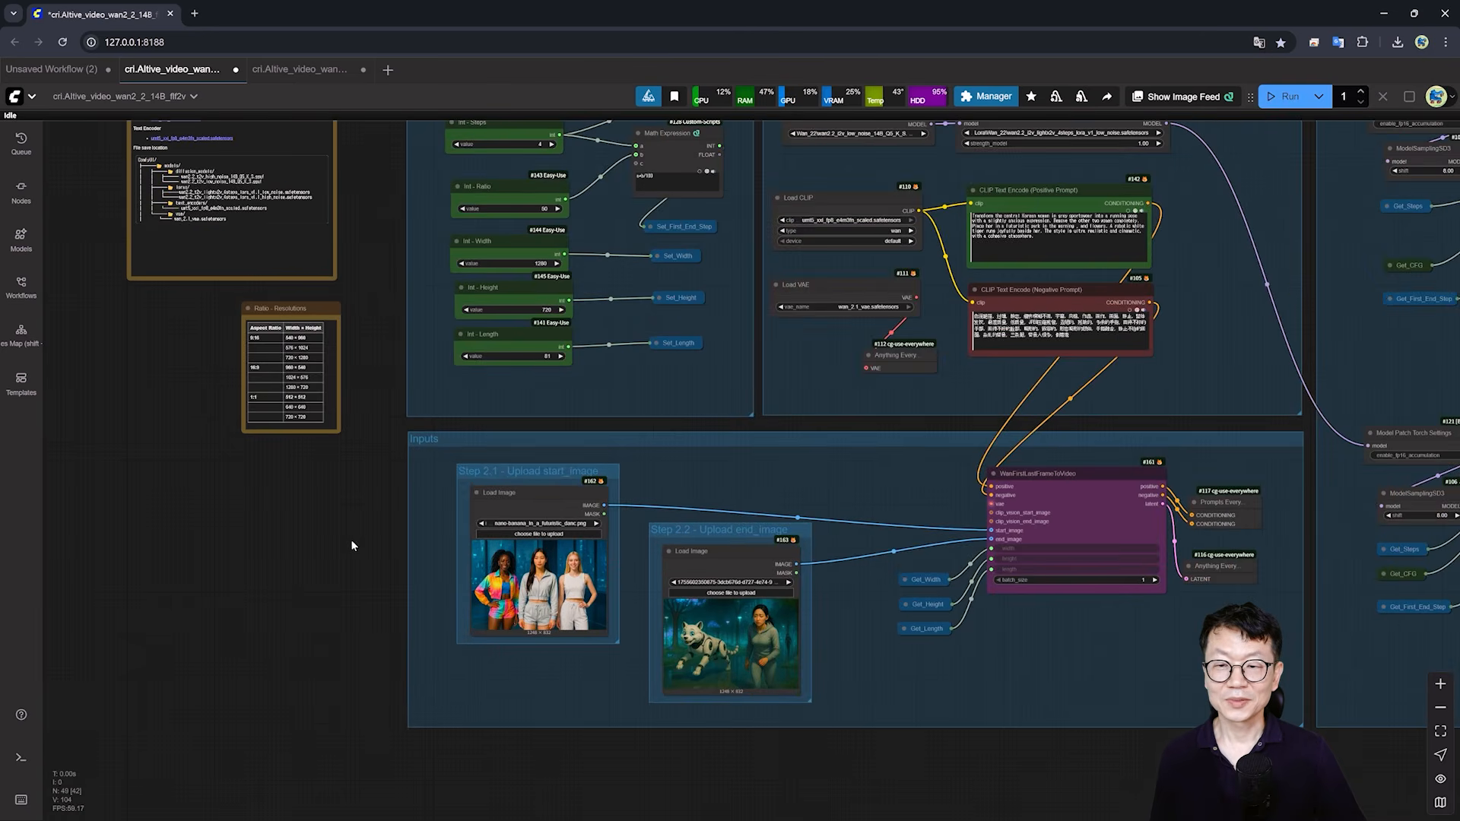
pyautogui.scroll(2, 350, 540)
pyautogui.click(566, 440)
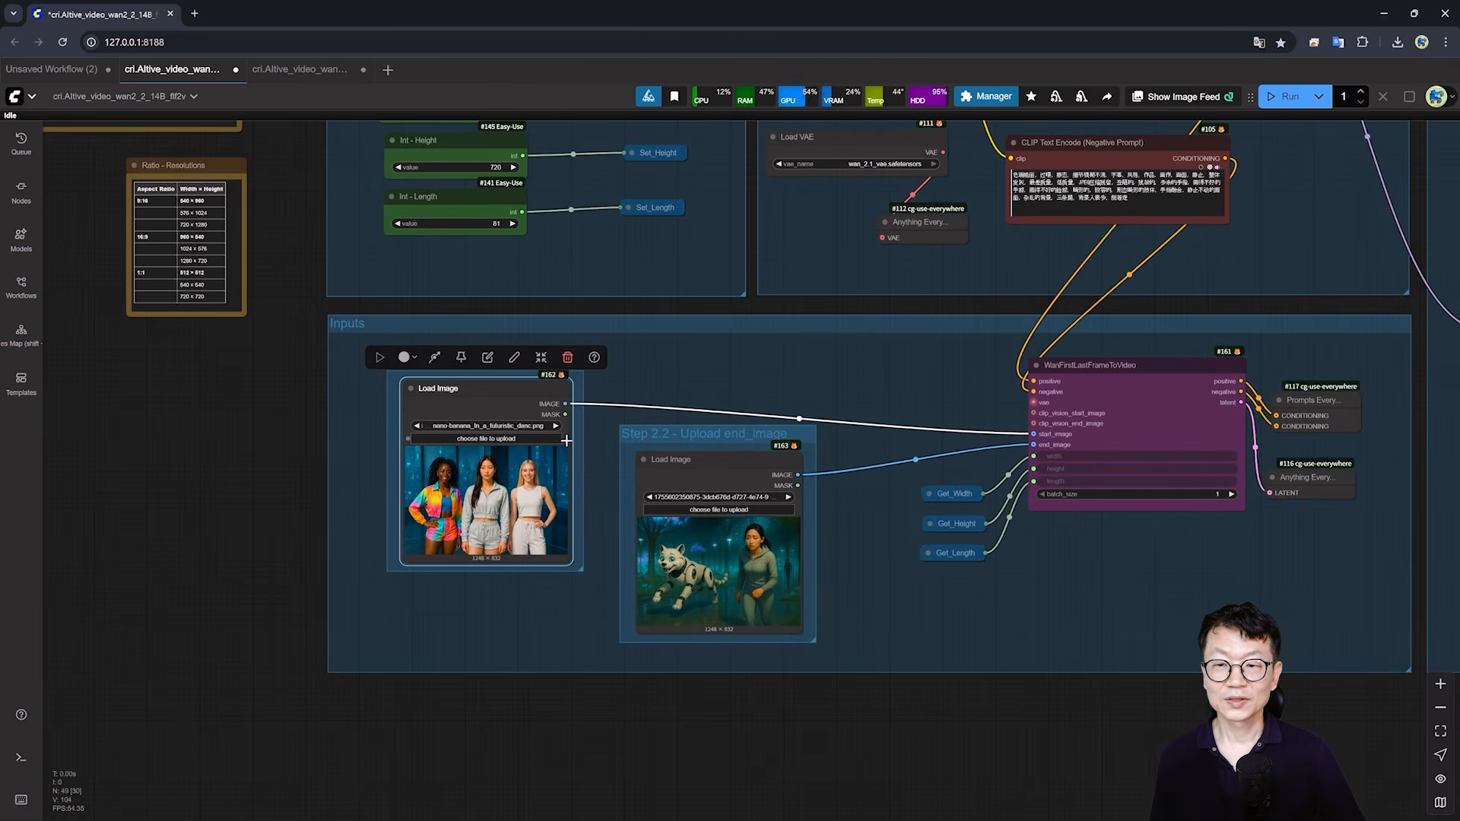
# - Select the end_image Load Image node and examine how the WanFirstLastFrameToVideo node receives the start and end images
pyautogui.click(706, 464)
pyautogui.moveTo(1077, 712); pyautogui.dragTo(841, 770)
pyautogui.scroll(4, 1017, 654)
pyautogui.moveTo(1017, 654); pyautogui.dragTo(896, 696)
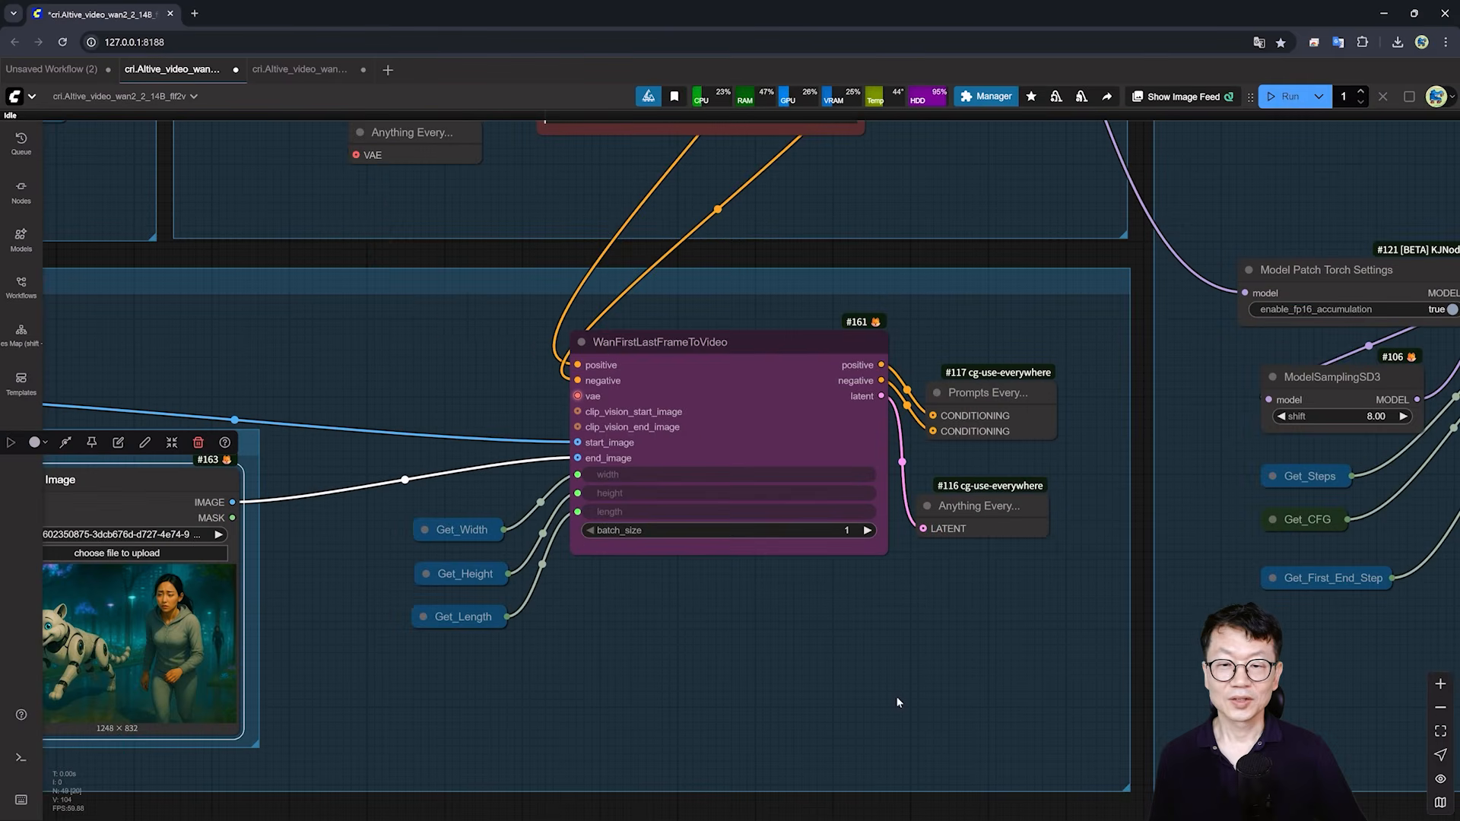
pyautogui.click(723, 352)
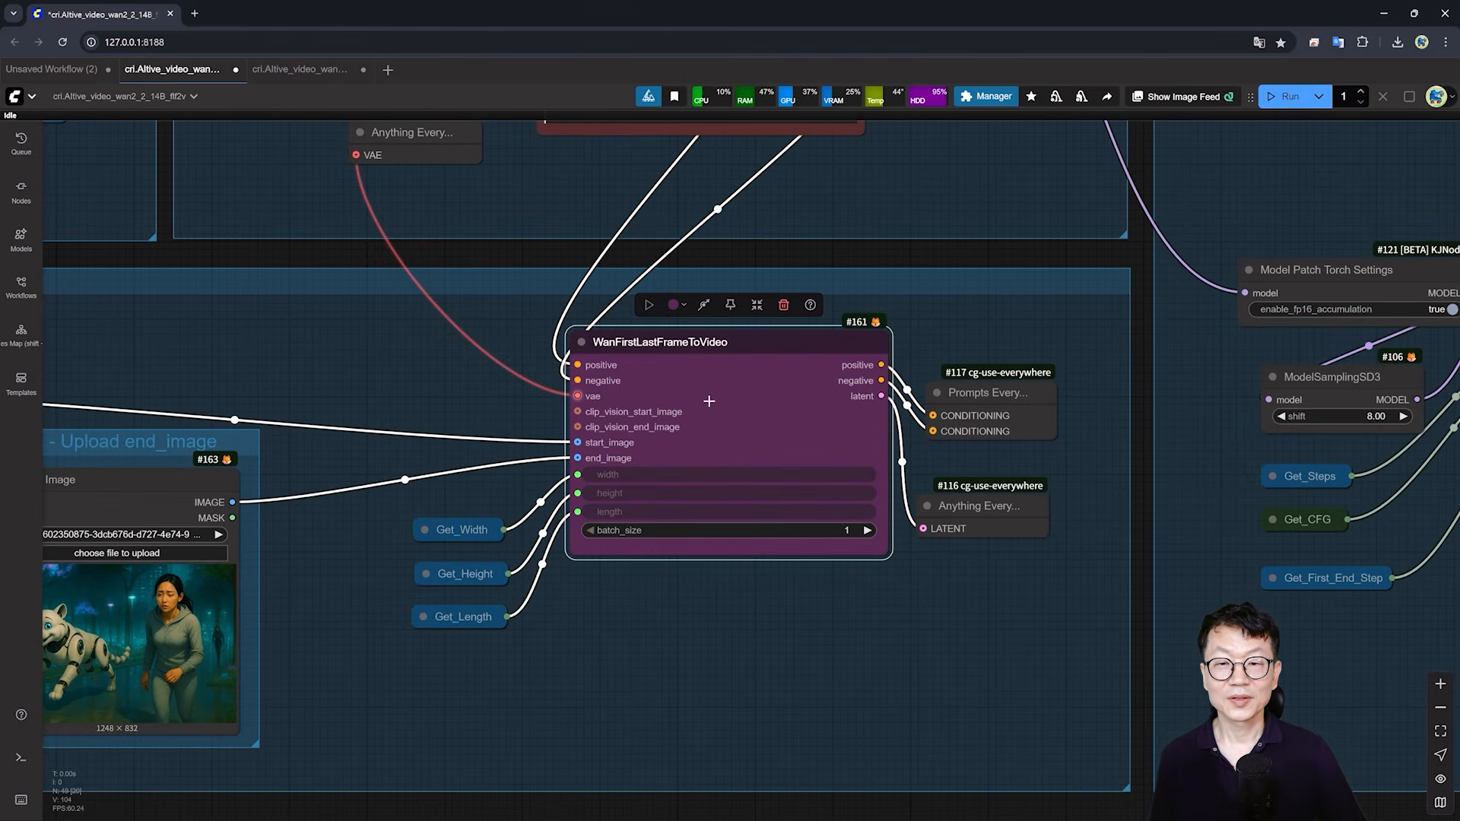
# - Compare the model patch nodes in the flf2v Samplings group with the i2v workflow's Samplings group and return to flf2v
pyautogui.scroll(-3, 709, 401)
pyautogui.moveTo(923, 201); pyautogui.dragTo(665, 603)
pyautogui.scroll(3, 745, 539)
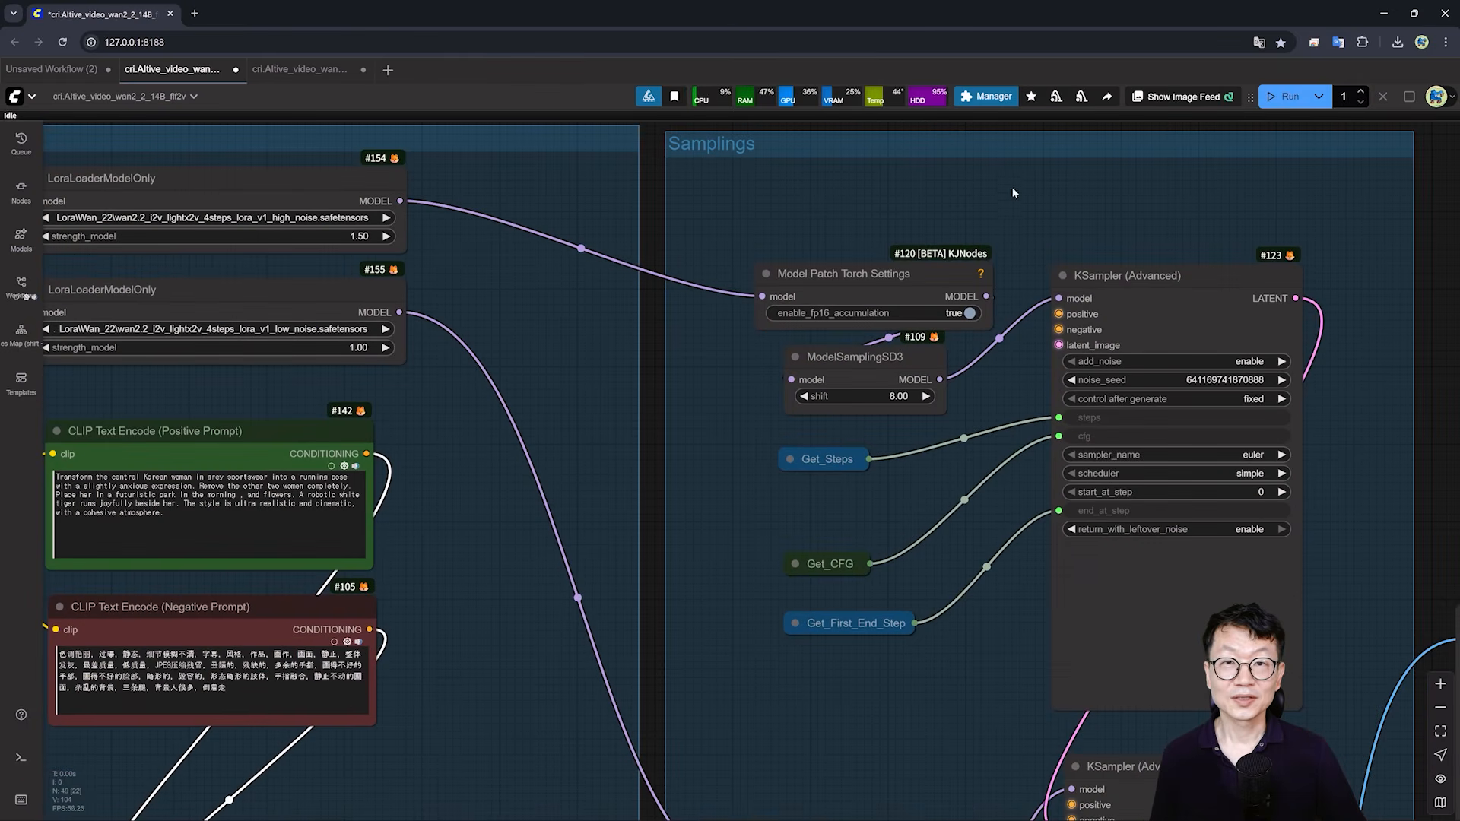
pyautogui.click(299, 69)
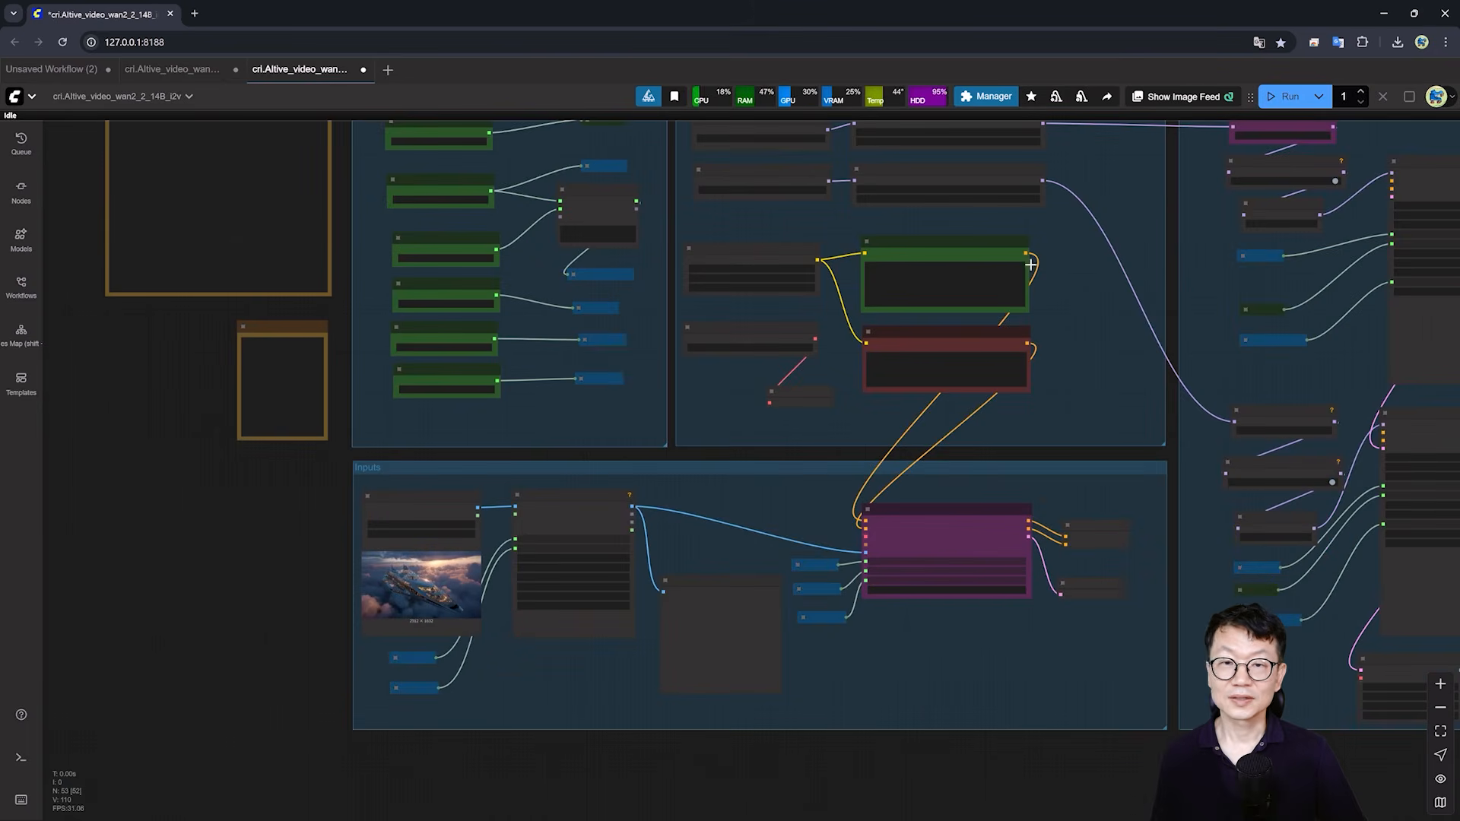
pyautogui.moveTo(1176, 179); pyautogui.dragTo(808, 496)
pyautogui.scroll(8, 809, 495)
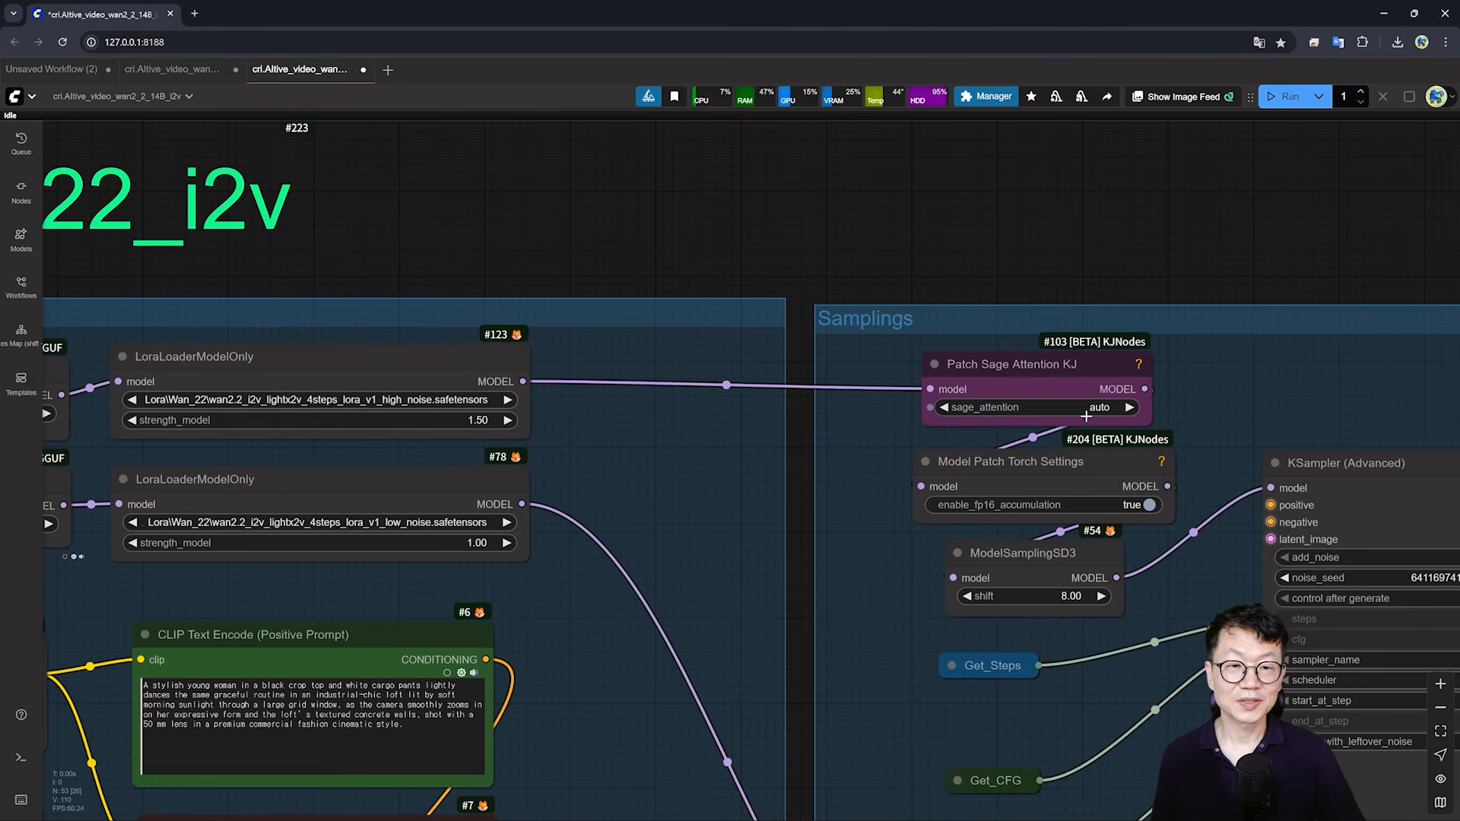
pyautogui.click(172, 69)
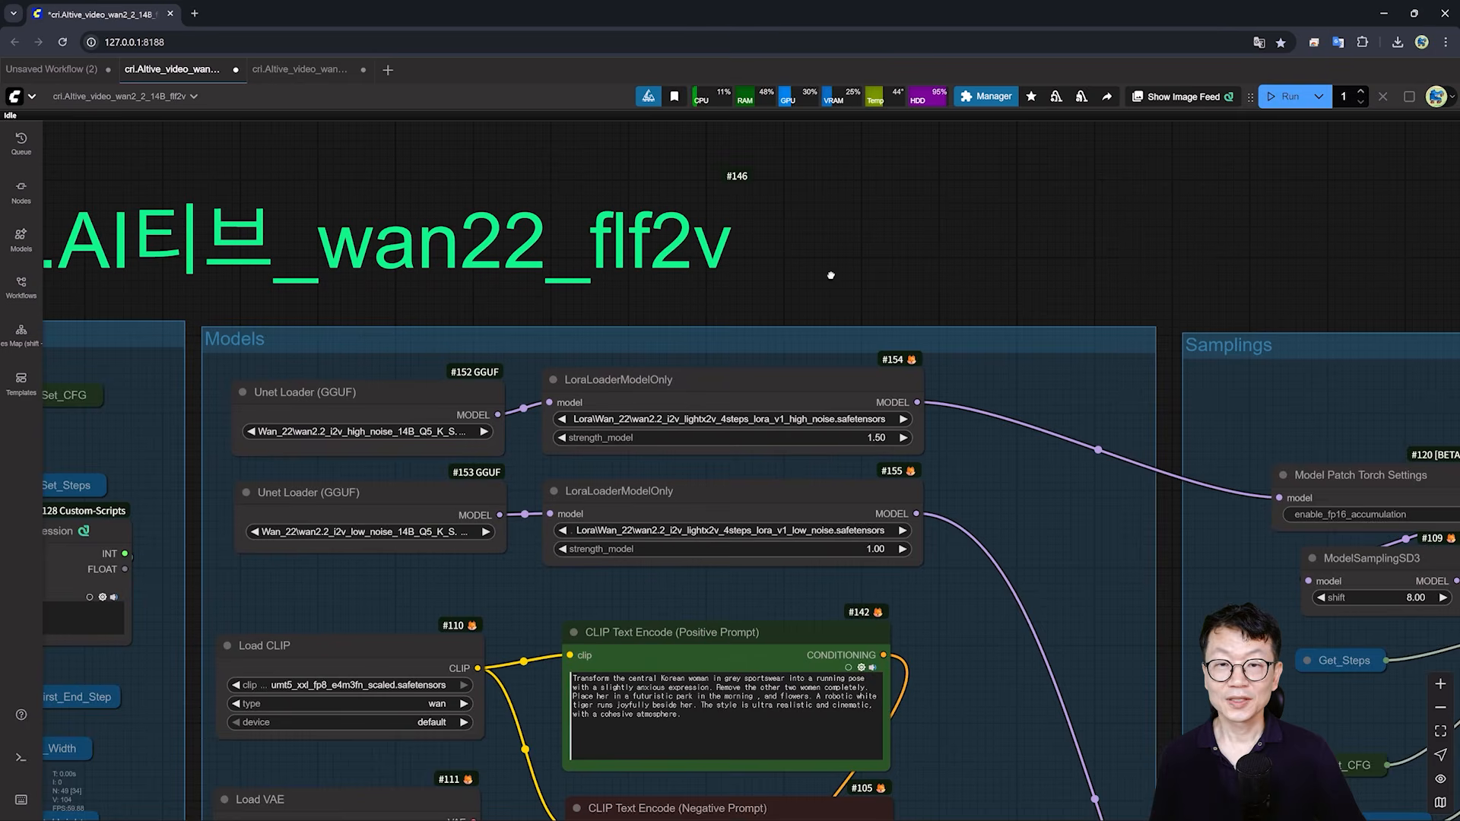
# - Go back to the flf2v Inputs group and select the WanFirstLastFrameToVideo node
pyautogui.moveTo(832, 275); pyautogui.dragTo(902, 236)
pyautogui.scroll(-4, 902, 236)
pyautogui.moveTo(525, 769); pyautogui.dragTo(683, 199)
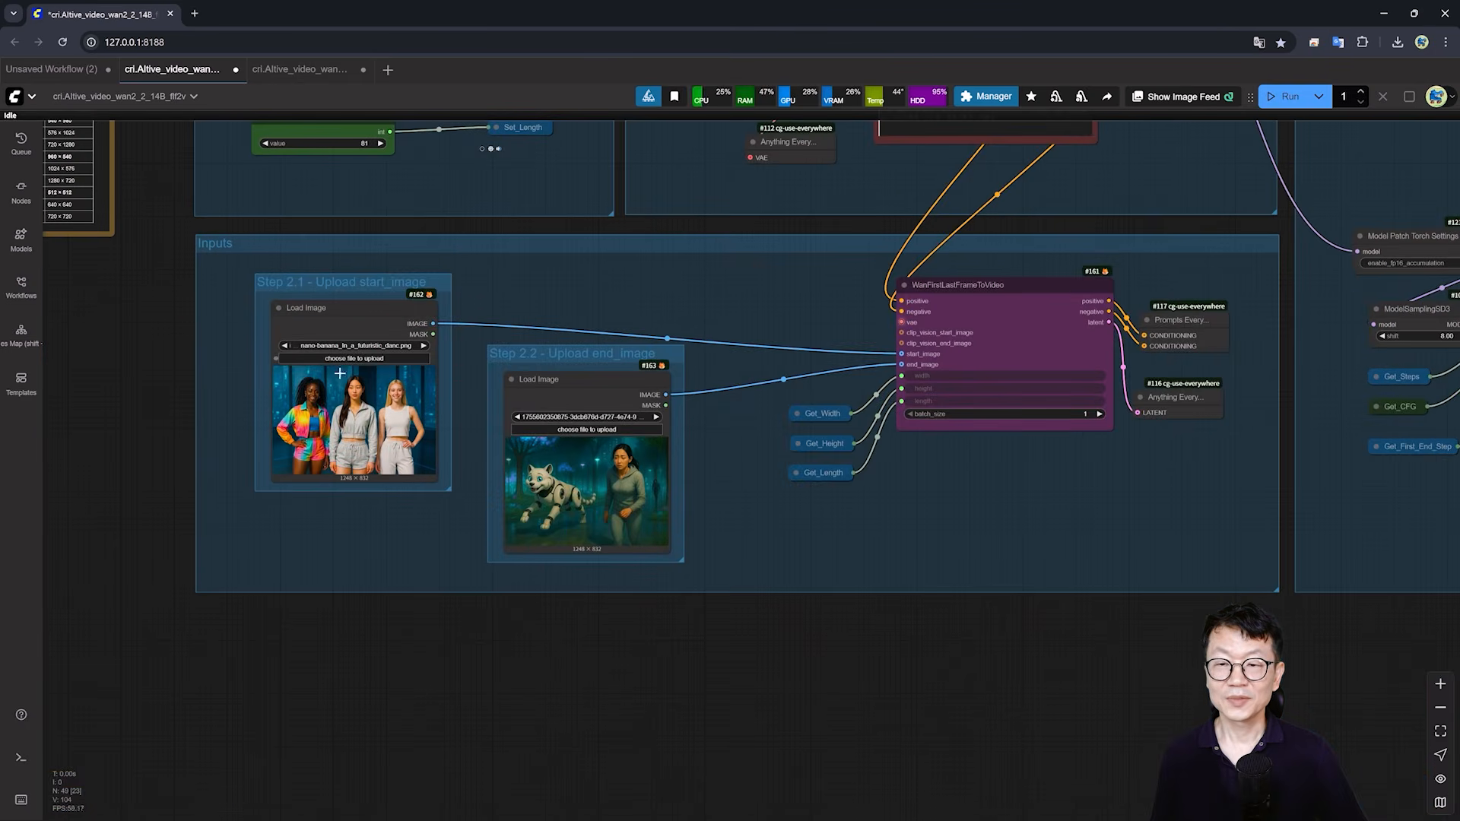
pyautogui.click(994, 287)
# - Check the i2v workflow's Patch Sage Attention KJ node against the flf2v Model Patch Torch Settings nodes
pyautogui.moveTo(1200, 650); pyautogui.dragTo(746, 755)
pyautogui.scroll(-2, 799, 743)
pyautogui.moveTo(833, 402); pyautogui.dragTo(704, 627)
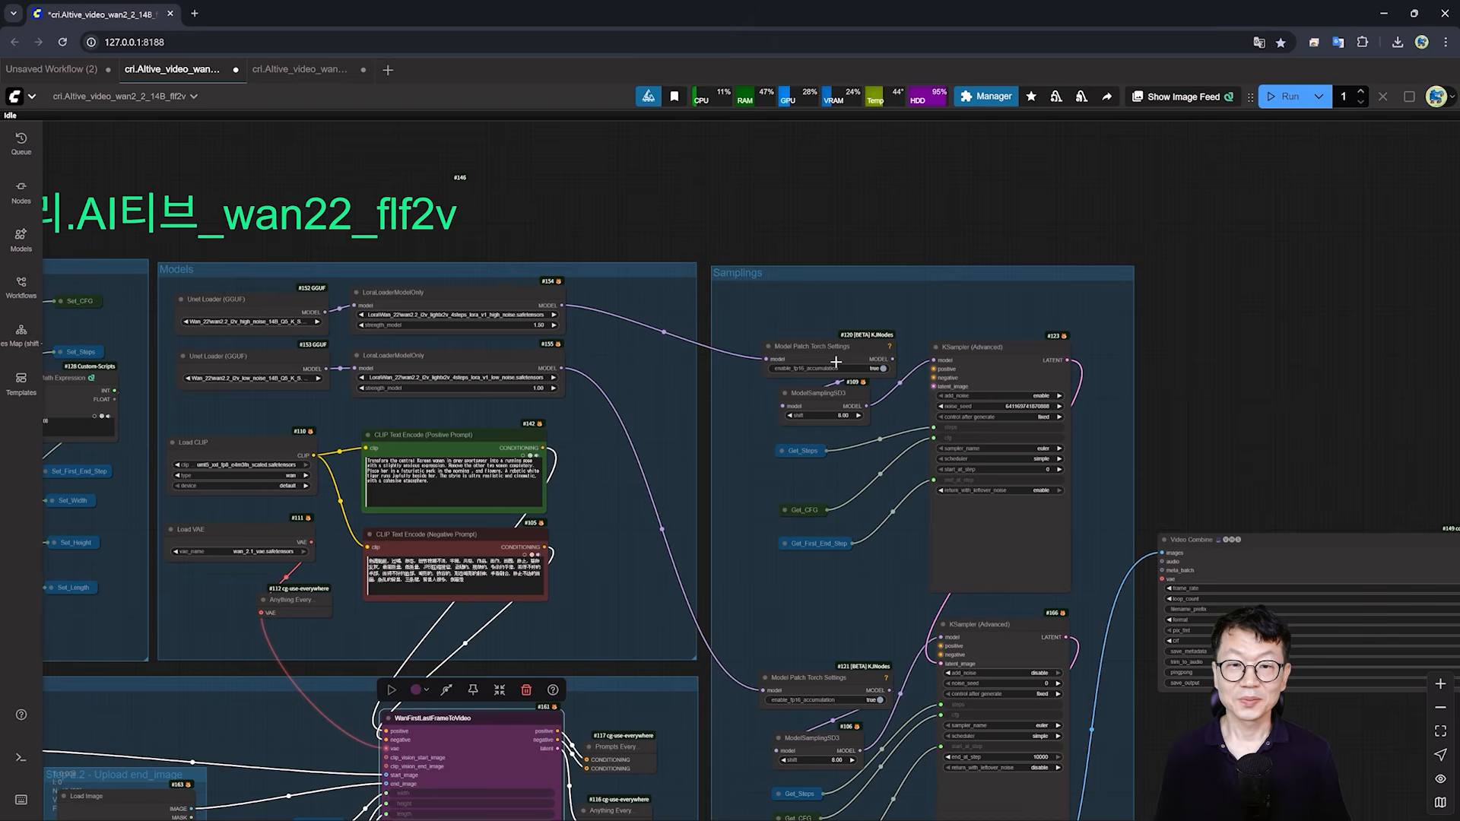
pyautogui.click(300, 70)
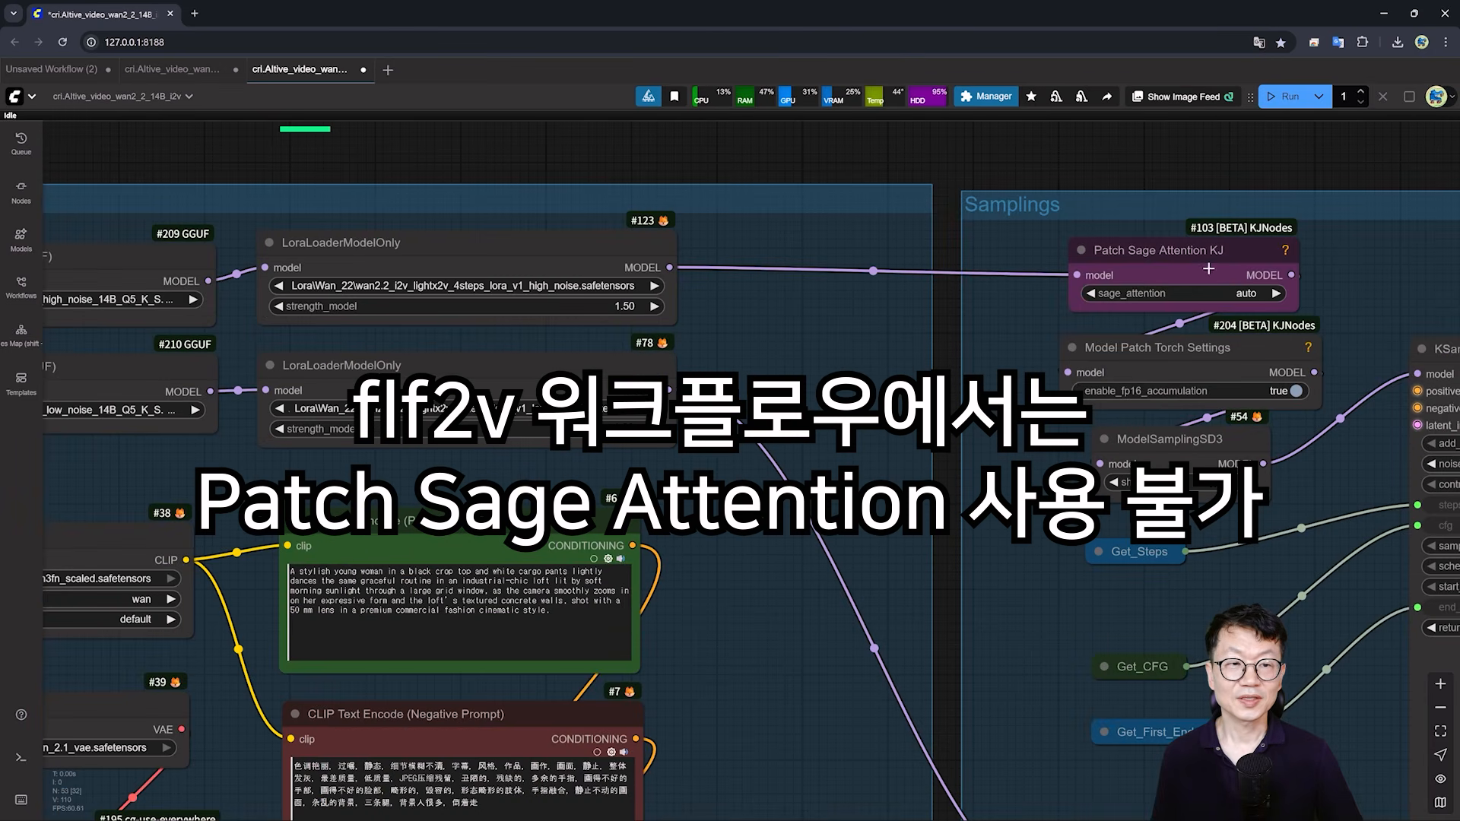
pyautogui.click(182, 69)
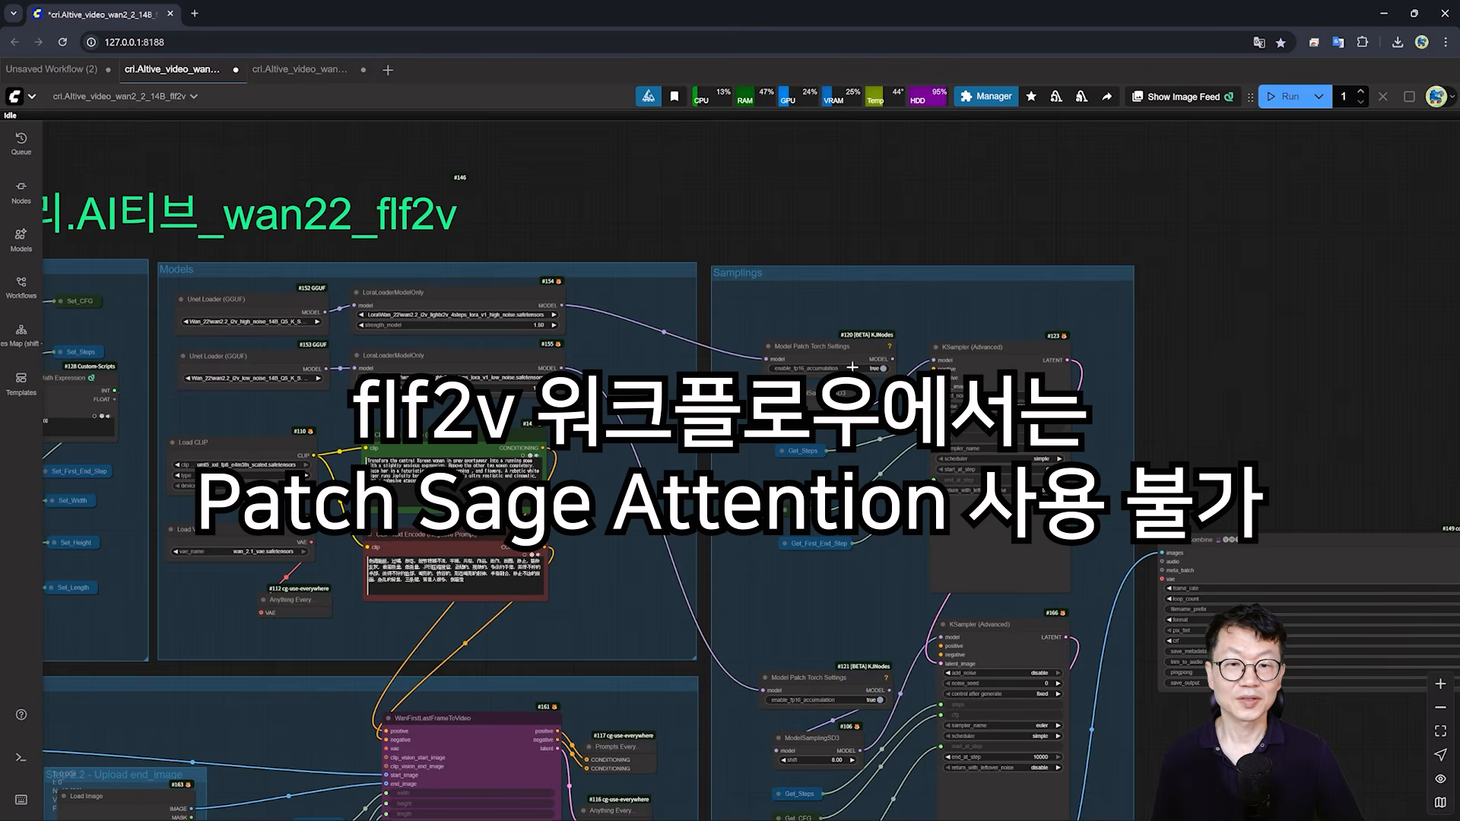
# - Compare the model download notes of the flf2v and i2v workflows, including their GGUF, LoRA, VAE and text encoder files
pyautogui.scroll(5, 816, 278)
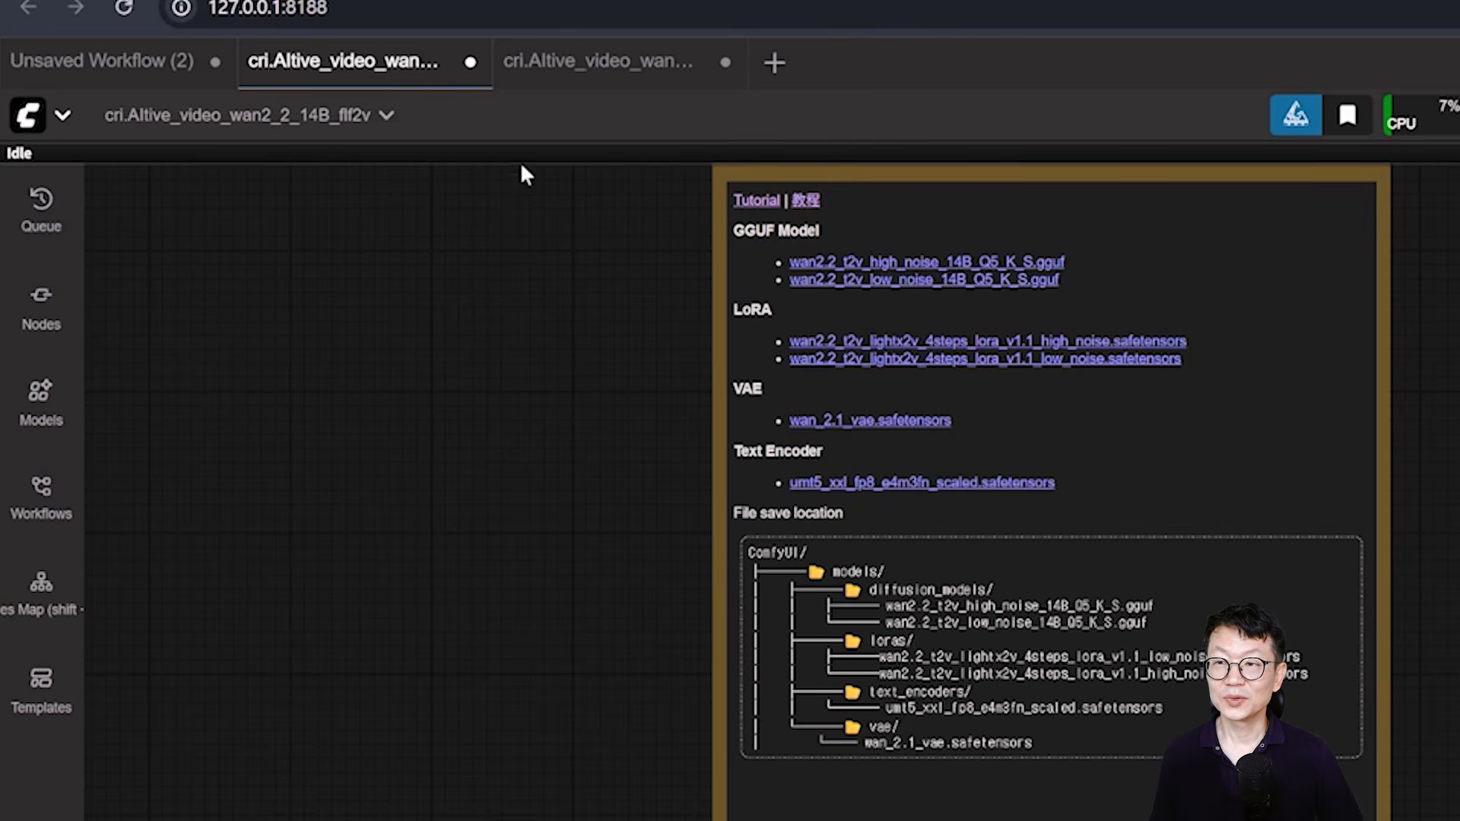
pyautogui.click(603, 83)
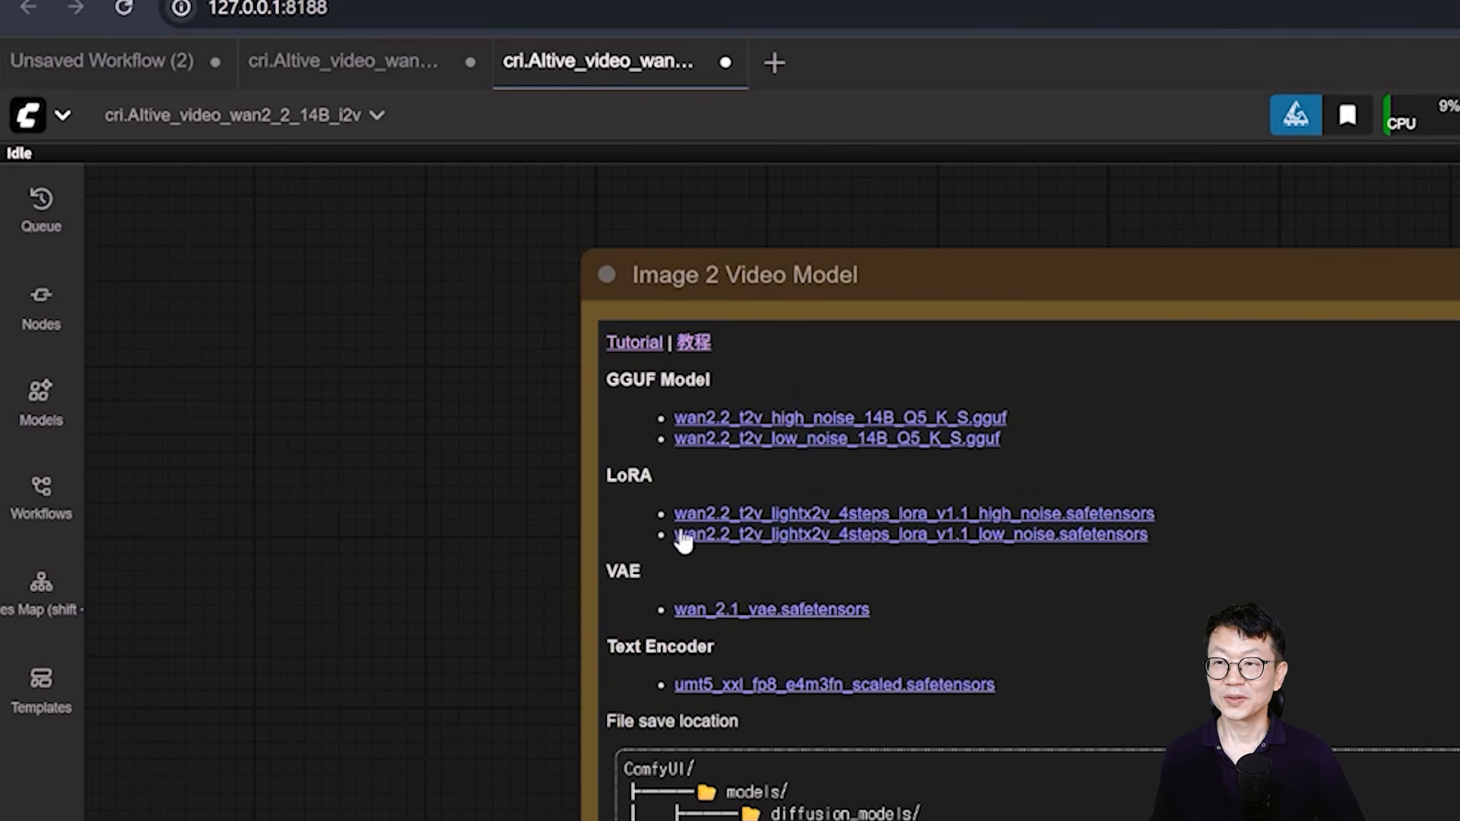
pyautogui.click(335, 74)
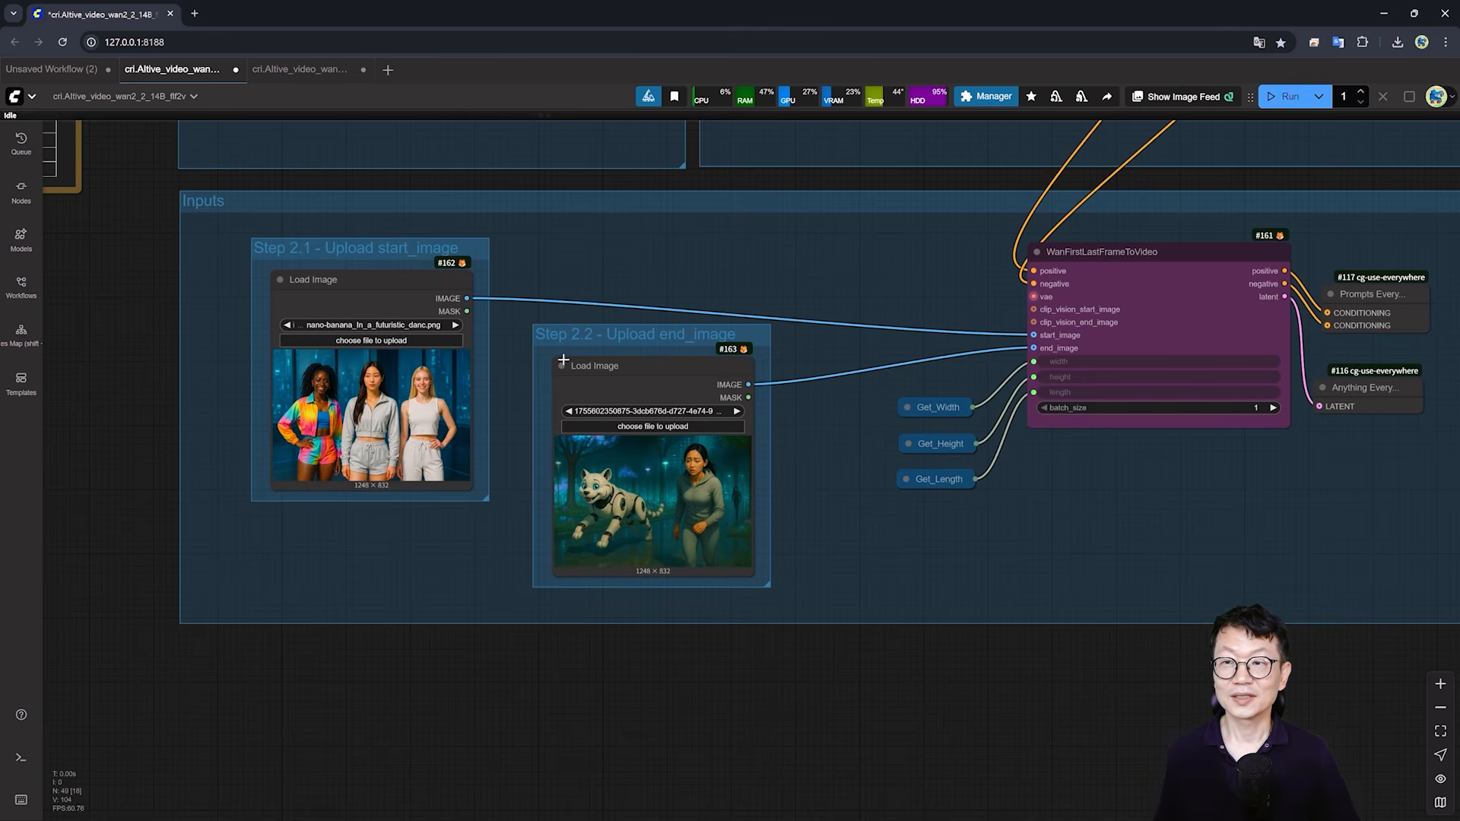
pyautogui.click(300, 69)
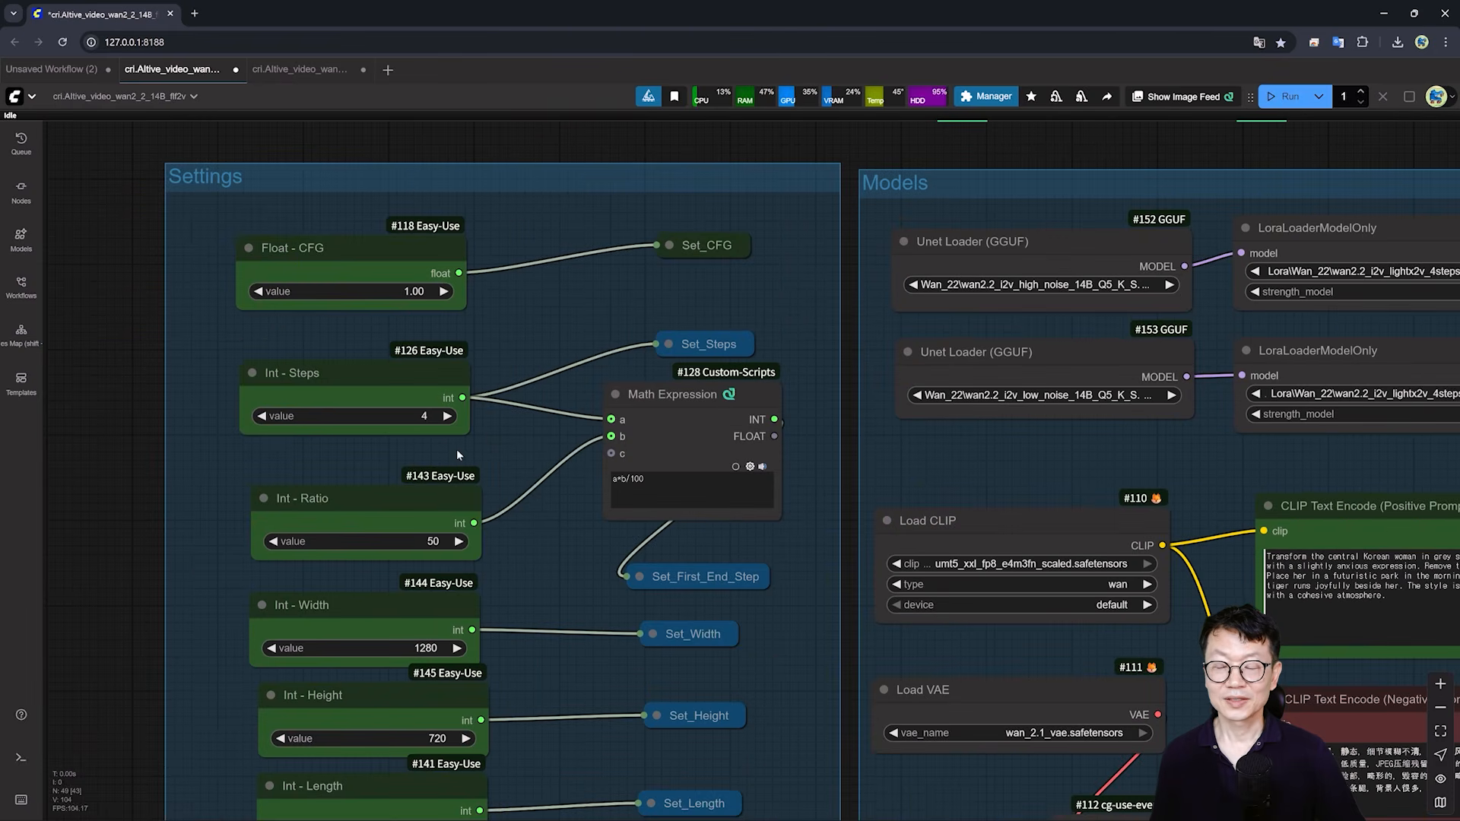
# - Review the Int - Ratio node, the KSampler (Advanced) nodes and the Int - Height node in the flf2v workflow
pyautogui.click(426, 520)
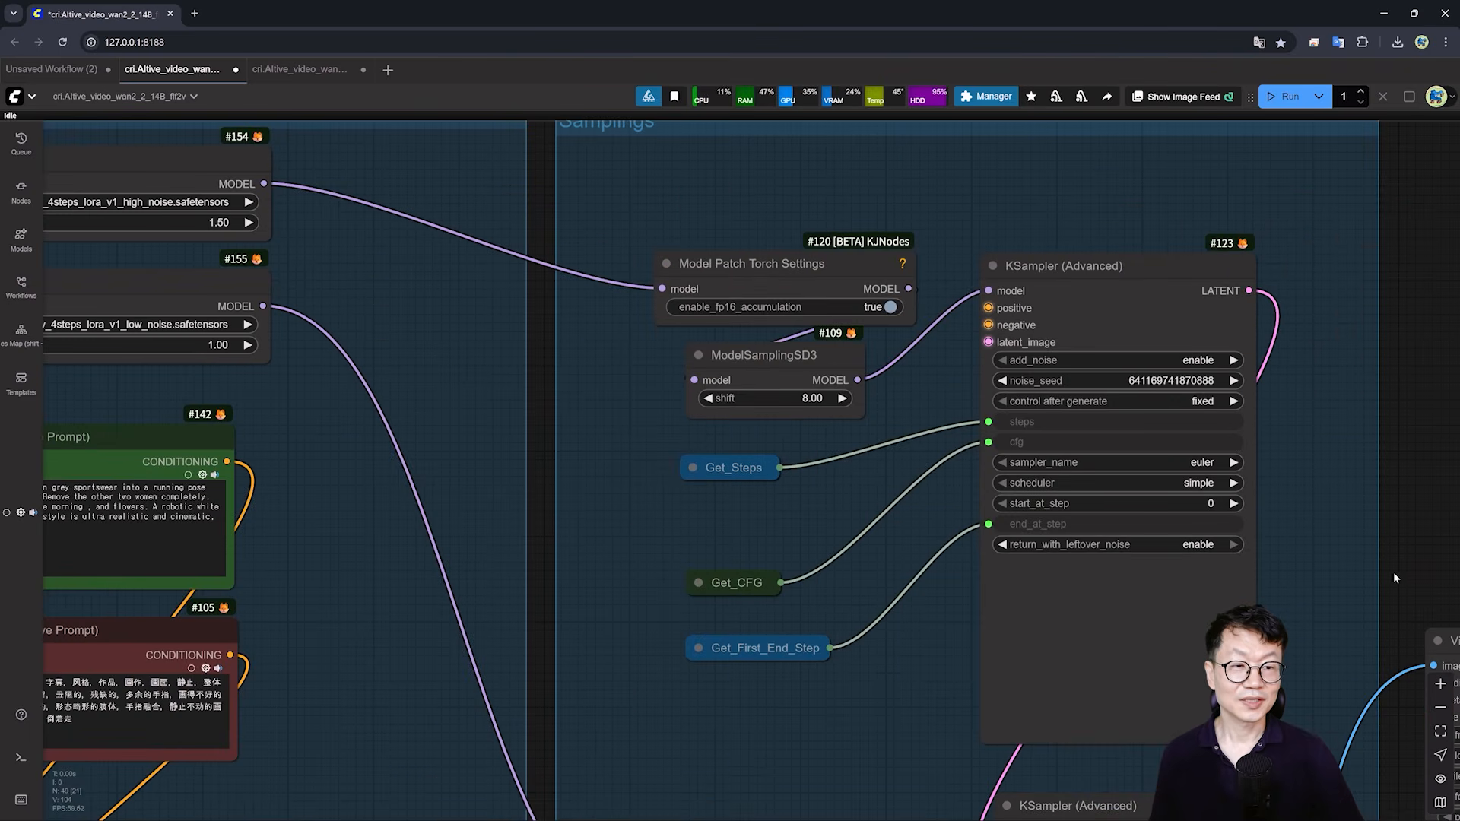
pyautogui.moveTo(1379, 500); pyautogui.dragTo(1255, 61)
pyautogui.scroll(-6, 1268, 588)
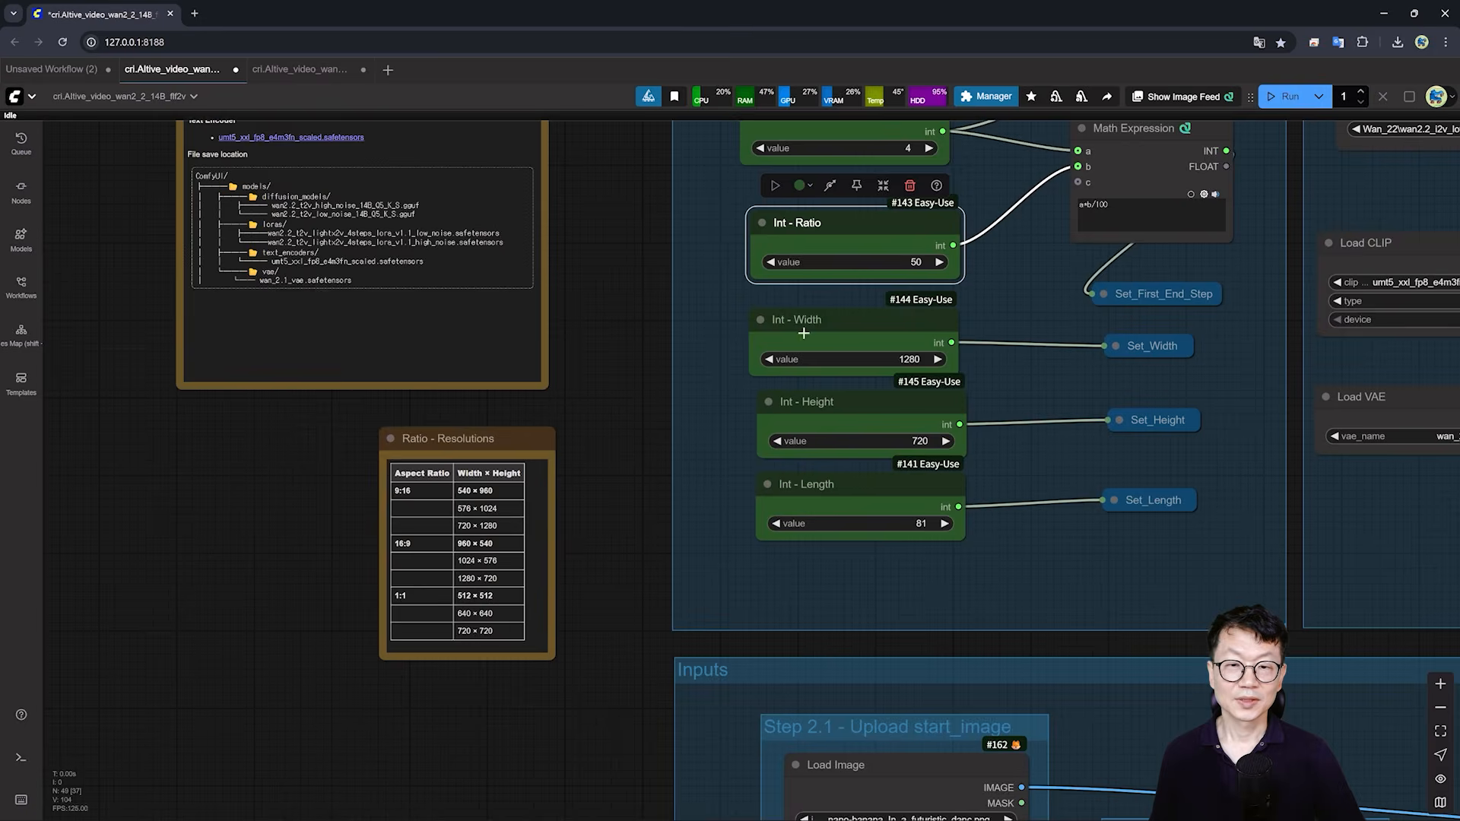
pyautogui.scroll(5, 733, 370)
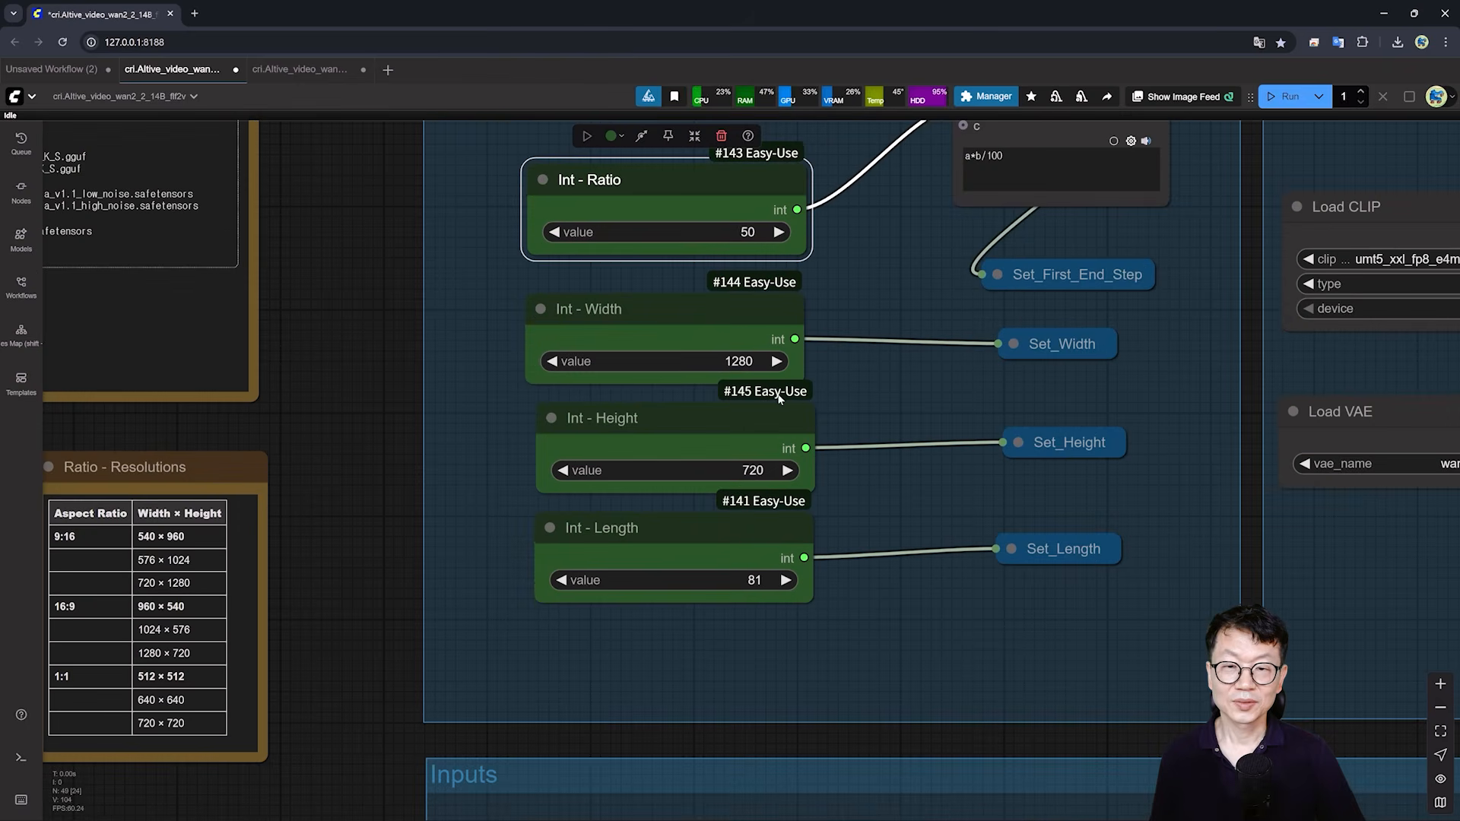
pyautogui.click(751, 484)
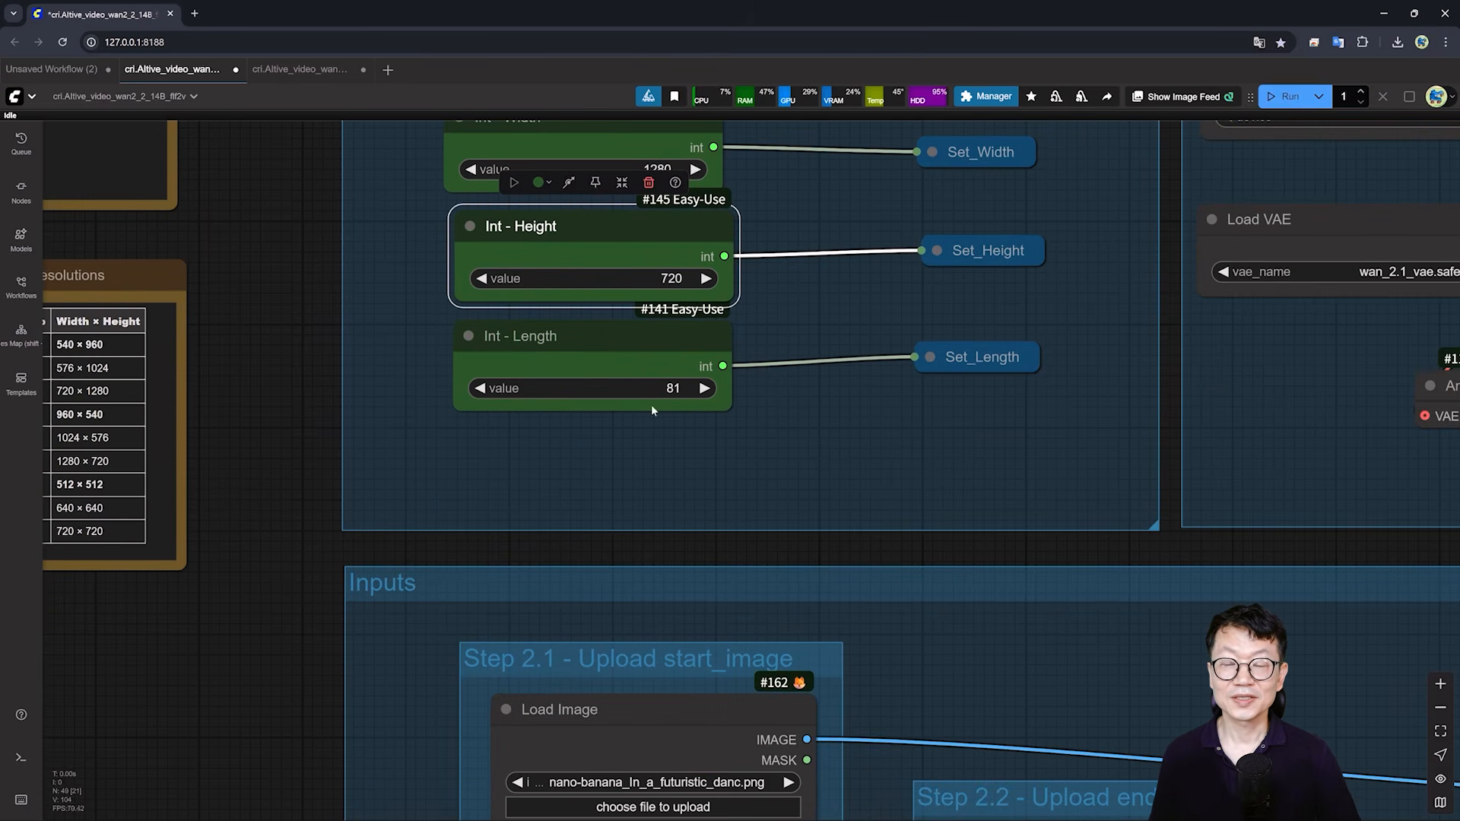
# - Examine the frame_rate setting of the Video Combine node beside the Samplings group
pyautogui.scroll(-5, 1146, 541)
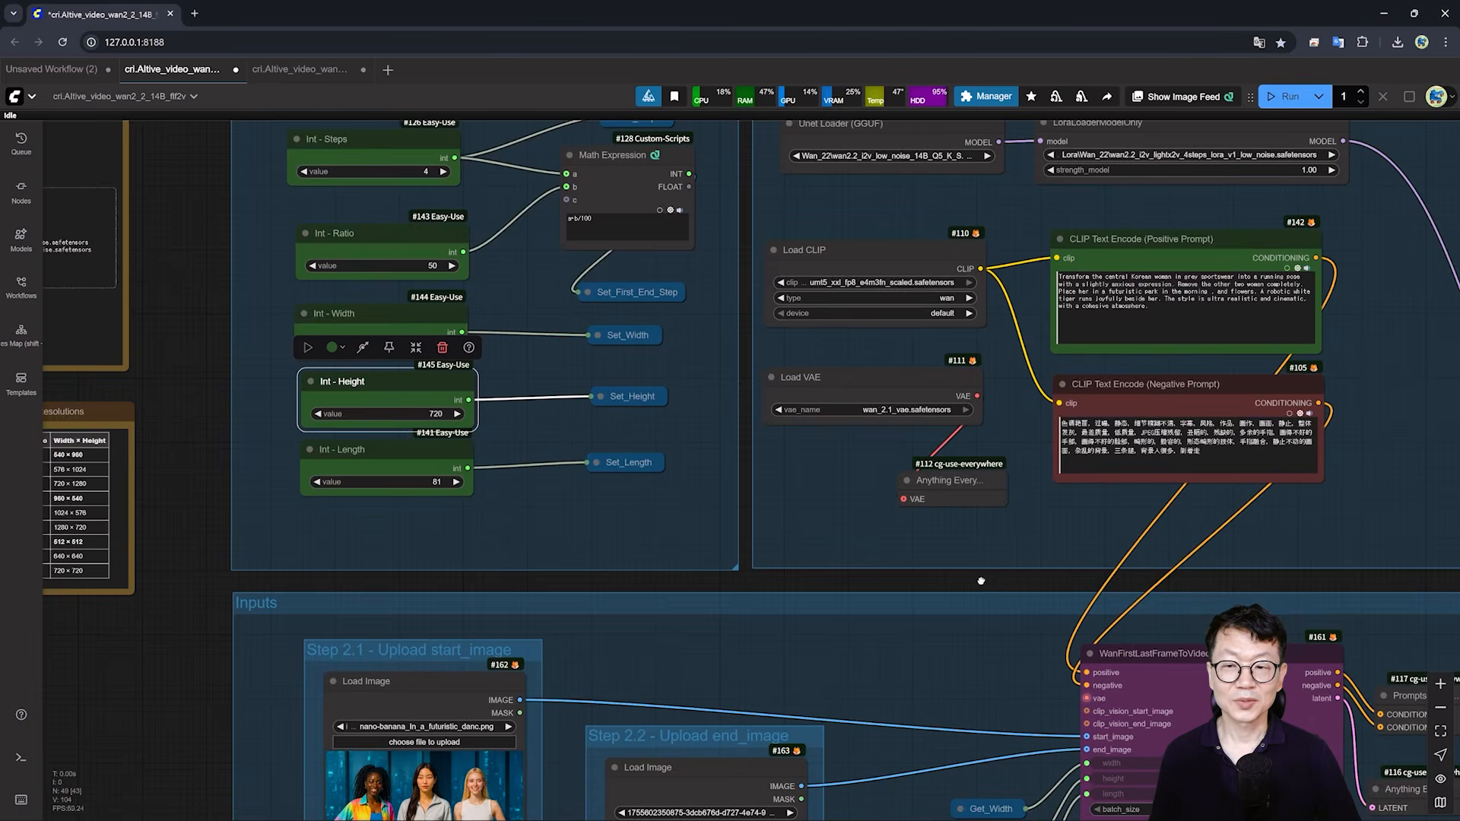
pyautogui.moveTo(981, 581); pyautogui.dragTo(352, 580)
pyautogui.moveTo(1385, 505); pyautogui.dragTo(730, 459)
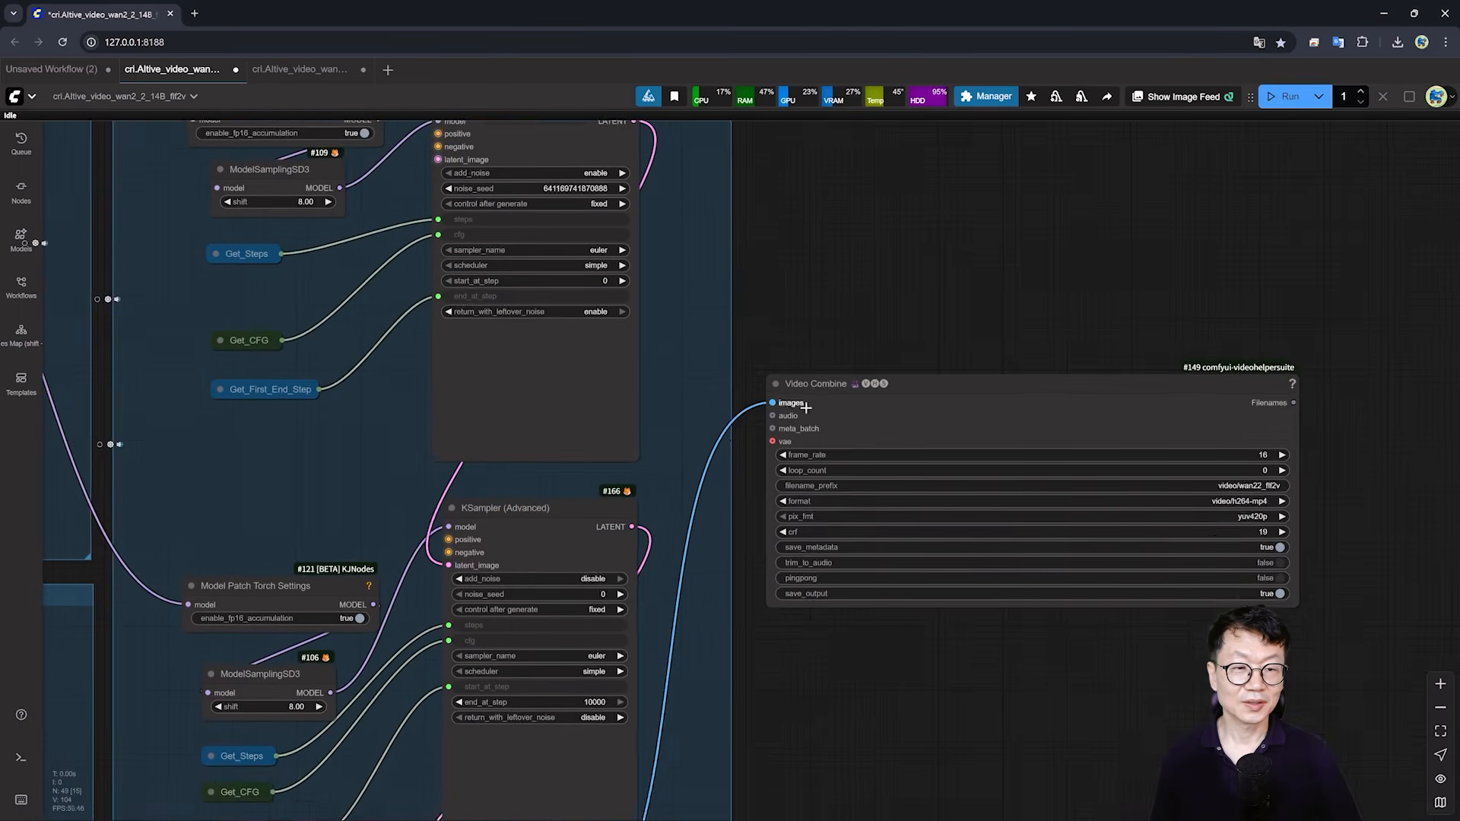
pyautogui.scroll(2, 806, 407)
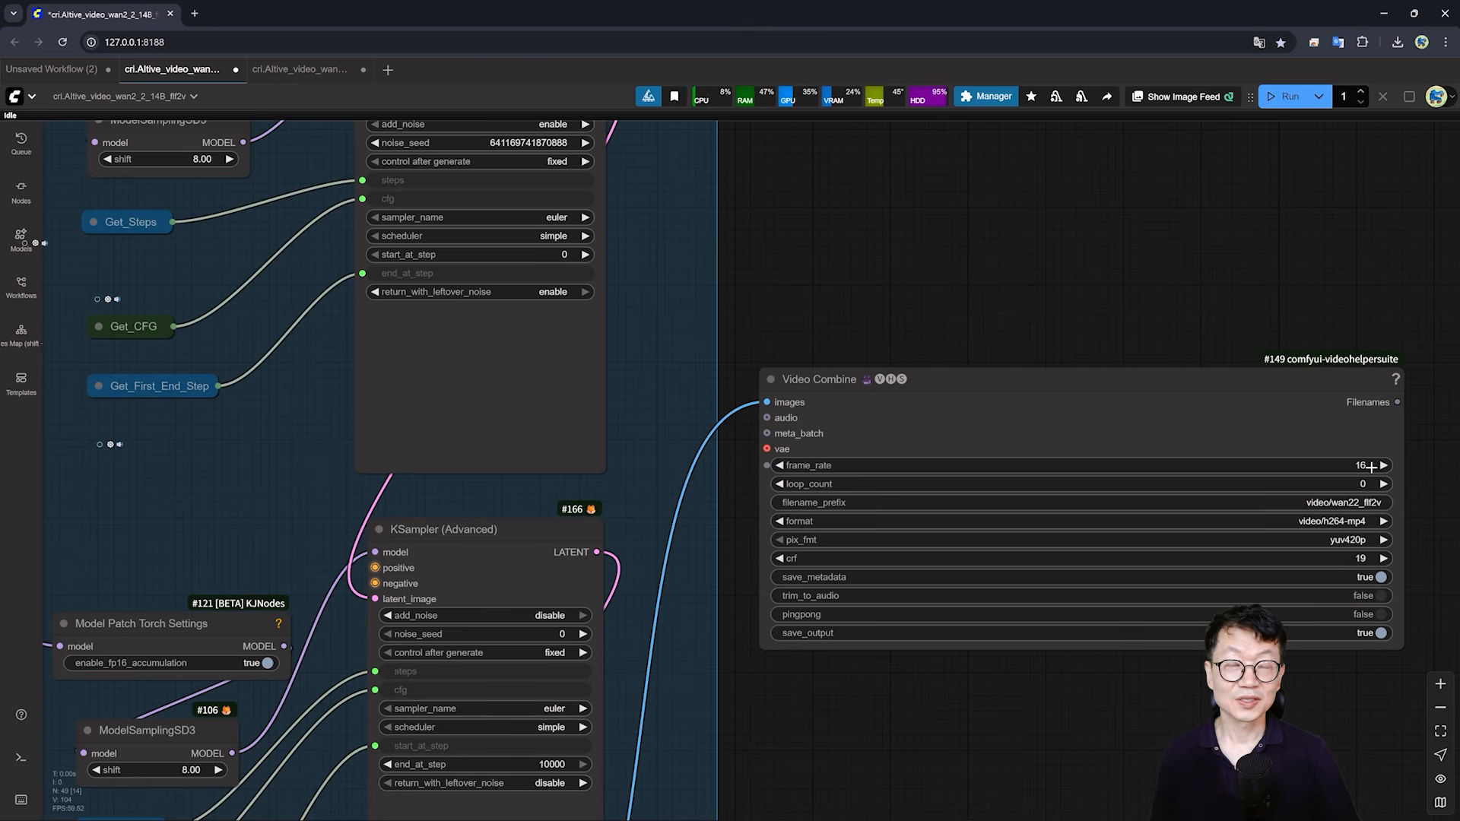
# - Return to the Settings group and review the Int - Length node next to the Ratio - Resolutions note
pyautogui.moveTo(660, 334); pyautogui.dragTo(1360, 287)
pyautogui.moveTo(146, 558); pyautogui.dragTo(1163, 548)
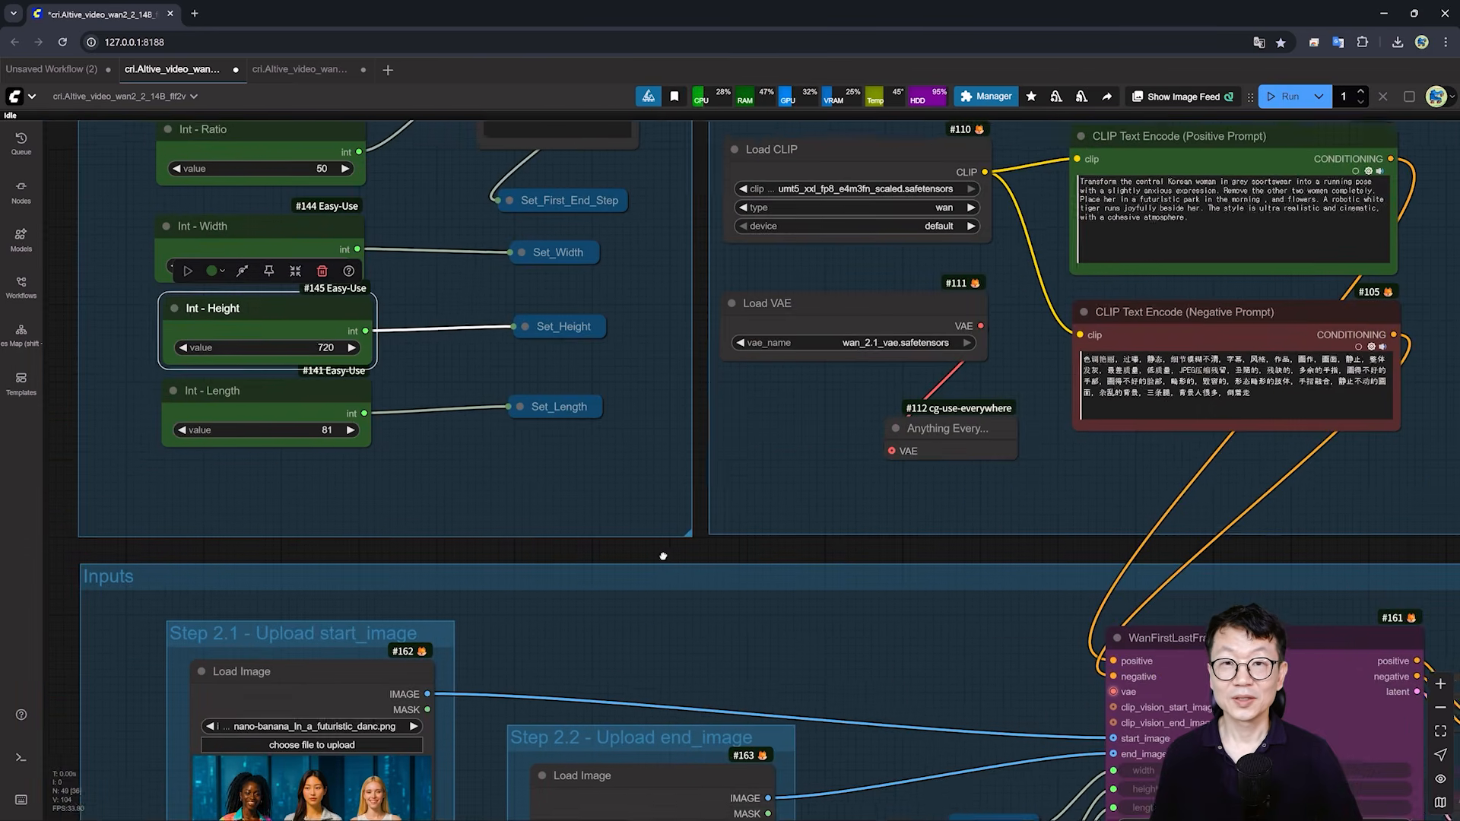
pyautogui.moveTo(450, 549); pyautogui.dragTo(772, 559)
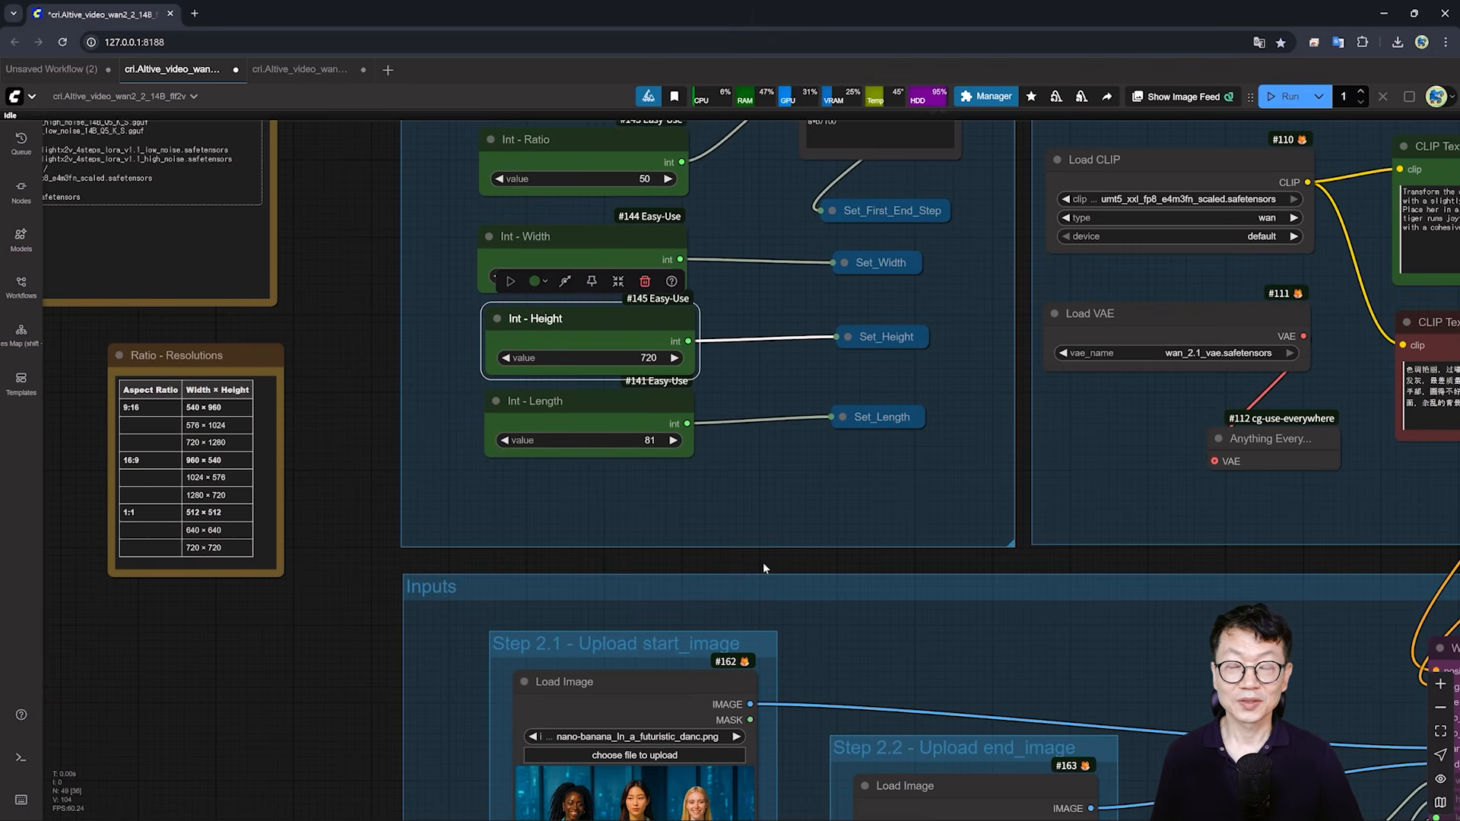
pyautogui.scroll(3, 753, 562)
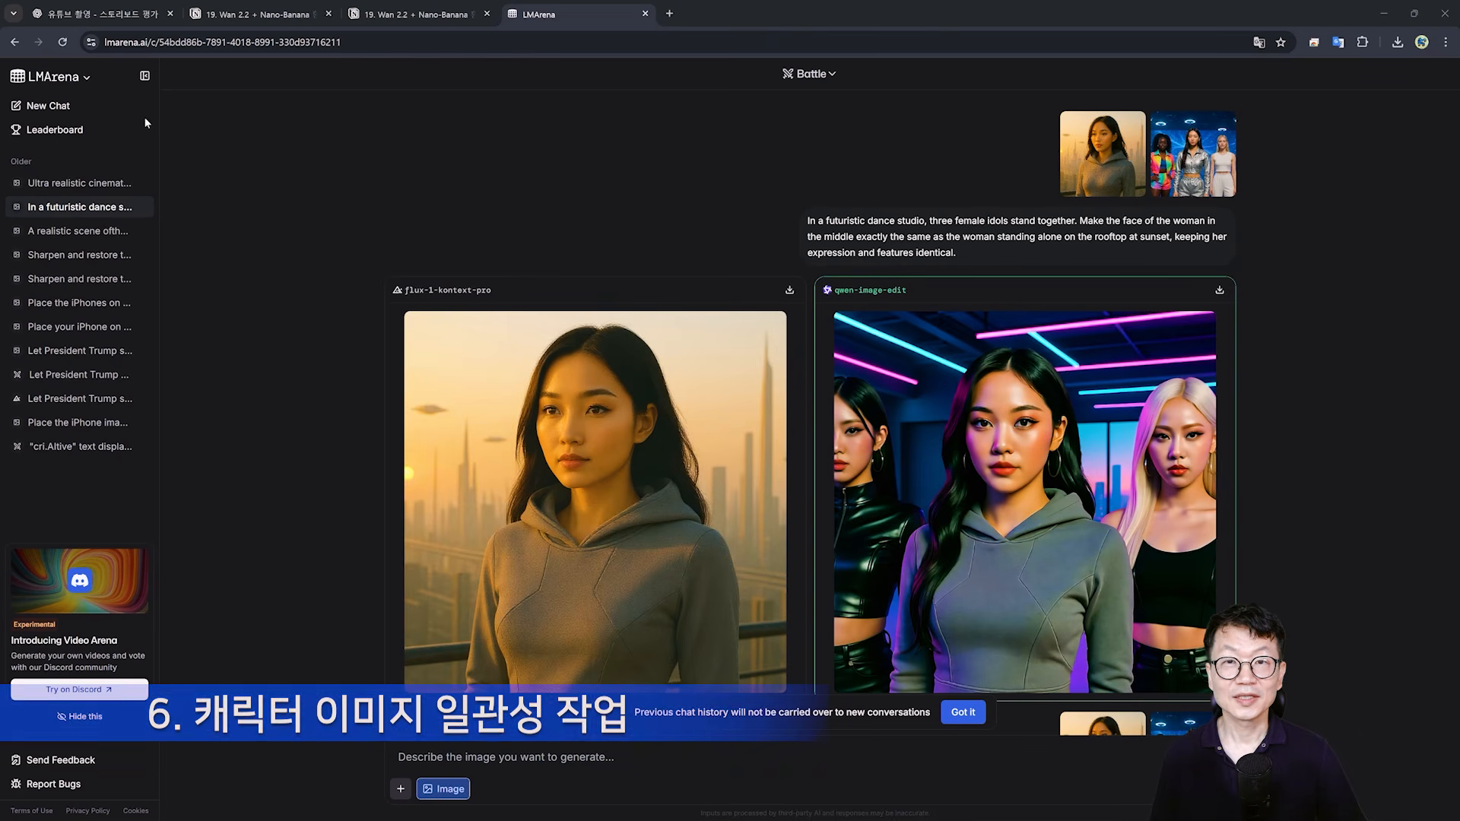
# - In the LMArena battle chat, preview both reference images at full size and highlight the futuristic dance studio prompt
pyautogui.scroll(-3, 609, 292)
pyautogui.scroll(3, 609, 291)
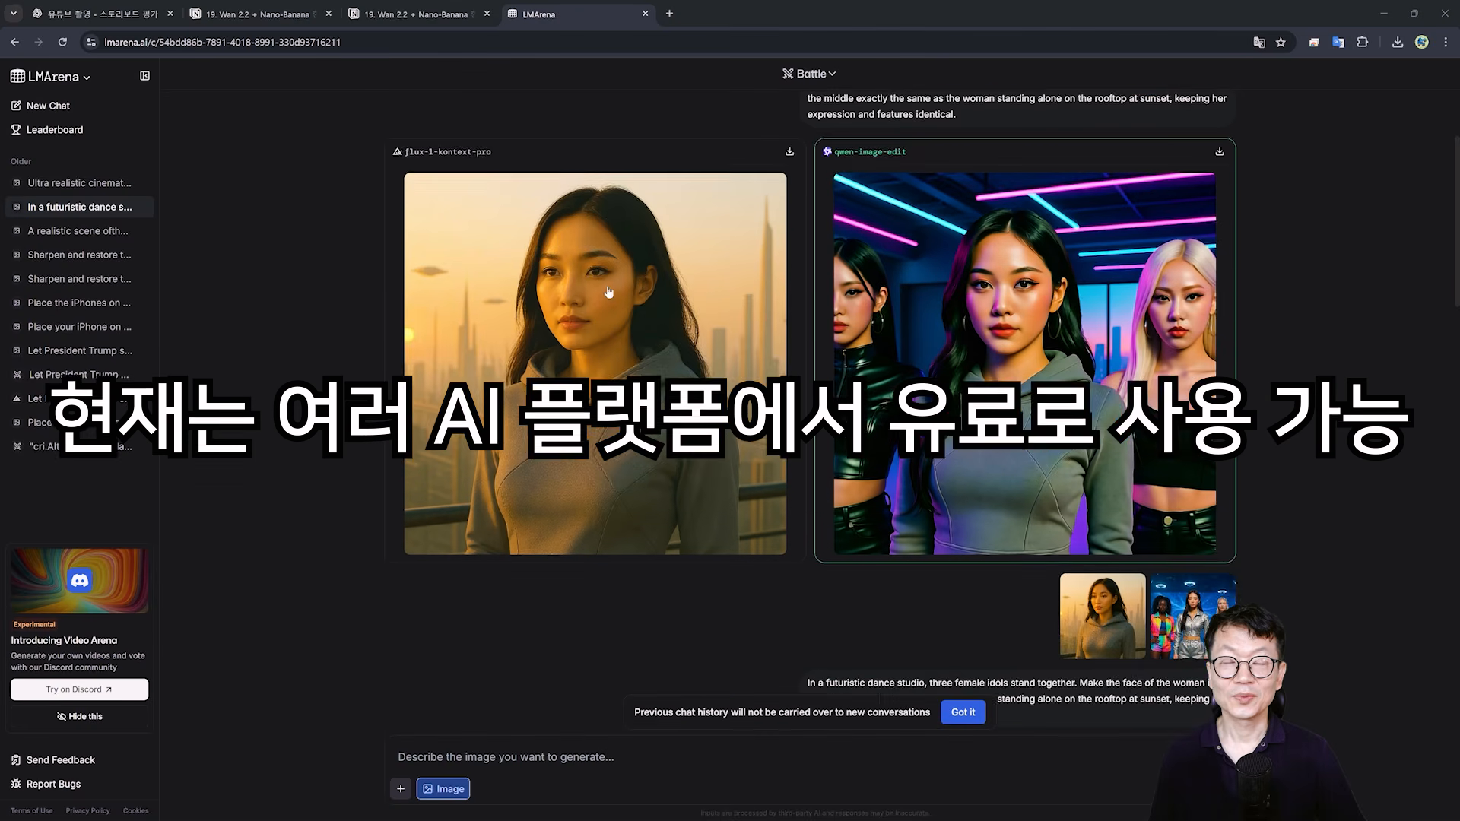
pyautogui.scroll(1, 737, 221)
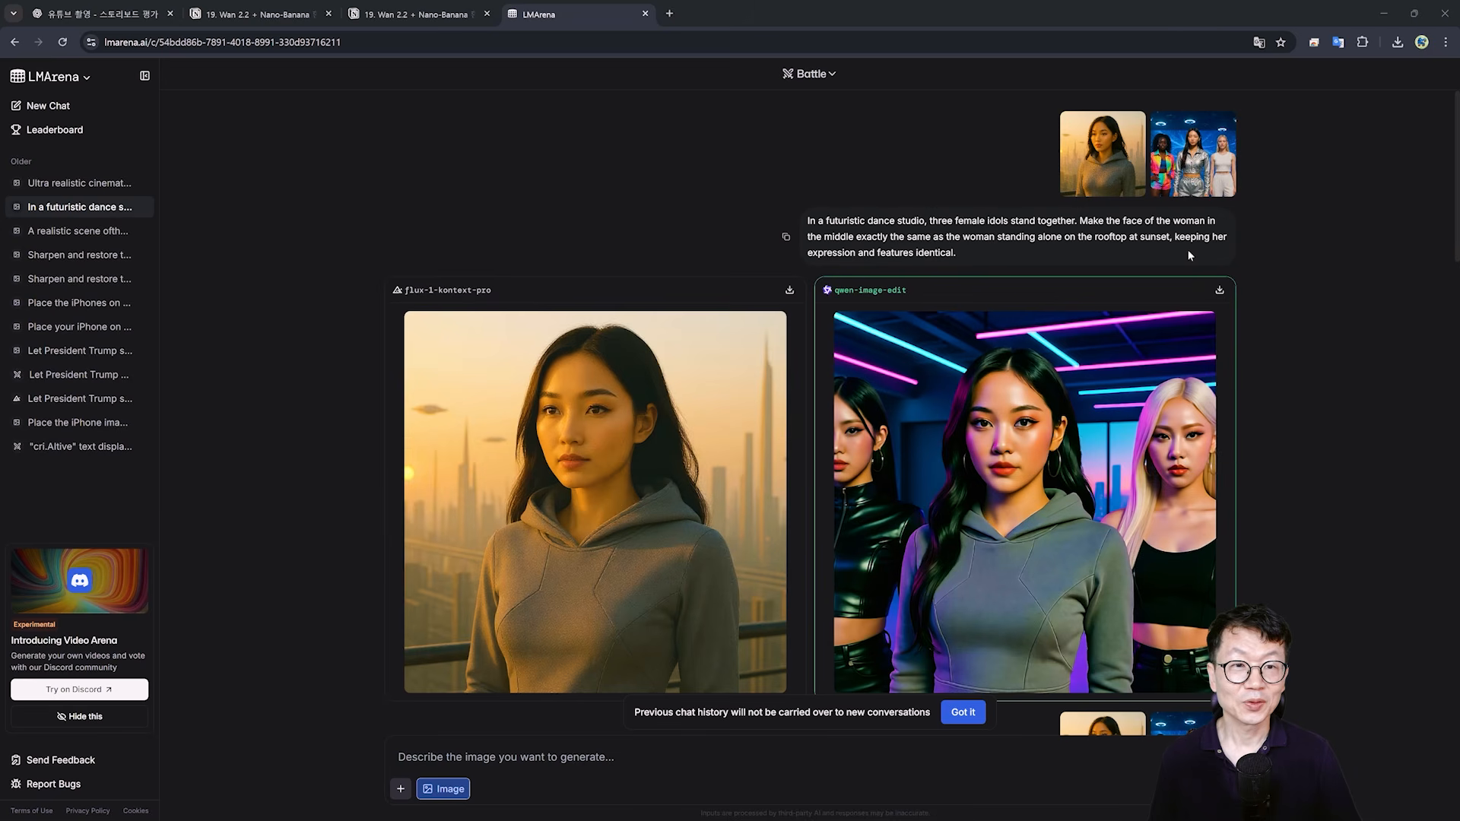
pyautogui.click(1130, 166)
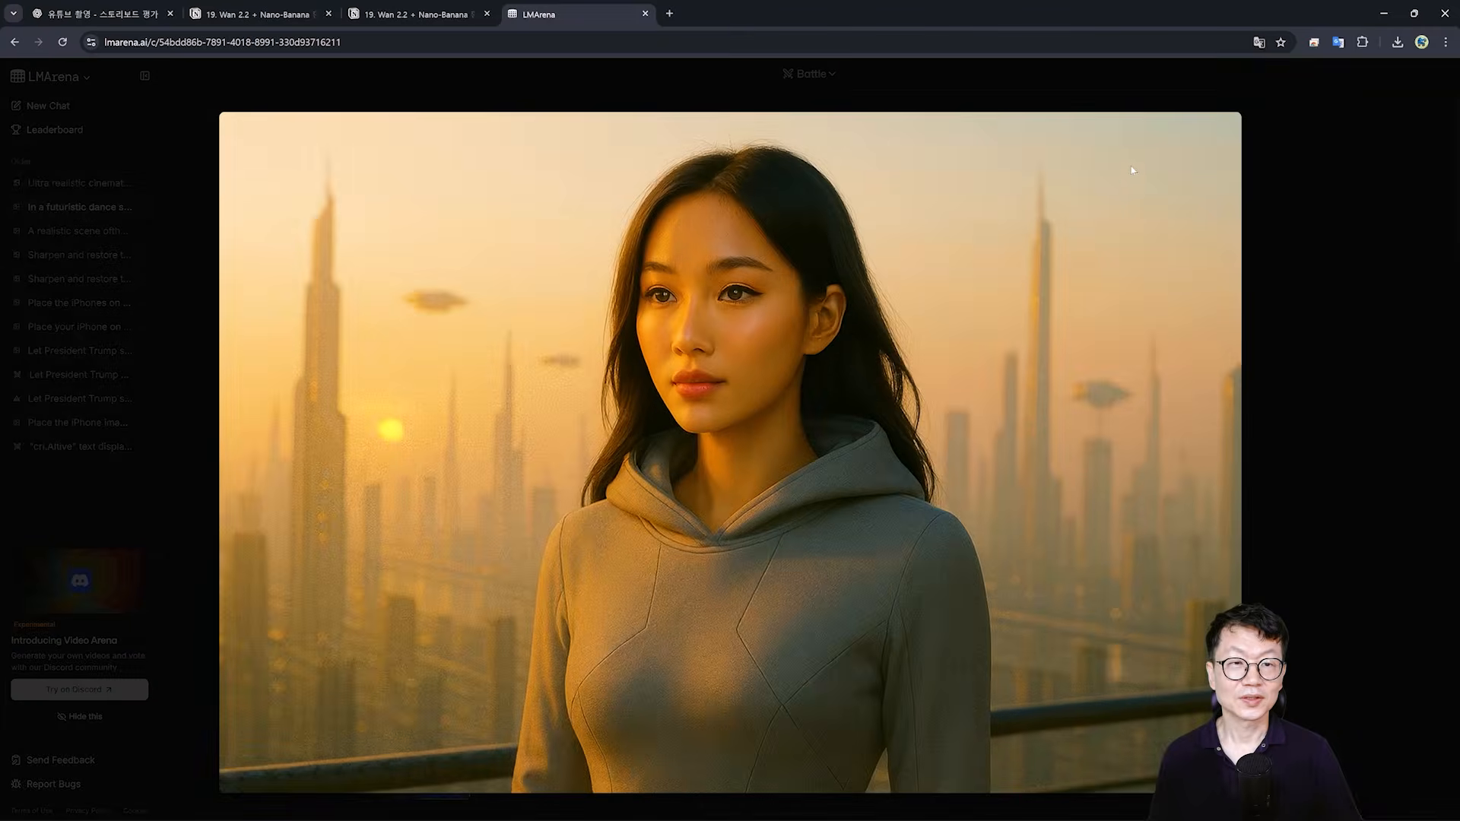
pyautogui.press('Right')
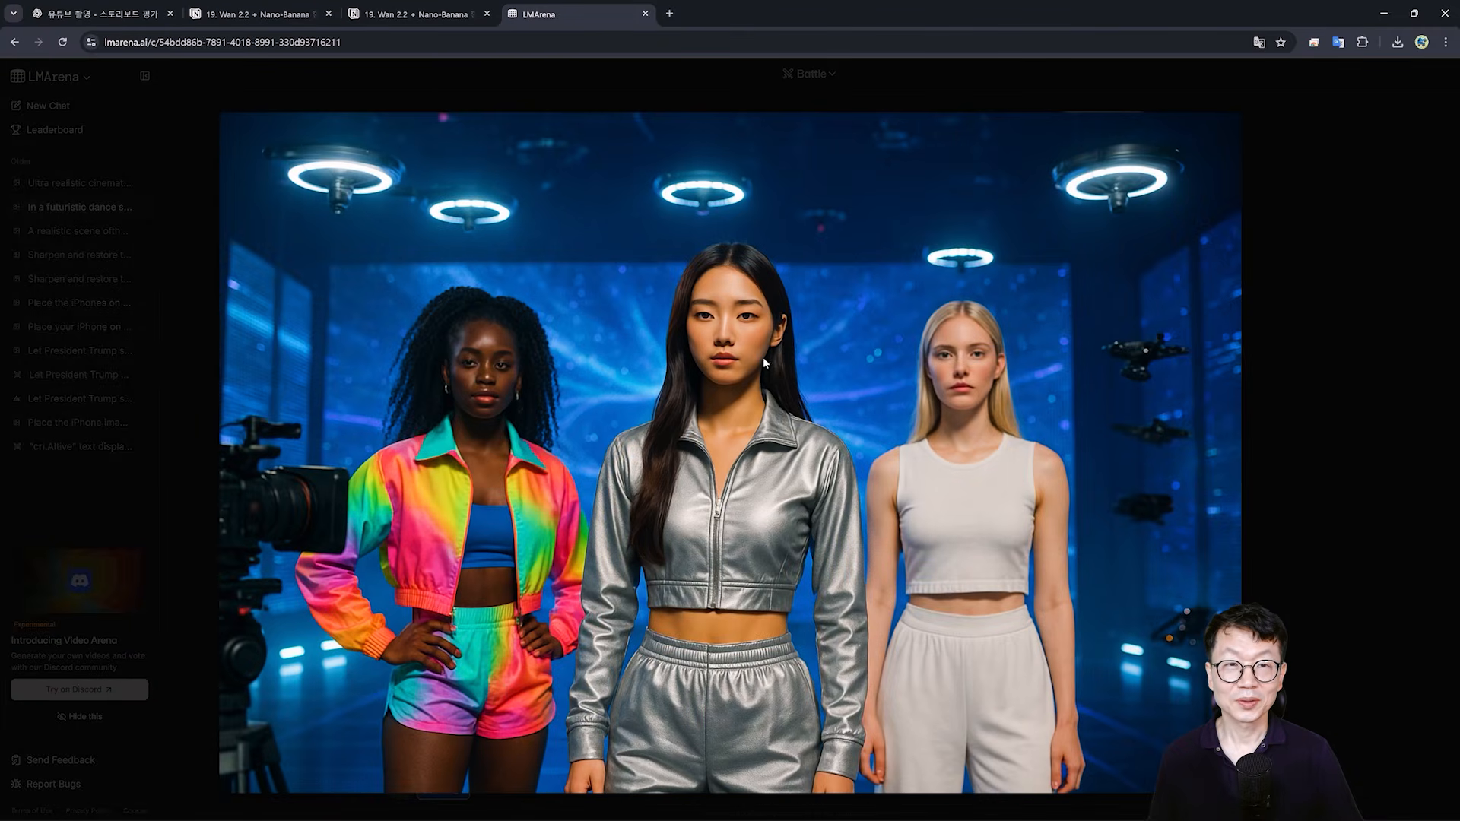
pyautogui.click(1320, 339)
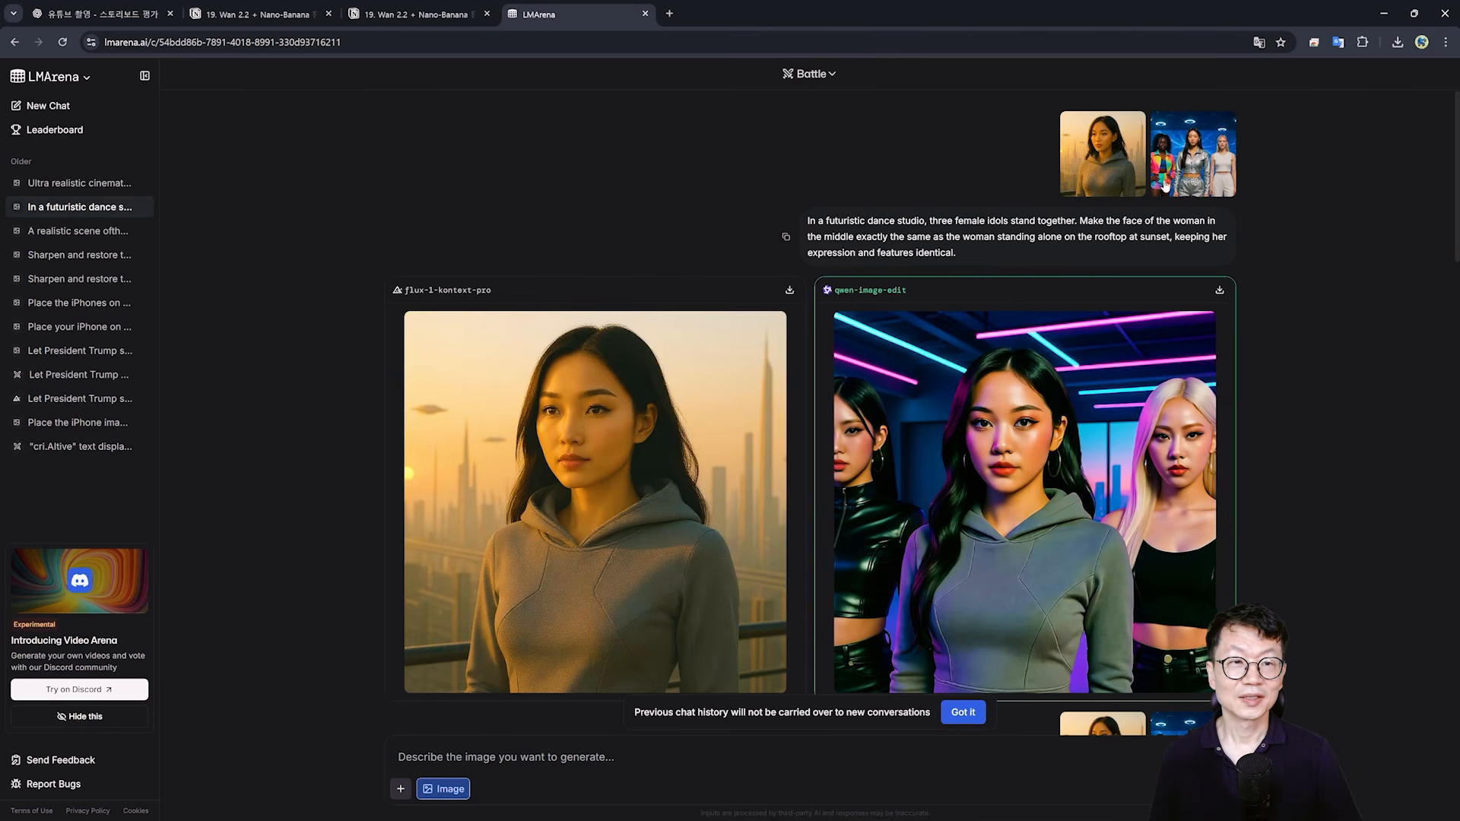
pyautogui.moveTo(816, 220); pyautogui.dragTo(1064, 255)
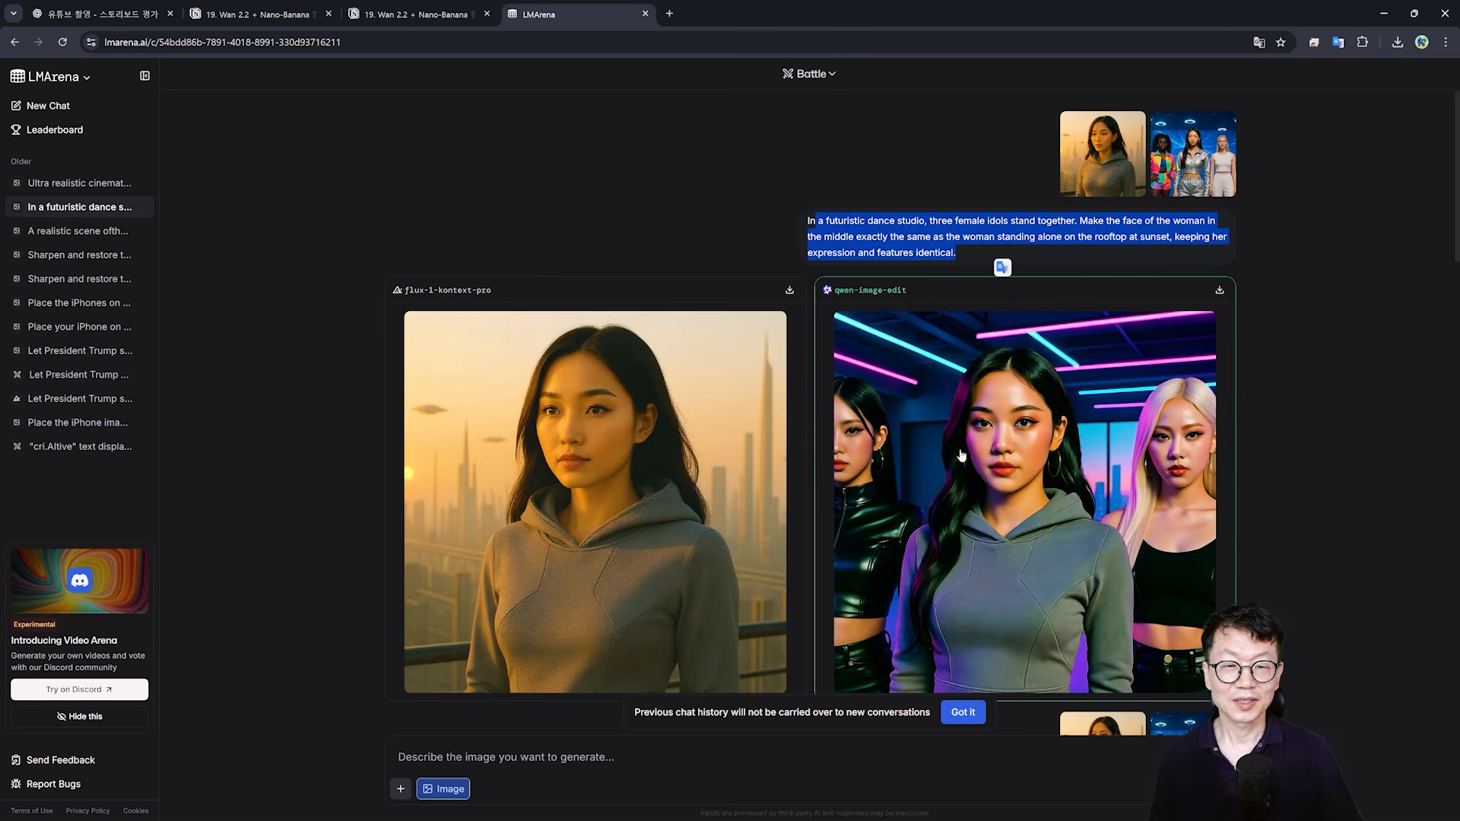
# - Enlarge the nano-banana result, compare the remaining generated images, and open the "Ultra realistic cinemat..." chat
pyautogui.scroll(-10, 806, 440)
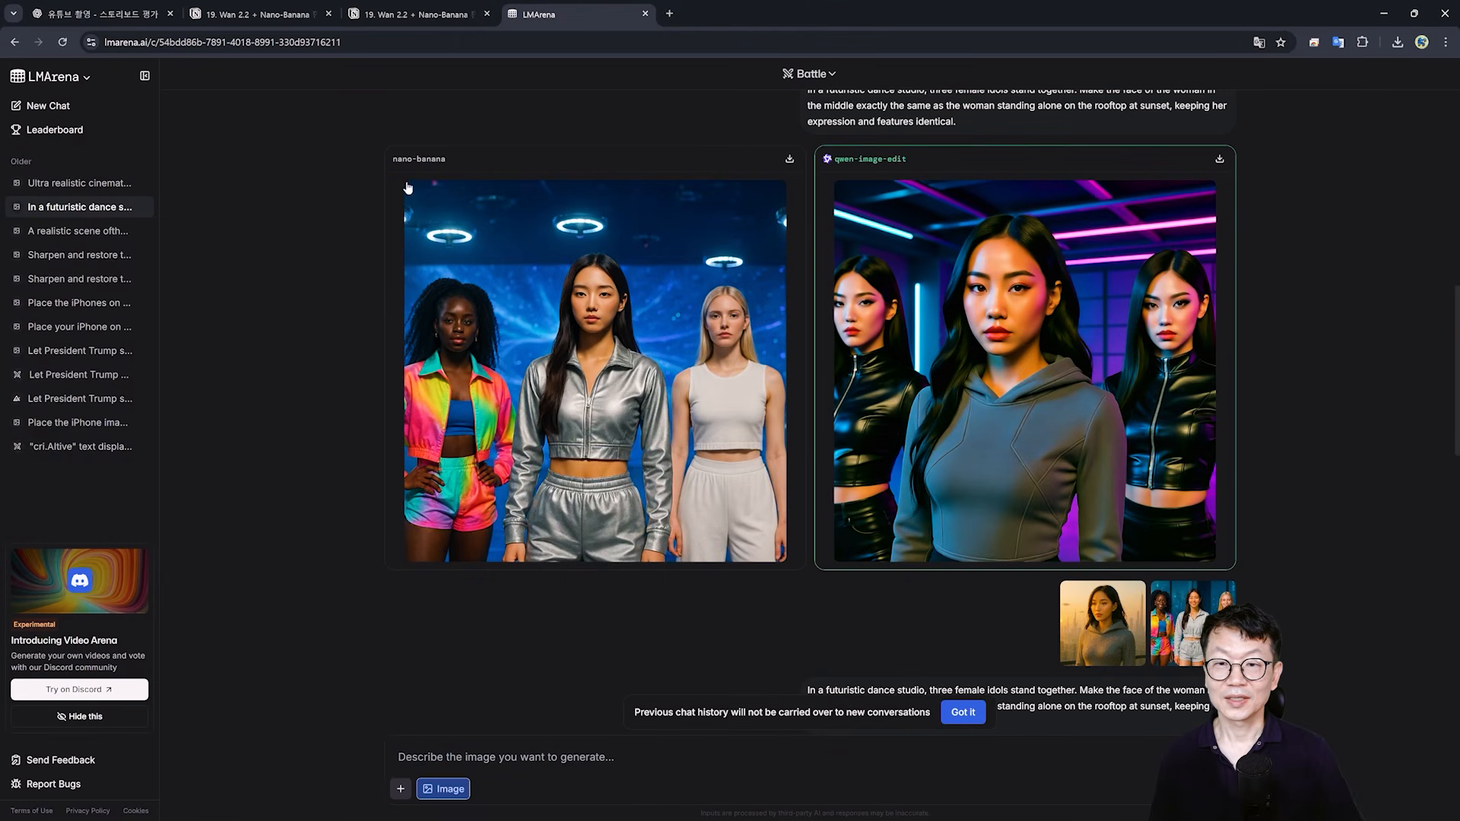
pyautogui.click(648, 435)
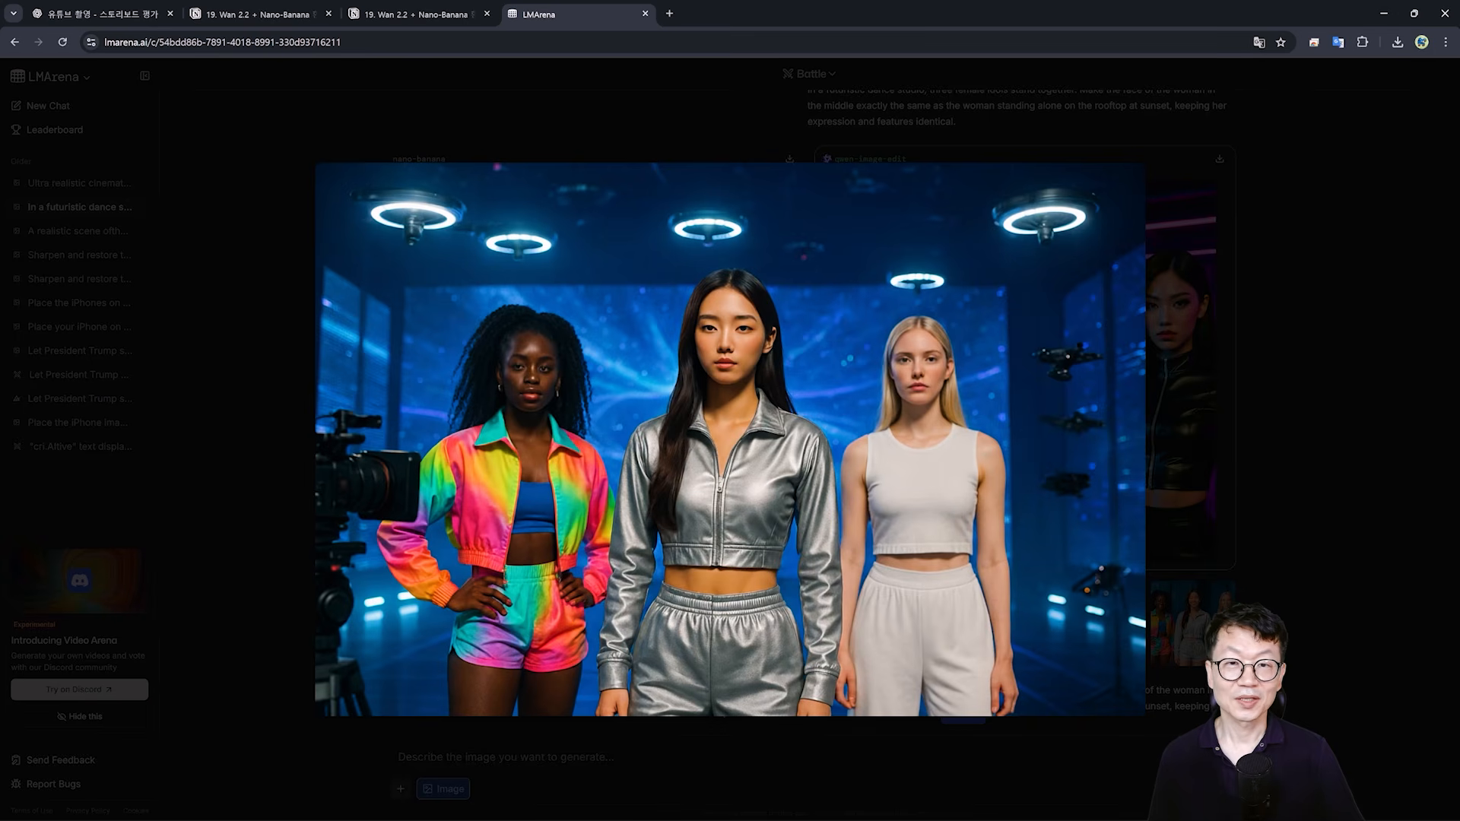
pyautogui.click(1372, 578)
pyautogui.scroll(-2, 1372, 578)
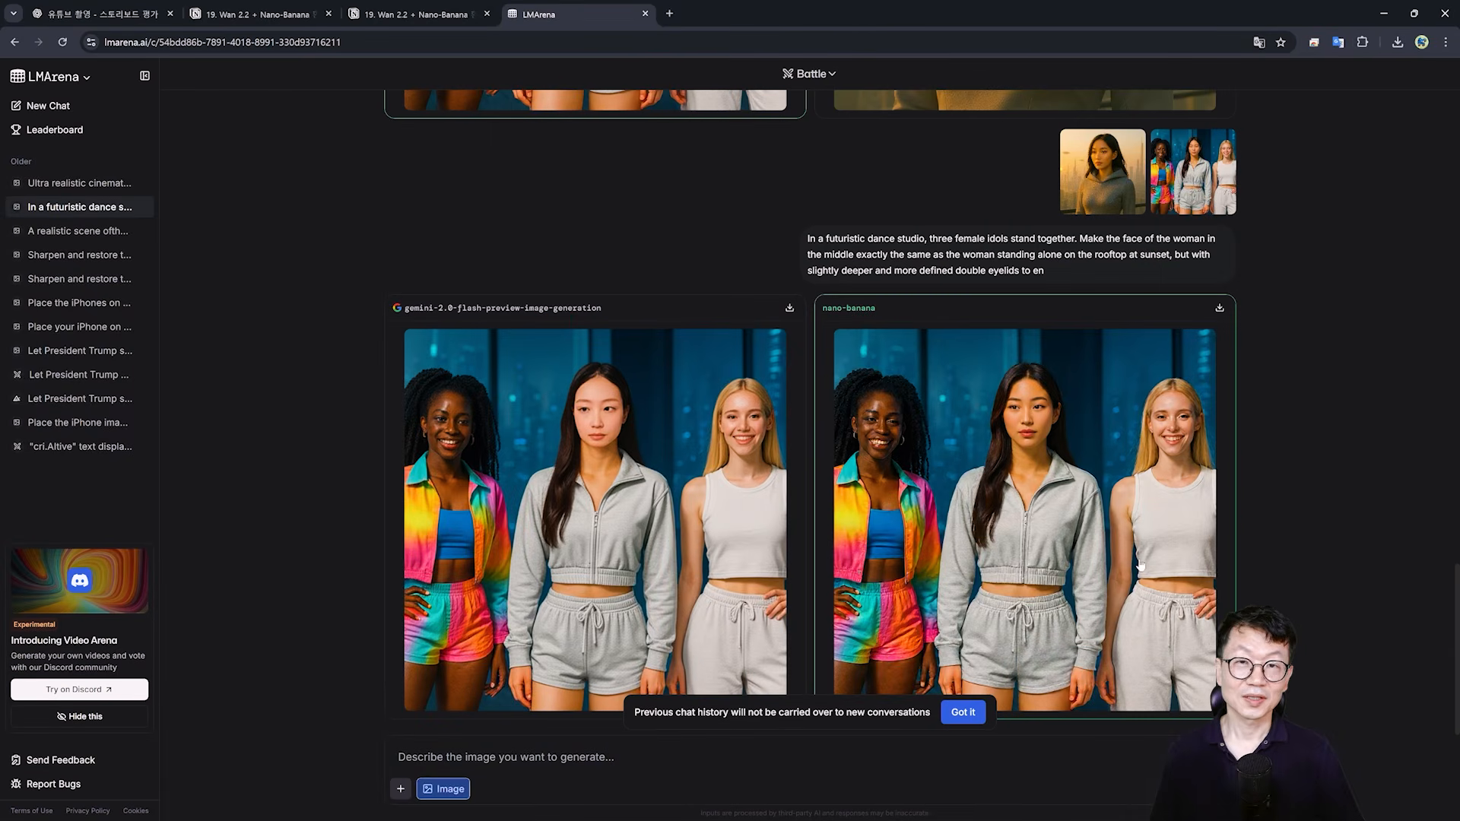
pyautogui.click(101, 187)
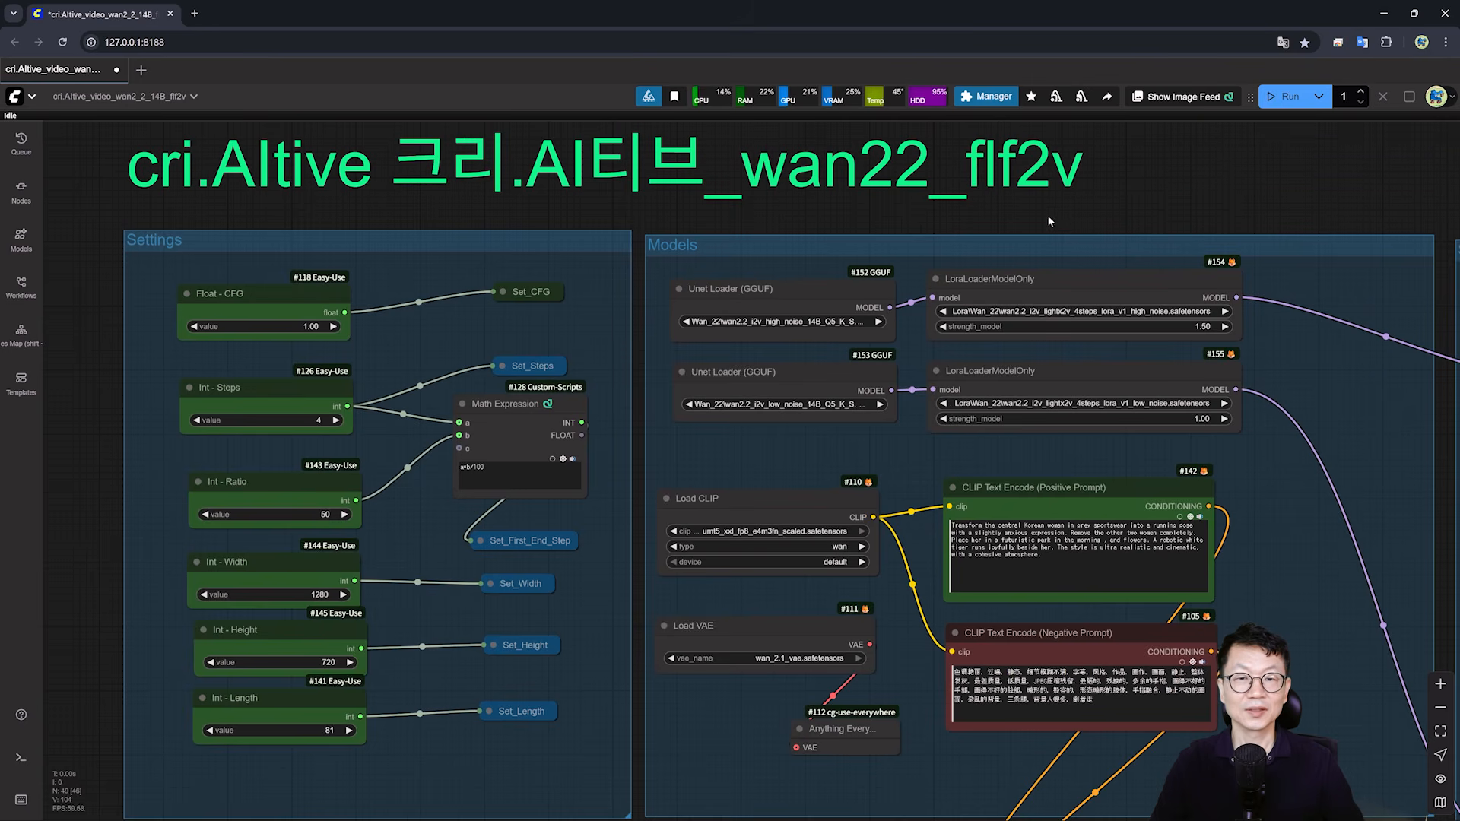
# - Choose wan2.2_i2v_high_noise_14B_Q5_K_S.gguf in the upper Unet Loader (GGUF) of the Models group and wan2.2_i2v_low_noise_14B_Q5_K_S.gguf in the lower one
pyautogui.scroll(-1, 1026, 235)
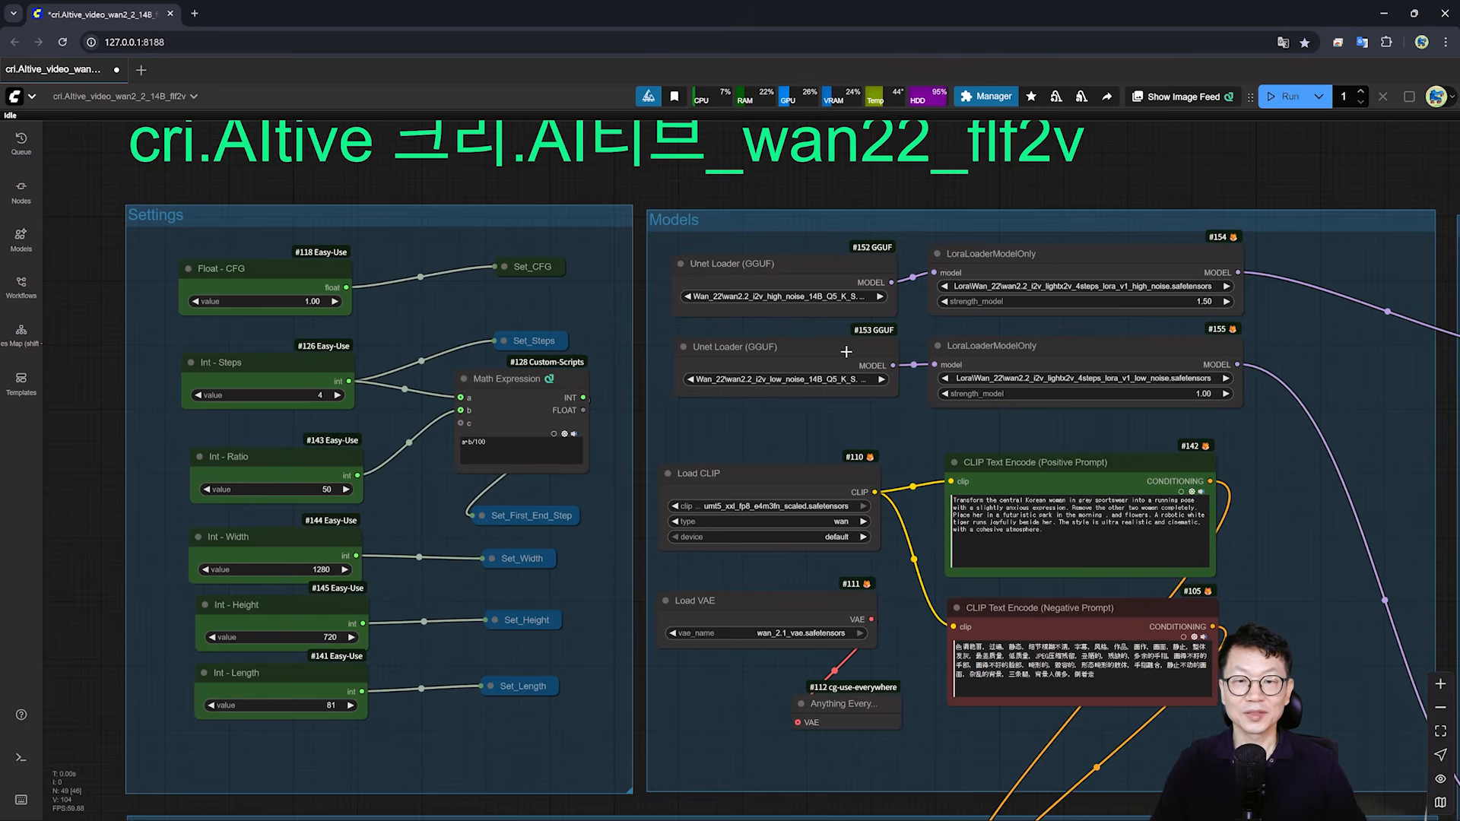
pyautogui.scroll(7, 846, 351)
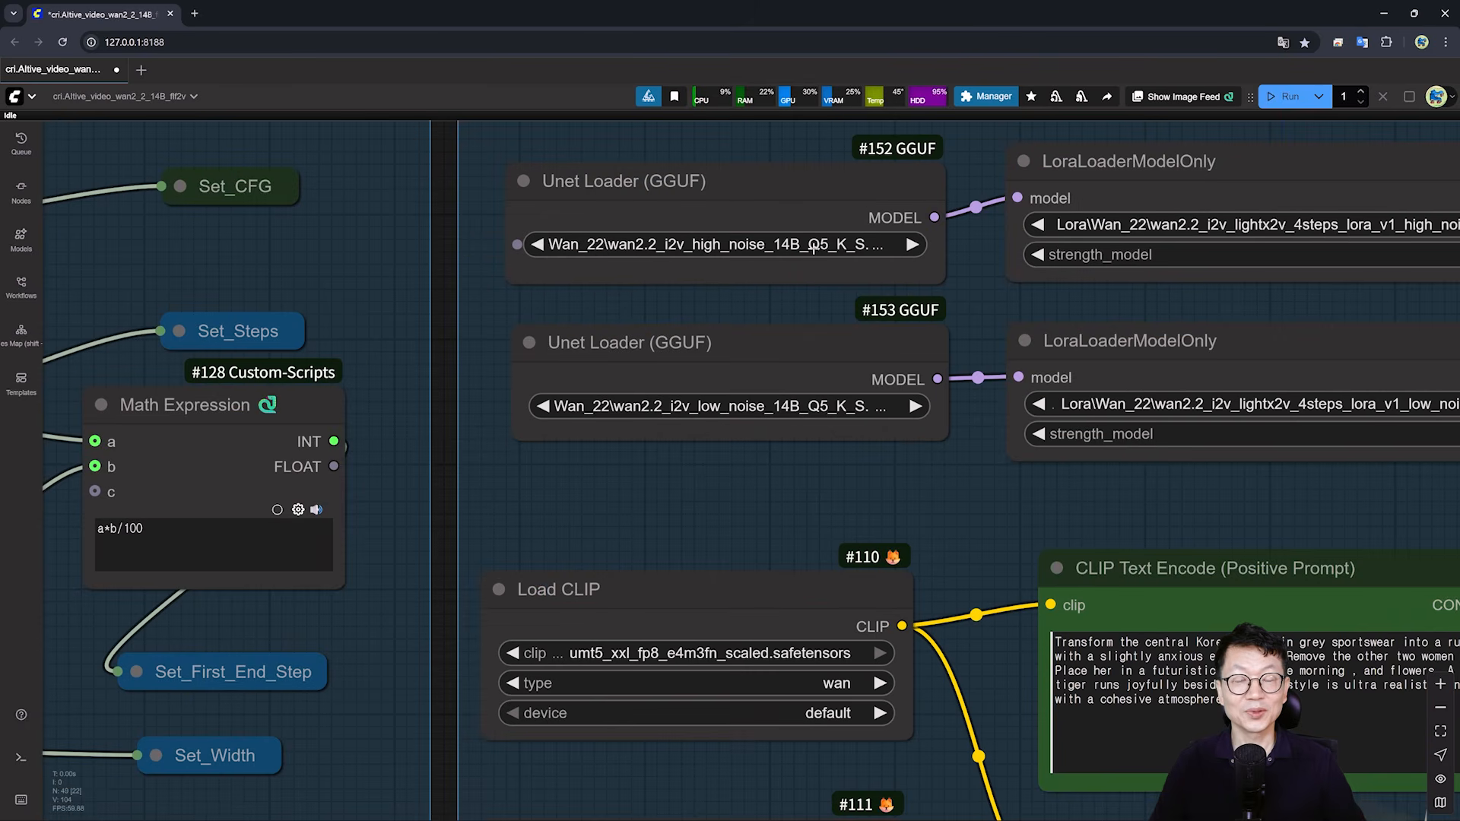
pyautogui.click(835, 336)
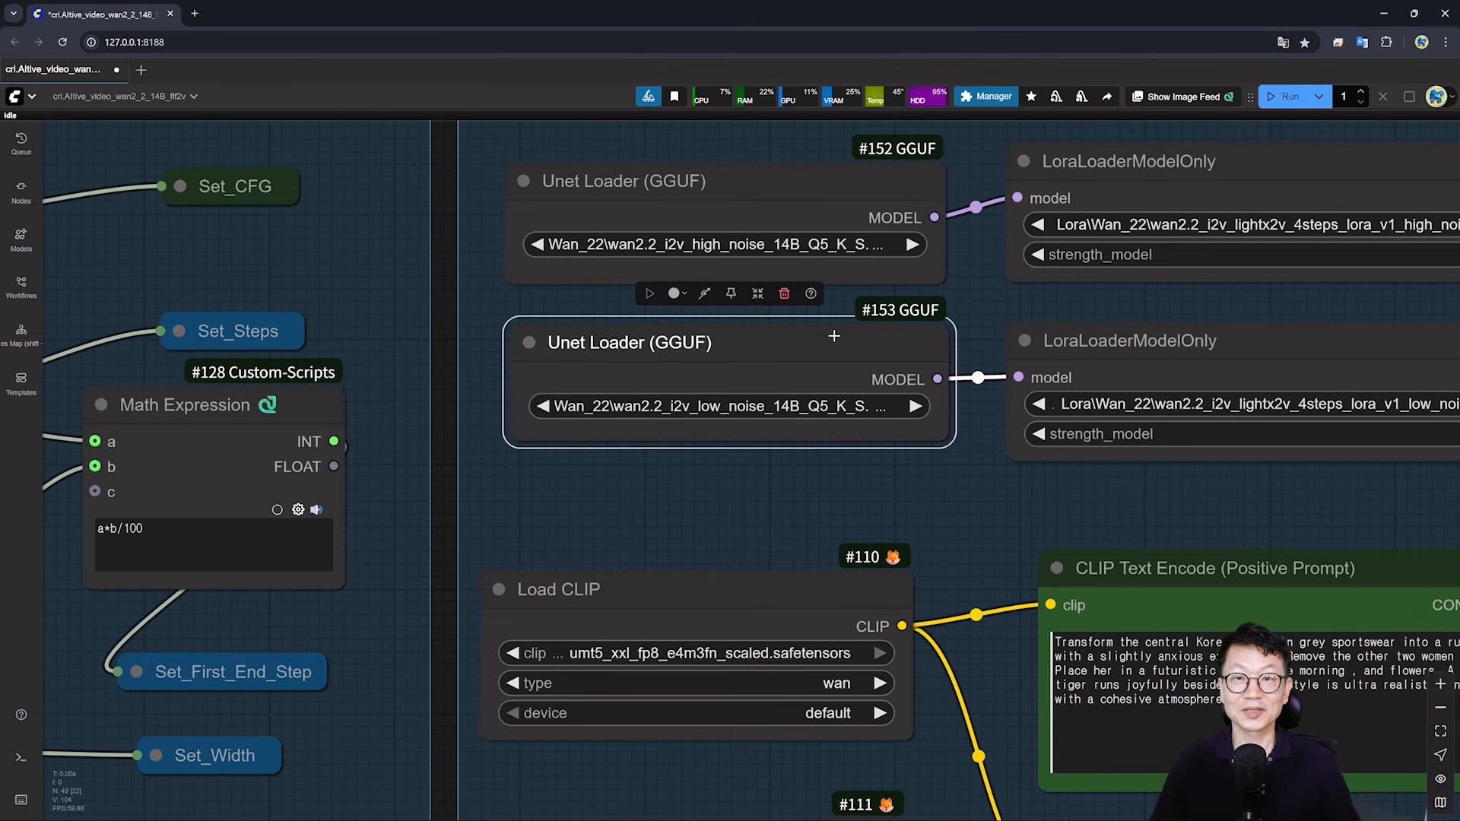
pyautogui.click(768, 263)
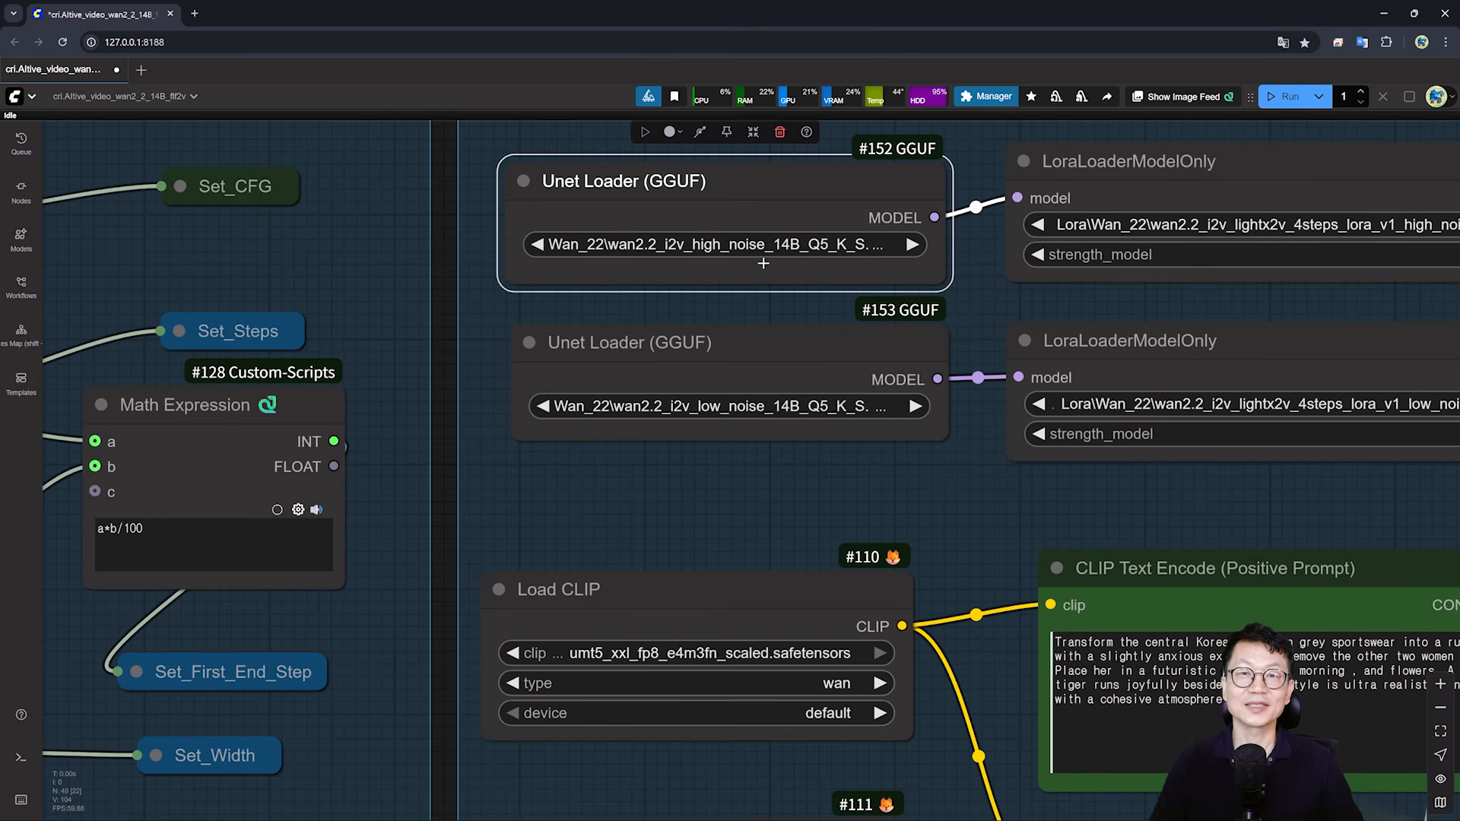
pyautogui.click(768, 244)
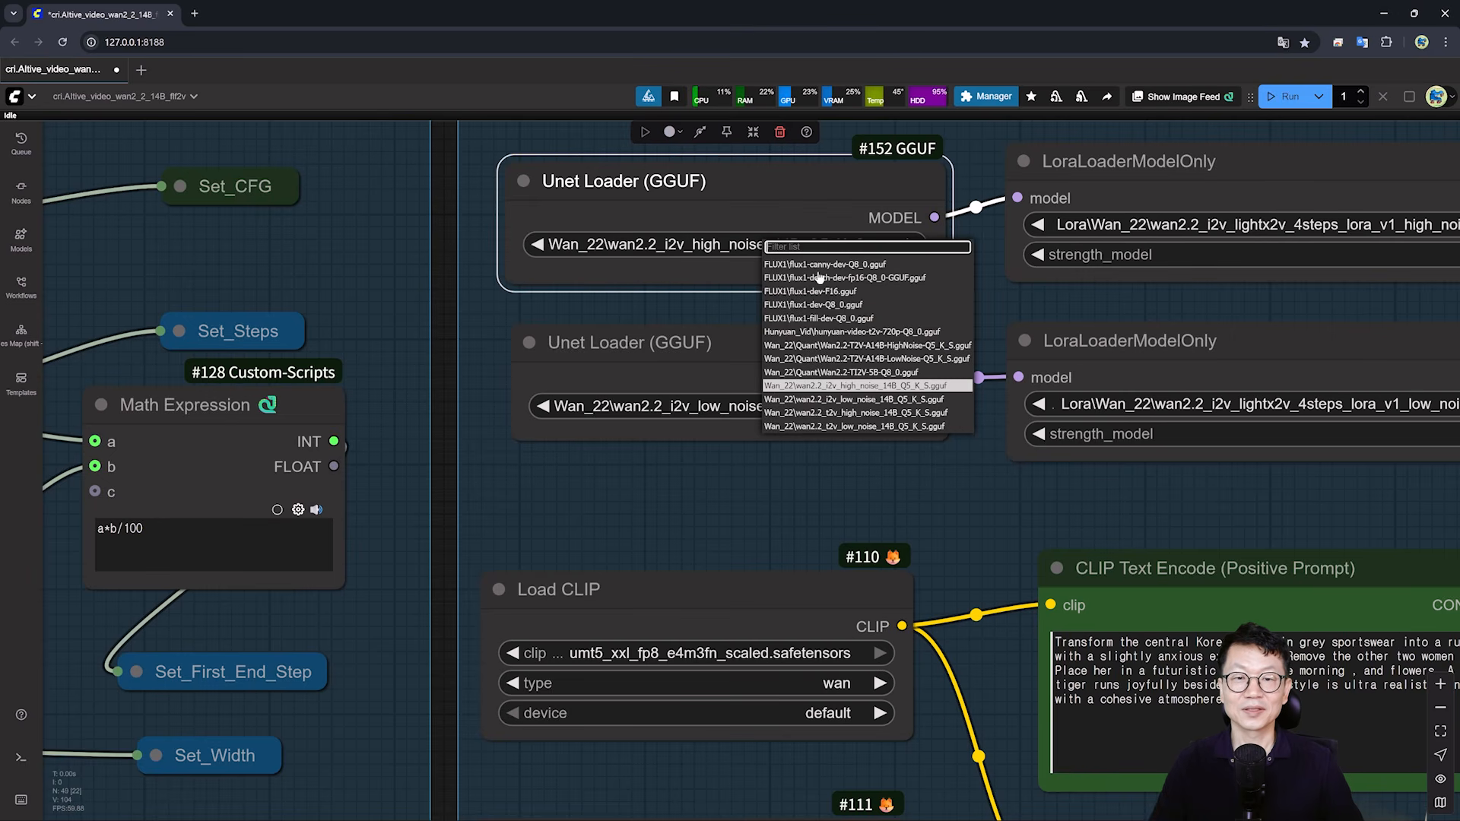
pyautogui.click(852, 386)
pyautogui.click(813, 405)
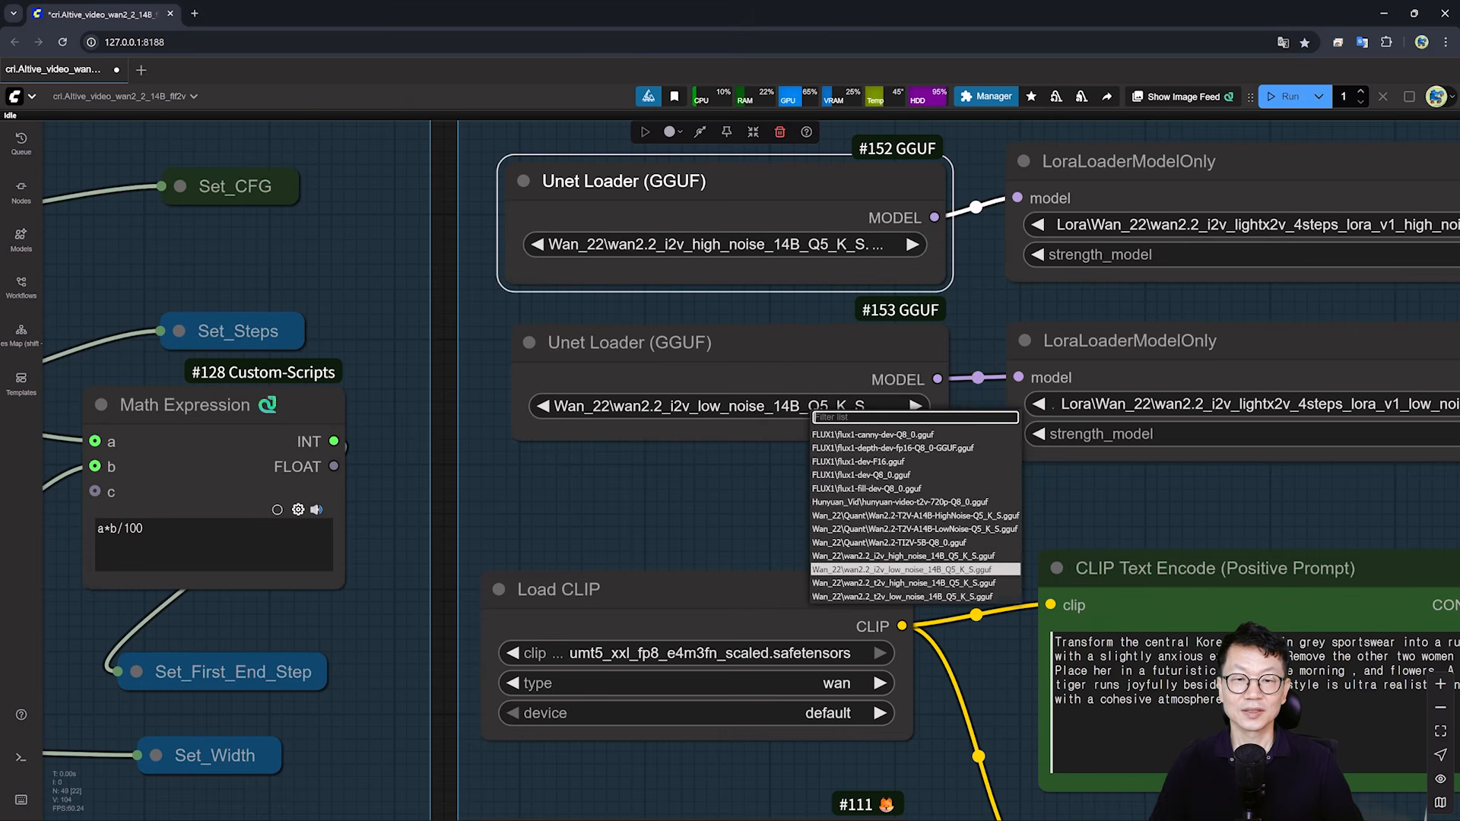
pyautogui.click(950, 571)
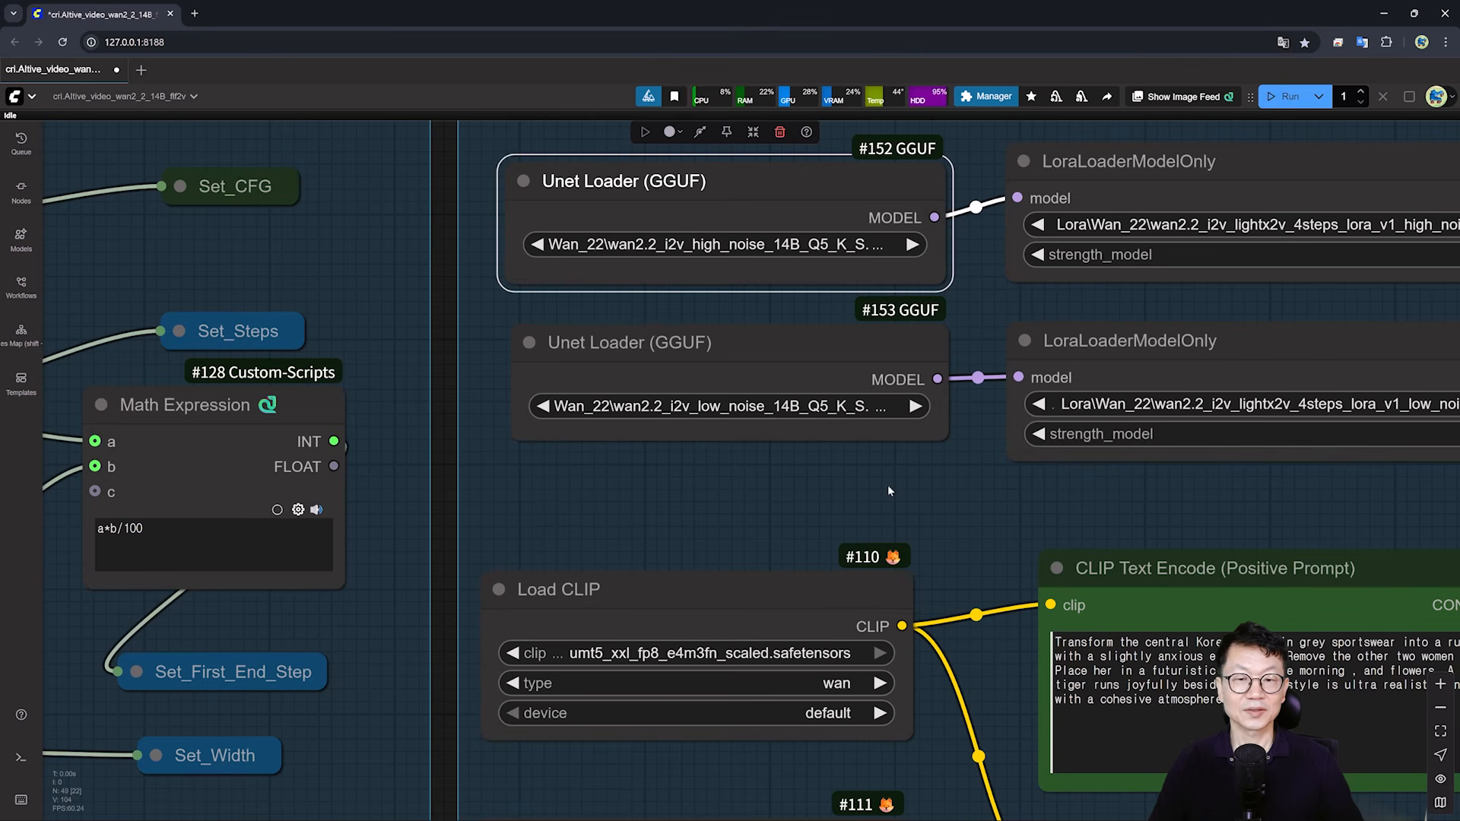
# - In the Inputs group, load 01.png from the image folder as the start_image and 02.png as the end_image
pyautogui.moveTo(987, 493); pyautogui.dragTo(452, 288)
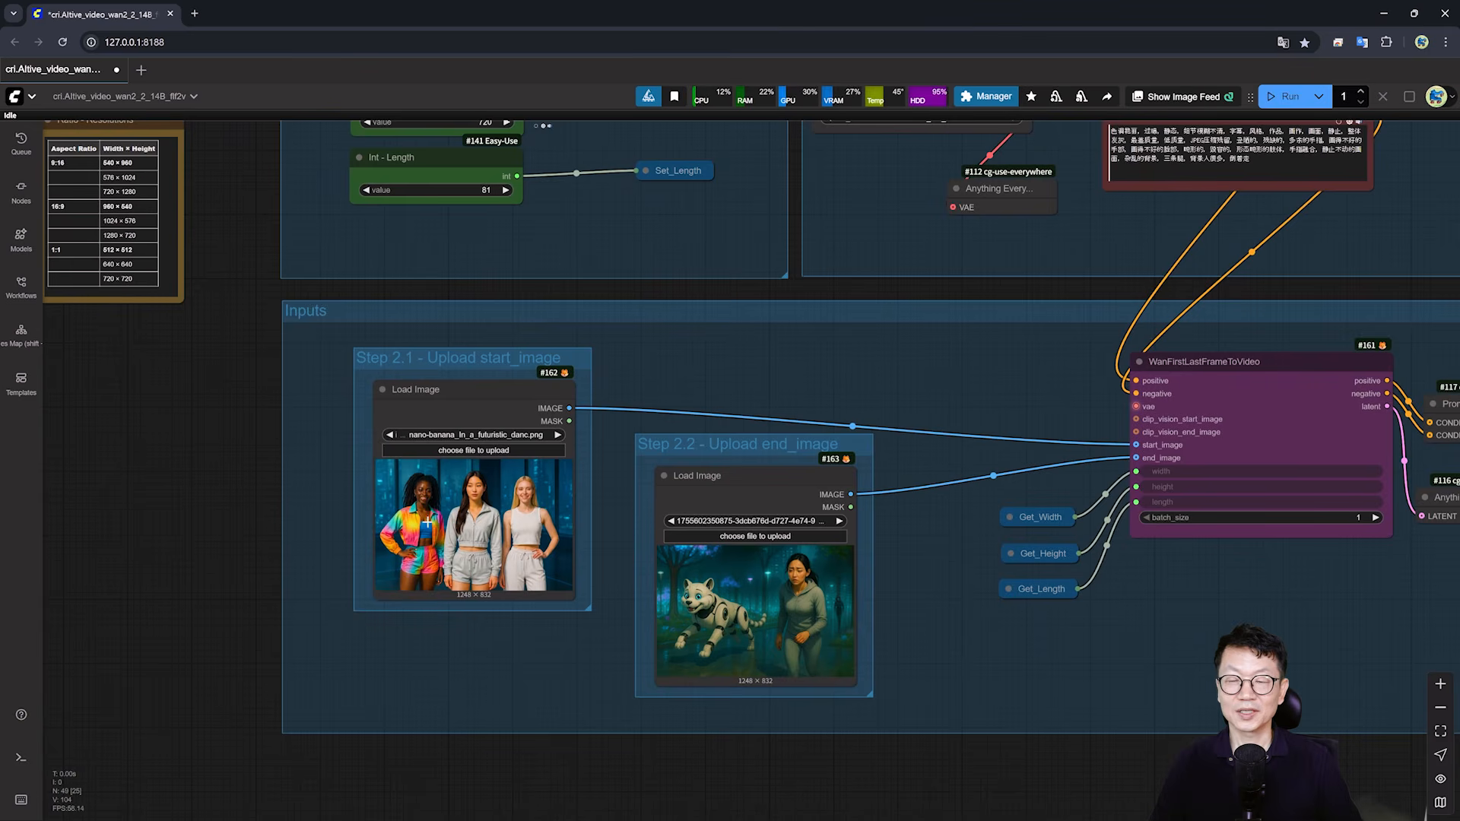
pyautogui.moveTo(192, 520); pyautogui.dragTo(111, 476)
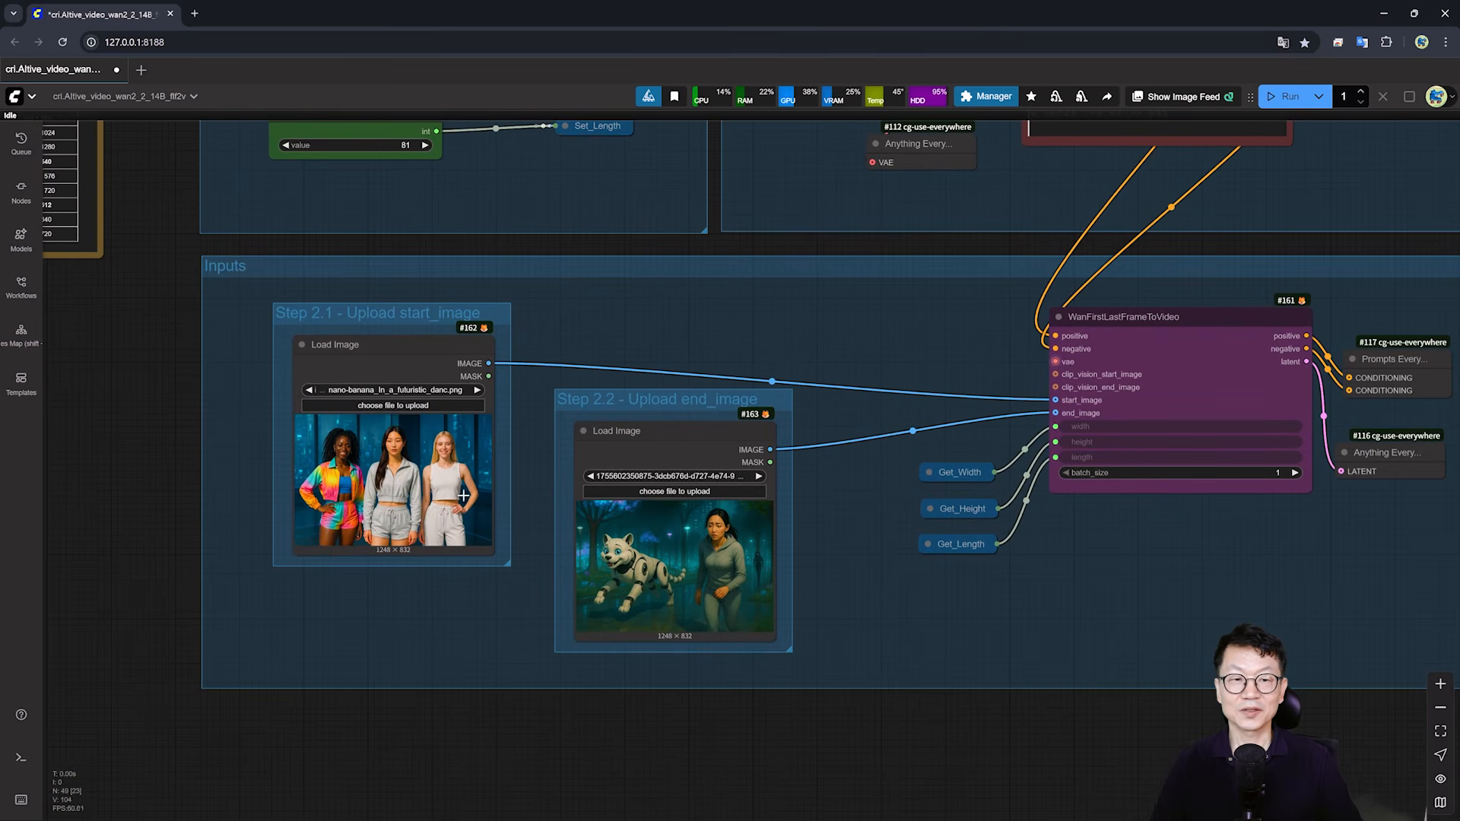
pyautogui.click(632, 547)
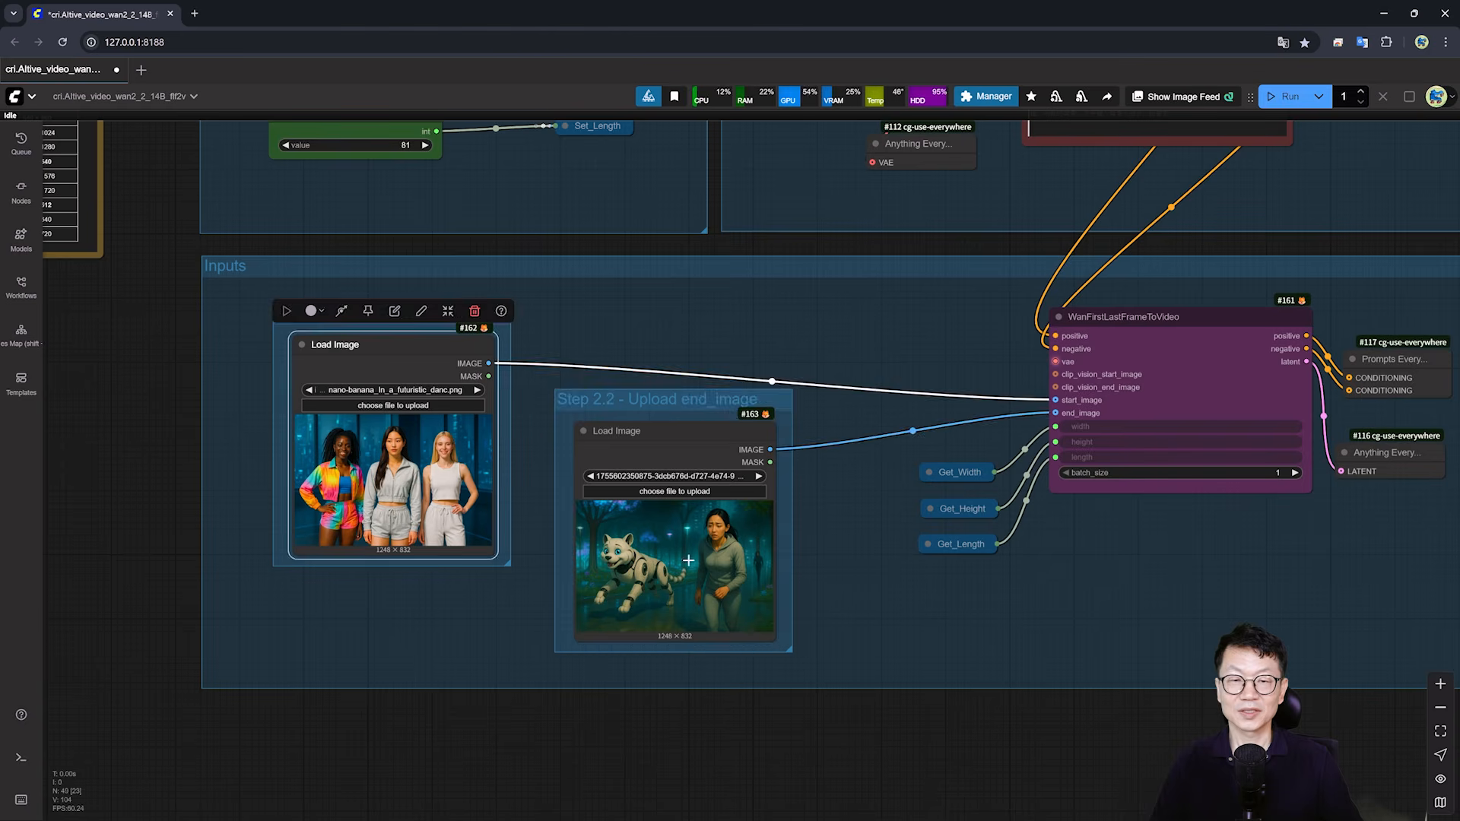
pyautogui.click(618, 730)
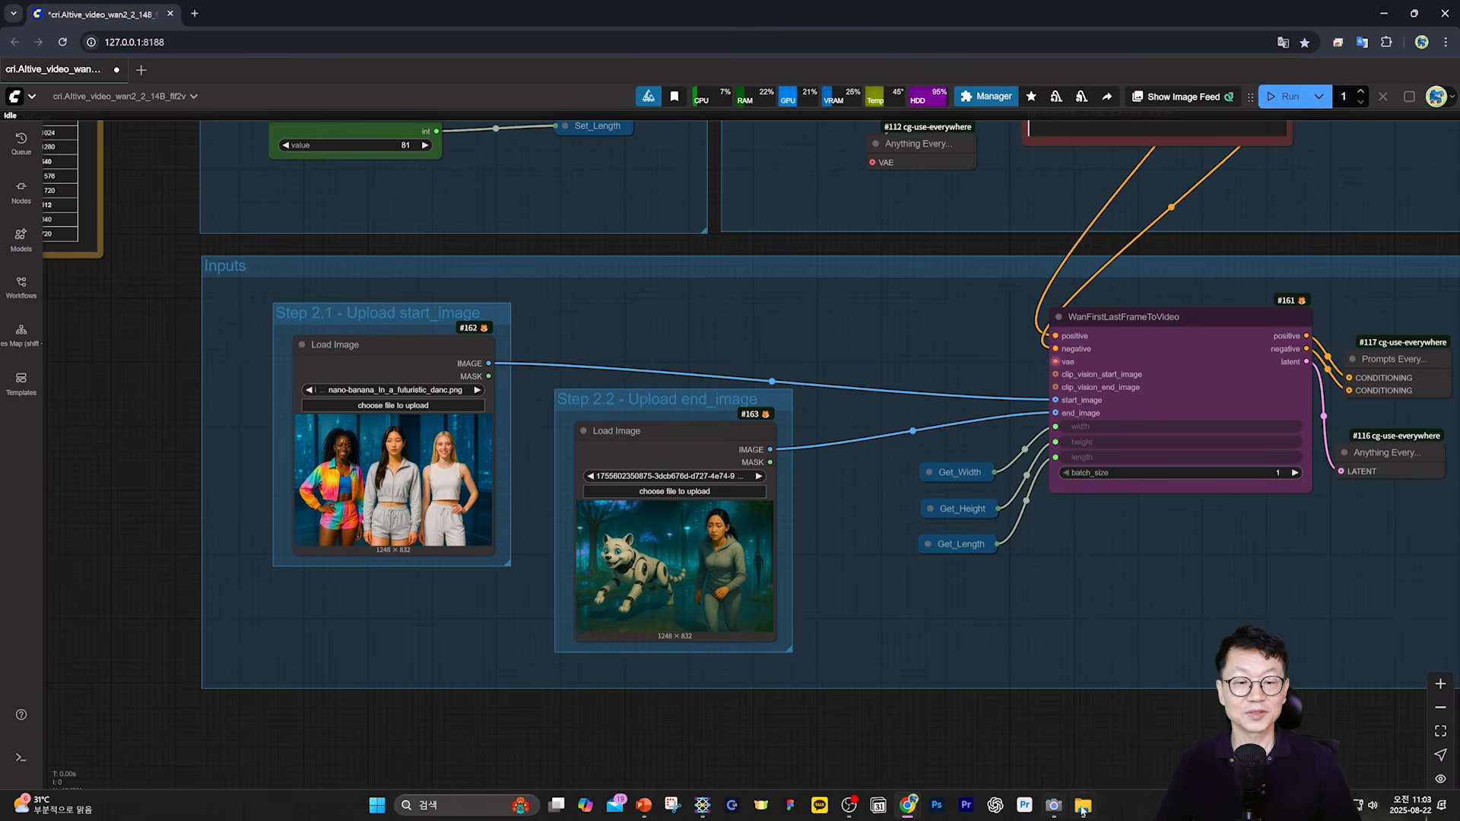
pyautogui.click(1093, 812)
pyautogui.moveTo(962, 253); pyautogui.dragTo(396, 472)
pyautogui.click(1089, 810)
pyautogui.moveTo(1091, 253); pyautogui.dragTo(670, 547)
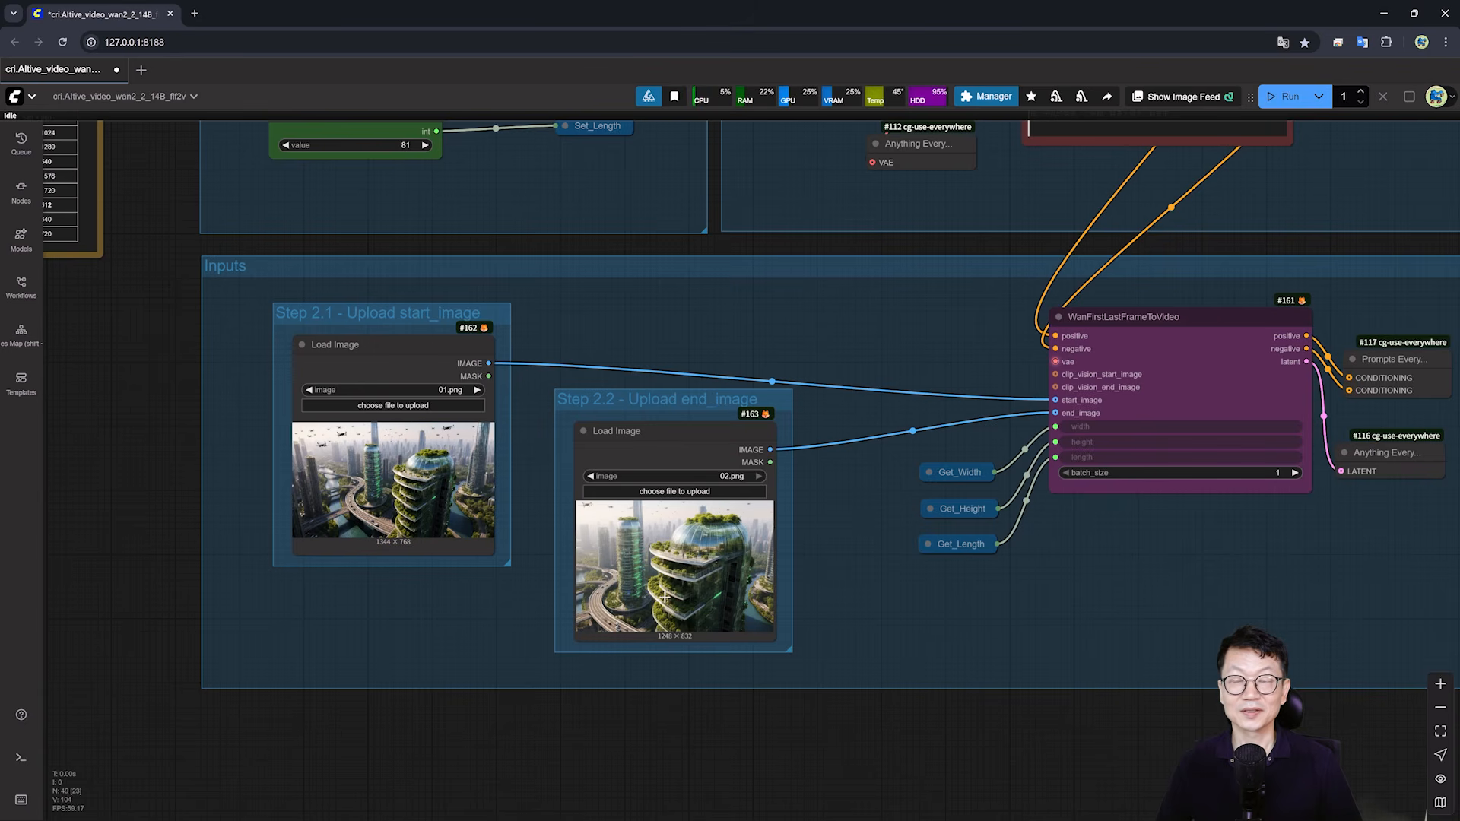
# - Select the CLIP Text Encode (Positive Prompt) node in the Models group and examine its prompt text
pyautogui.scroll(-1, 363, 441)
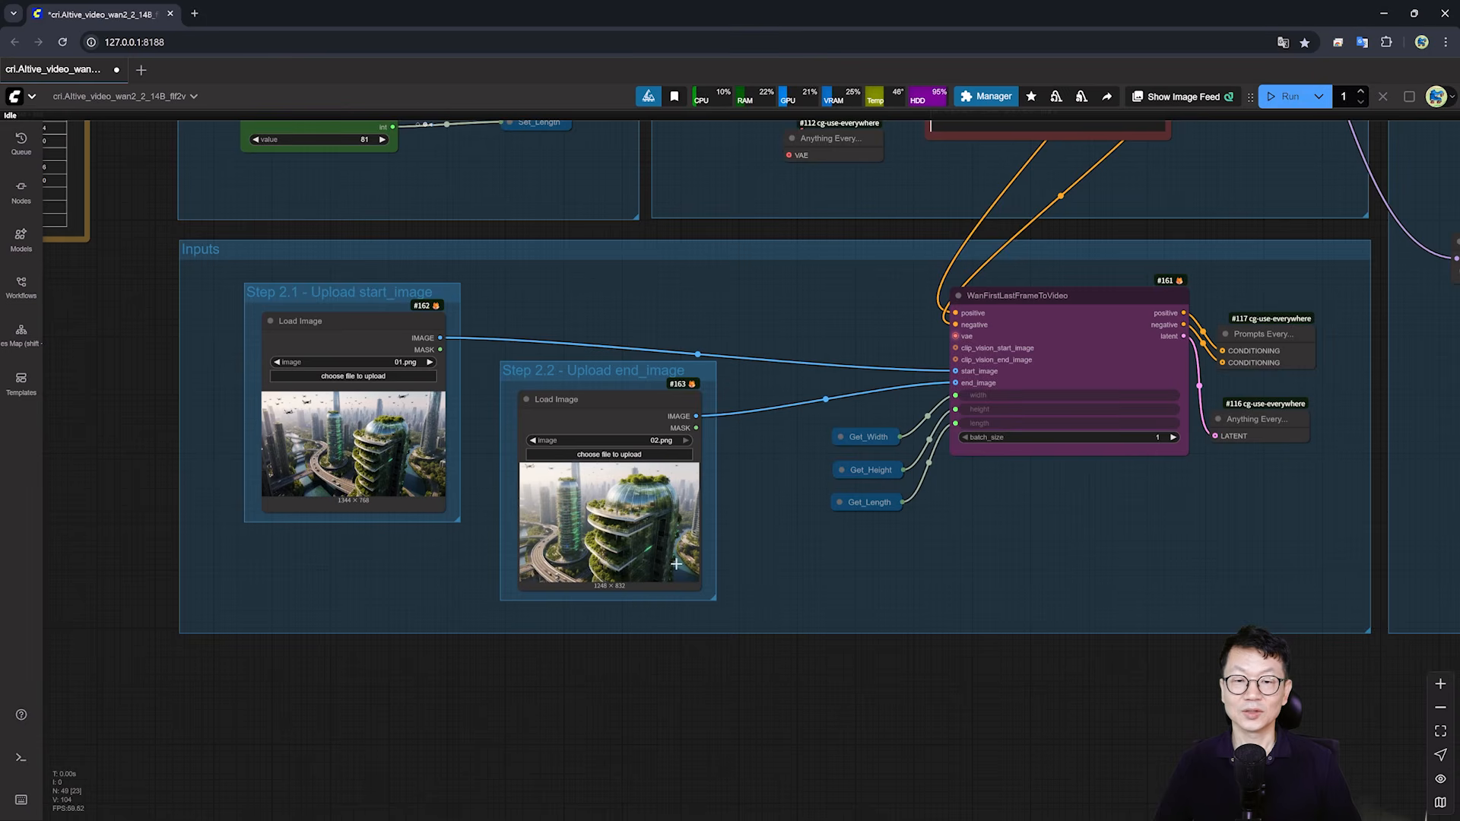
pyautogui.moveTo(838, 657); pyautogui.dragTo(631, 805)
pyautogui.scroll(-2, 786, 788)
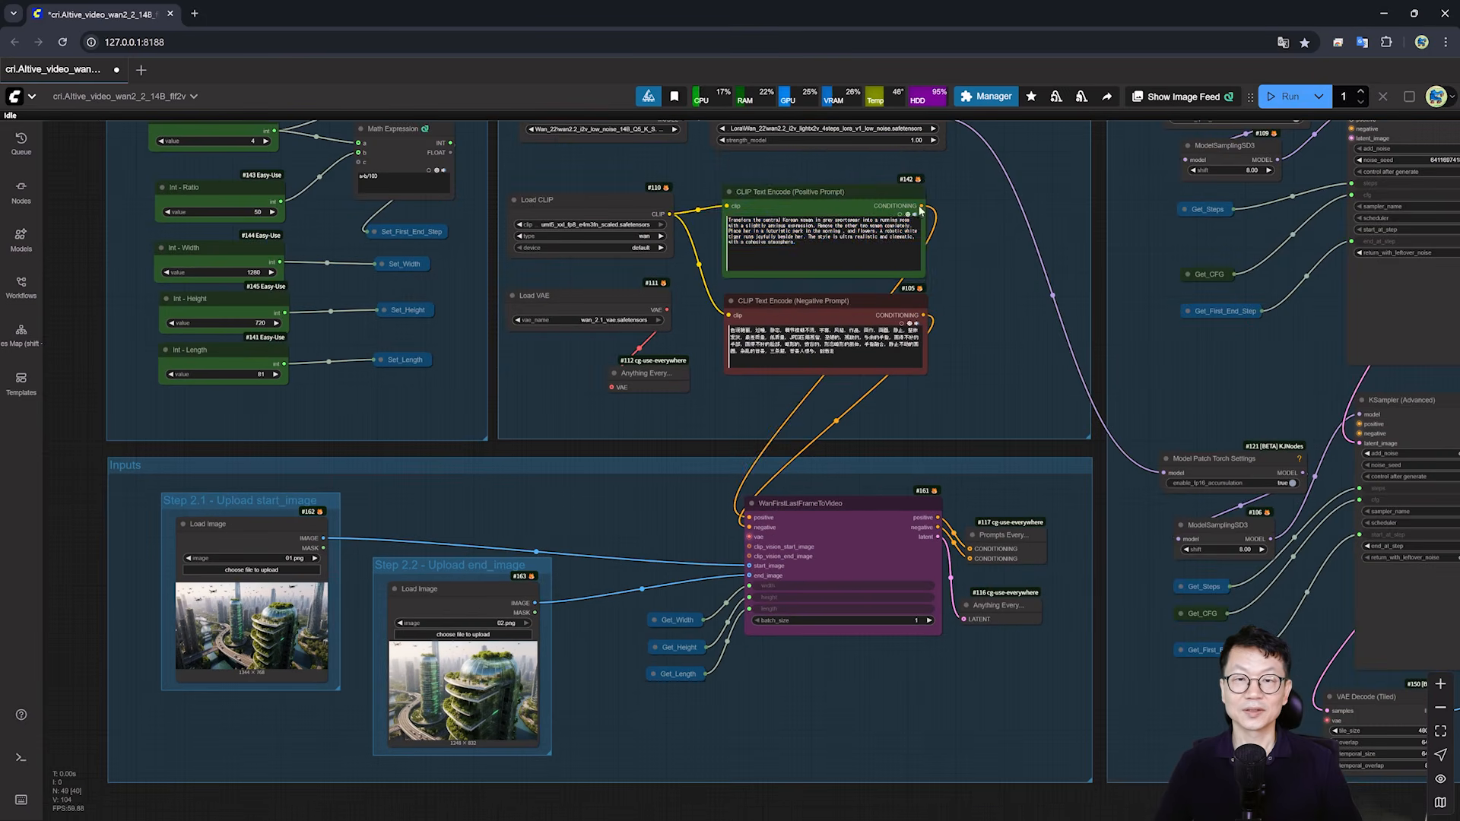
pyautogui.click(919, 213)
pyautogui.scroll(8, 875, 181)
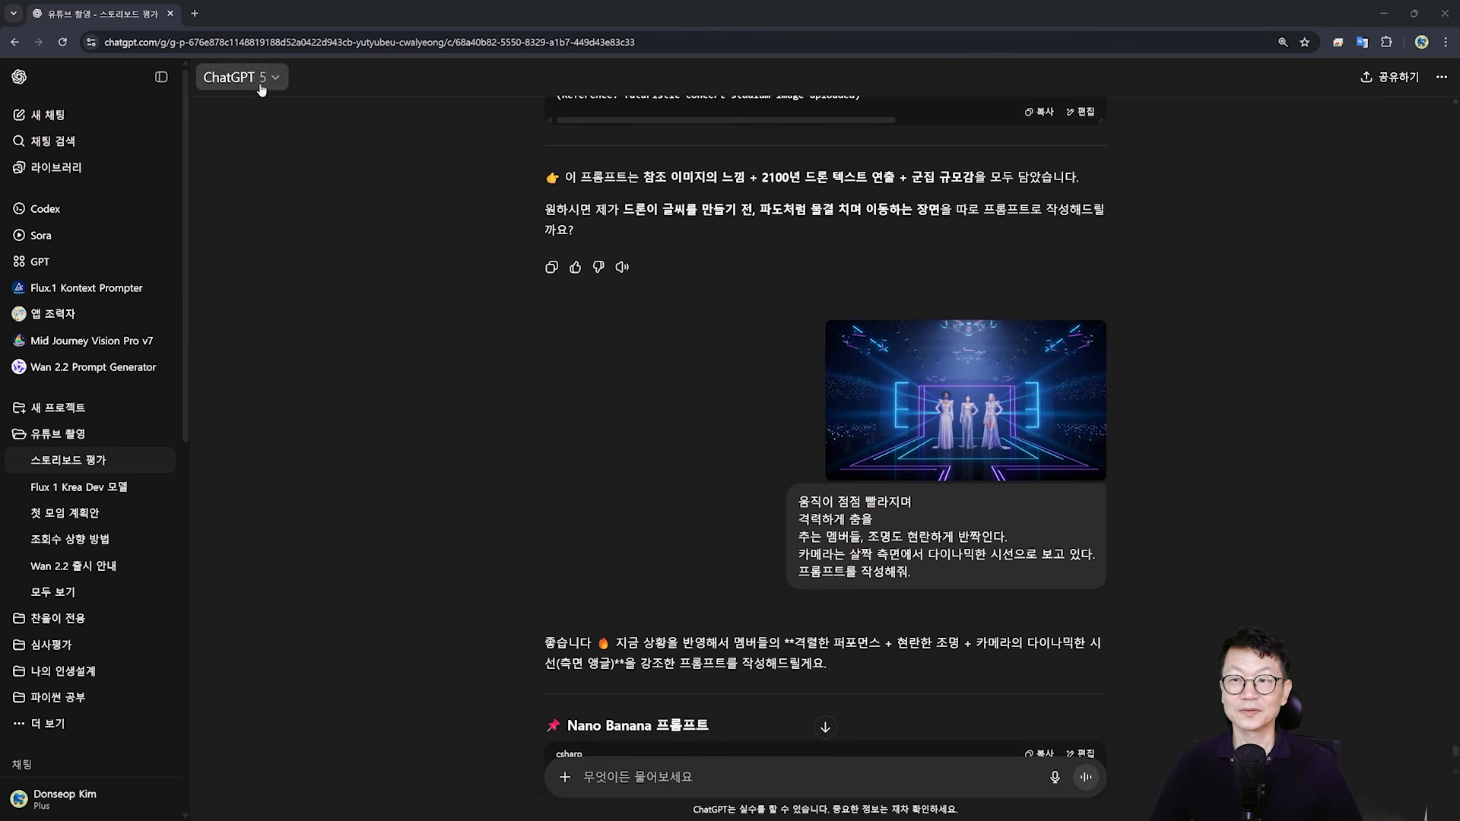
# - Switch to ChatGPT and review the earlier Nano Banana prompts and scene descriptions in the 스토리보드 평가 chat
pyautogui.scroll(15, 484, 440)
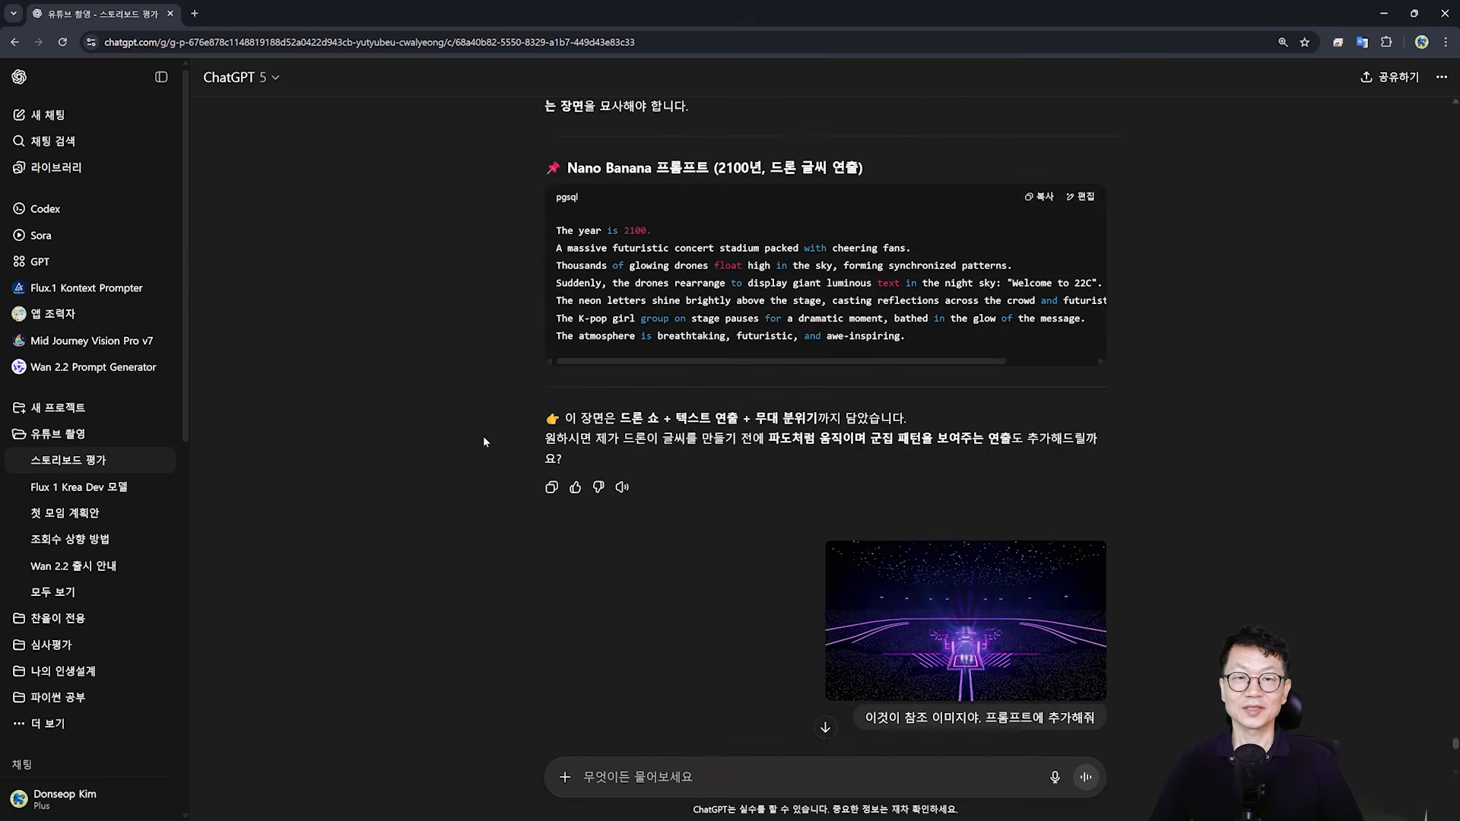
pyautogui.scroll(-10, 484, 441)
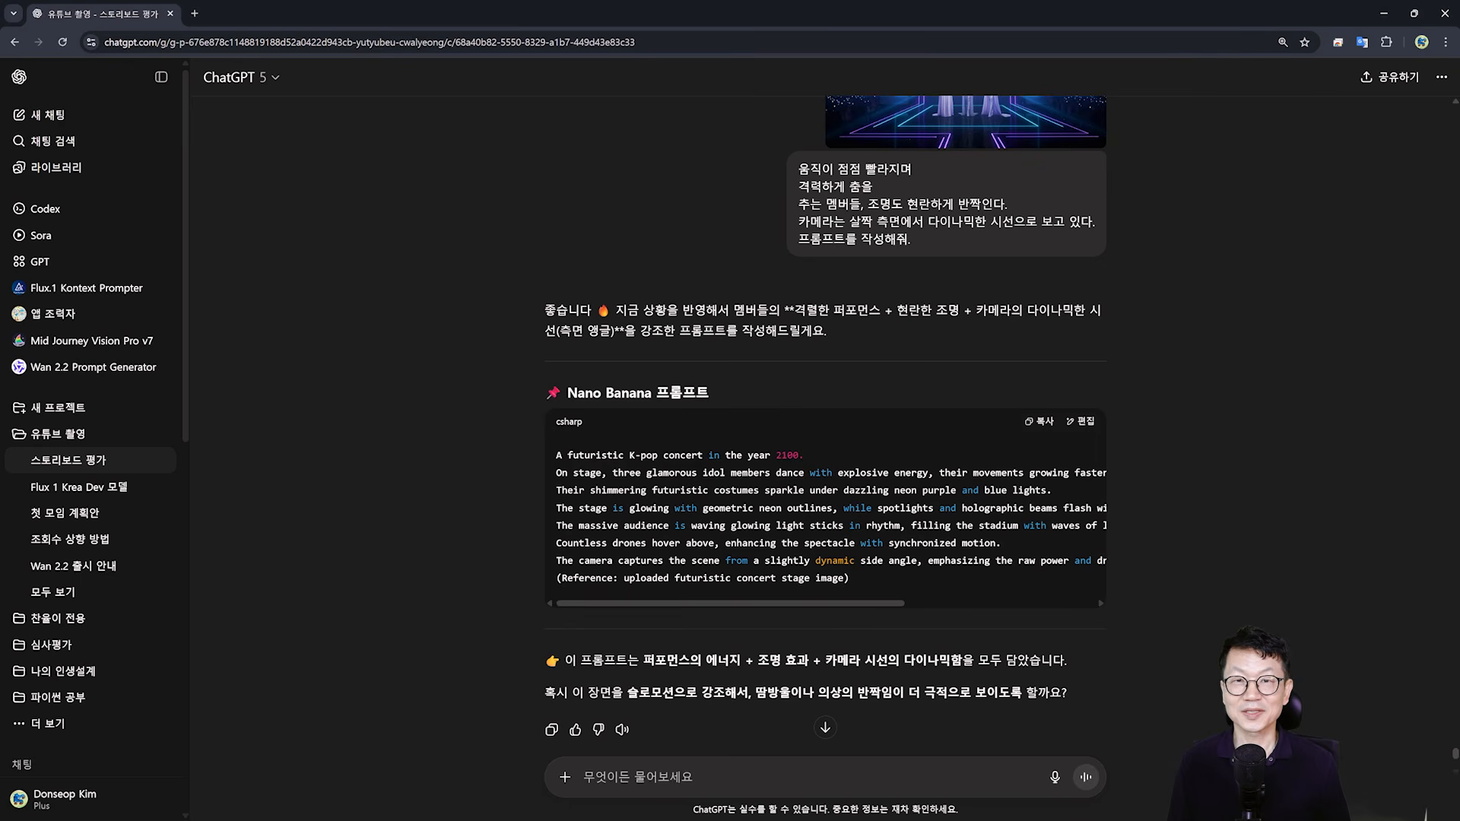
pyautogui.scroll(-10, 892, 368)
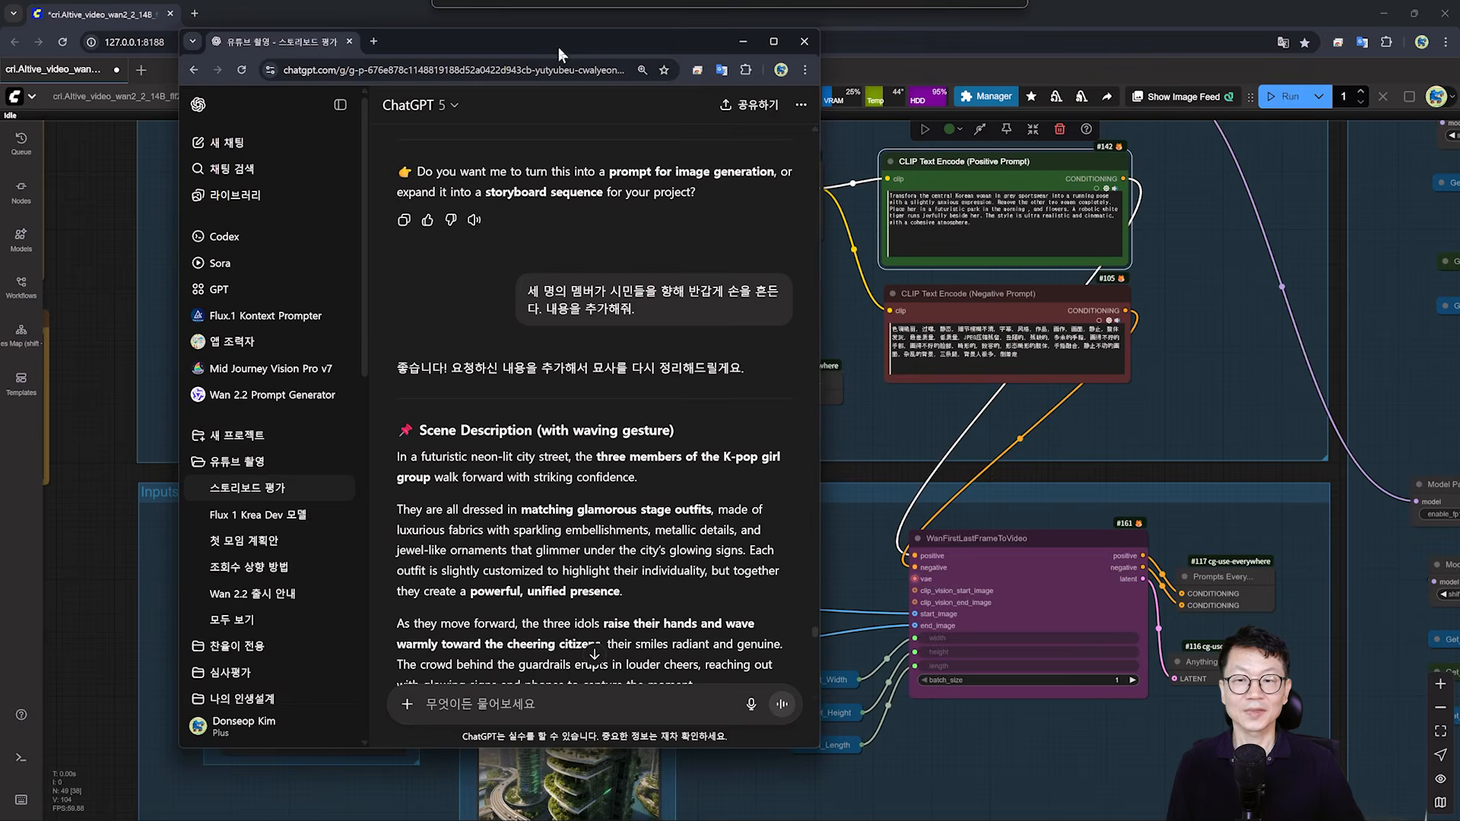
pyautogui.scroll(-10, 567, 330)
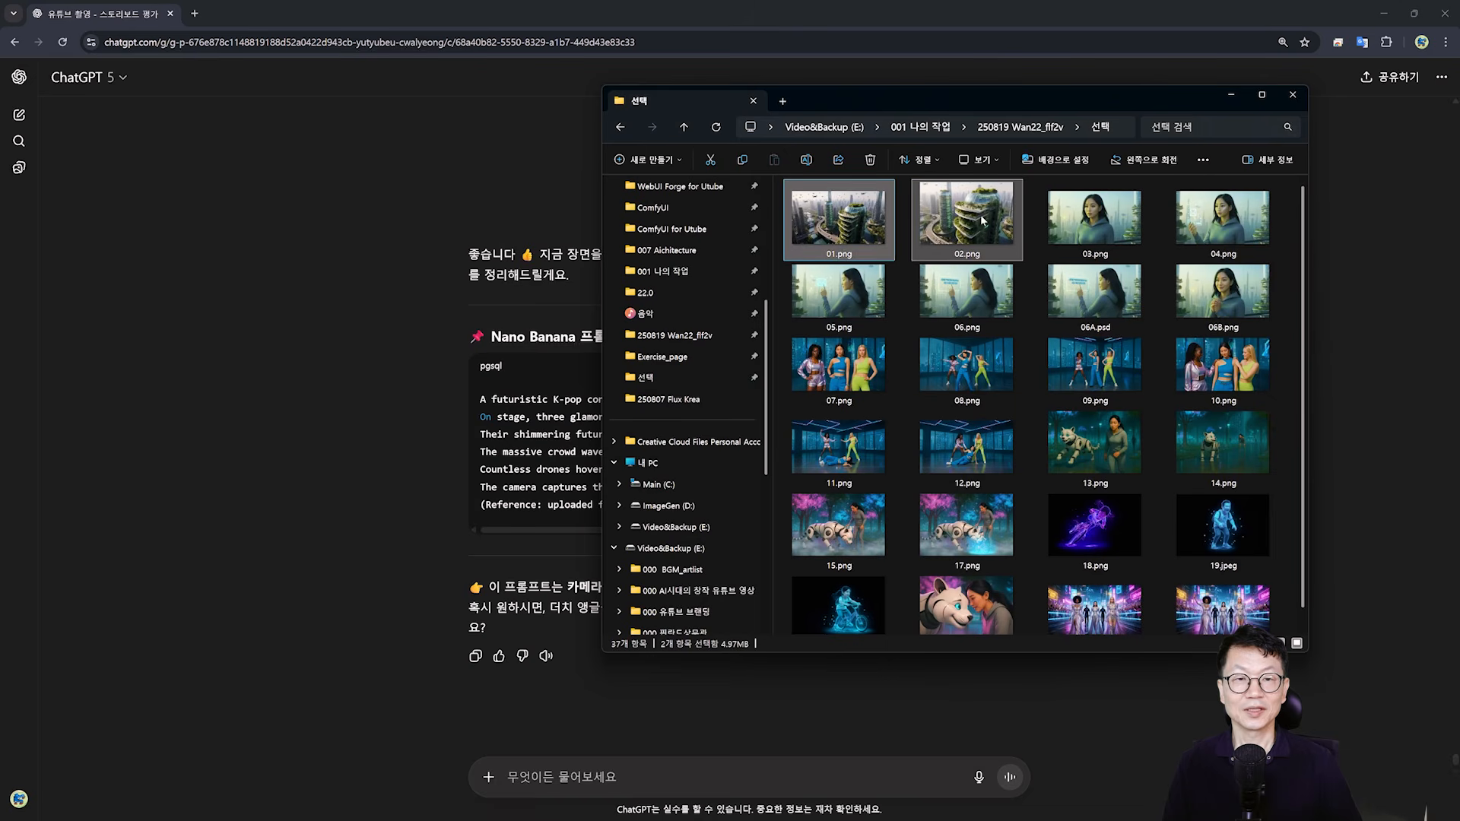
# - Attach 01.png and 02.png to a new ChatGPT message and begin it with "Wan 2.2를 사용해서 First Last Frame 방식으로"
pyautogui.moveTo(850, 224); pyautogui.dragTo(556, 684)
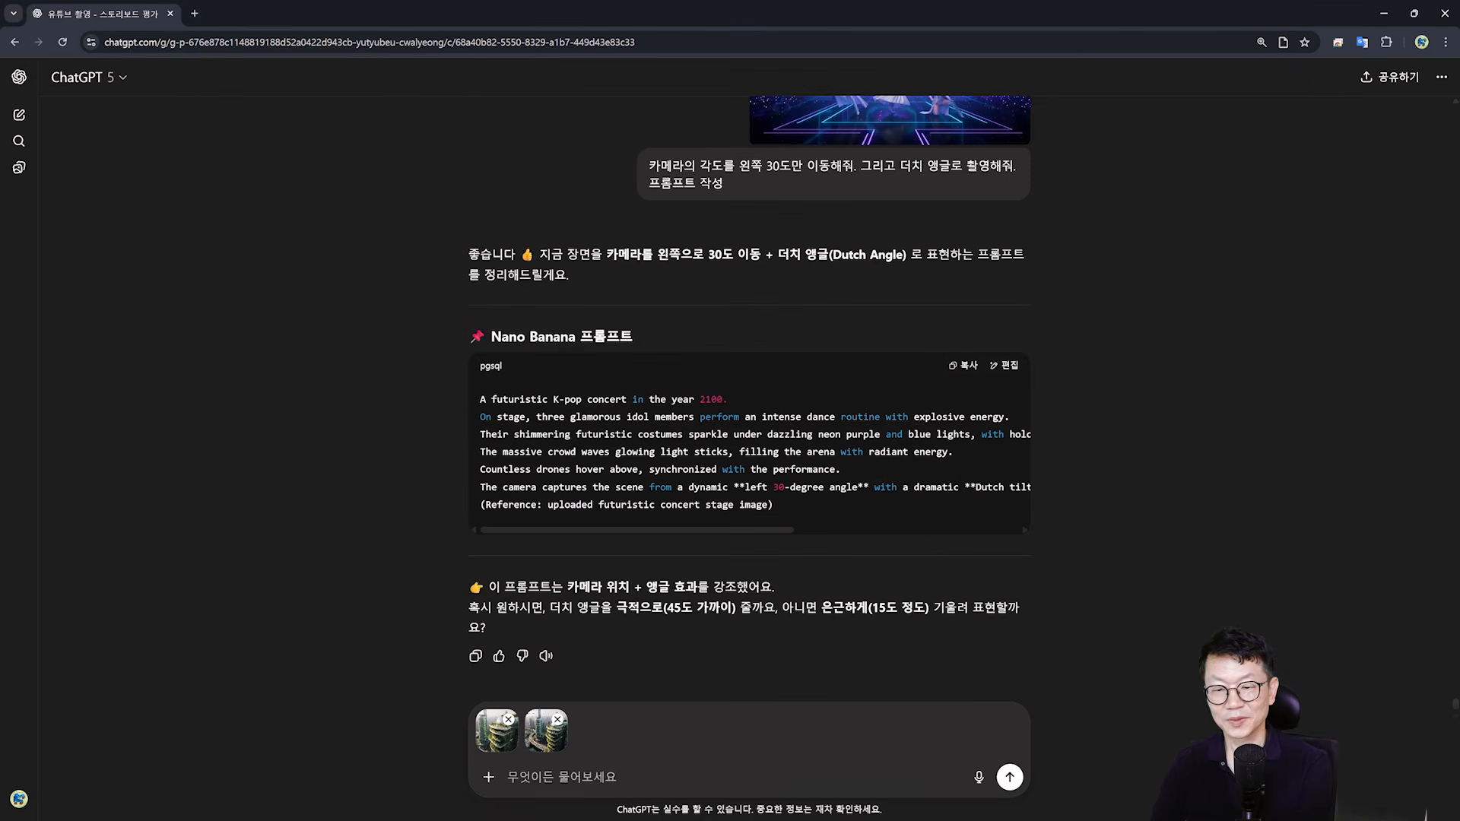
pyautogui.write('Wan 2.2')
pyautogui.write('를 사용')
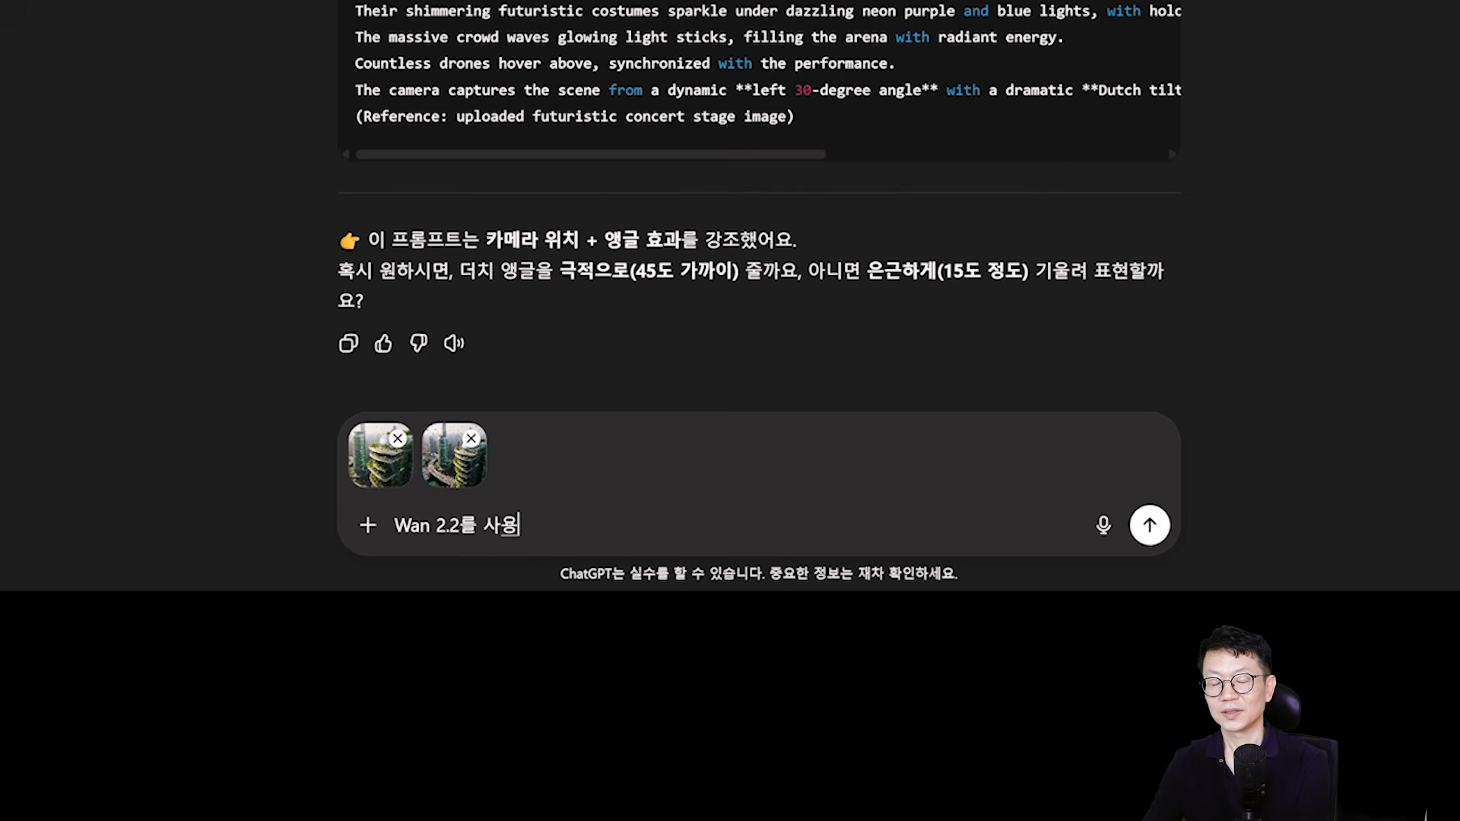
pyautogui.write('해서 First Last ')
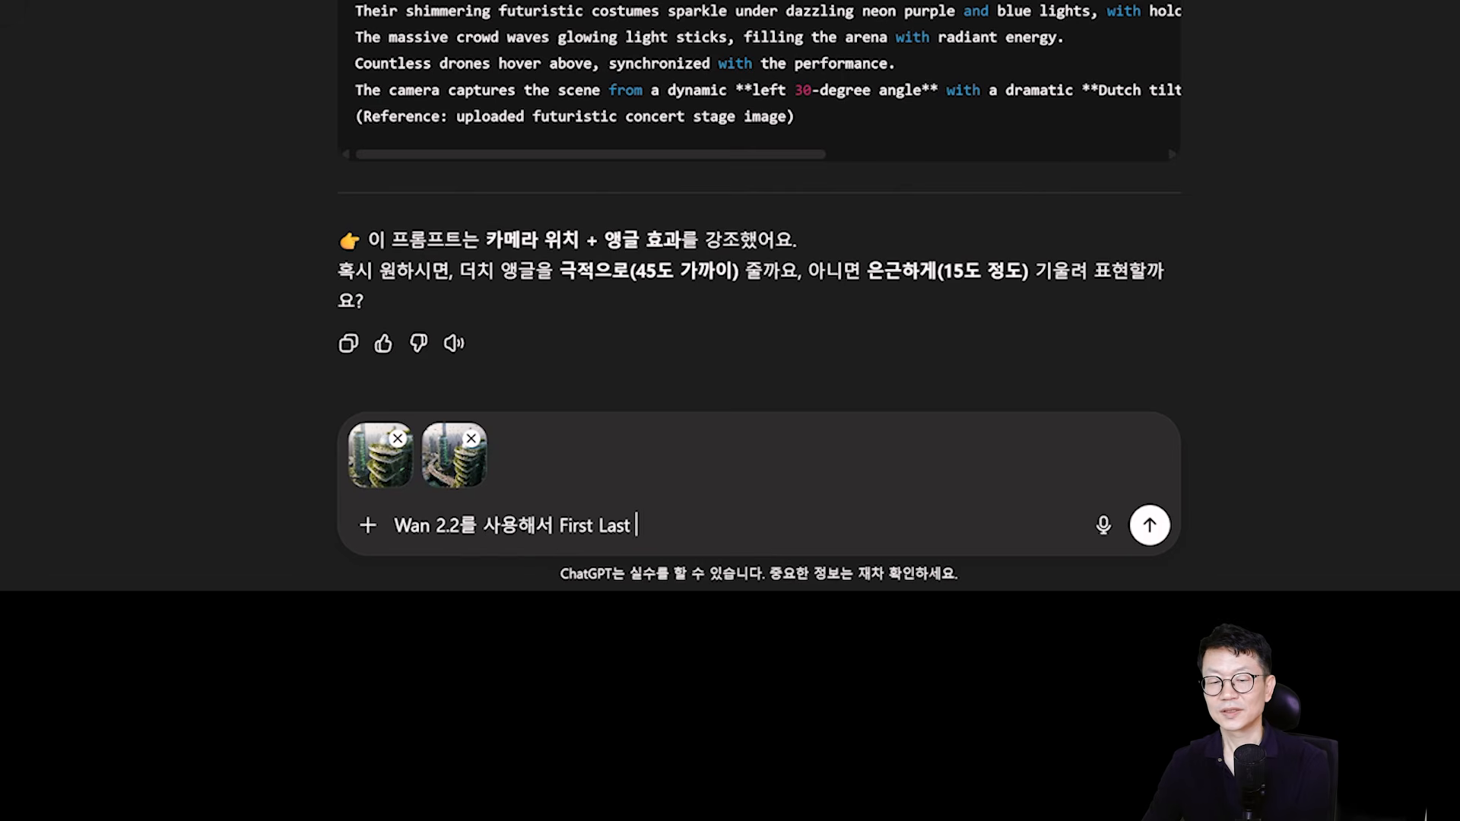
pyautogui.write('Frame 방식의로 ')
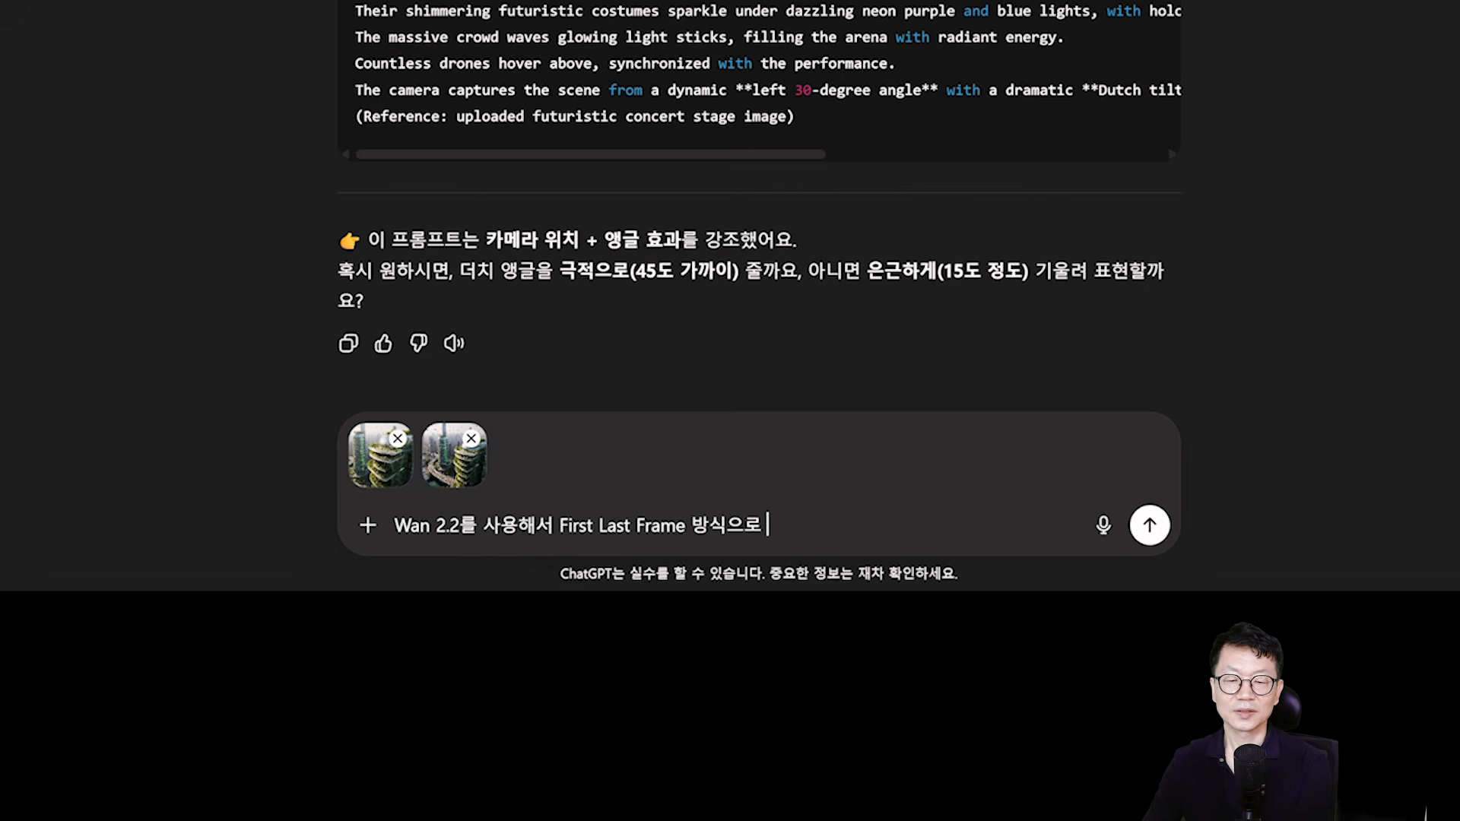
# - Continue the message with "영상을 생성할 거야. 드론 샷으로 5초 동안 첫 번째 이미지에서 두번째 이미지로 화면 구도가 변화되게 해줘. 첫번째"
pyautogui.write('영상을 생성할 거야. 드론 샷으로 5')
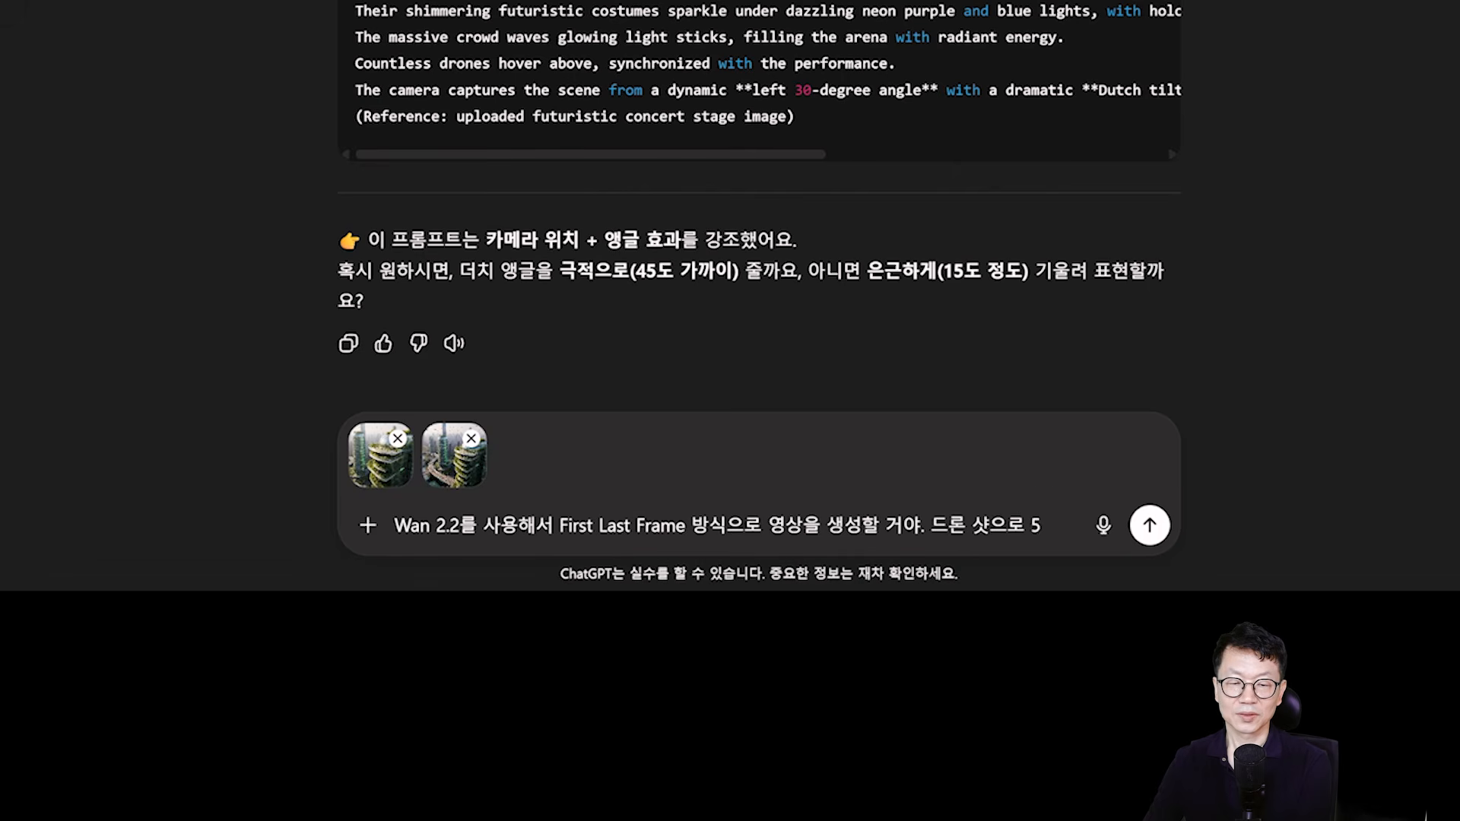
pyautogui.write('초 동안 첫 번째 이미지엣')
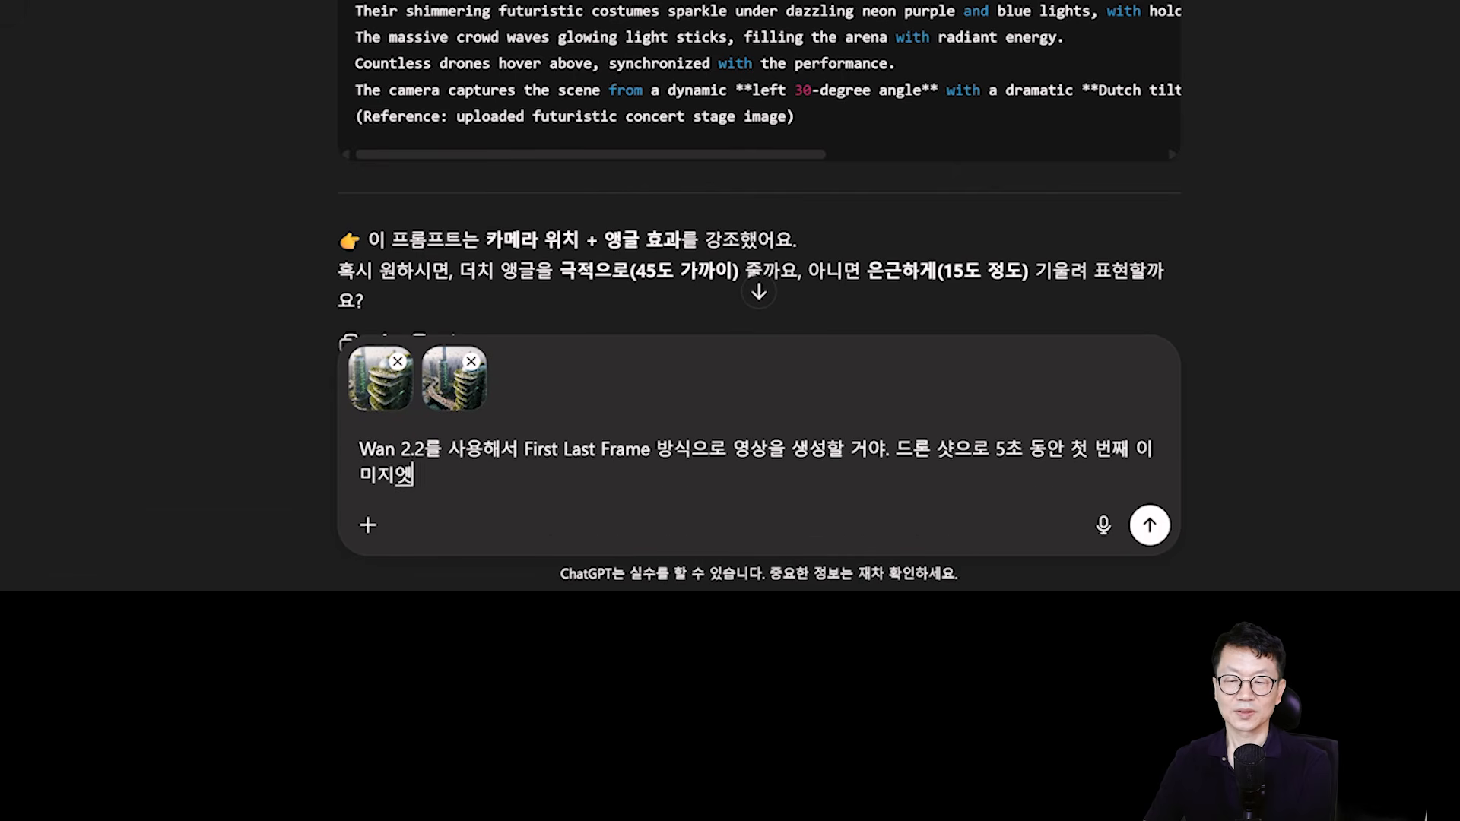
pyautogui.press('BackSpace')
pyautogui.write('에서 두번째 이미지로 ')
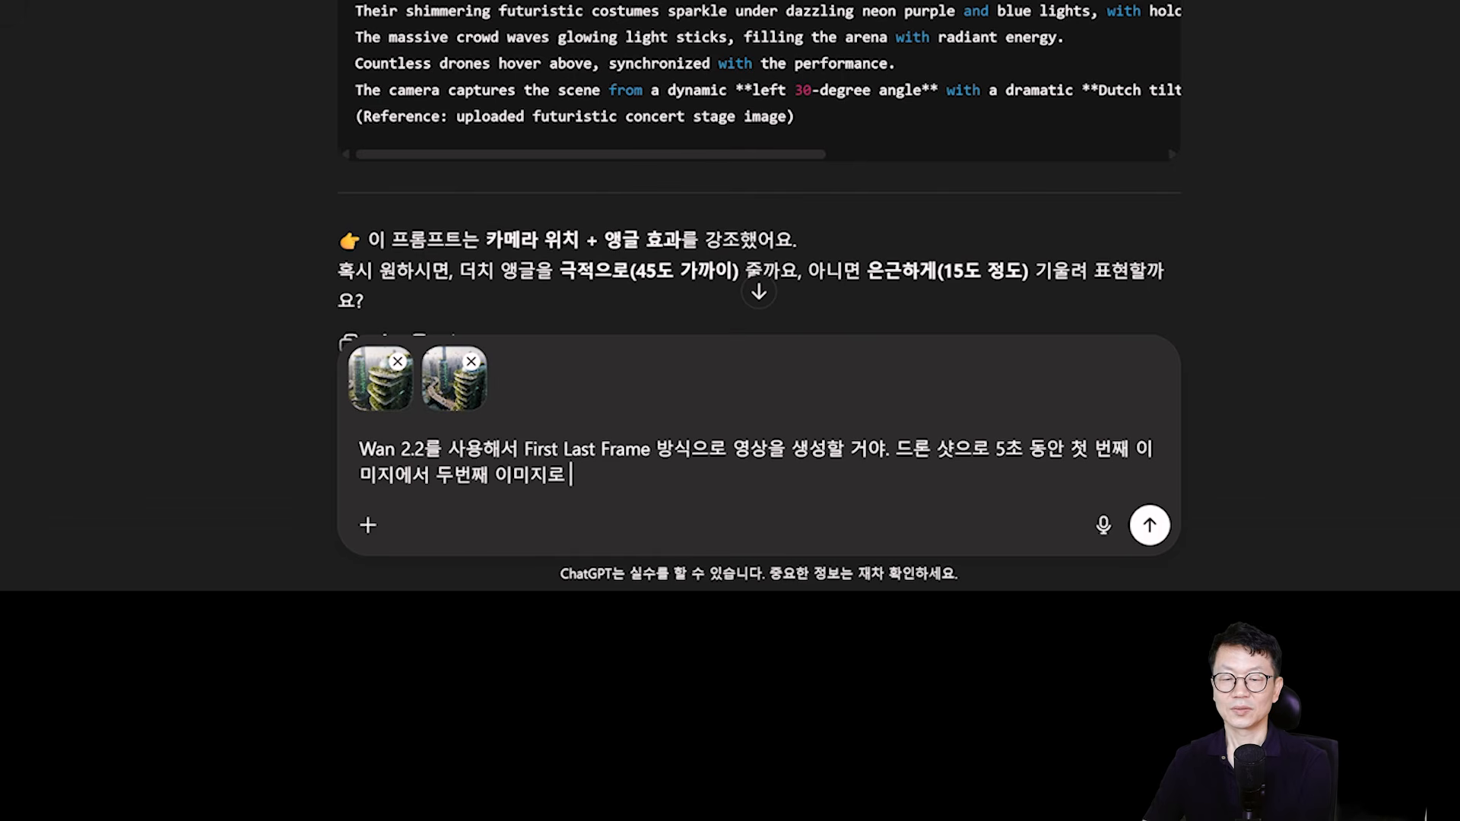
pyautogui.write('화면 구도가 뵈')
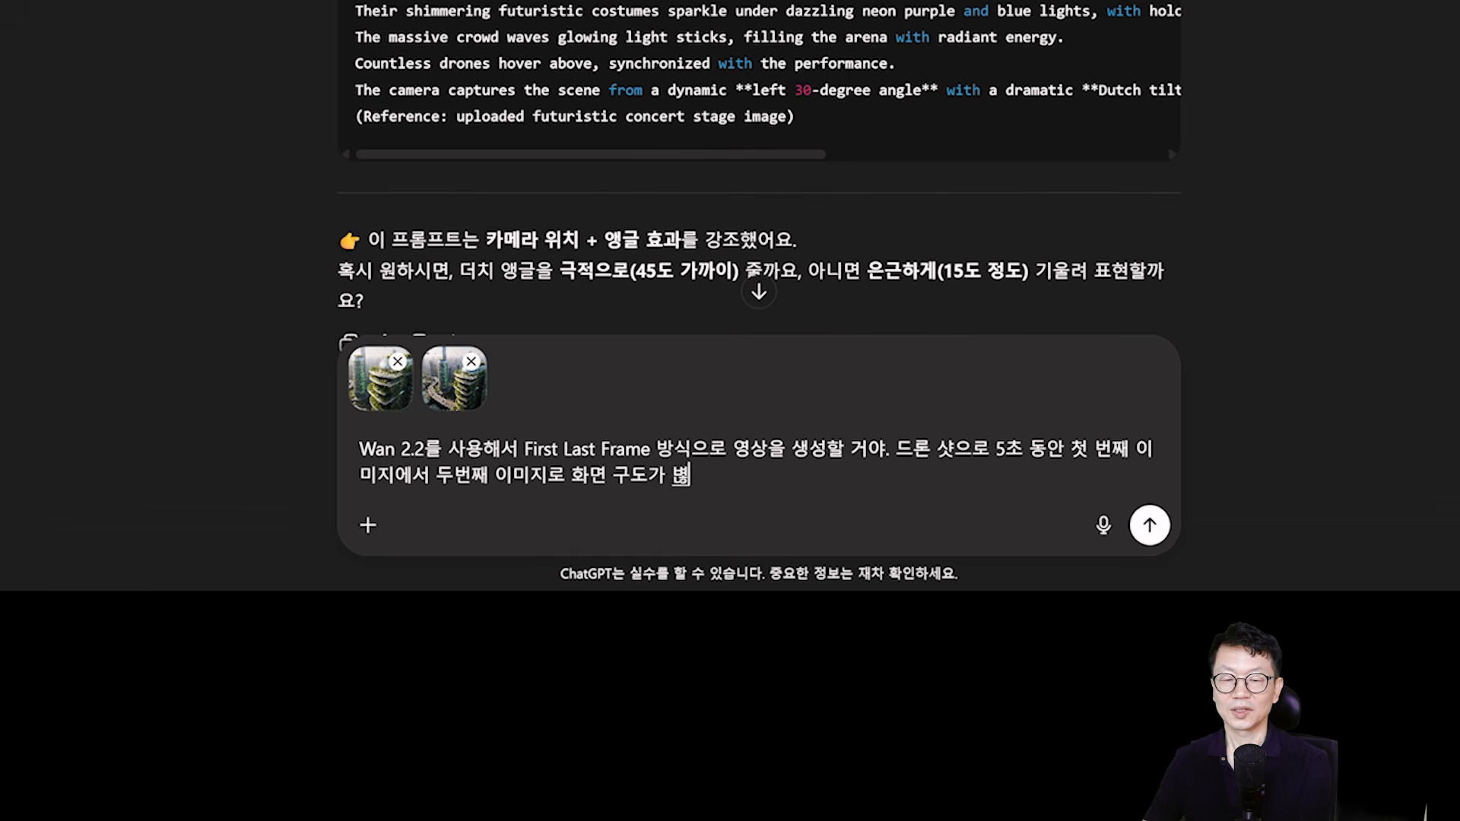
pyautogui.write('화되게 해줘. 첫번째 ㅇ')
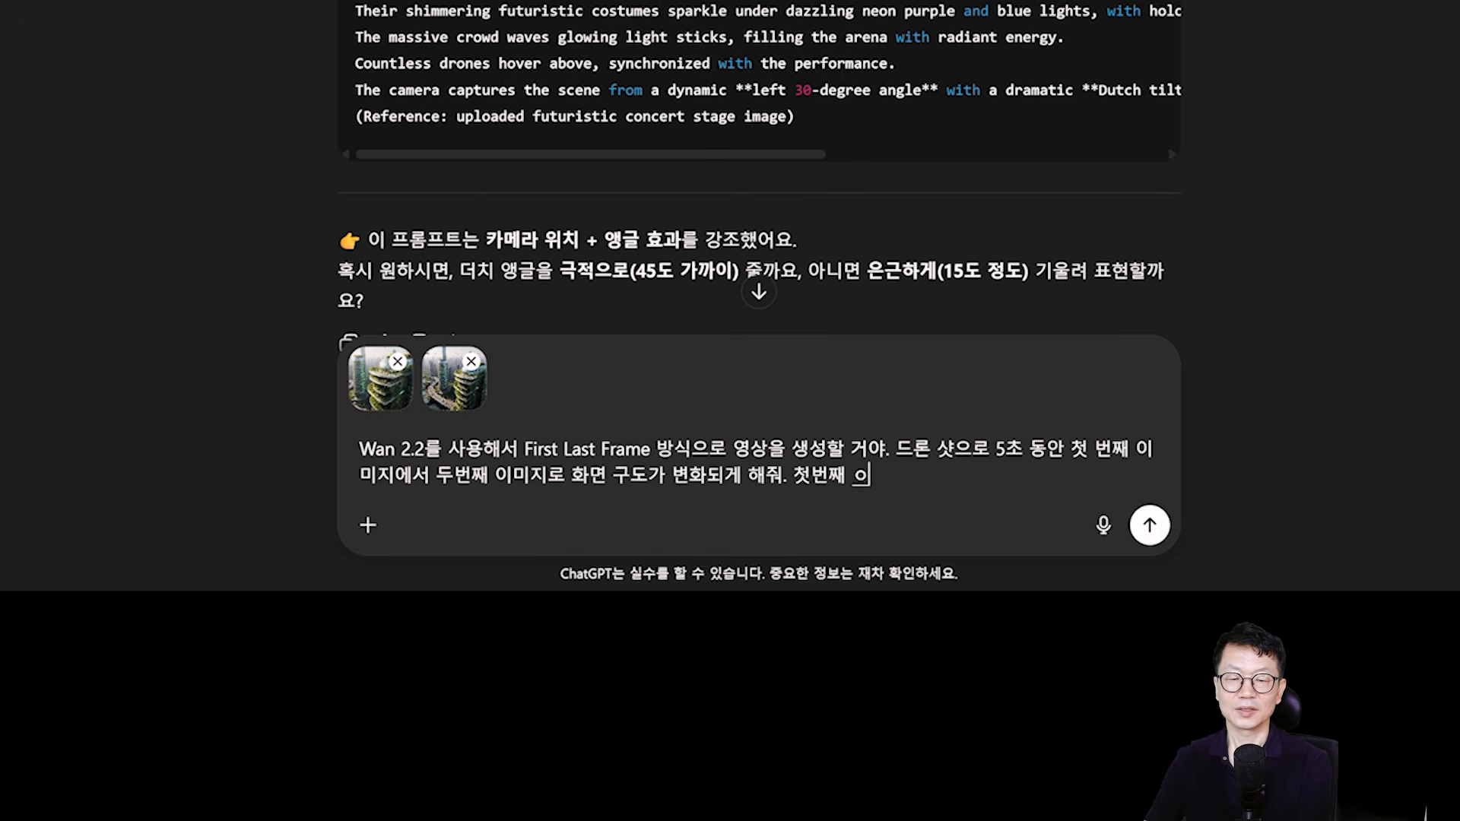
# - Complete the message with "이미지, 두번째 이미지라는 명칭은 사용하지 않고 프롬프트를 생성해줘. 3~4 문장 정도가 적당해."
pyautogui.press('BackSpace')
pyautogui.write('이미지, 두번째 이미')
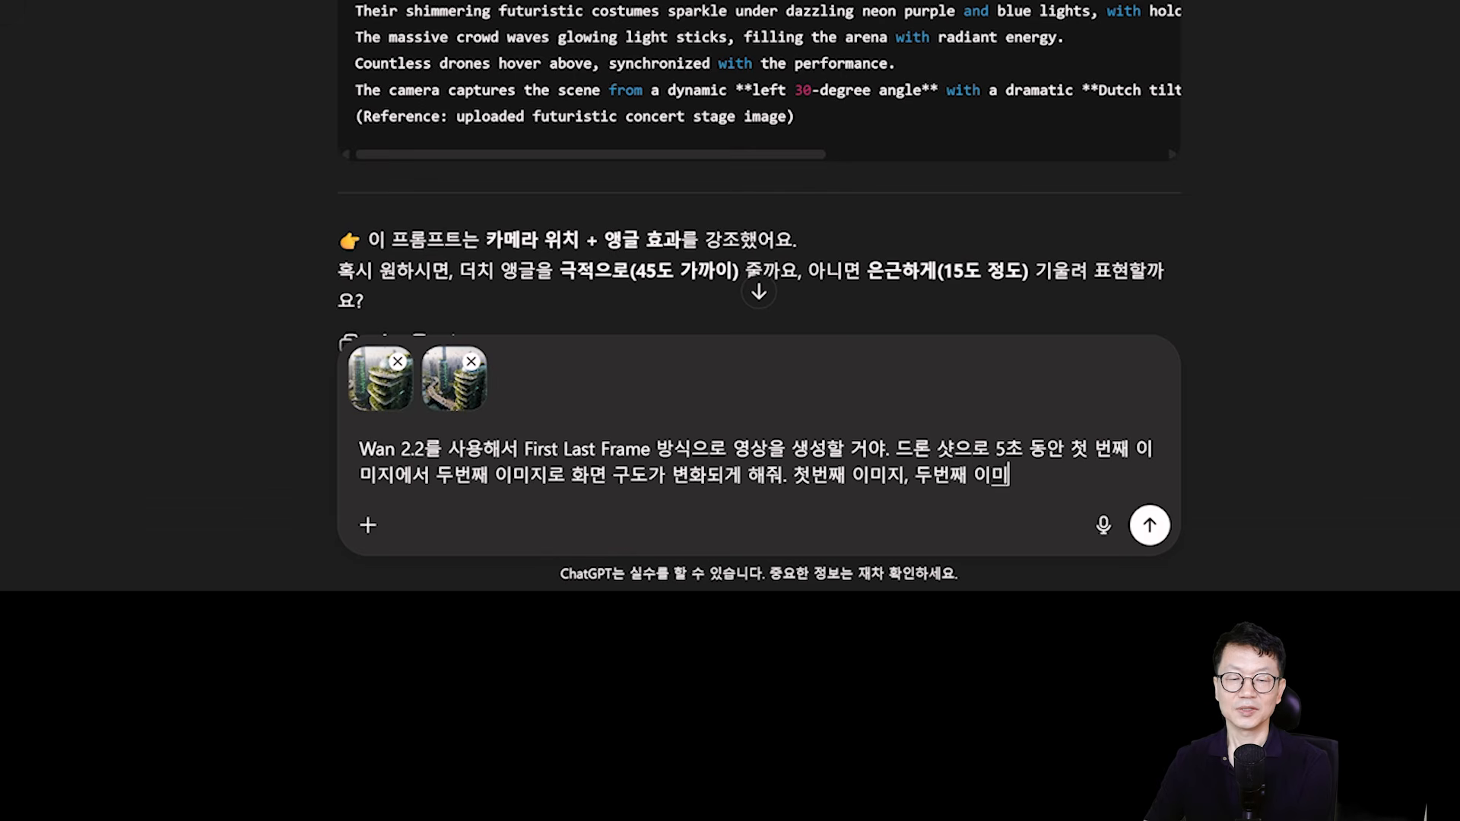
pyautogui.write('지라는 명치')
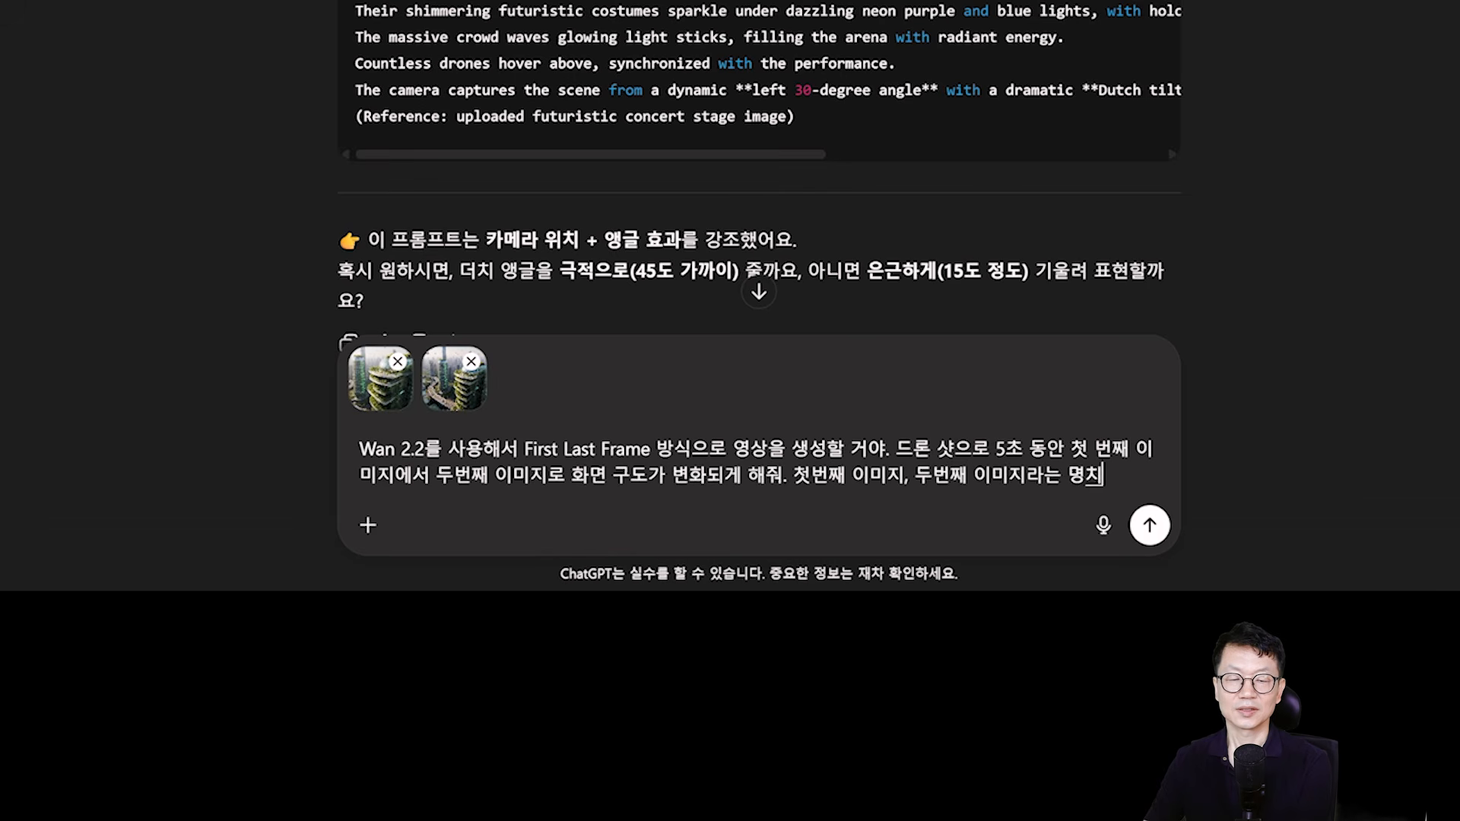
pyautogui.press('BackSpace')
pyautogui.write('칭은 사용하지 않')
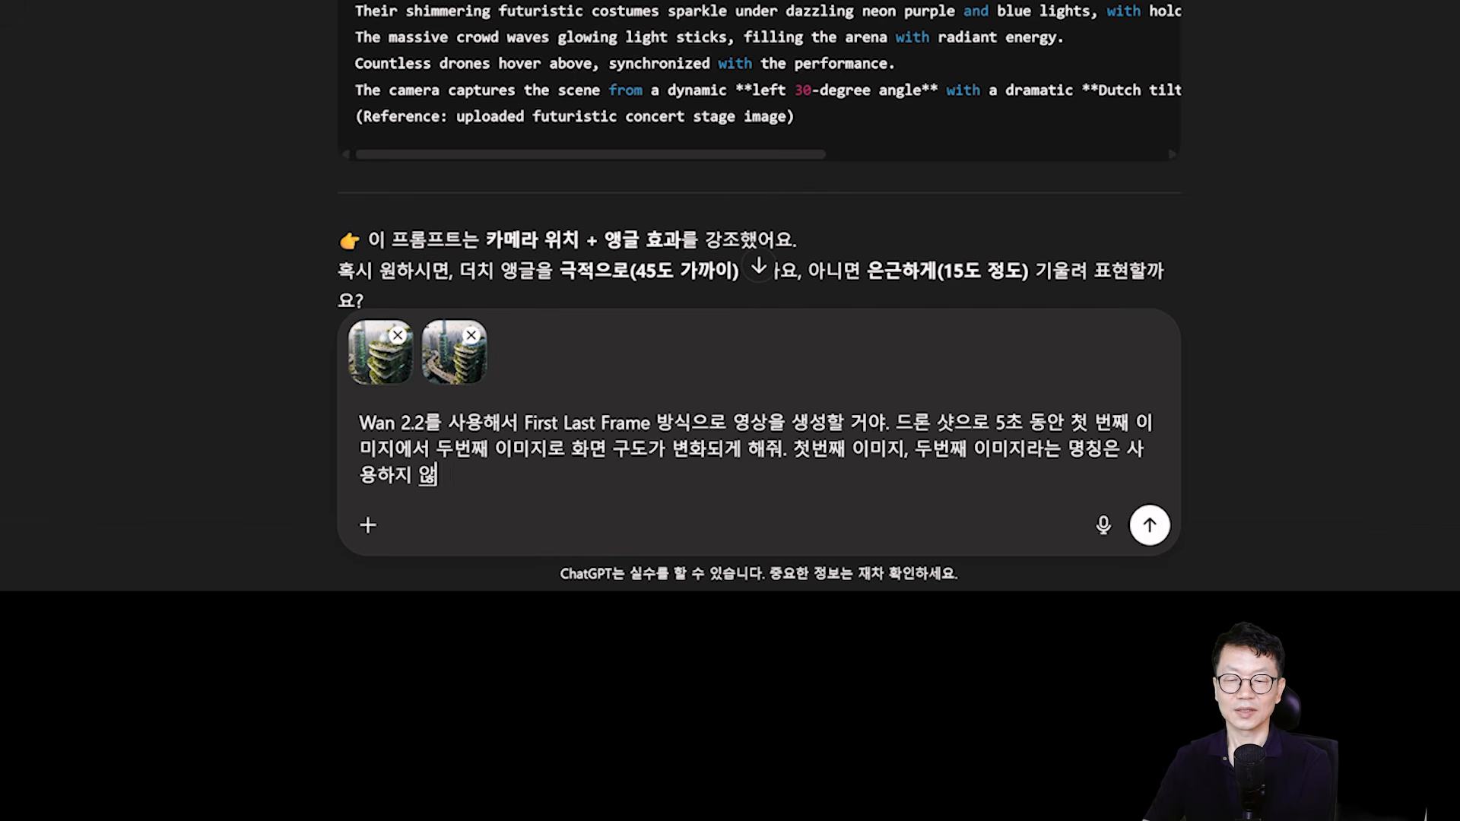
pyautogui.write('고 프롬프트를 생')
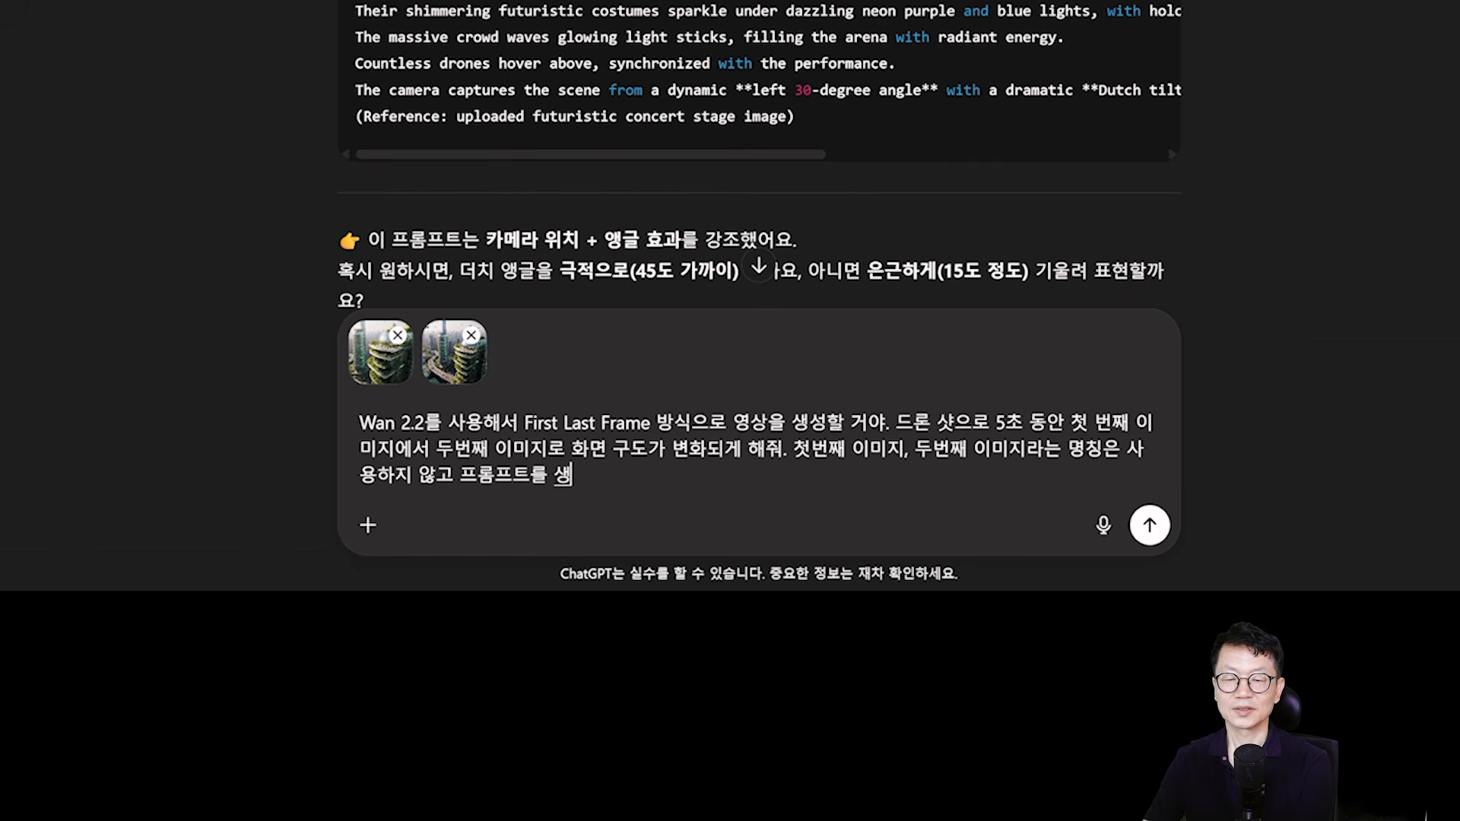
pyautogui.write('성해줘. 3~4 ')
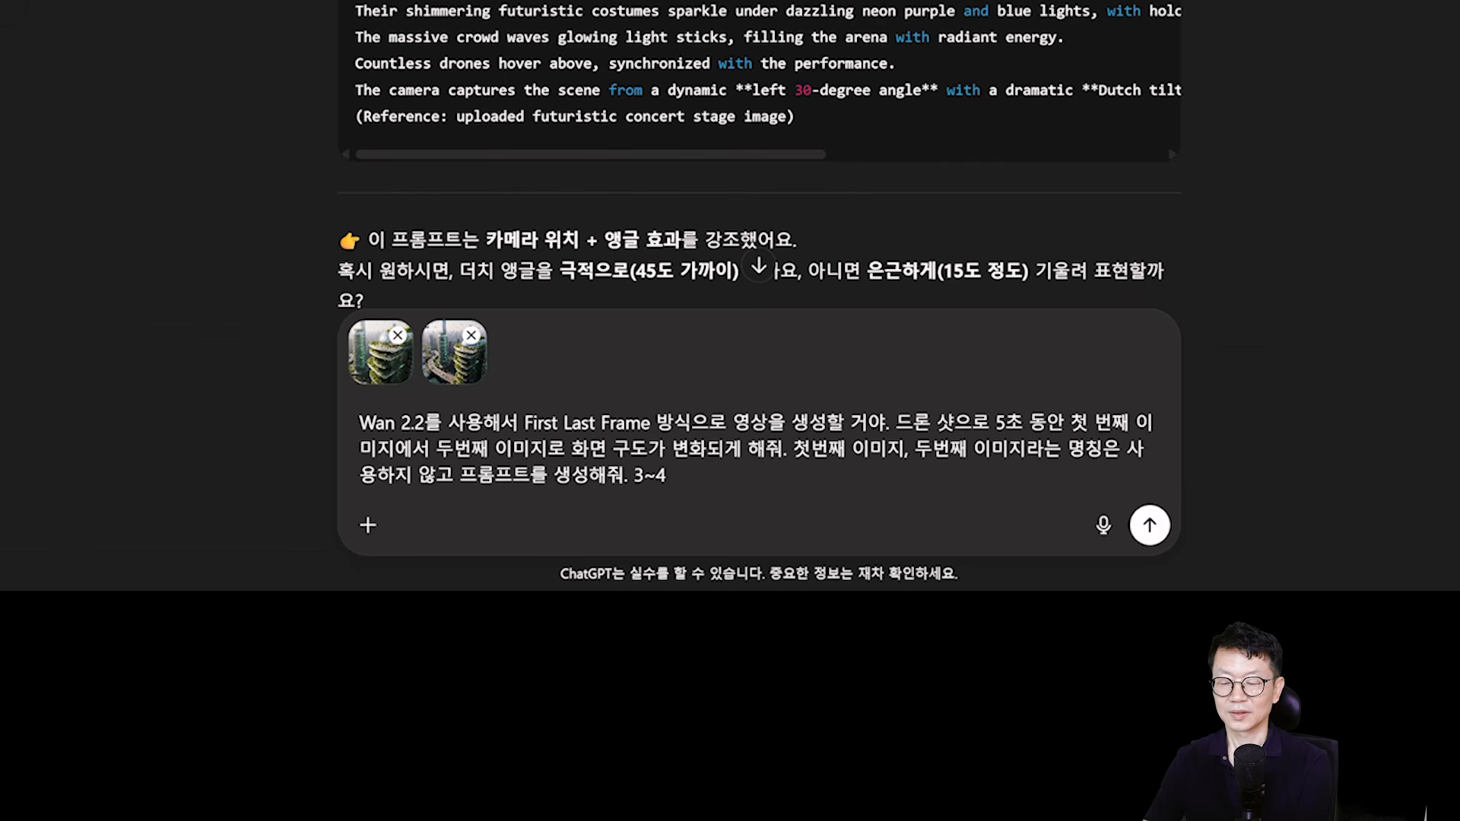
pyautogui.write('문장 정도')
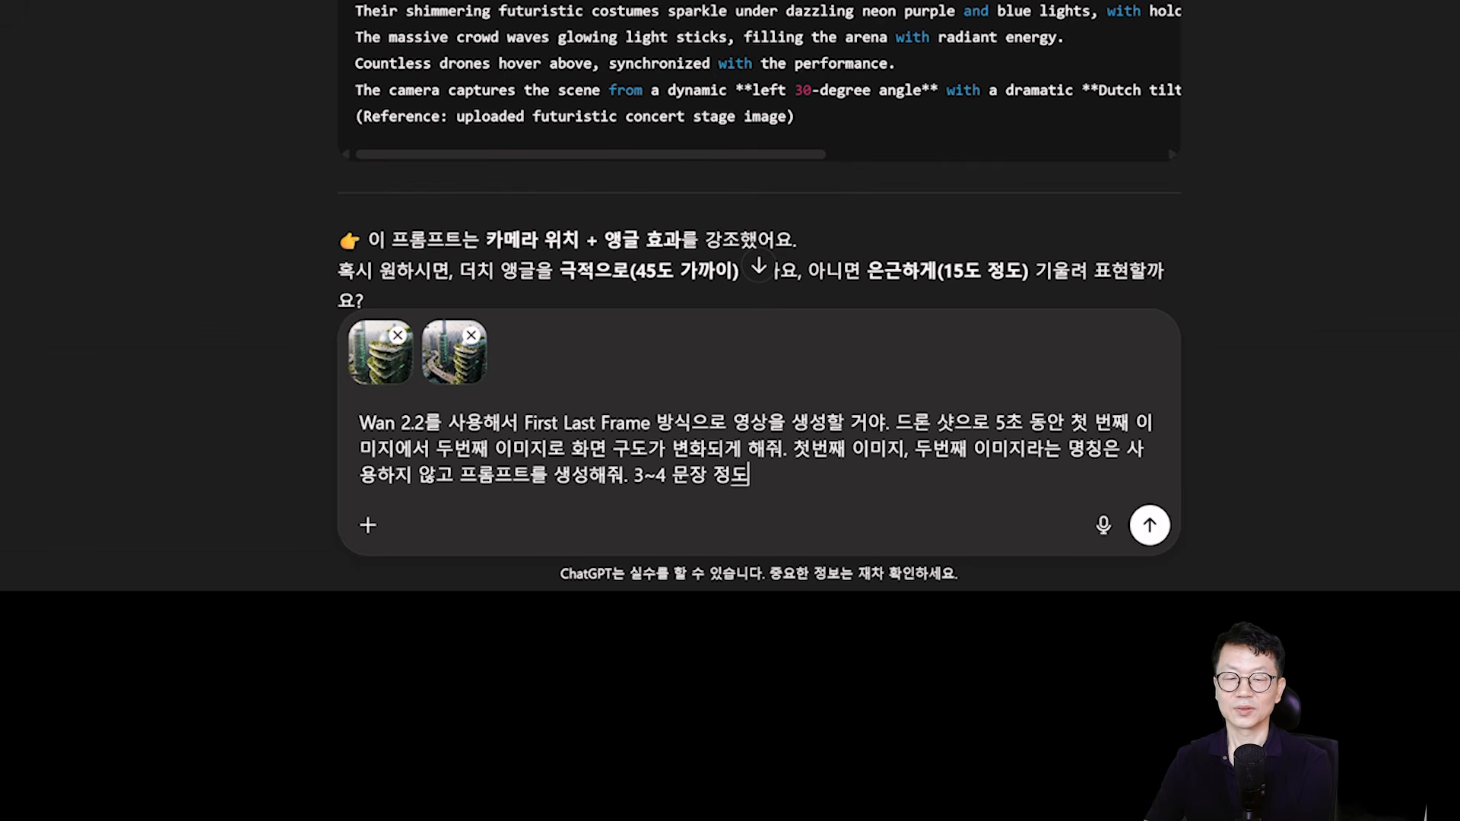
pyautogui.write('가 적당해.')
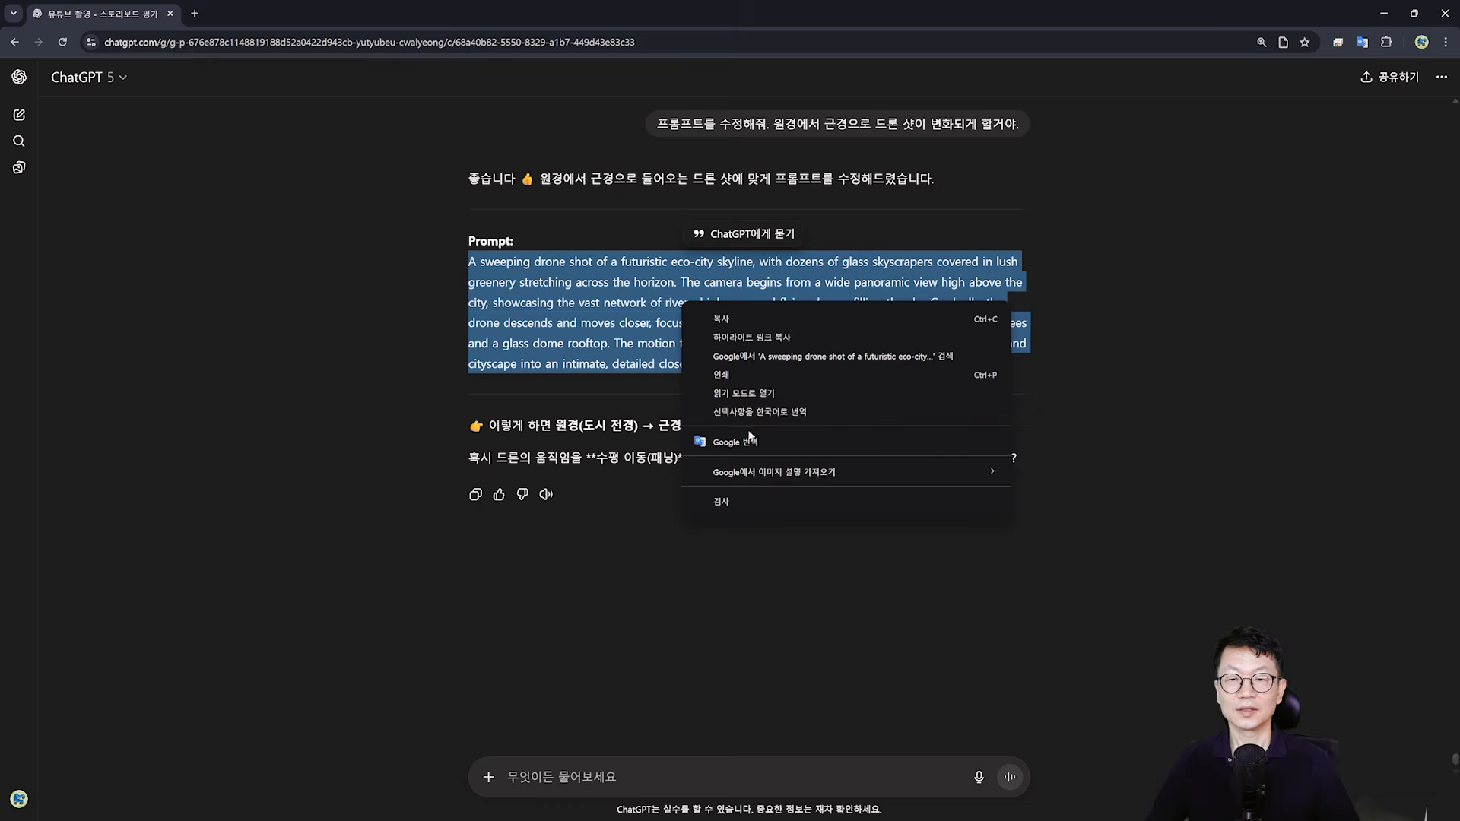
# - Check the revised prompt in Google Translate, then replace the positive prompt in ComfyUI with this sweeping eco-city drone shot text
pyautogui.click(747, 435)
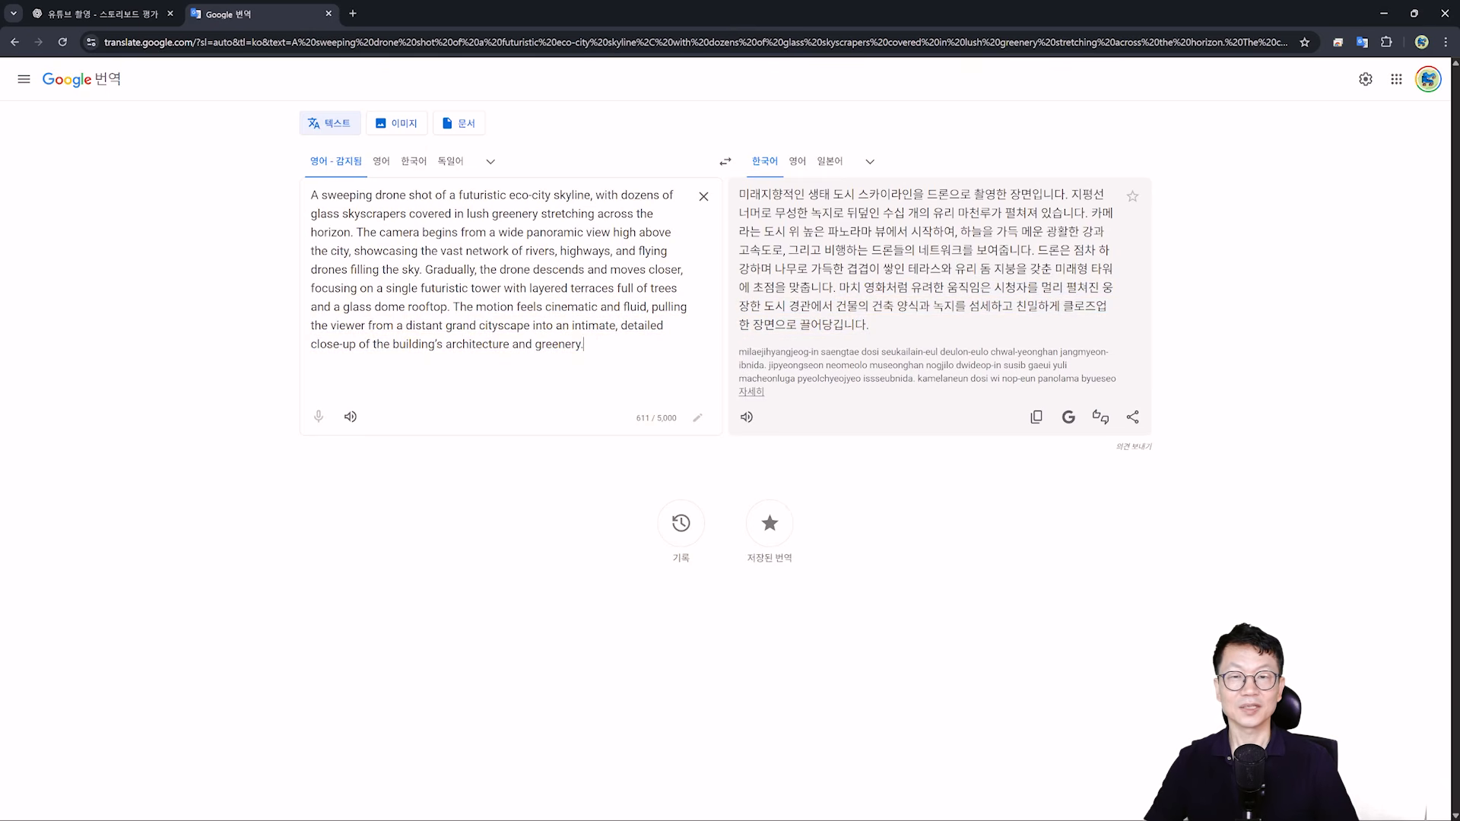
pyautogui.hotkey('ctrl', 'a')
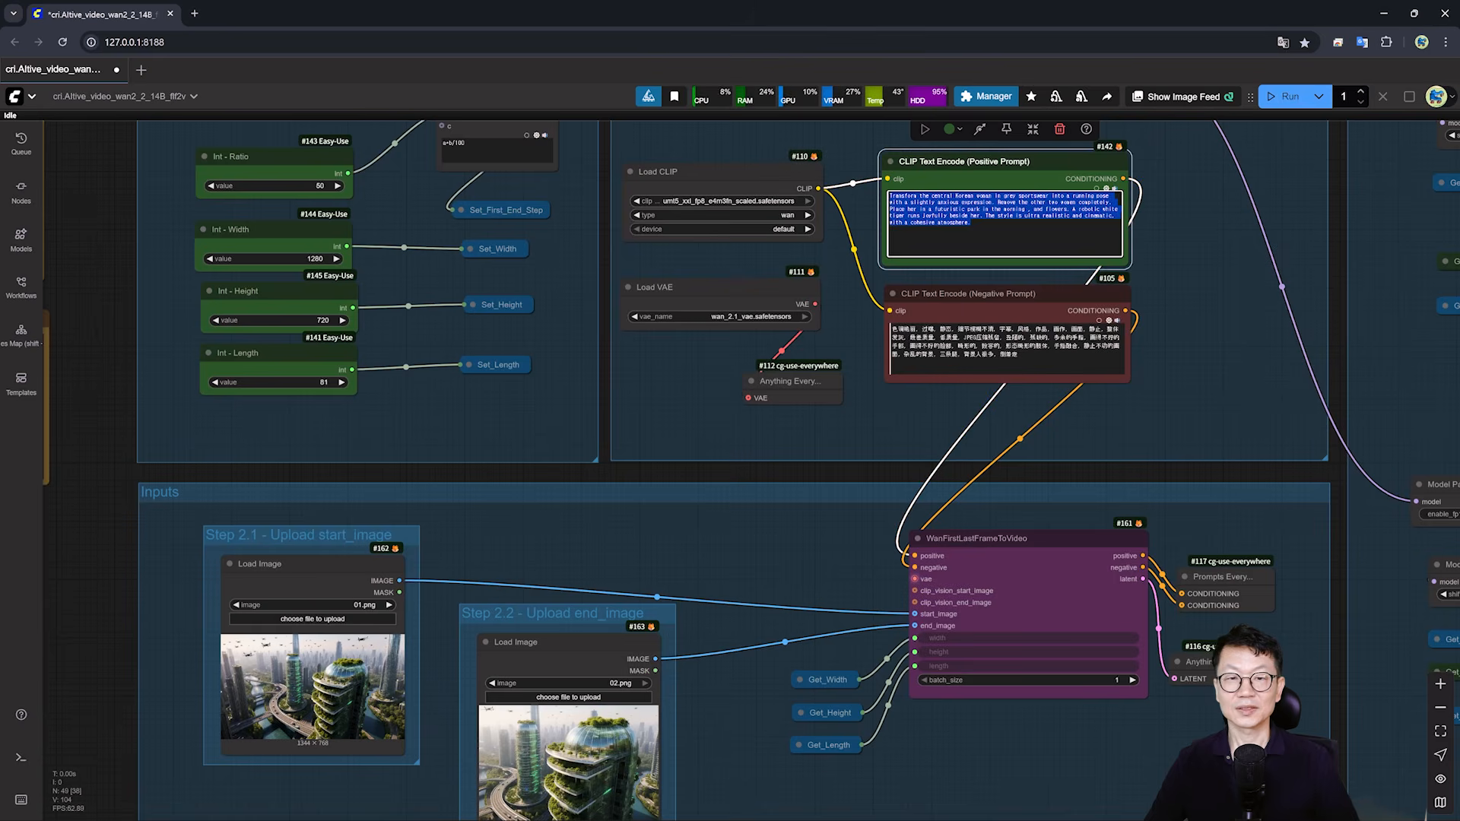
pyautogui.hotkey('ctrl', 'v')
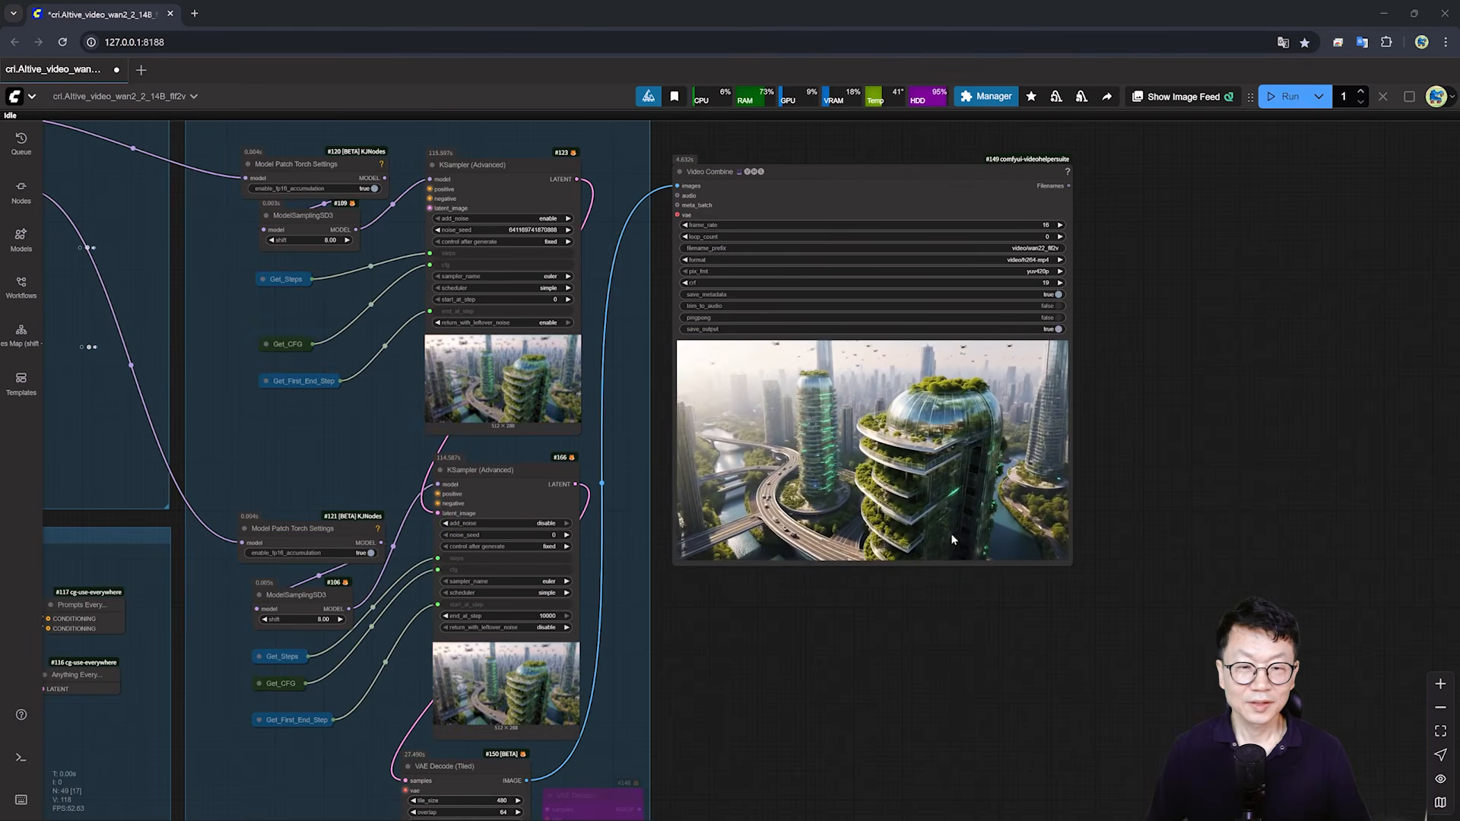
pyautogui.scroll(10, 946, 448)
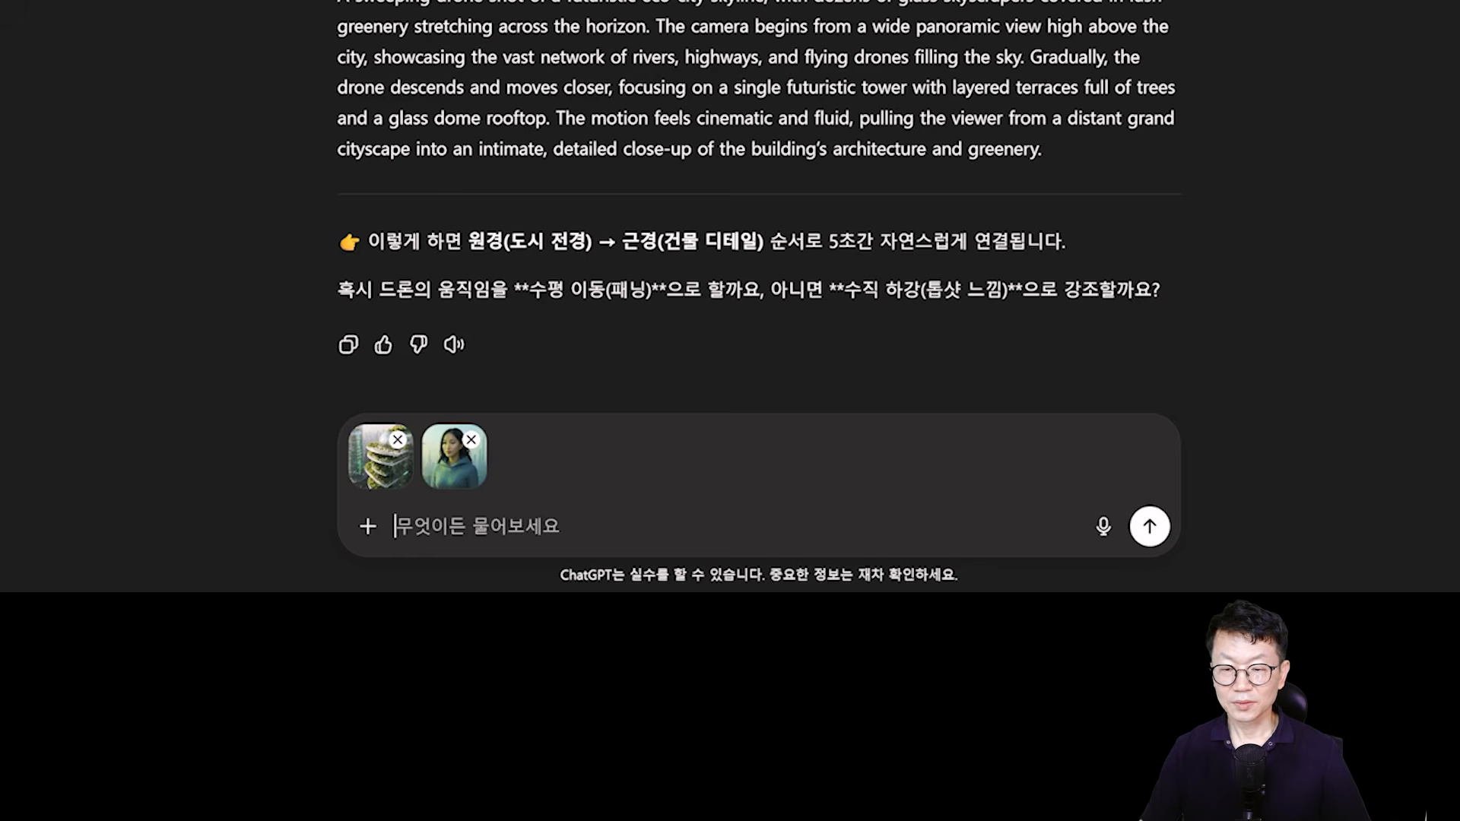
# - Ask ChatGPT in Korean for a prompt where the camera gradually approaches over 5 seconds and shows the character on the rooftop in close-up
pyautogui.write('5초 동안 카메라가 제')
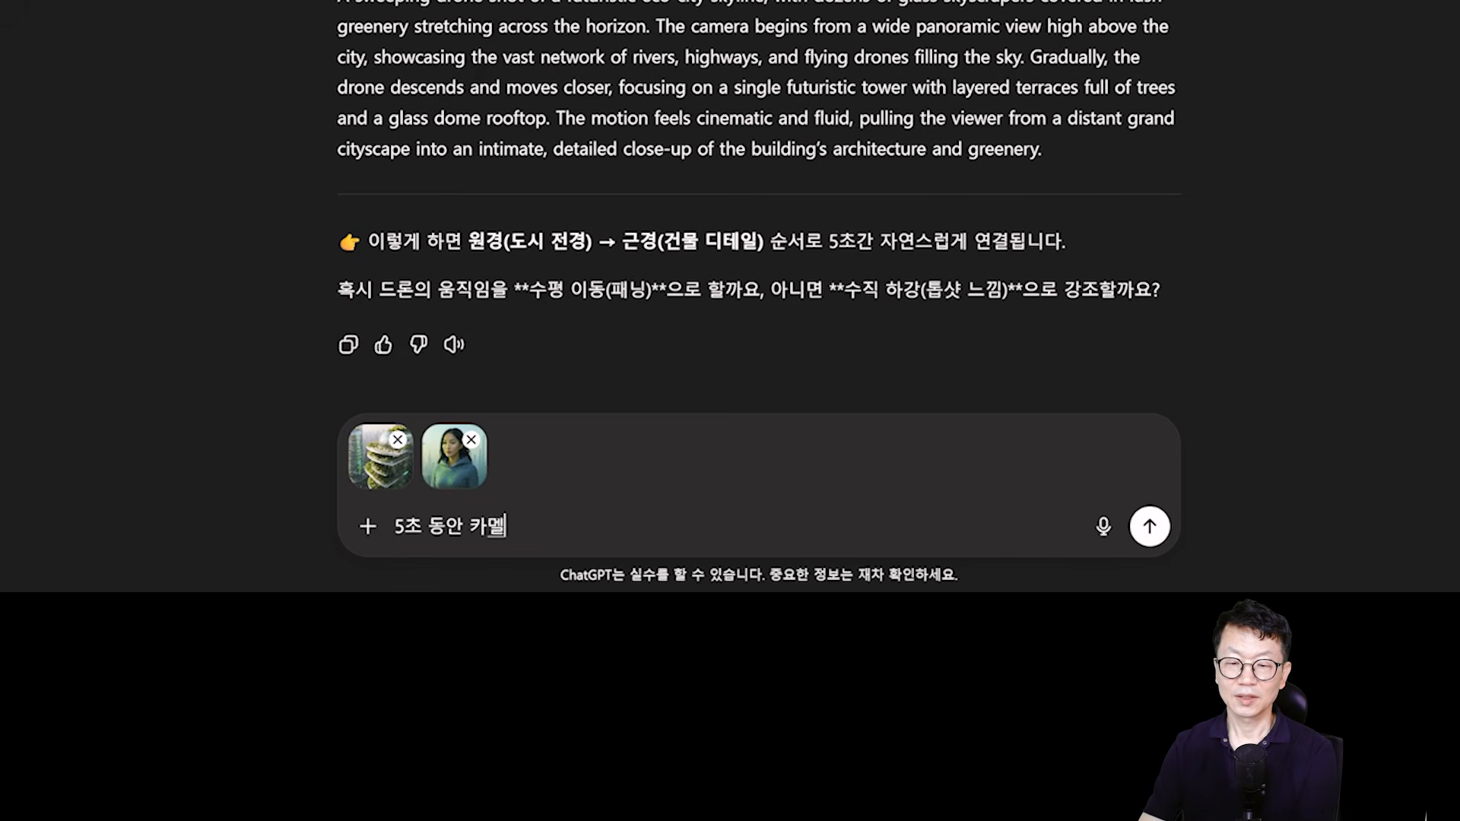
pyautogui.write('점 다가가 옥상 ')
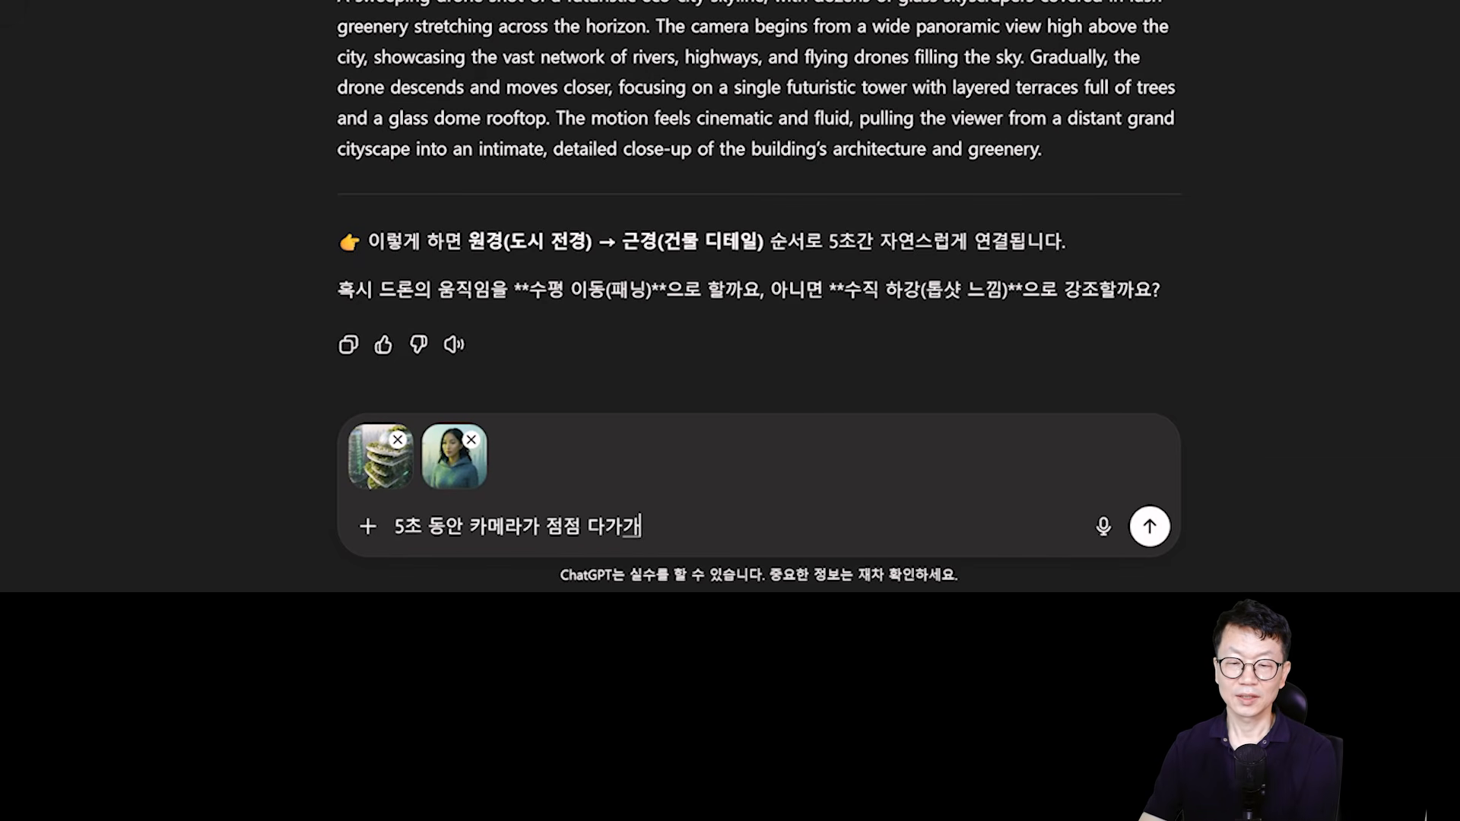
pyautogui.write("위에 있는 '지애")
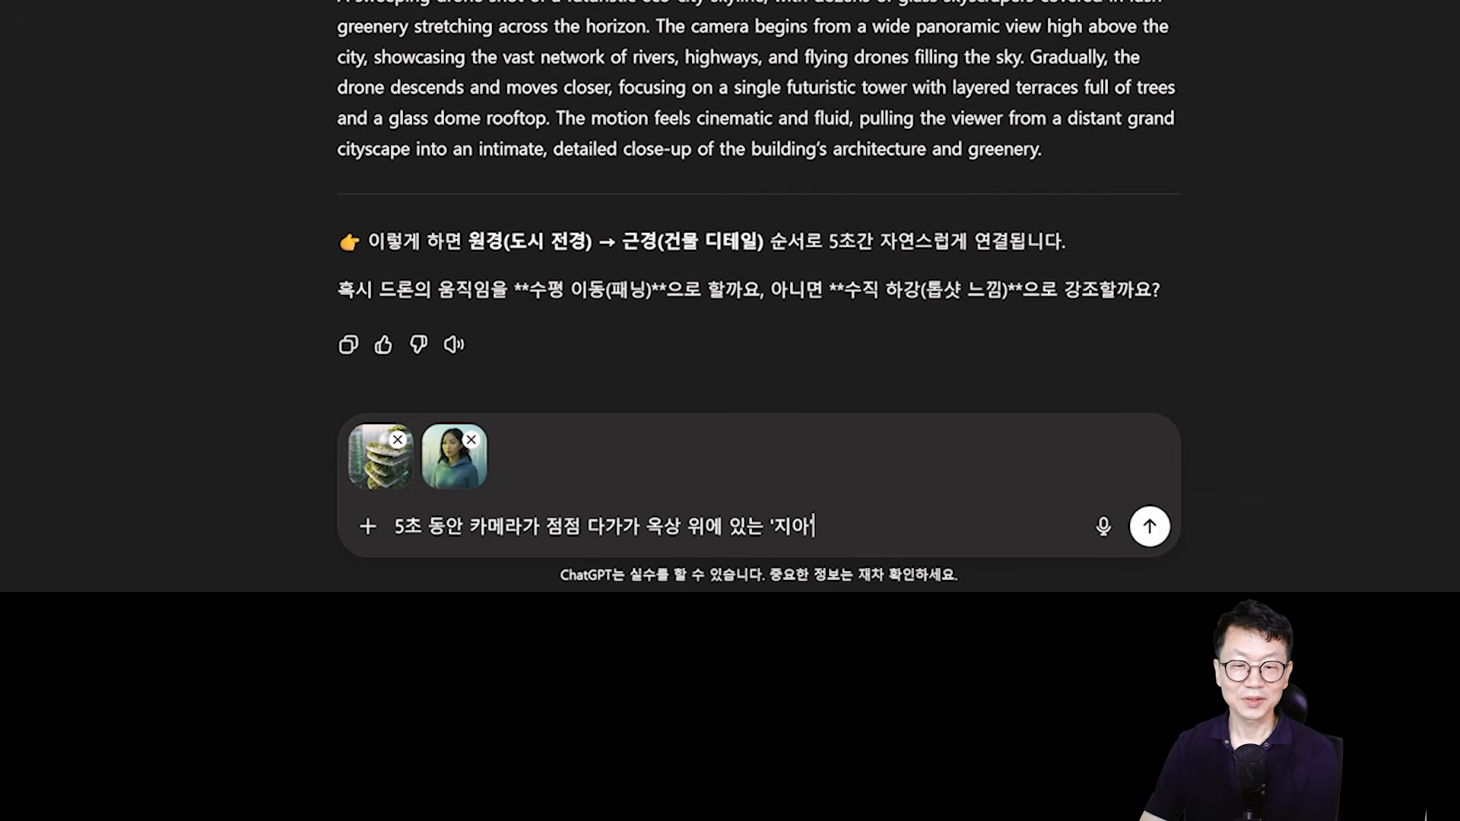
pyautogui.write("'의 모습을 클")
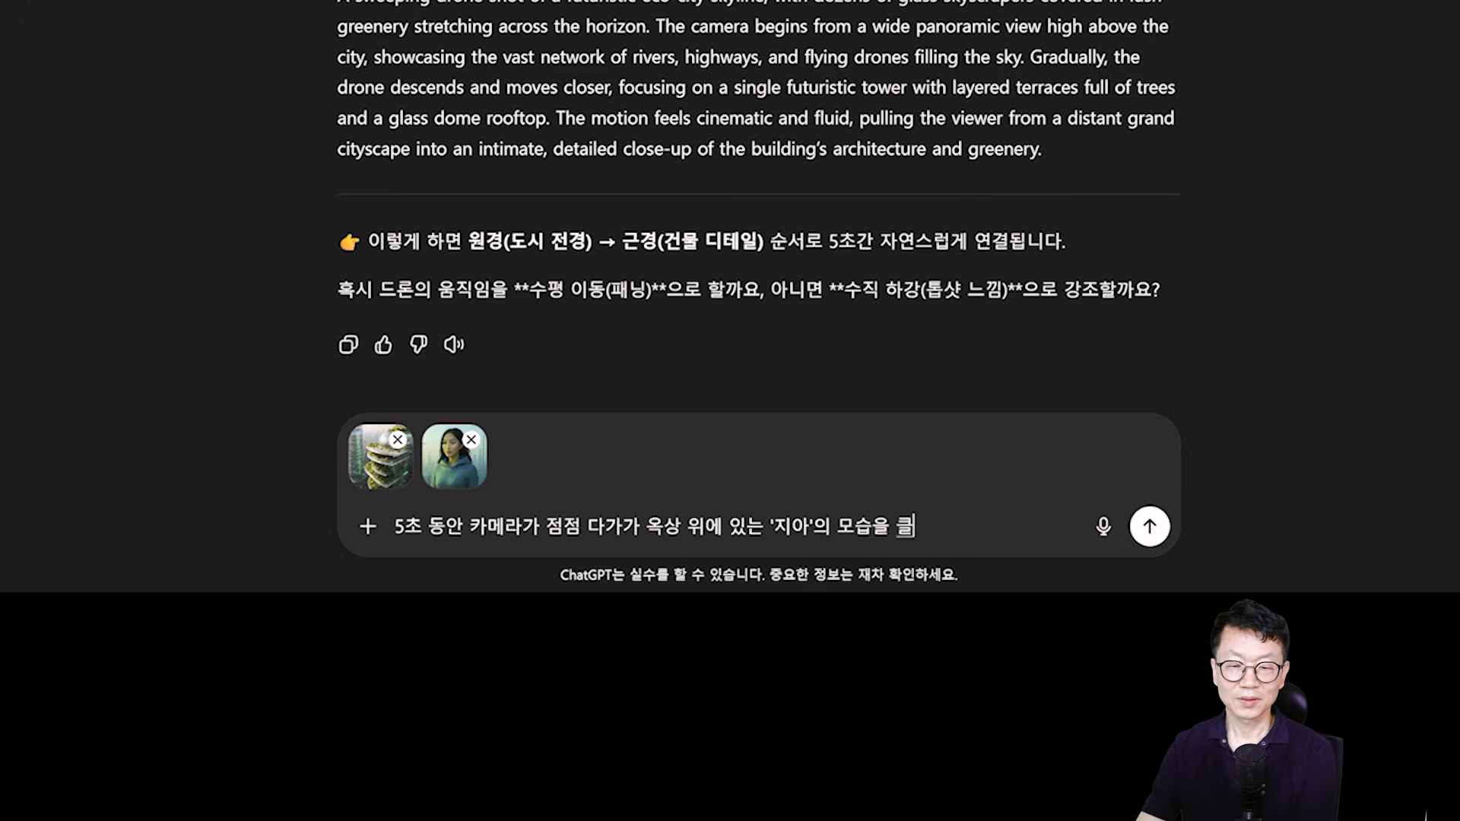
pyautogui.write('로우업 해서 보여줘. 프롬프트')
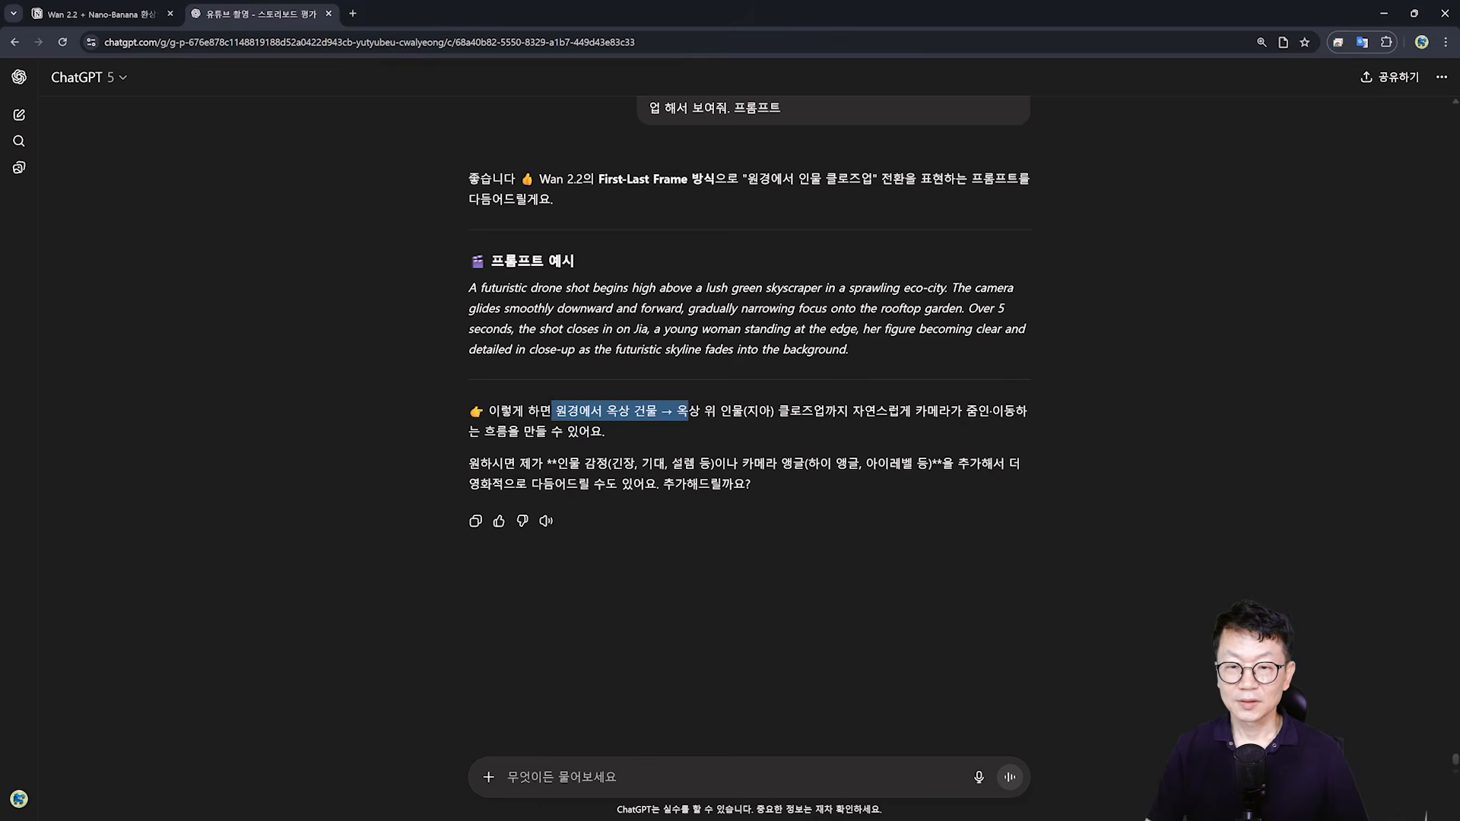
# - Translate ChatGPT's example prompt, beginning "A futuristic drone shot begins high above a lush green skyscraper", with Google Translate
pyautogui.moveTo(688, 412); pyautogui.dragTo(807, 464)
pyautogui.click(808, 359)
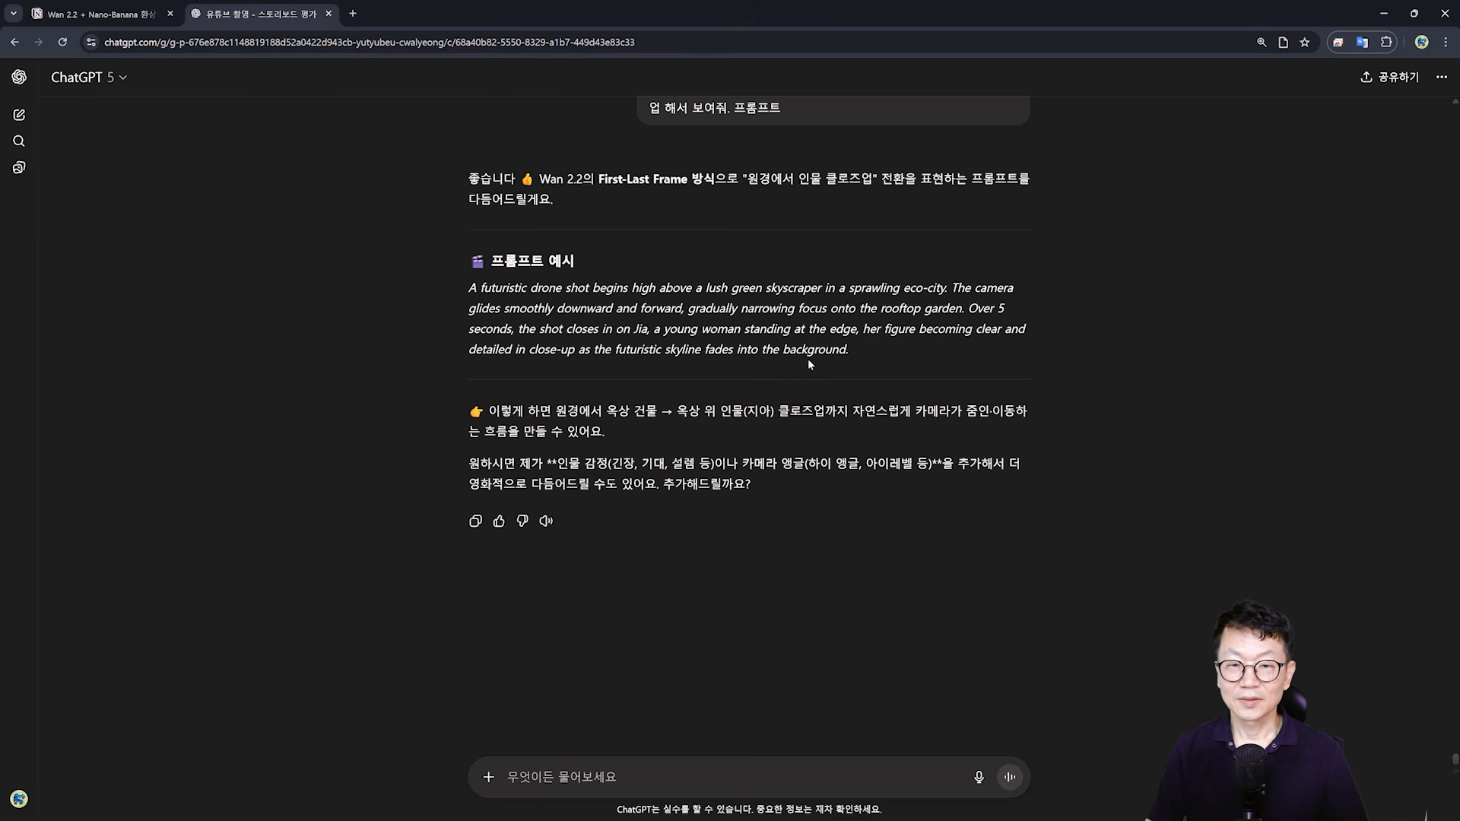
pyautogui.moveTo(848, 351); pyautogui.dragTo(469, 288)
pyautogui.rightClick(501, 298)
pyautogui.click(576, 437)
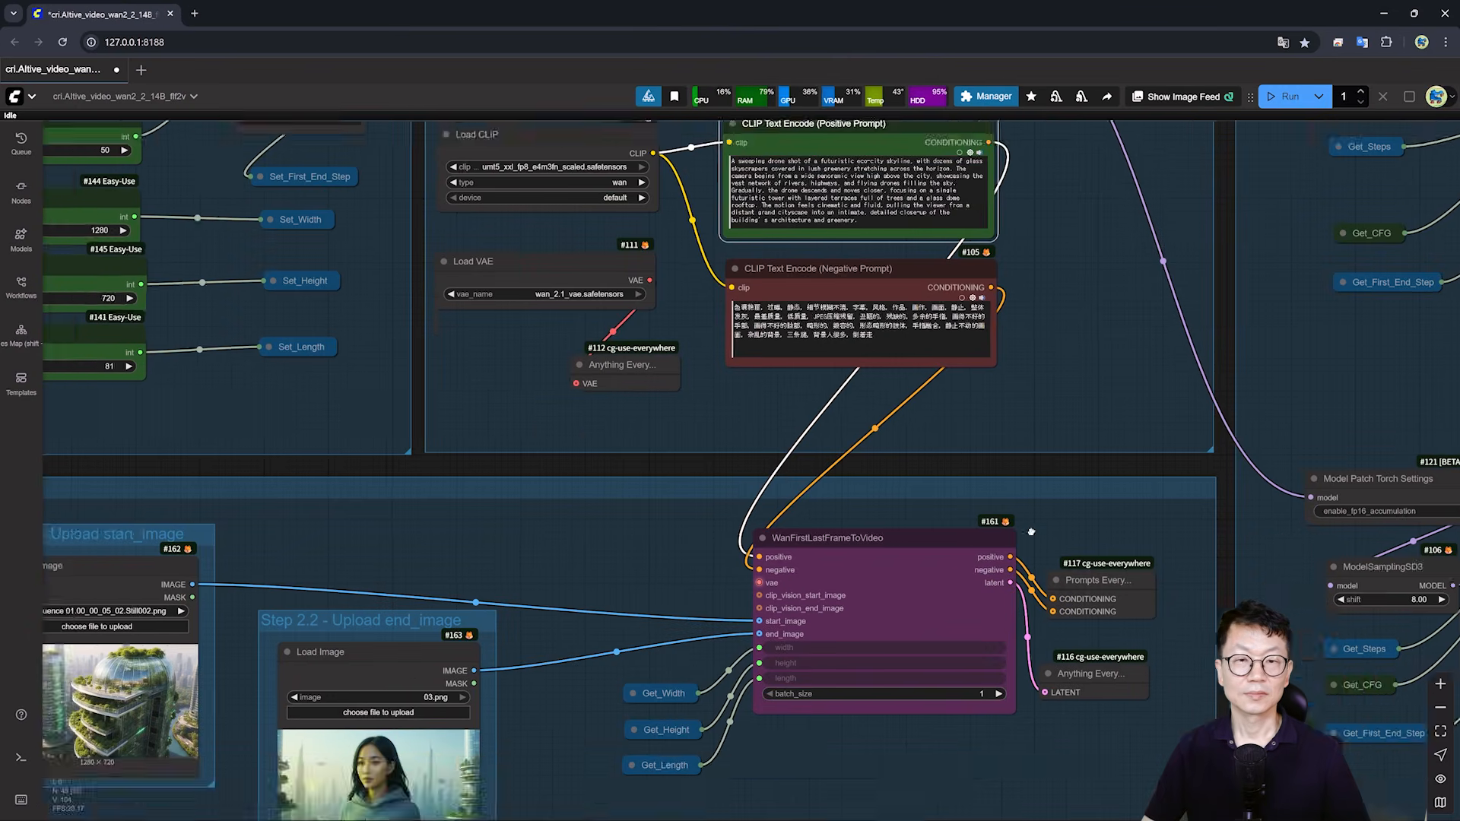
# - Replace the text of the CLIP Text Encode (Positive Prompt) node in ComfyUI with the new rooftop close-up prompt
pyautogui.scroll(2, 830, 286)
pyautogui.moveTo(698, 225); pyautogui.dragTo(829, 285)
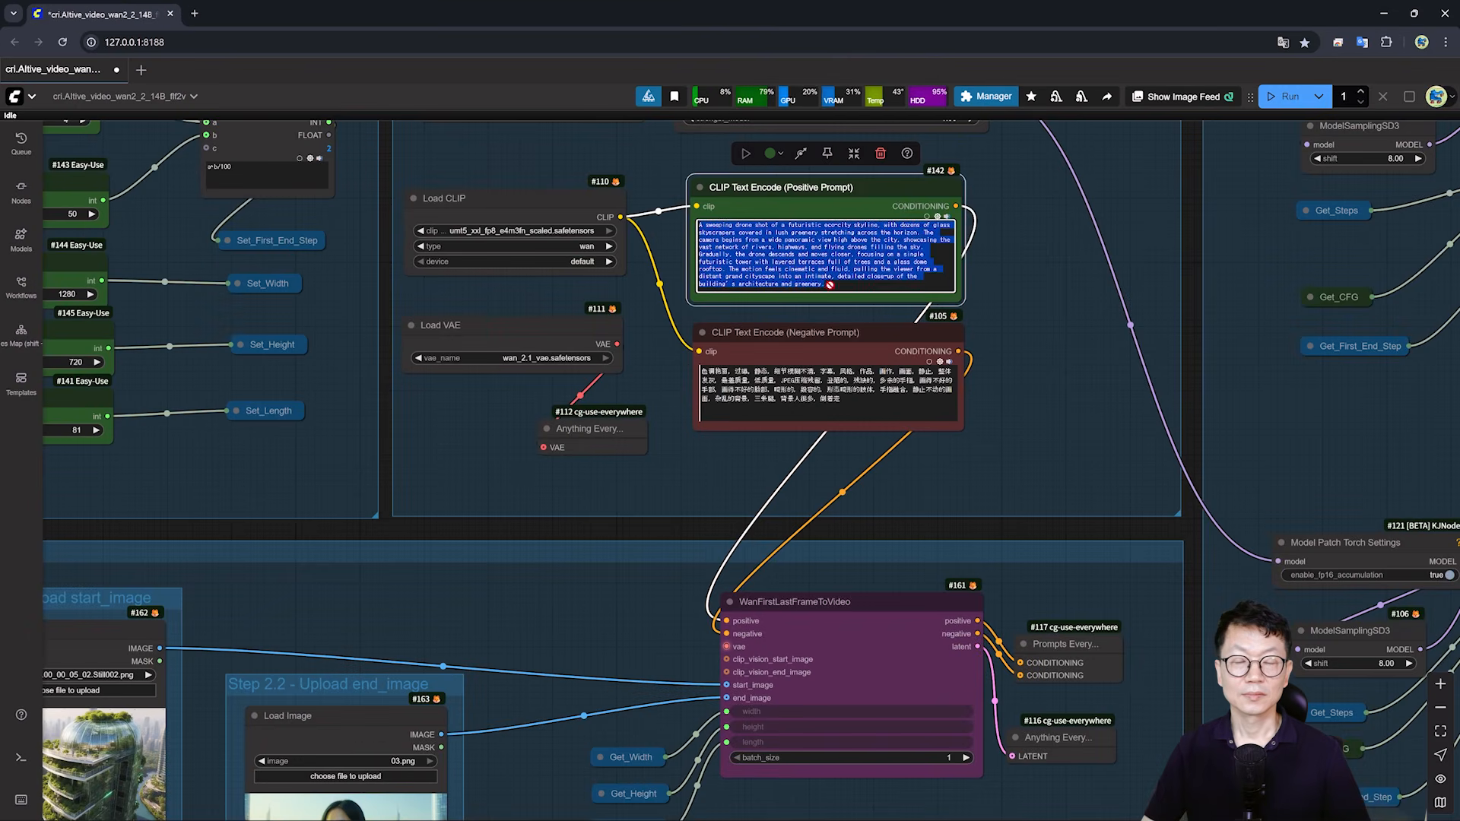
pyautogui.hotkey('ctrl', 'v')
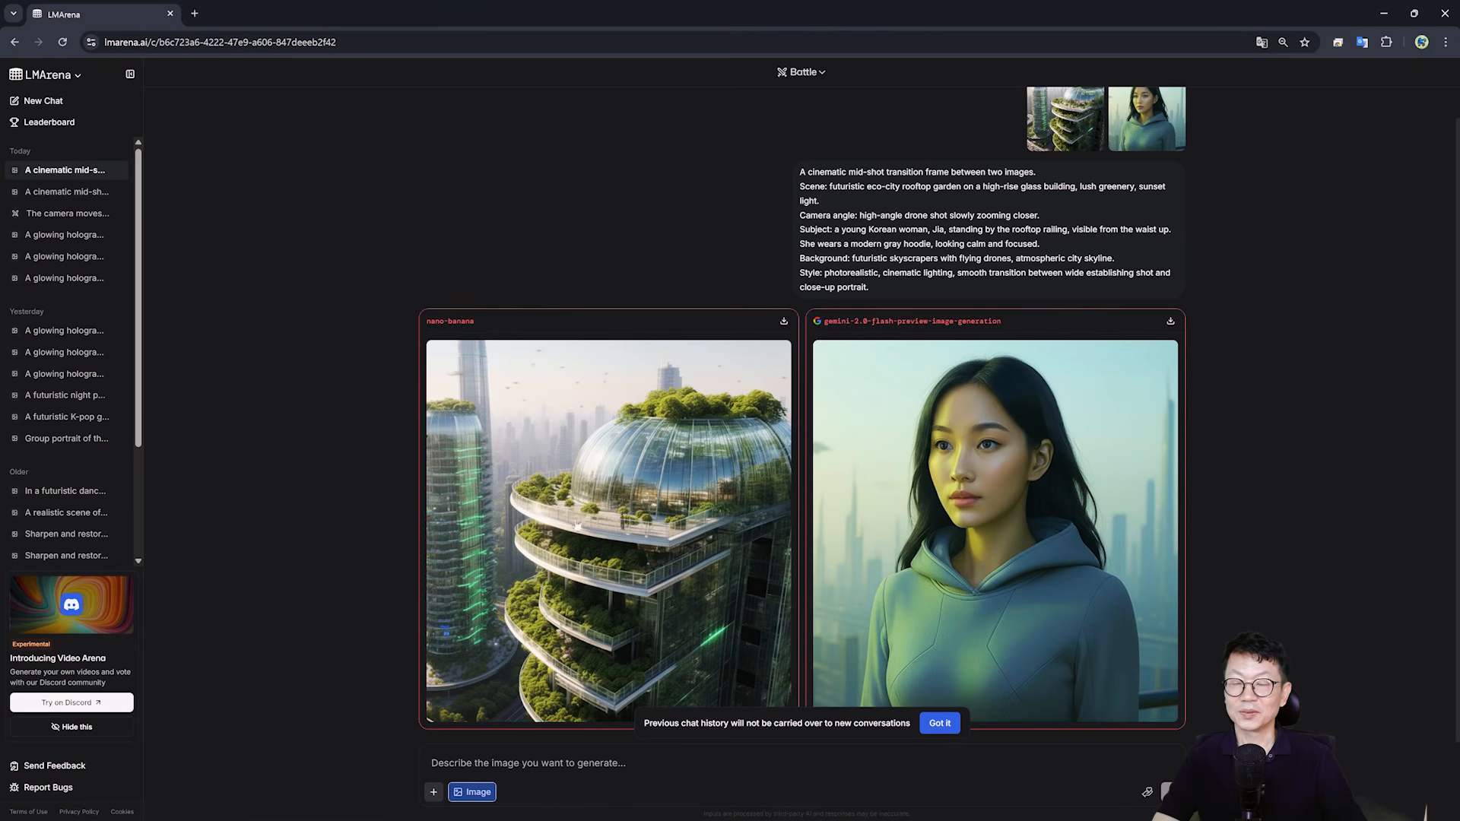
# - Switch to ChatGPT, attach the building image, and add "나노바나나" before "프롬프트" in the request to approach within 8 meters of the rooftop railing
pyautogui.moveTo(711, 819)
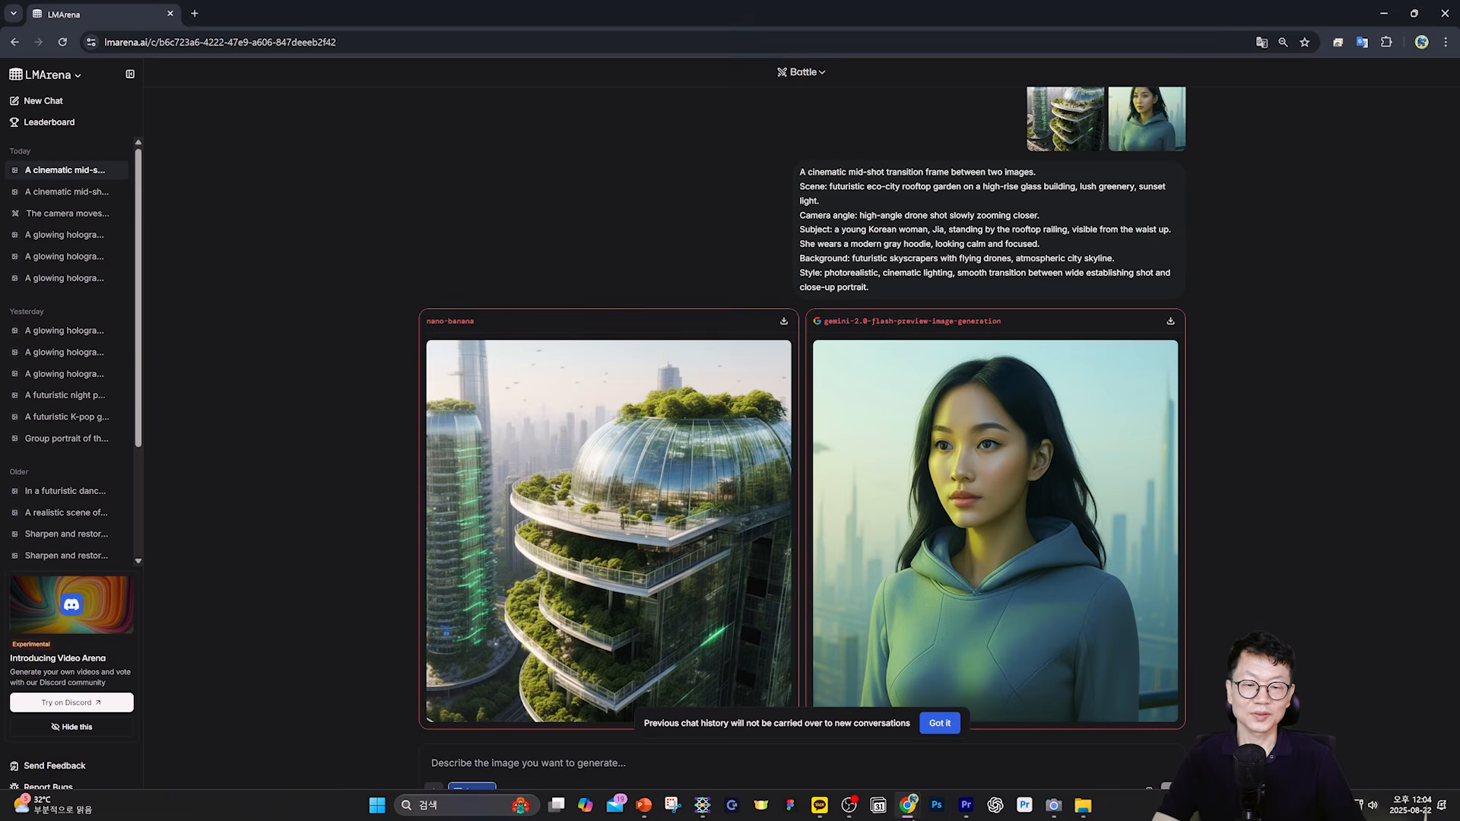
pyautogui.moveTo(913, 814)
pyautogui.click(988, 731)
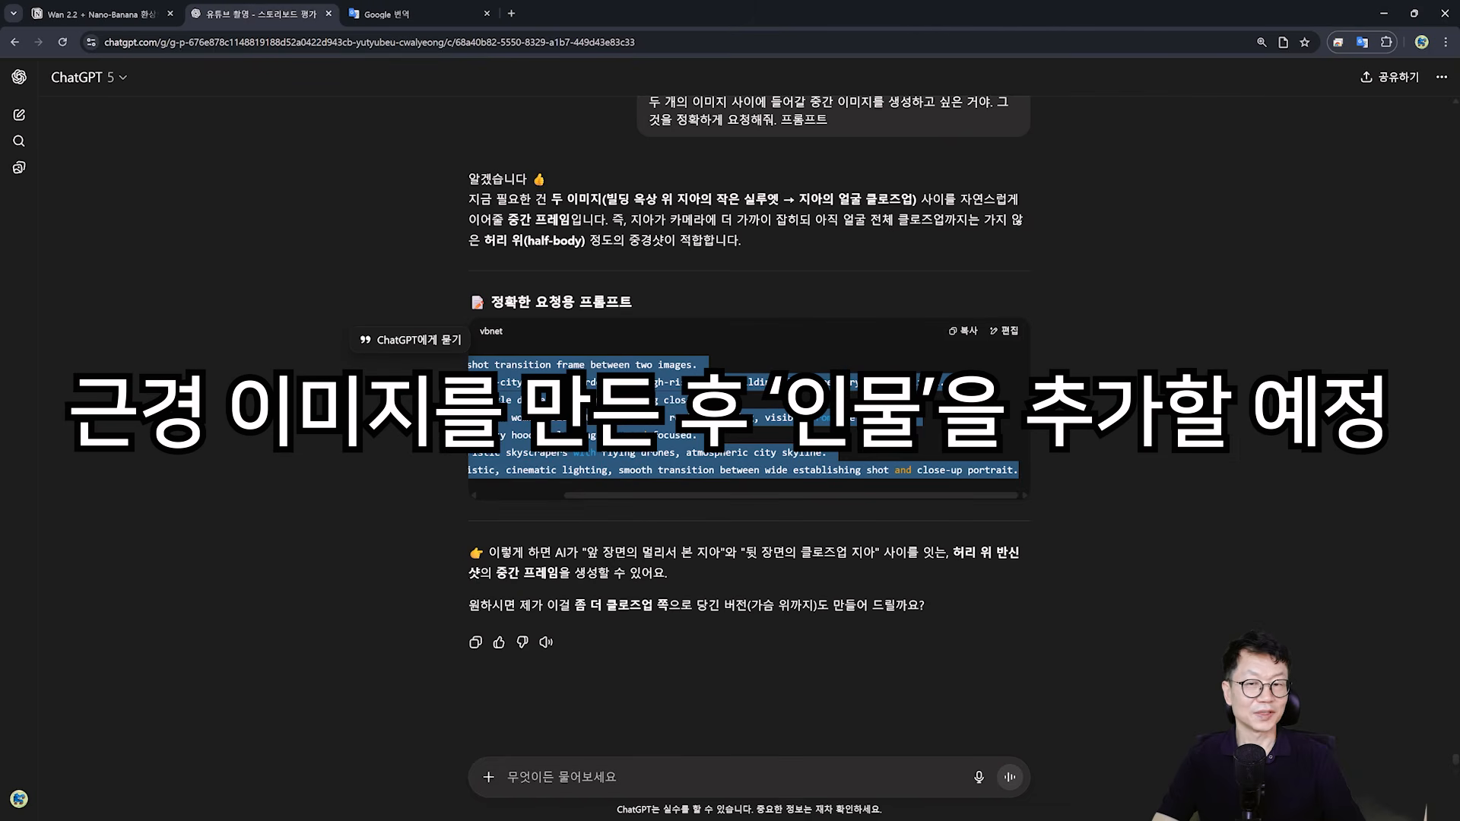
pyautogui.hotkey('ctrl', 'v')
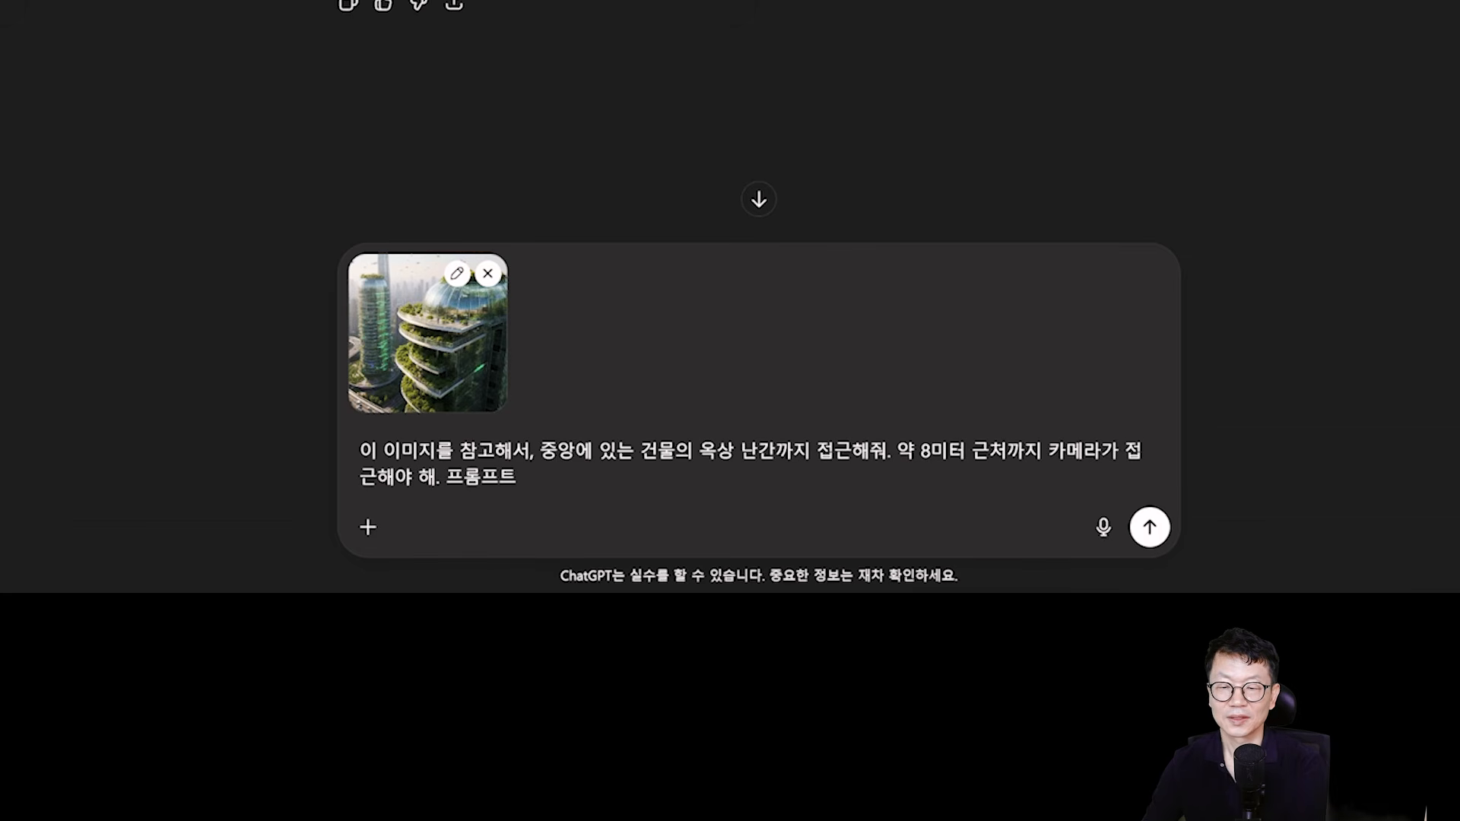
pyautogui.click(446, 477)
pyautogui.write('나노바나나')
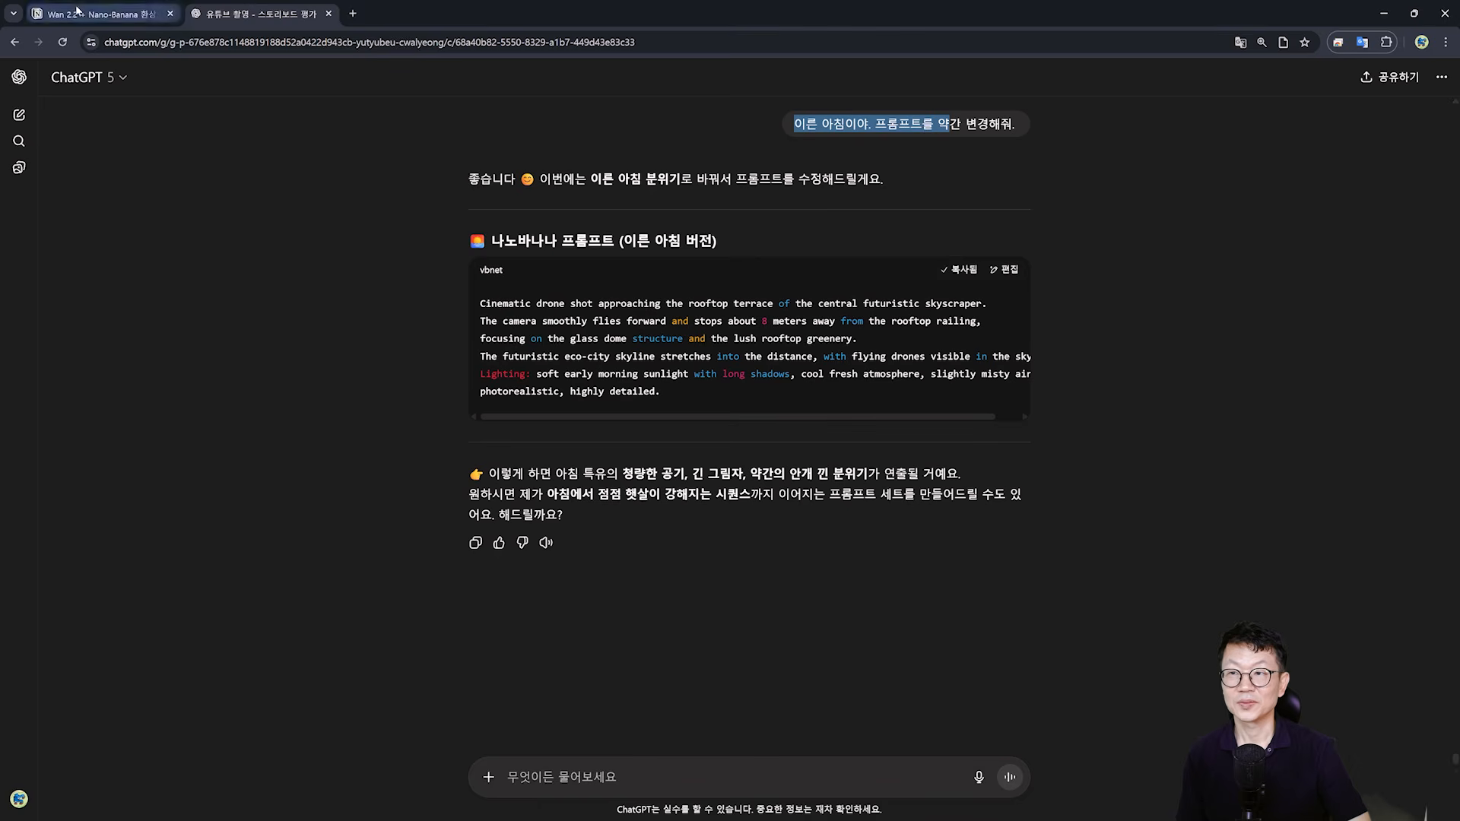
# - Switch to LMArena, attach the building image, and enter the prompt beginning "Cinematic drone shot approaching the rooftop terrace of the central futuristic skyscraper."
pyautogui.click(84, 14)
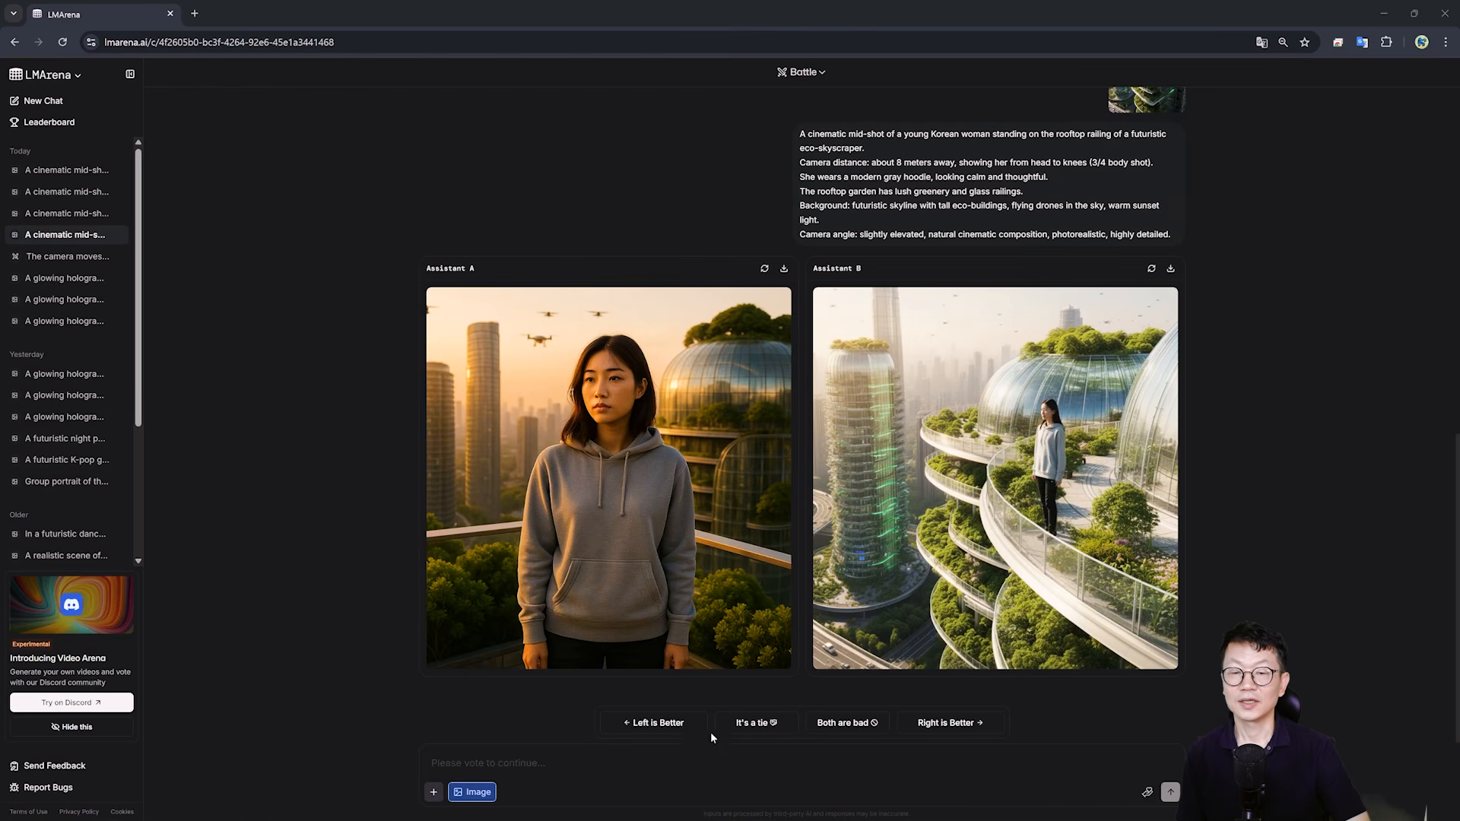
pyautogui.moveTo(710, 731); pyautogui.dragTo(471, 764)
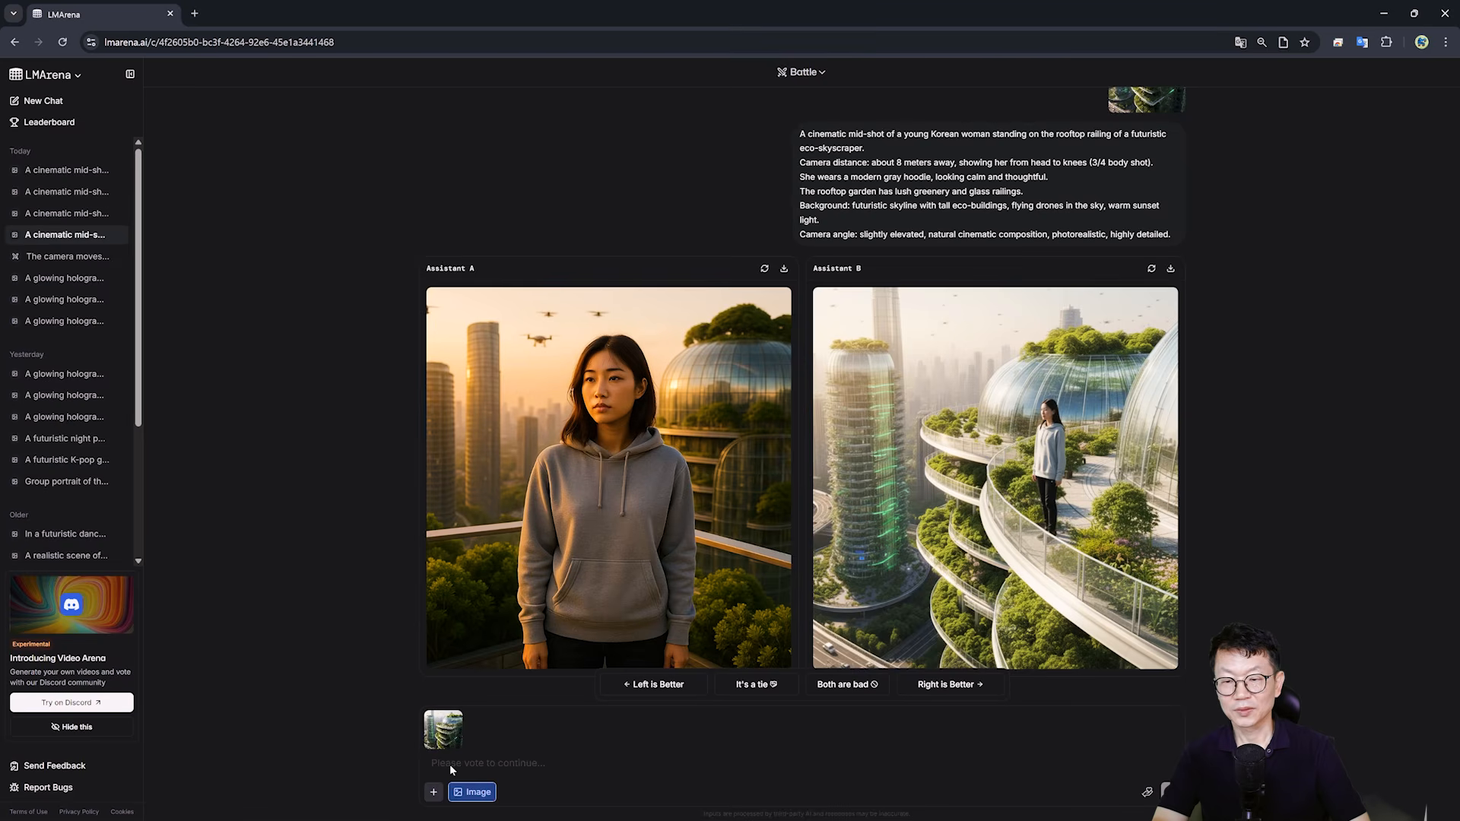
pyautogui.write('Cinematic drone shot approaching the rooftop terrace of the central futuristic skyscraper. The camera smoothly flies forward and stops about 8 meters away from the rooftop railing, focusing on the glass dome structure and the lush rooftop greenery. The futuristic eco-city skyline stretches into the distance, with flying drones visible in the sky. Lighting: soft early morning sunlight with long shadows, cool fresh atmosphere, slightly misty air, photorealistic, highly detailed.')
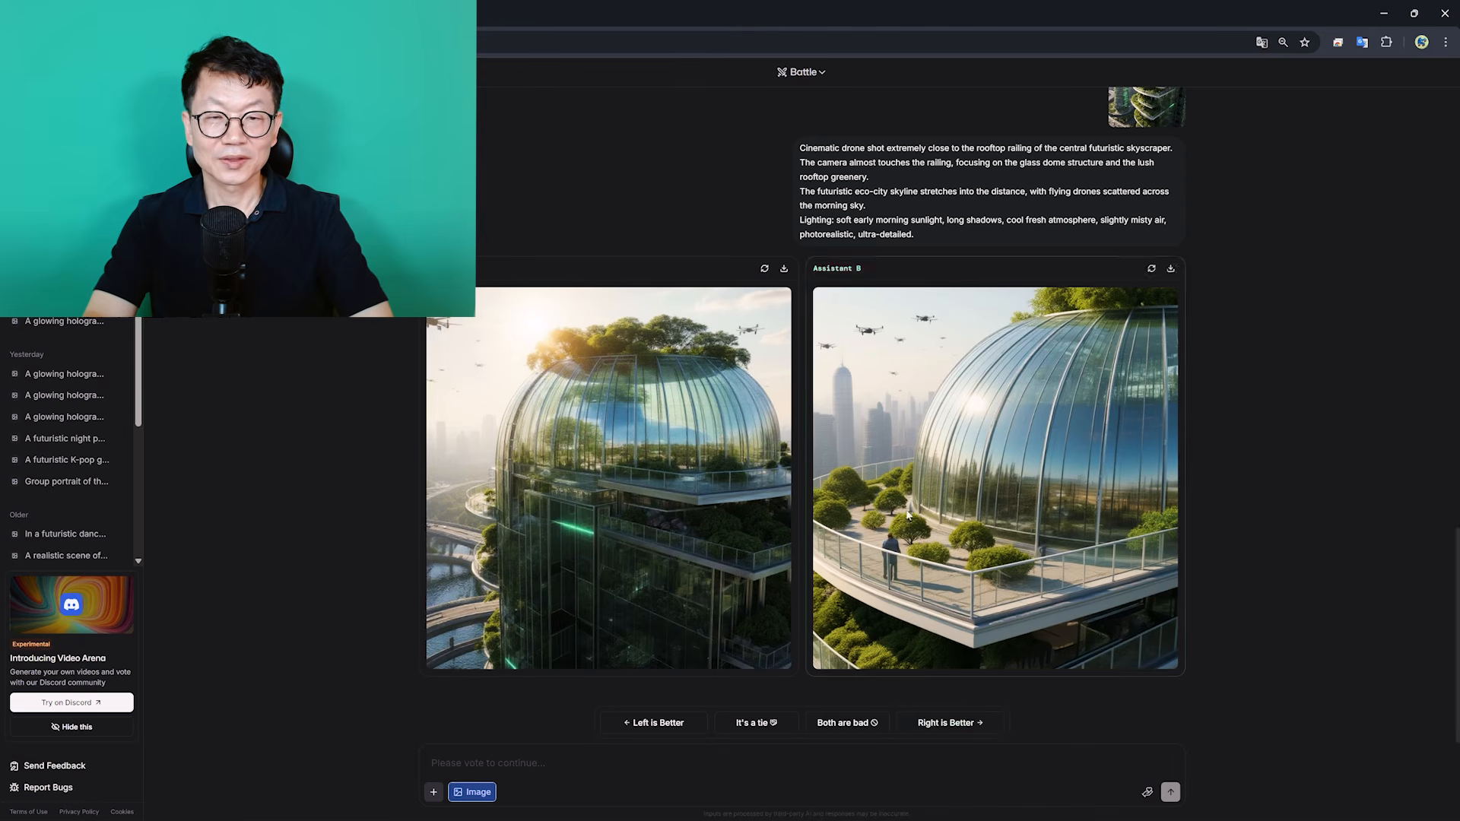
# - Inspect Assistant B's rooftop terrace image at full size and vote for it as the better result
pyautogui.click(817, 540)
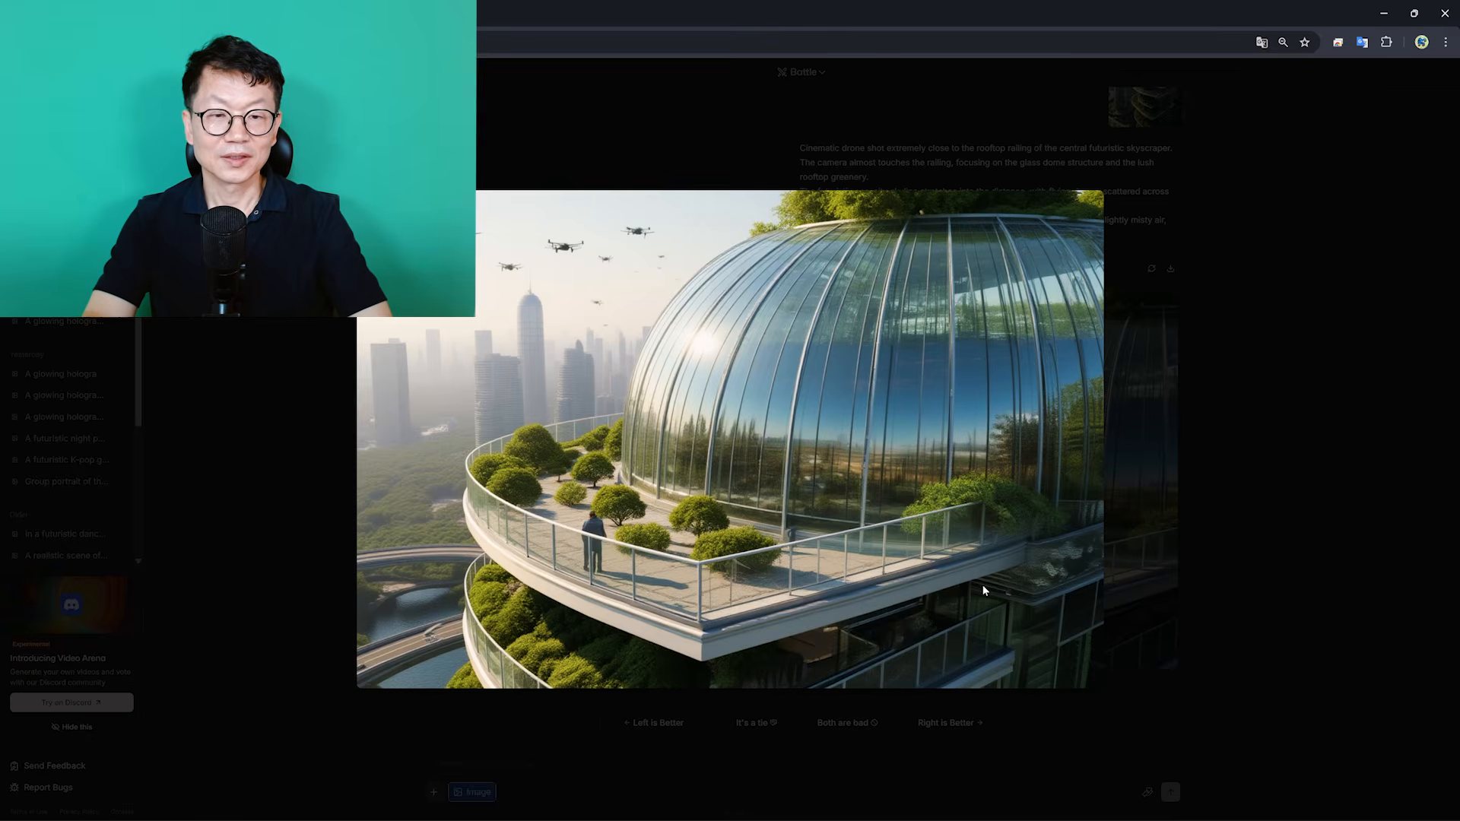
pyautogui.click(1249, 568)
pyautogui.click(954, 726)
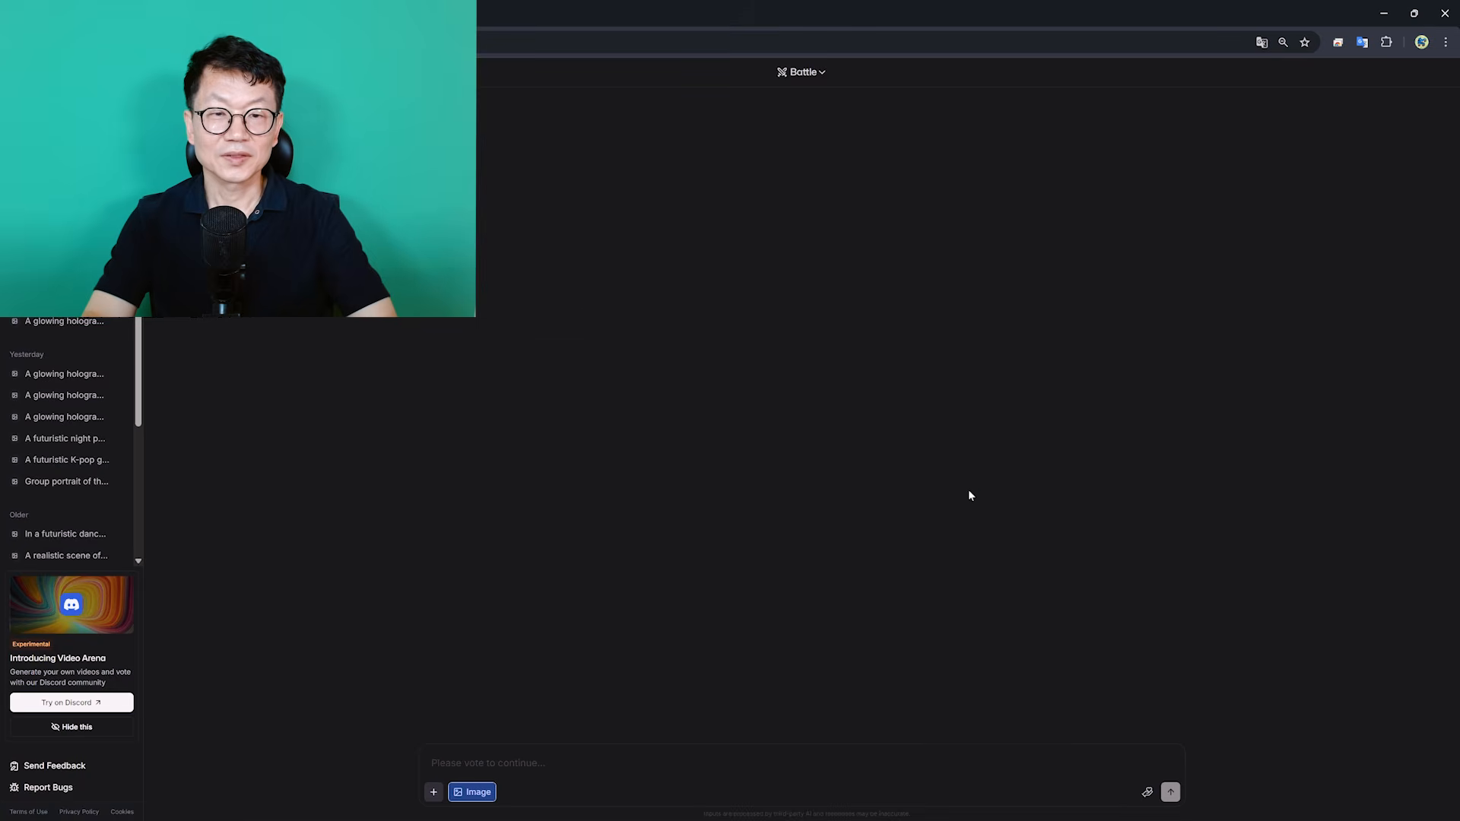
# - Copy the flux-1-kontext-dev rooftop image and attach it to the next LMArena request with the woman's portrait
pyautogui.rightClick(927, 459)
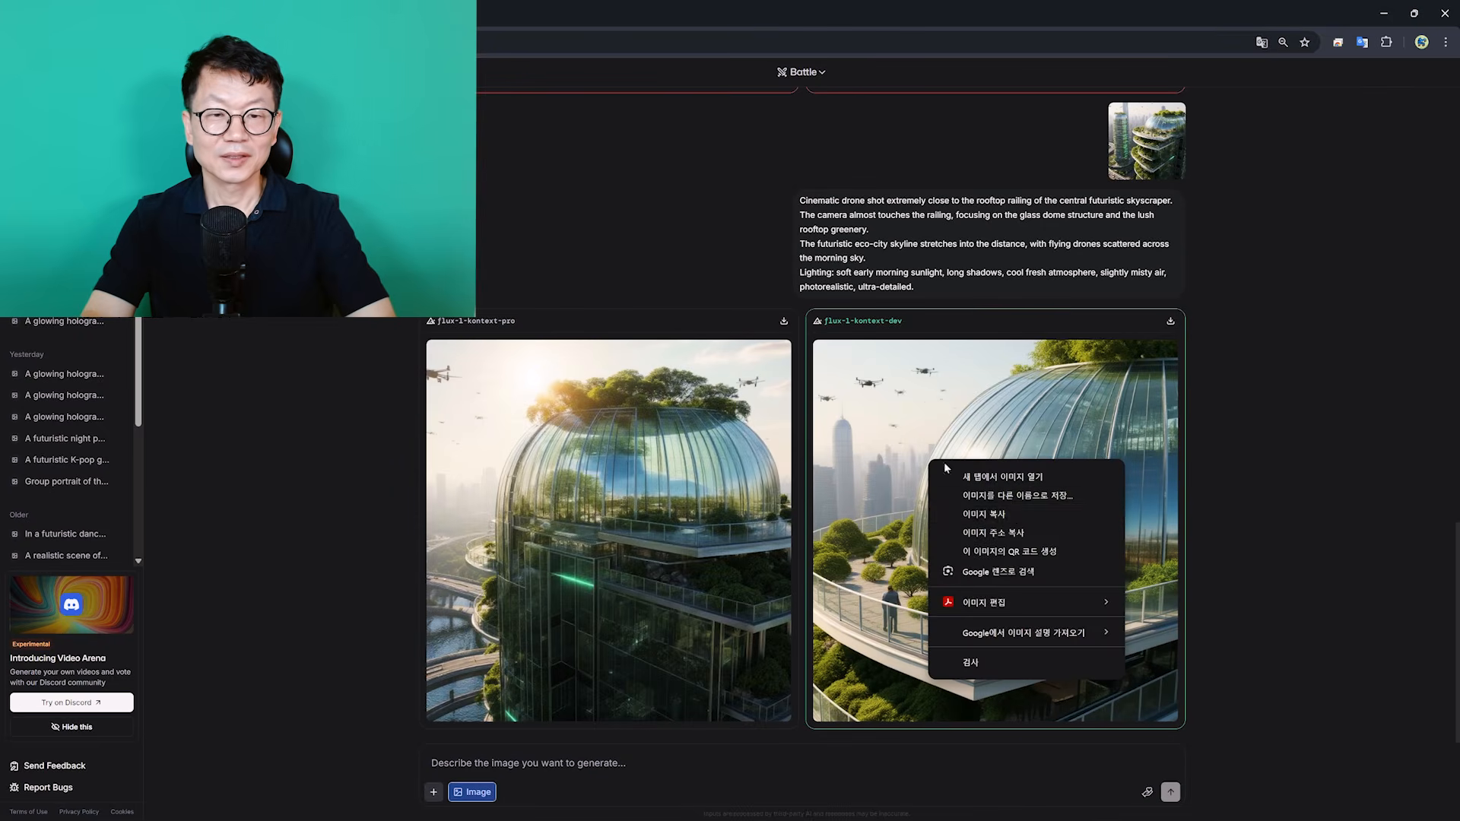
pyautogui.click(989, 515)
pyautogui.hotkey('ctrl', 'v')
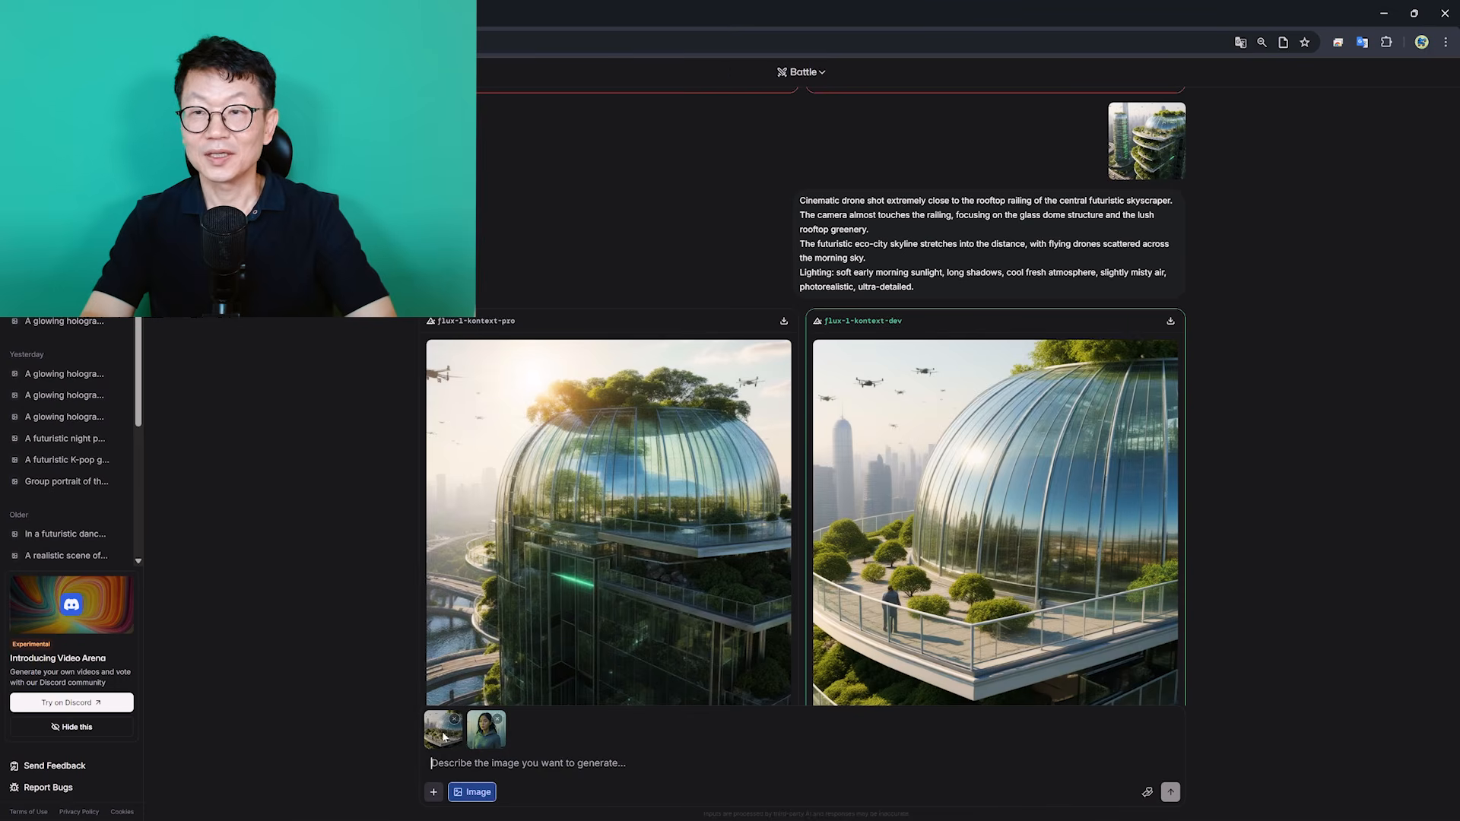
# - Switch to ChatGPT and begin the message for the rooftop and portrait images with "첫번째 이미지를 변경하고, 두번째 이미지의 인물을 참고해줘."
pyautogui.click(1385, 13)
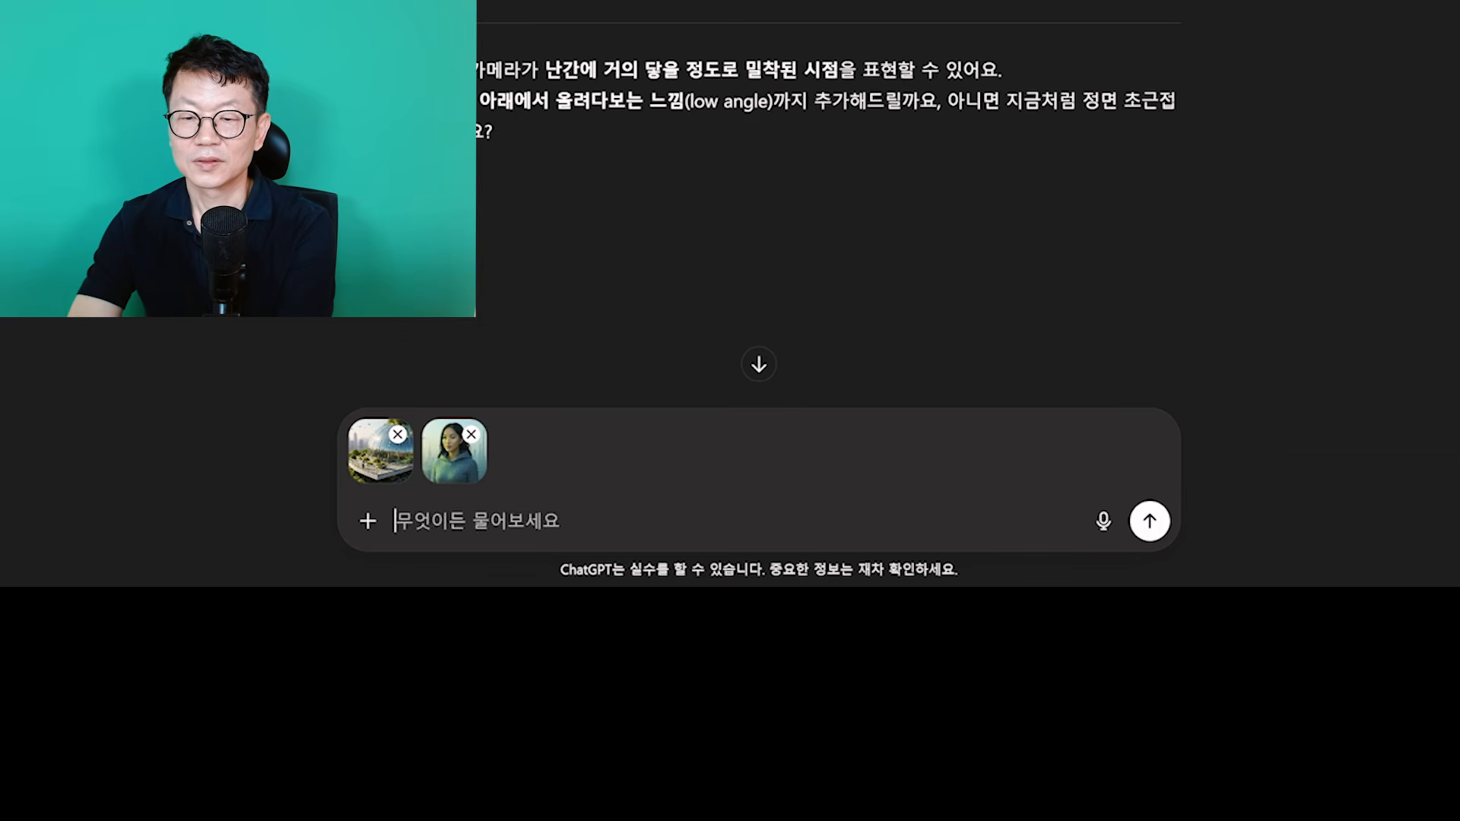
pyautogui.write('ㅊ첫번째 이미지를 ')
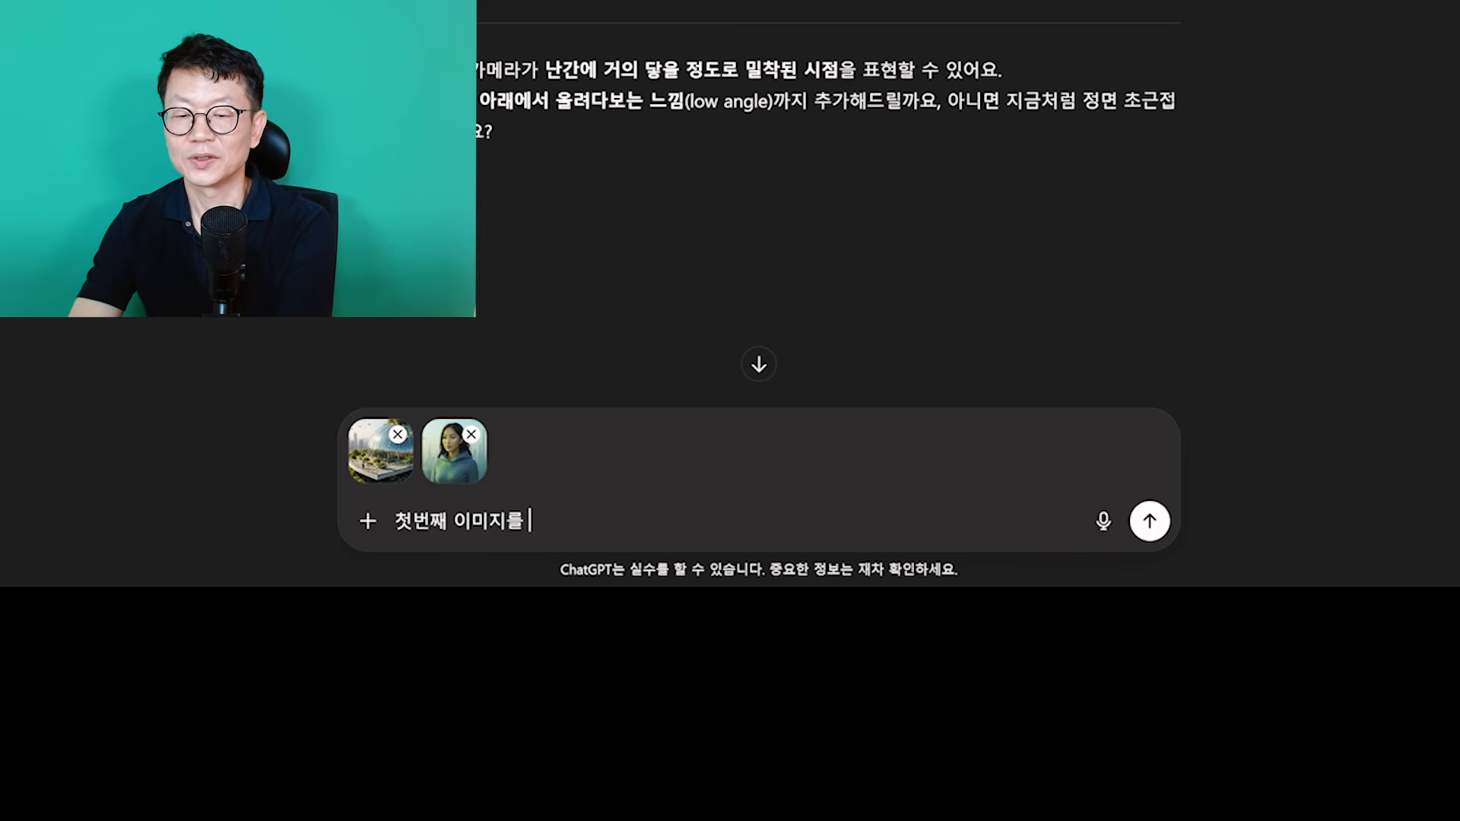
pyautogui.write('변경하고, 두베')
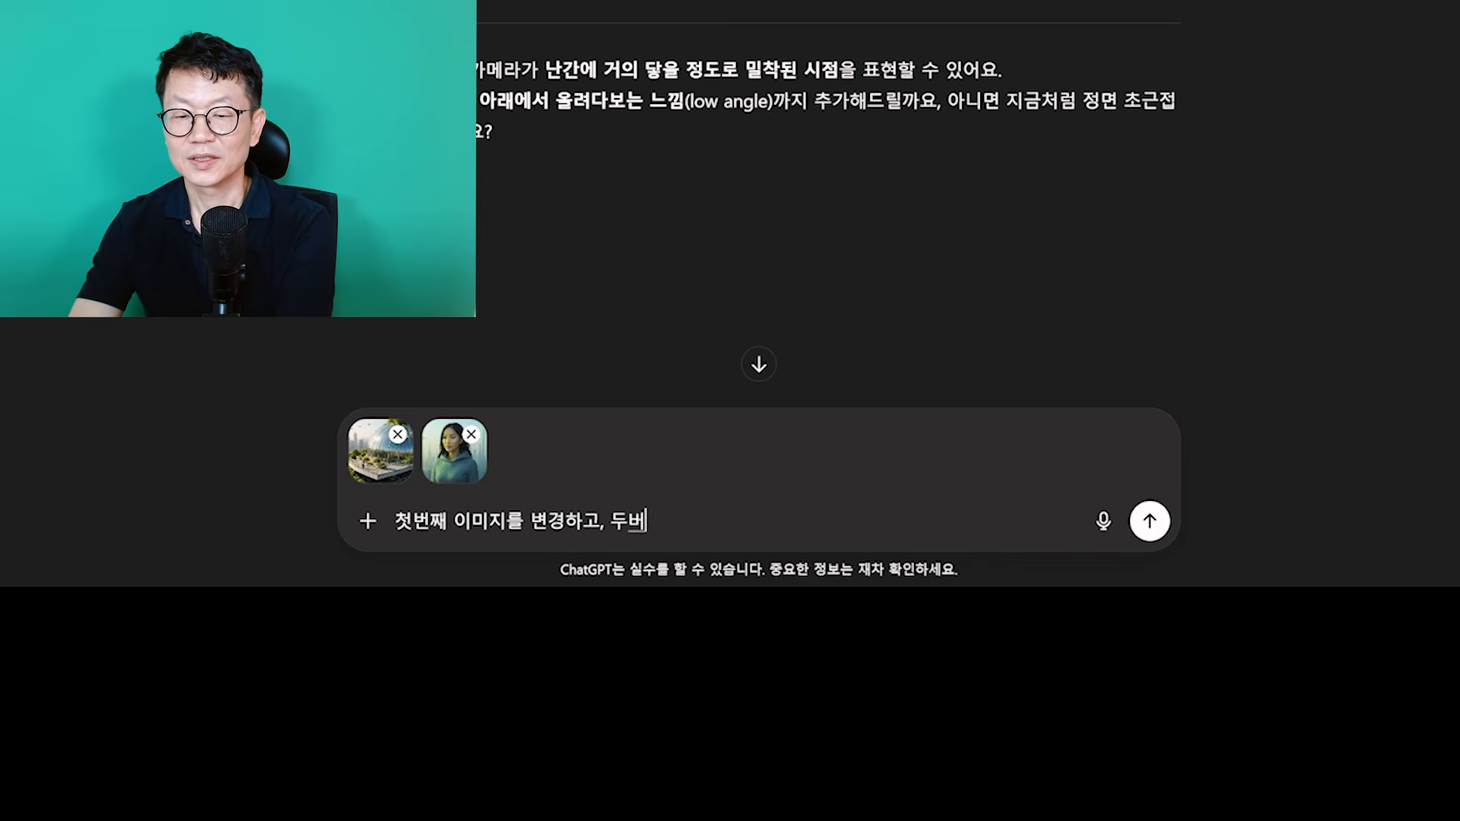
pyautogui.press('BackSpace')
pyautogui.write('번째 이미지의')
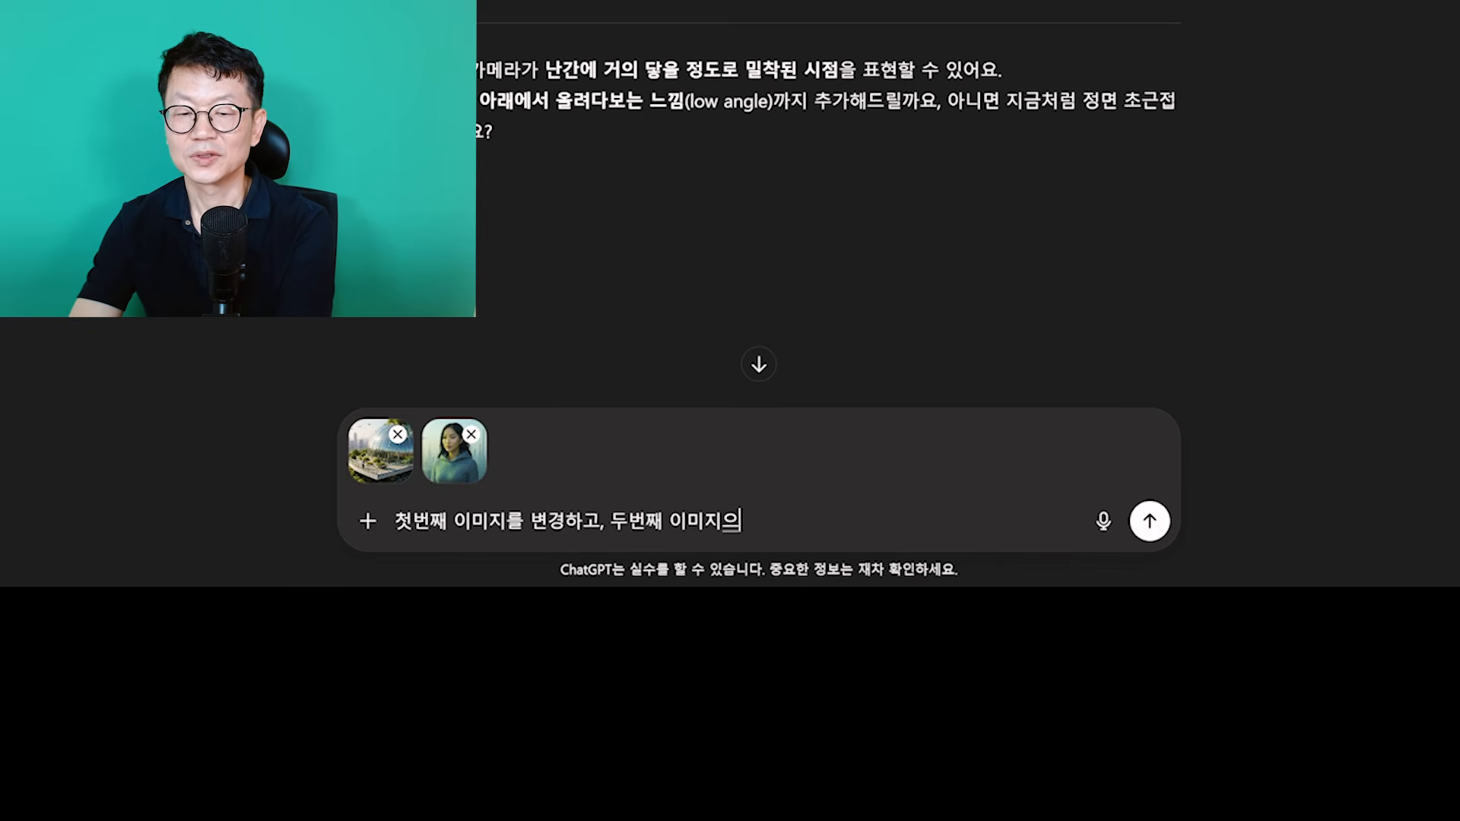
pyautogui.write(' 인물을 ㅊ참고해줘.')
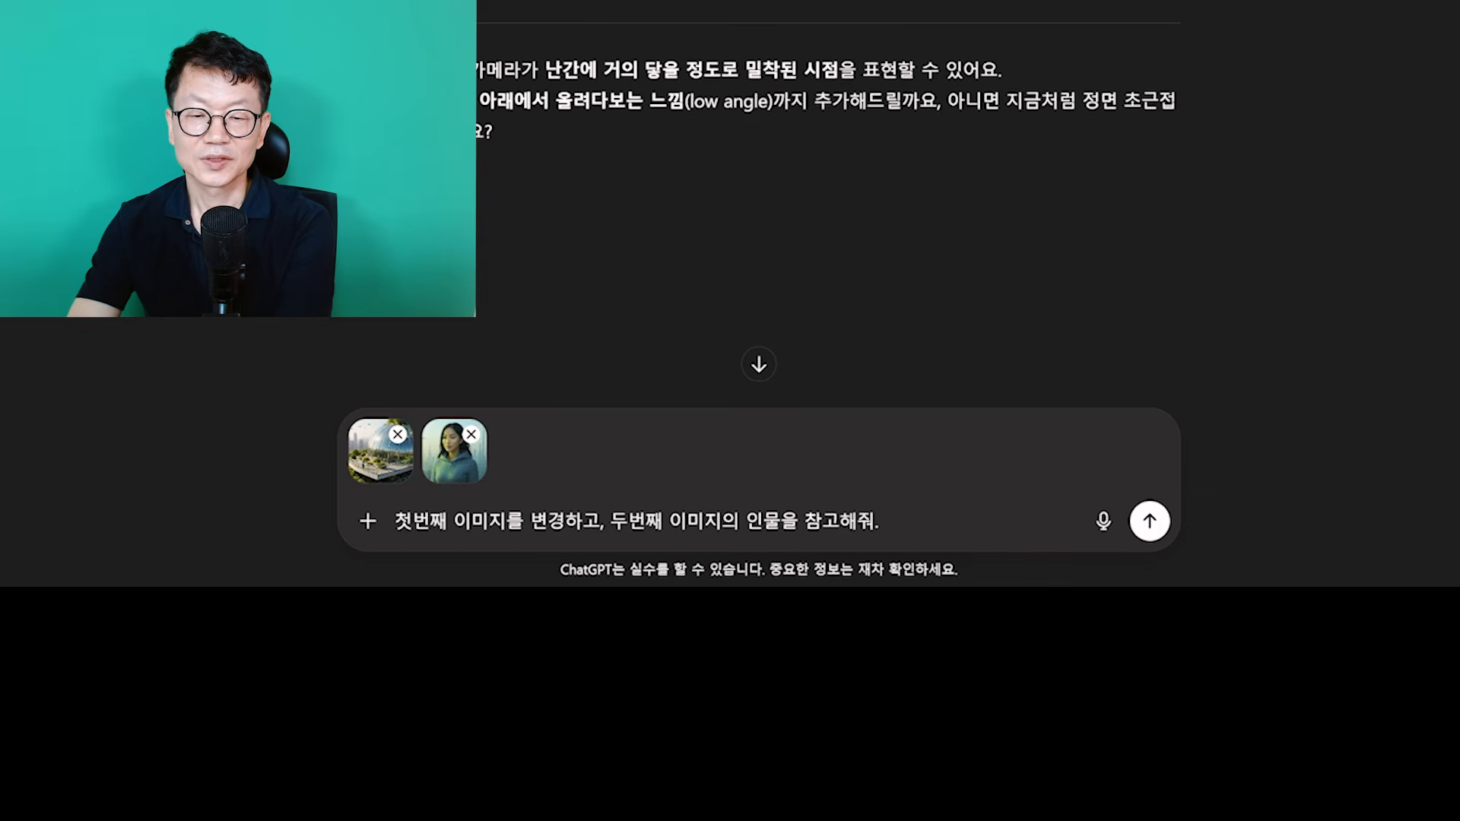
# - Extend the message with "첫번째 이미지에 서 있는 사람이 있는데, 그 사람을 두번째 이미지의 인물로 변경해줘."
pyautogui.write(' 첫번째 이미지에')
pyautogui.write(' 서')
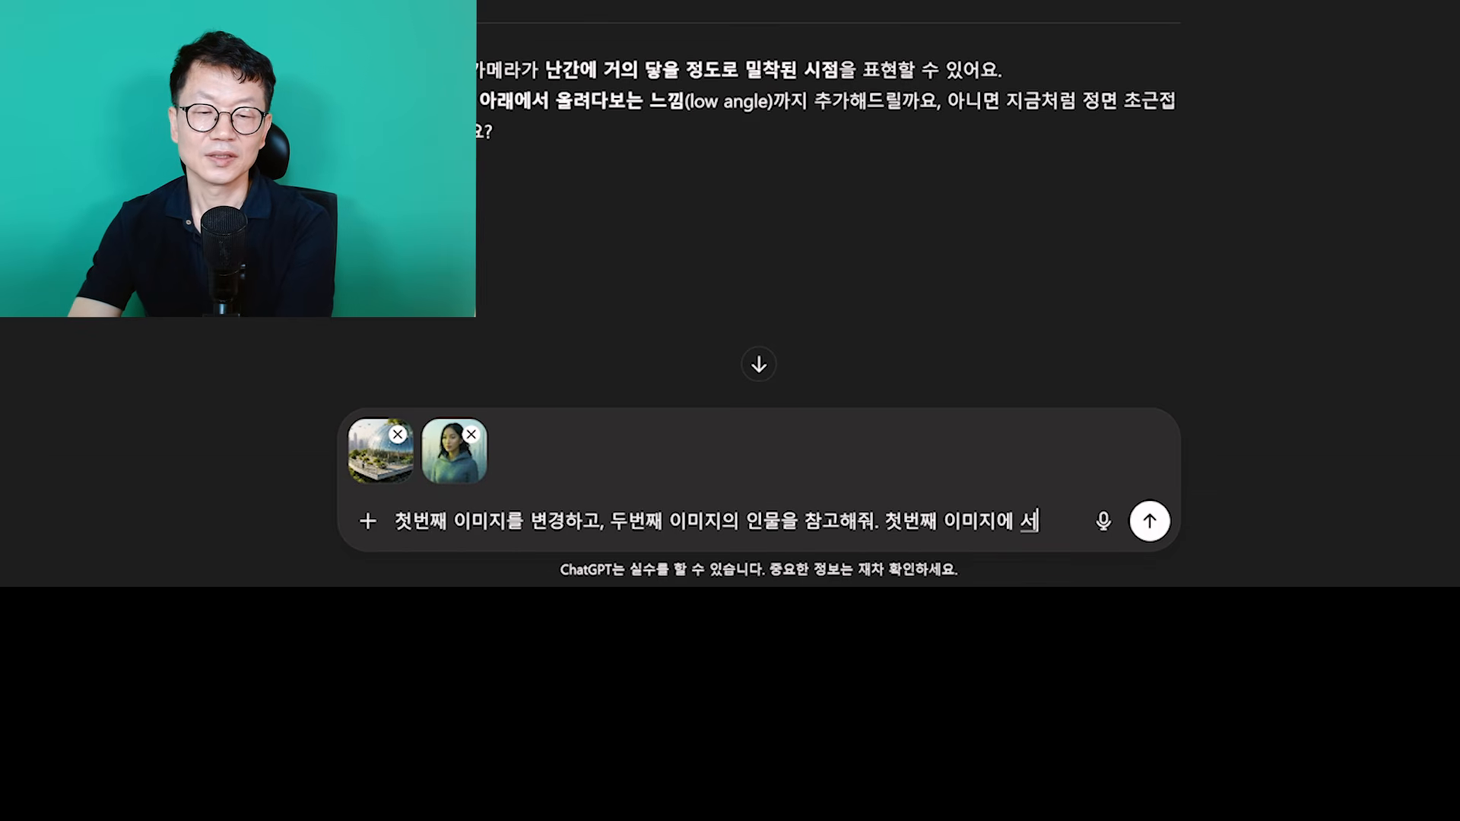
pyautogui.write(' 있는 사람')
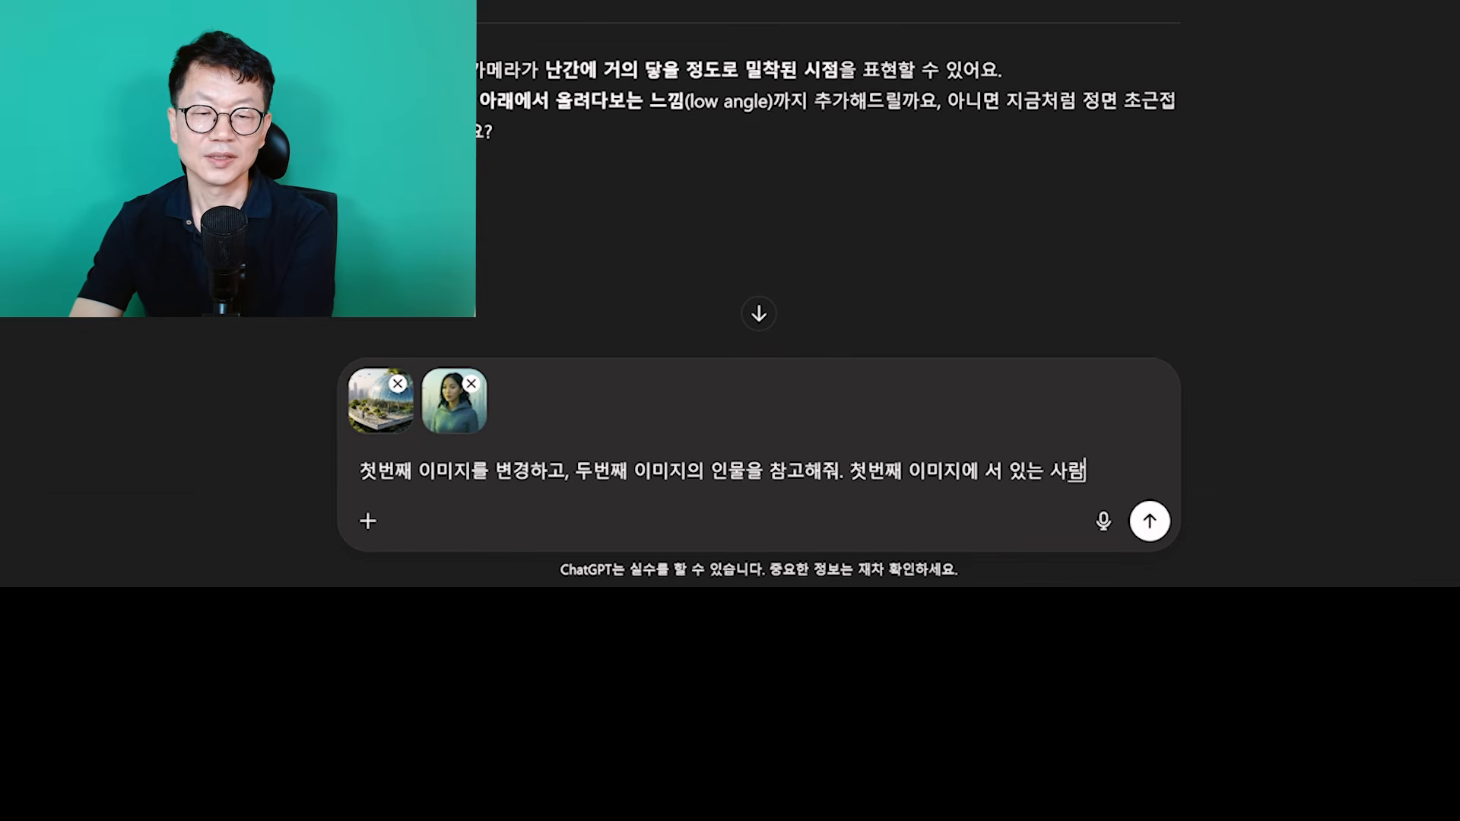
pyautogui.write('이 있는데, 그 사람을')
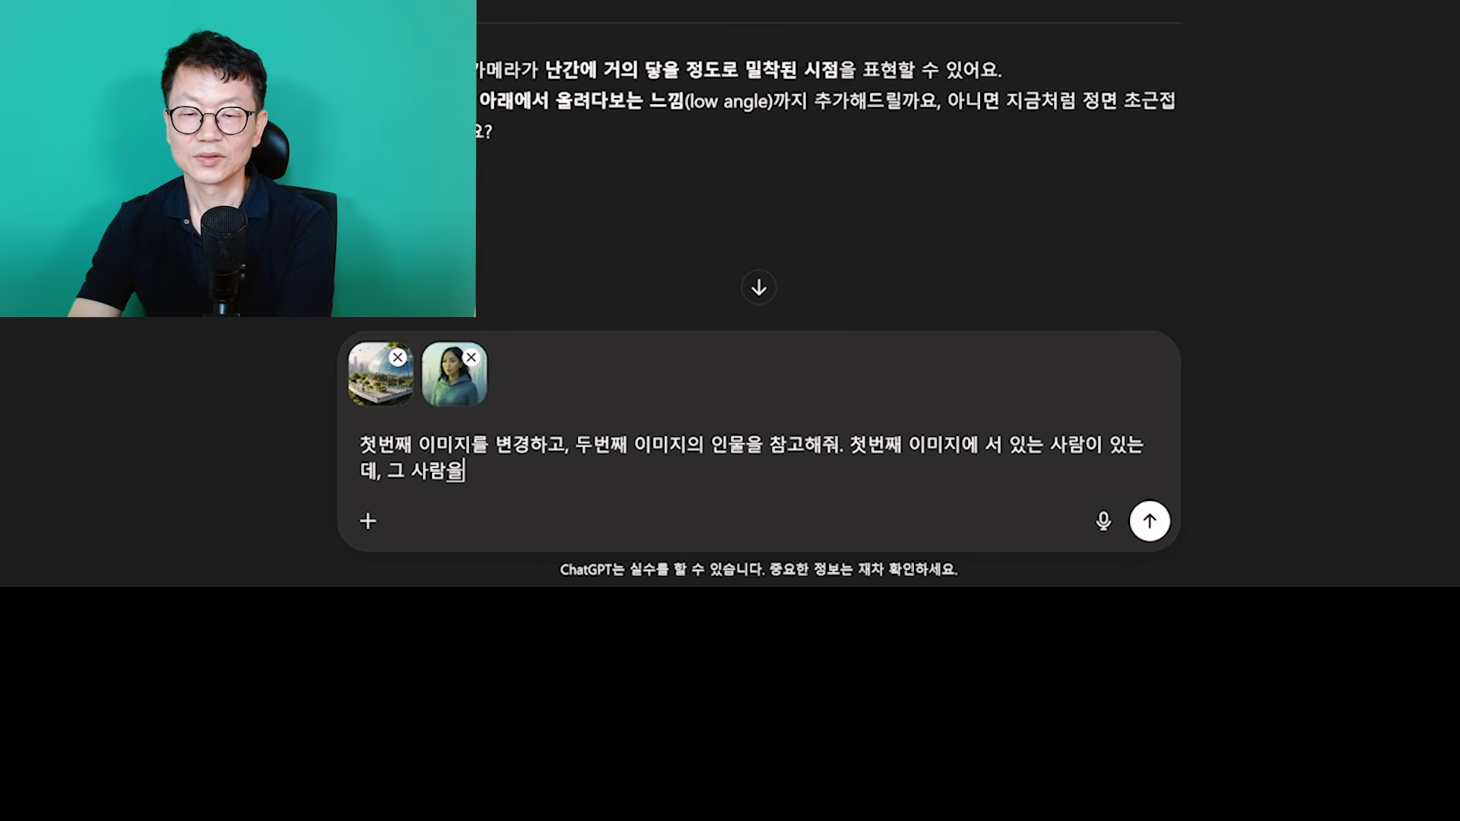
pyautogui.write(' 두번째 이미지의 ')
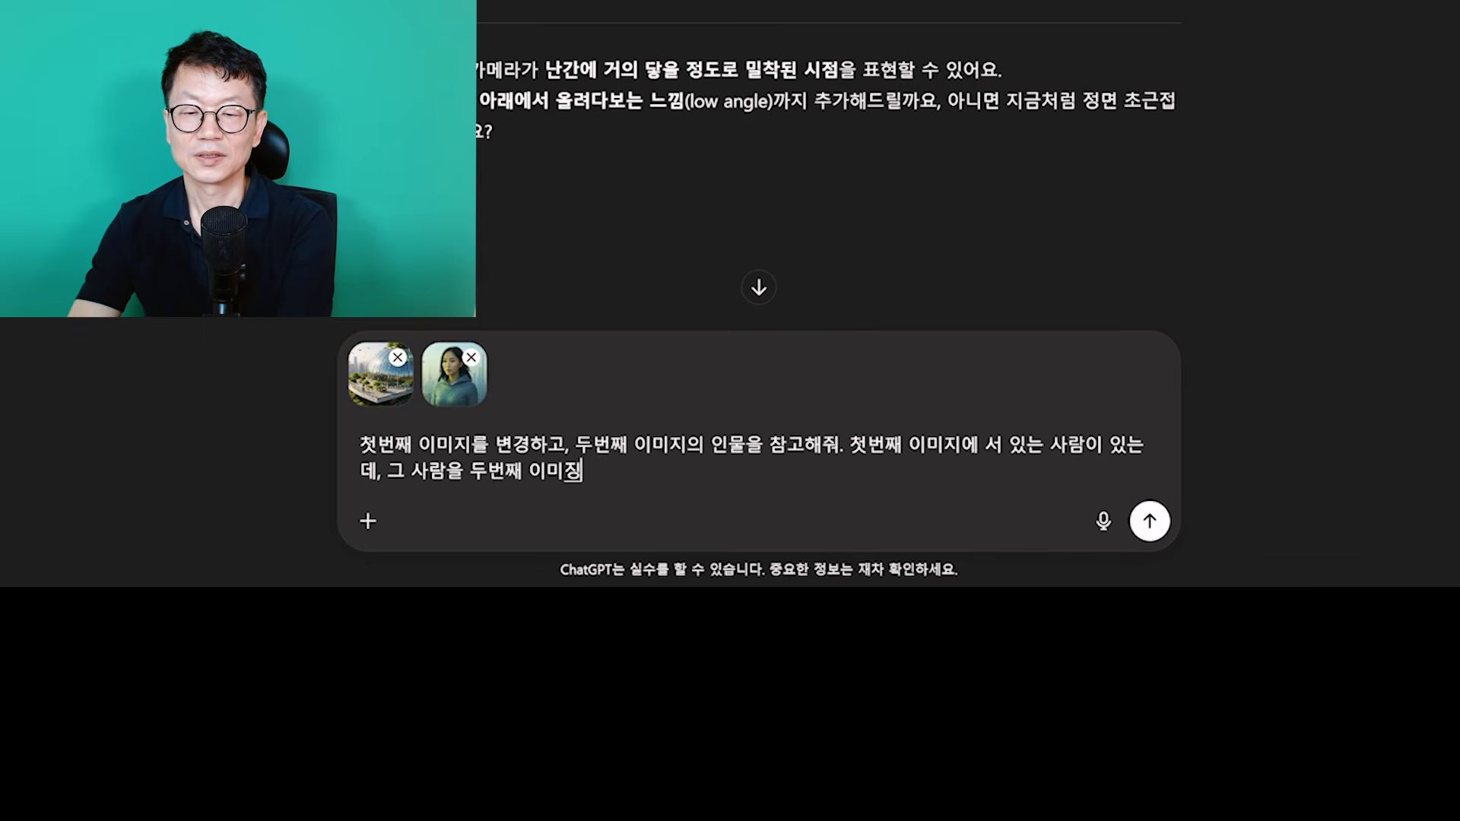
pyautogui.write('인물로 변경해줘. 전신의')
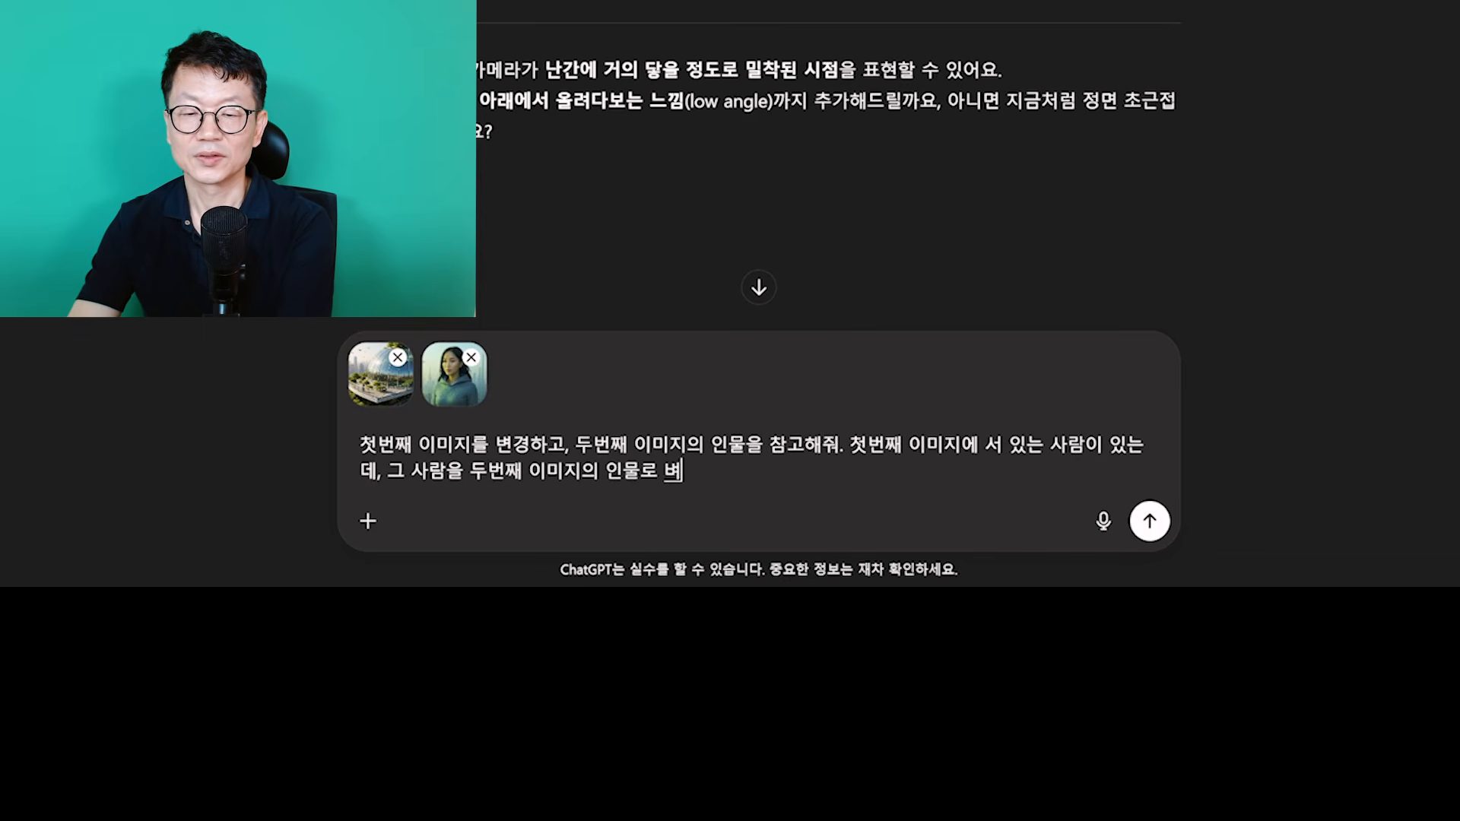
# - Finish the message with a full-body, front-facing requirement and a nano-banana prompt request, and paste the resulting prompt into LMArena
pyautogui.write(' 나')
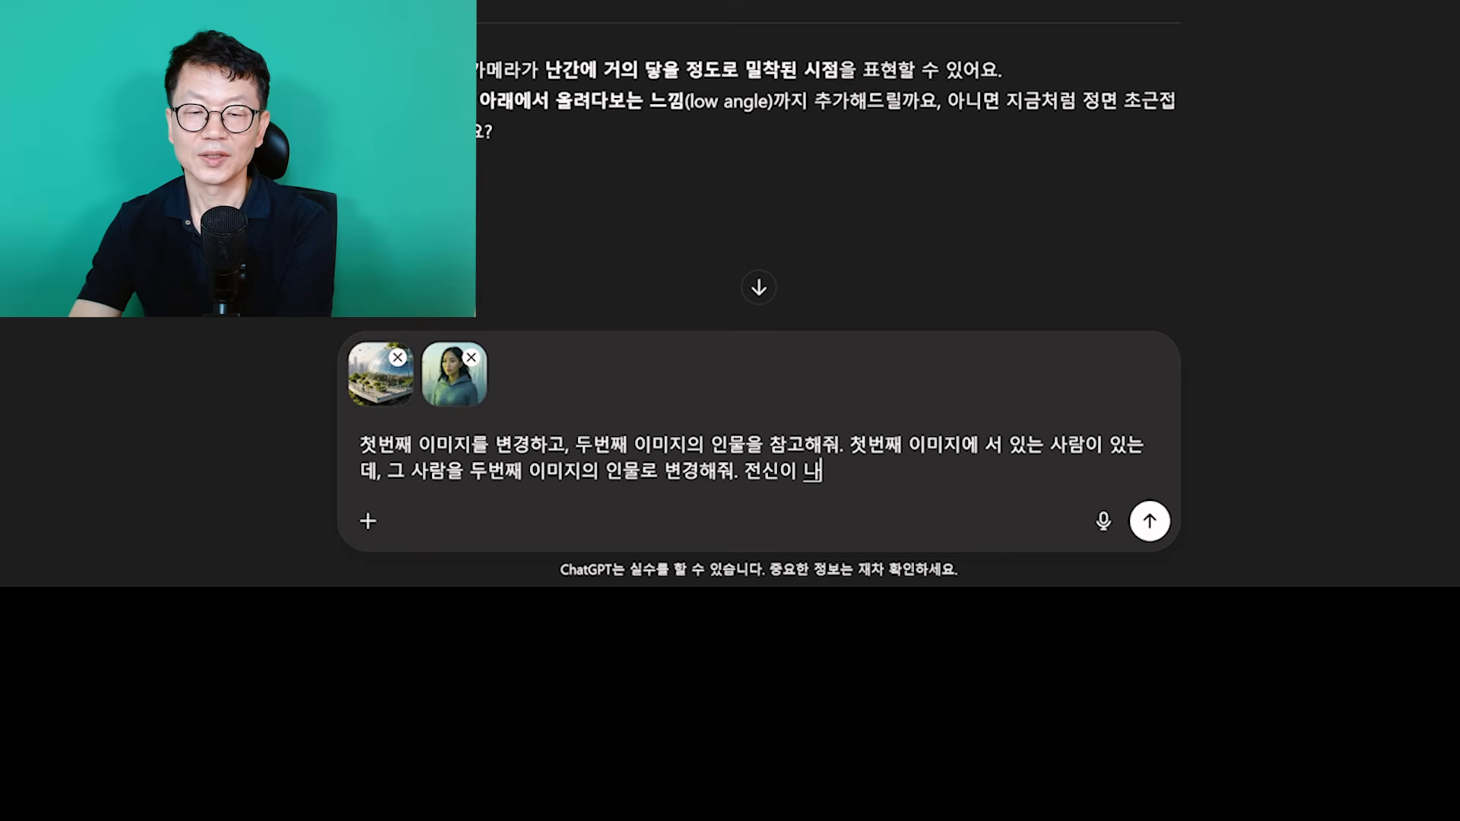
pyautogui.write('와야 하고, 전면을 보고 있에')
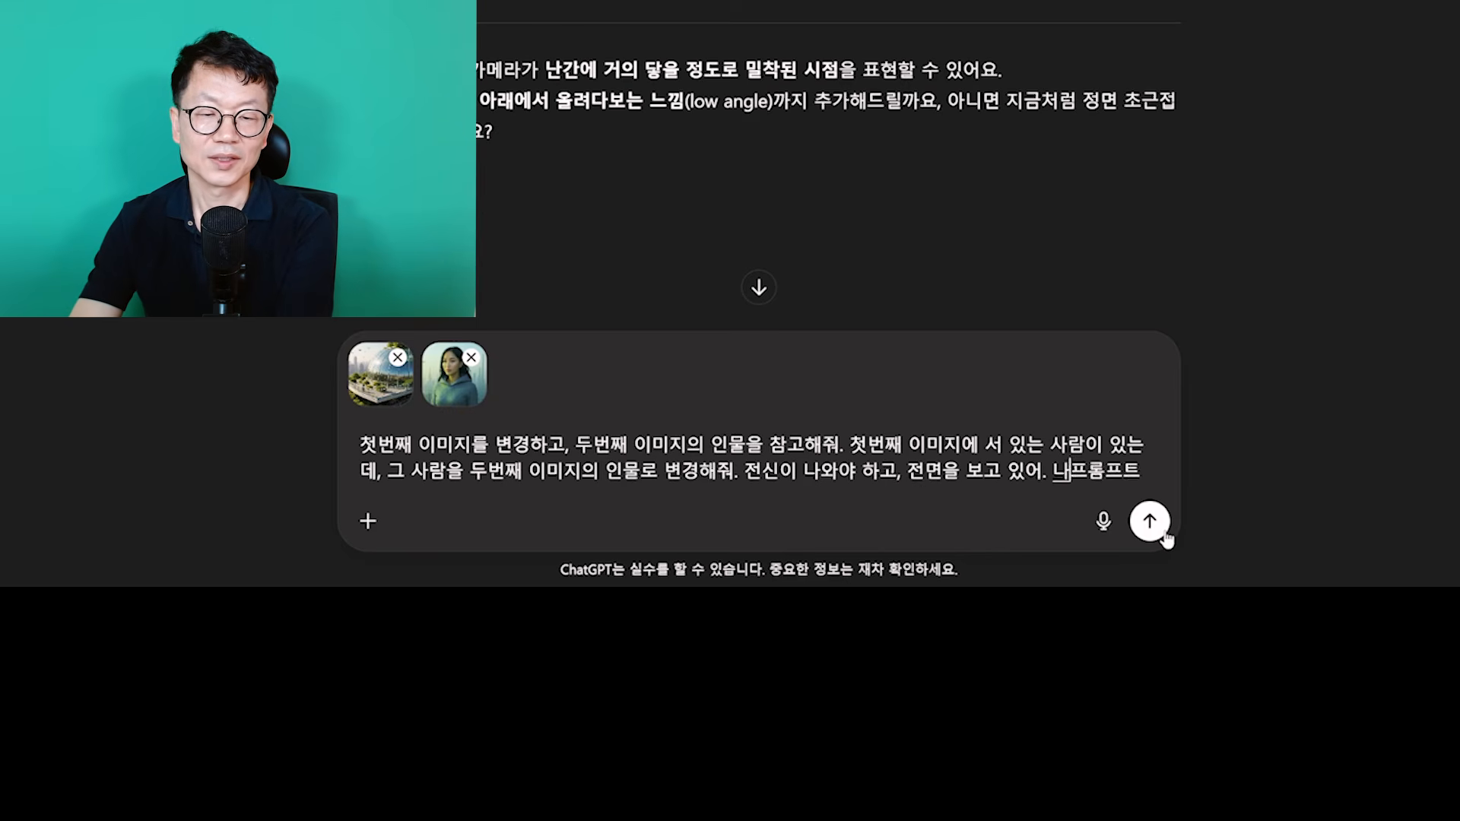
pyautogui.write('노바나')
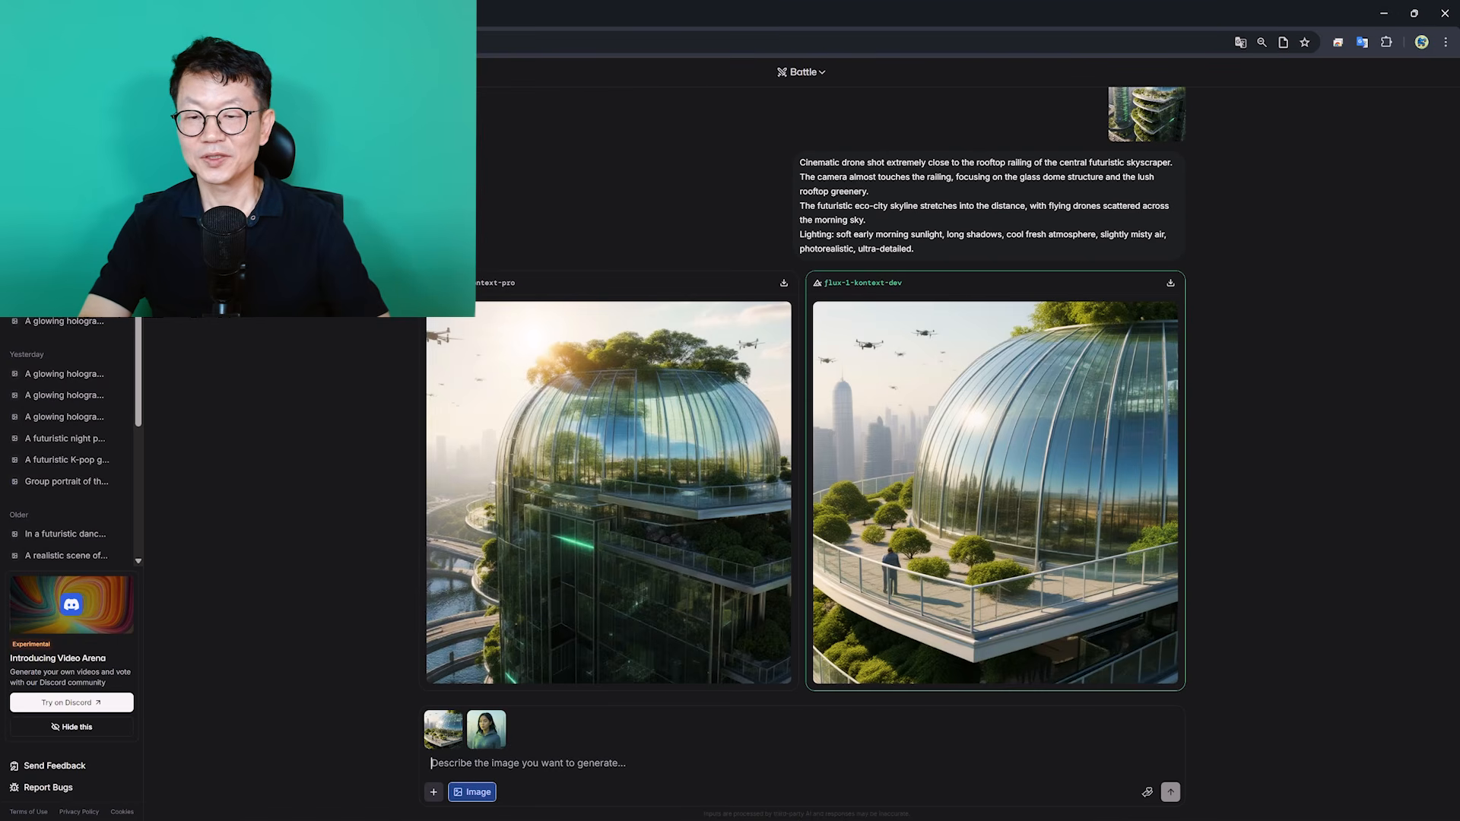
pyautogui.hotkey('ctrl', 'v')
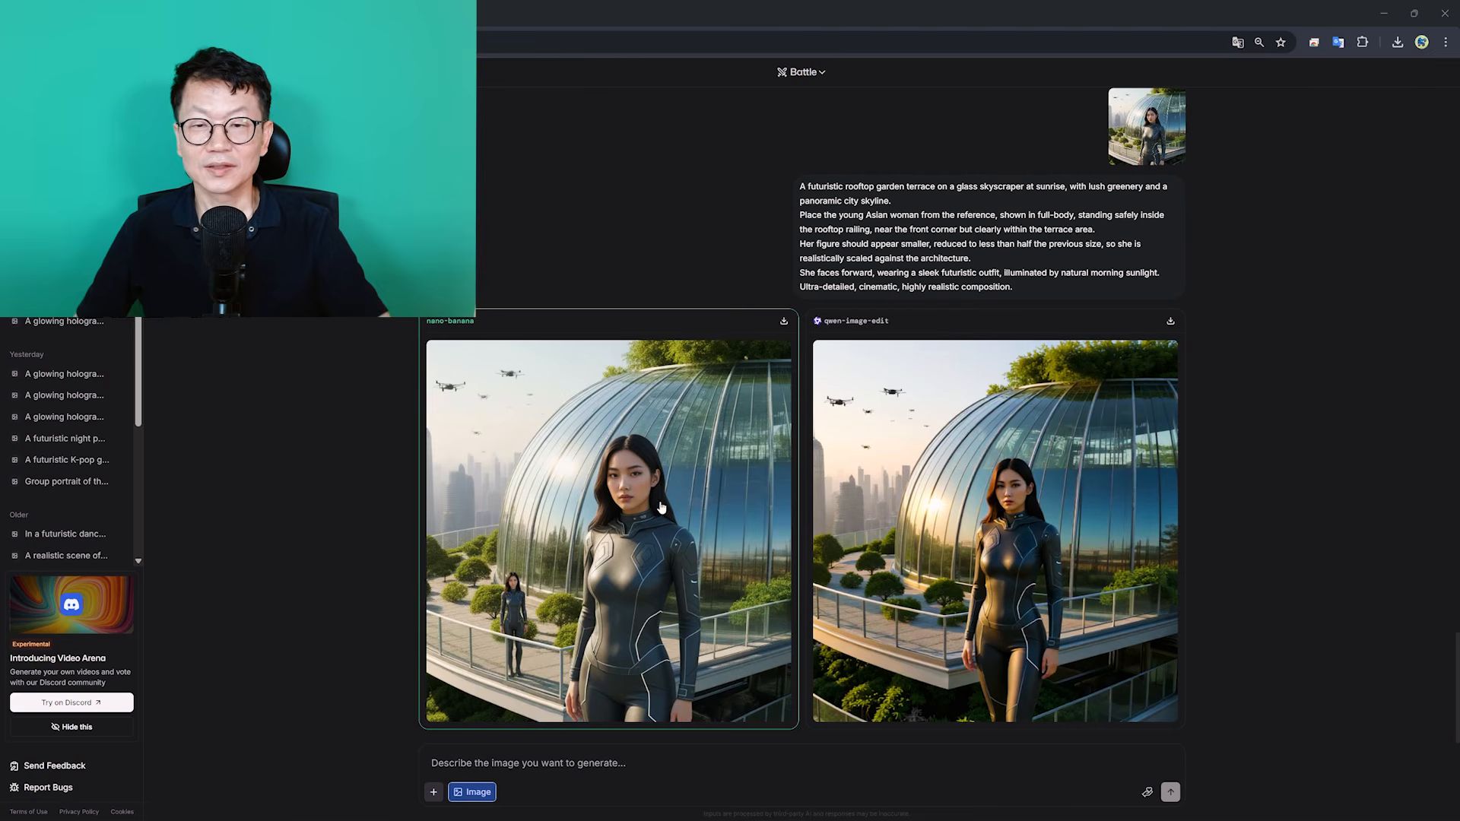
# - Inspect the nano-banana image of the woman on the rooftop terrace at full size and save it
pyautogui.click(630, 536)
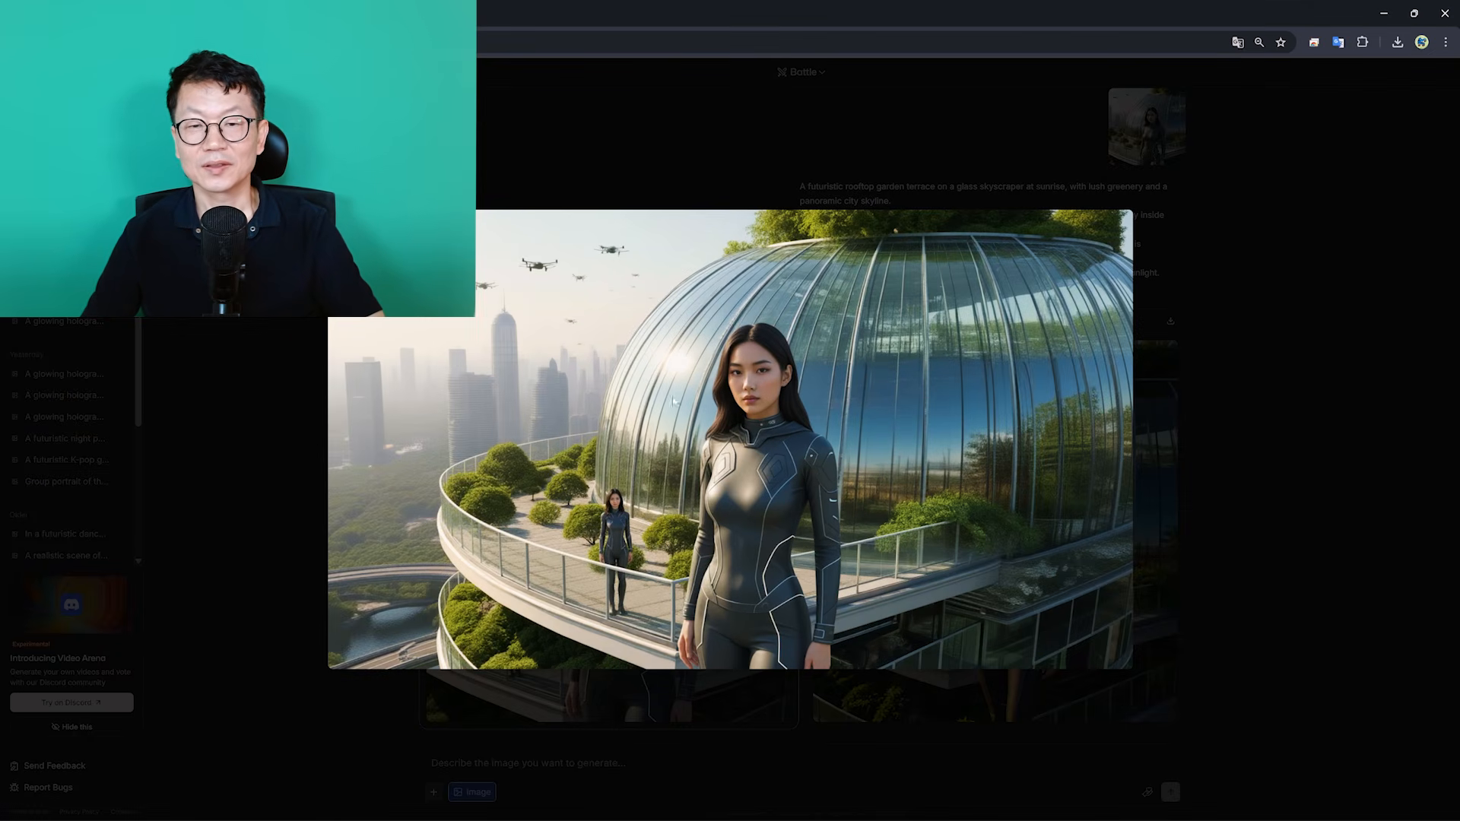
pyautogui.click(1344, 567)
pyautogui.click(746, 358)
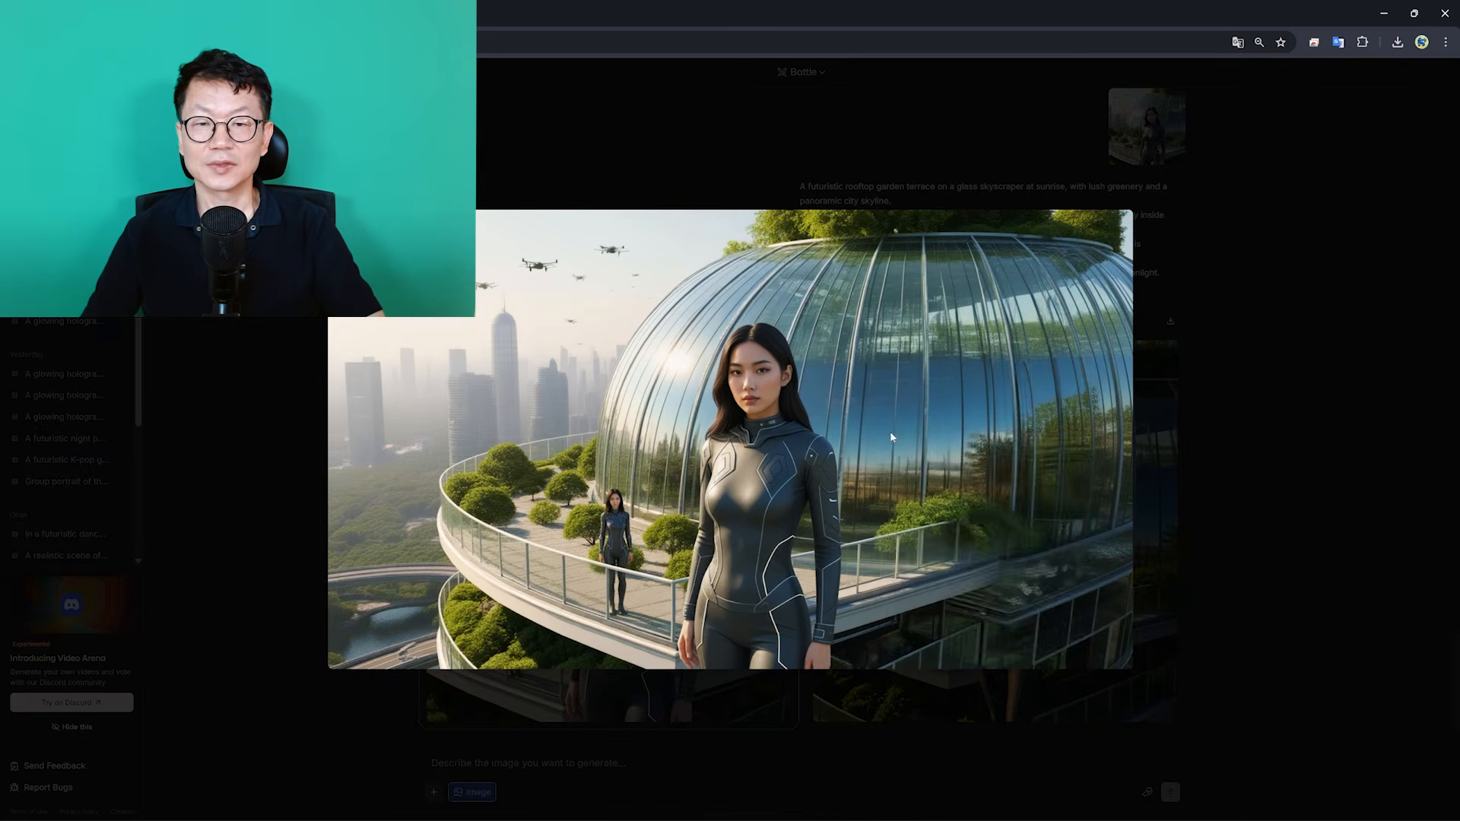
pyautogui.rightClick(890, 432)
pyautogui.click(993, 475)
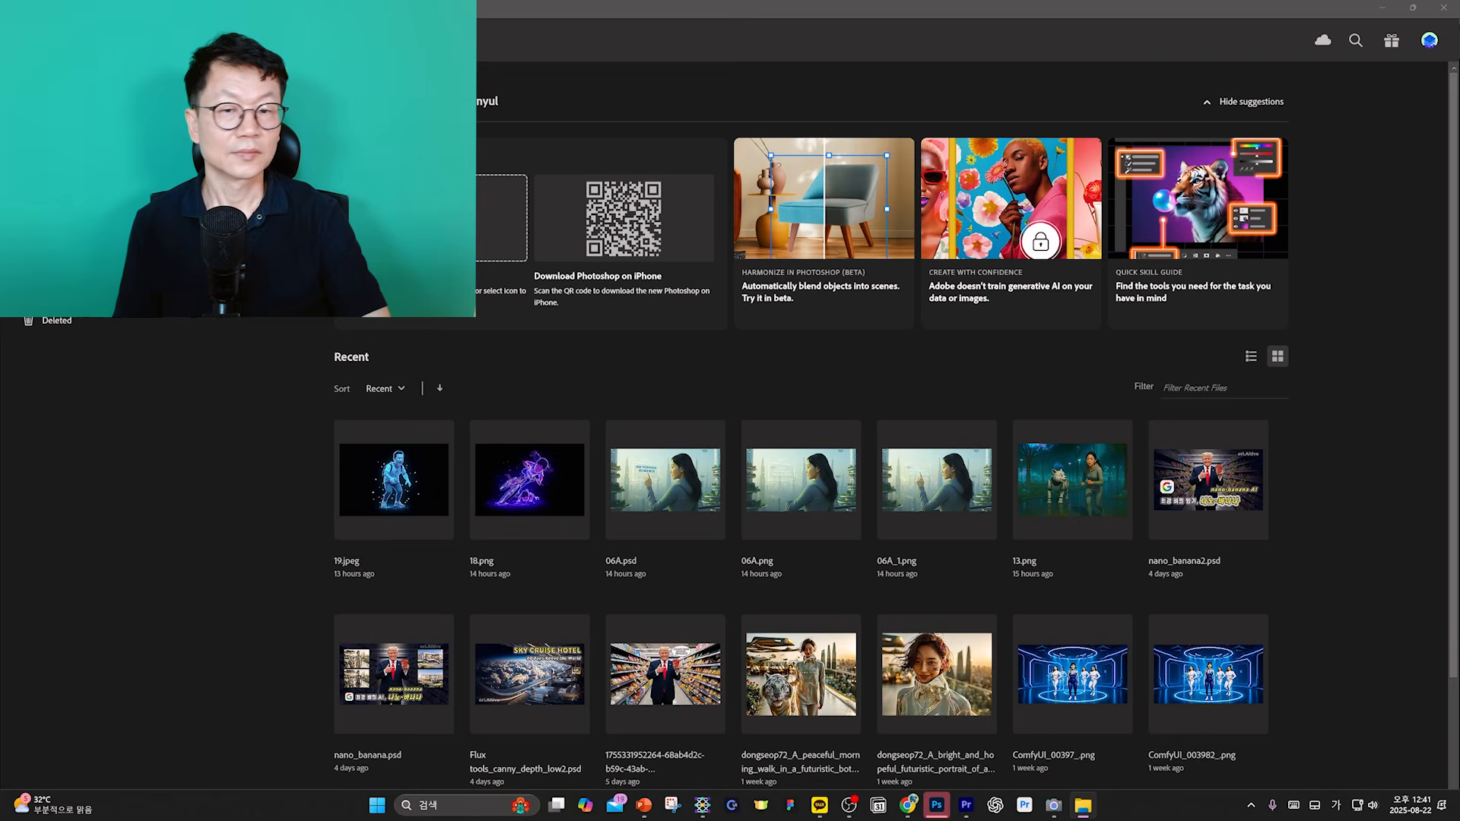
# - Open the saved rooftop image in Photoshop and select the large foreground woman with a rectangular selection to remove her
pyautogui.moveTo(339, 442); pyautogui.dragTo(288, 476)
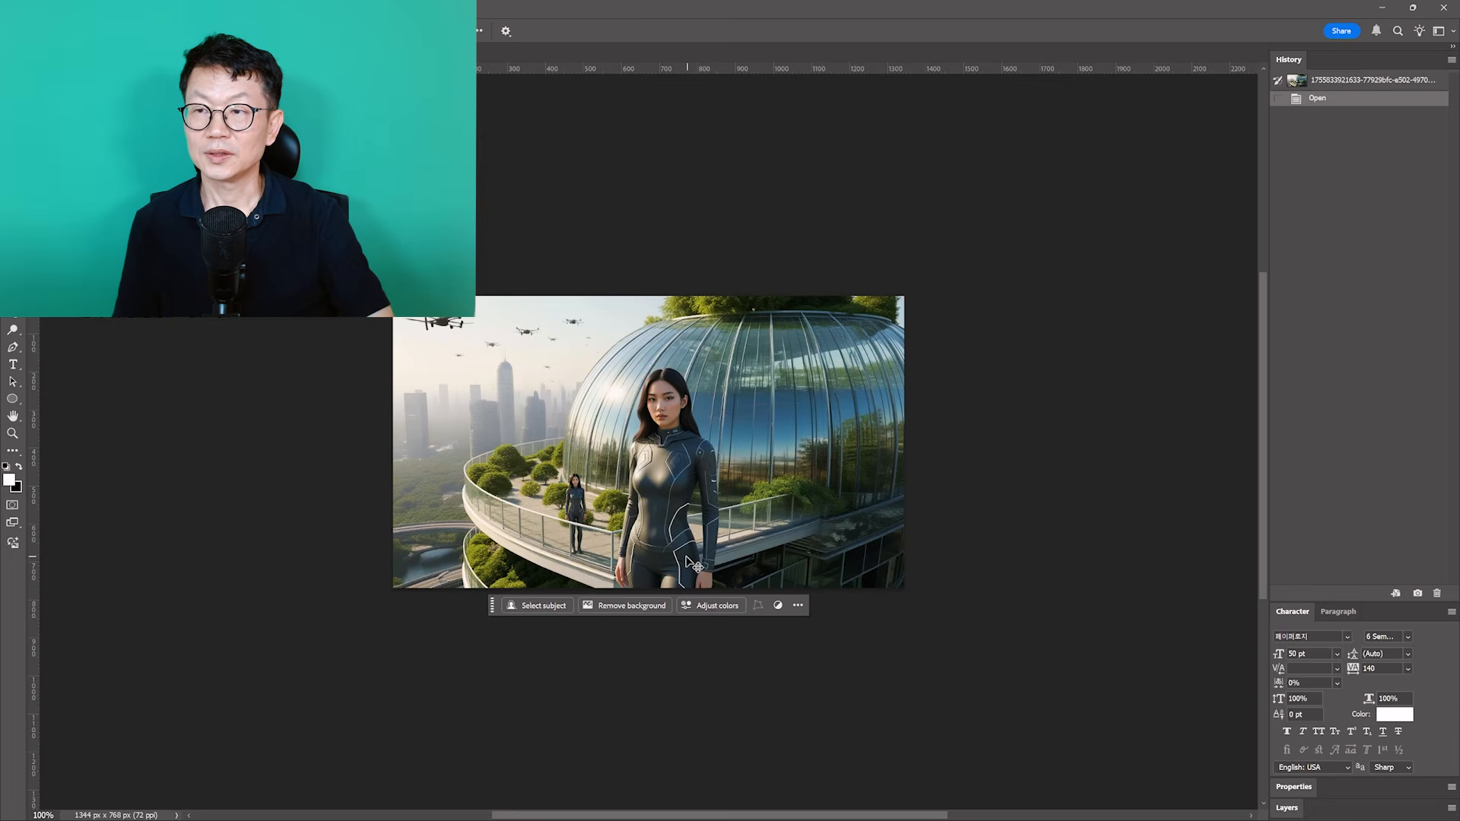
pyautogui.click(687, 563)
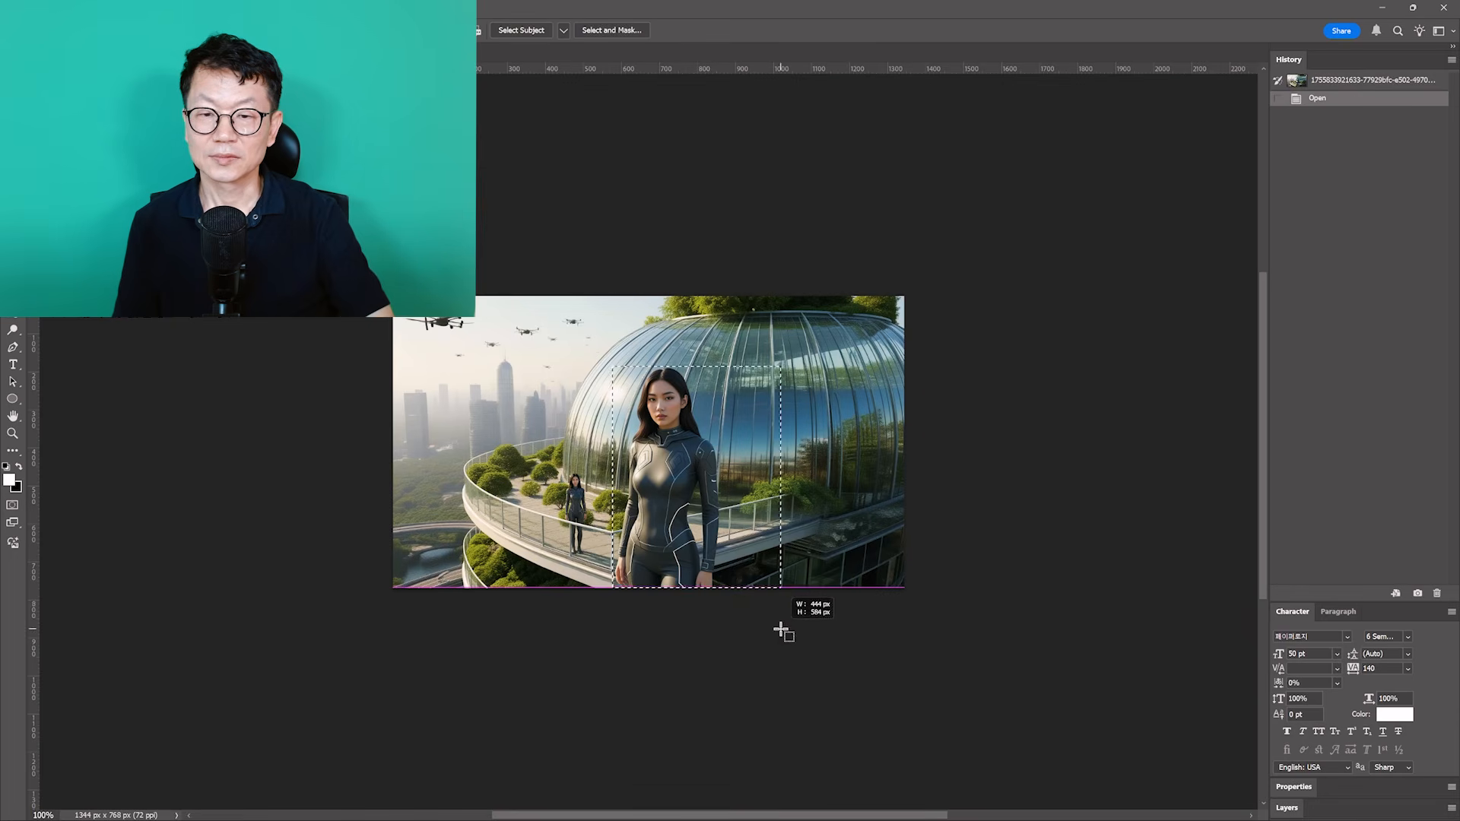
pyautogui.click(631, 613)
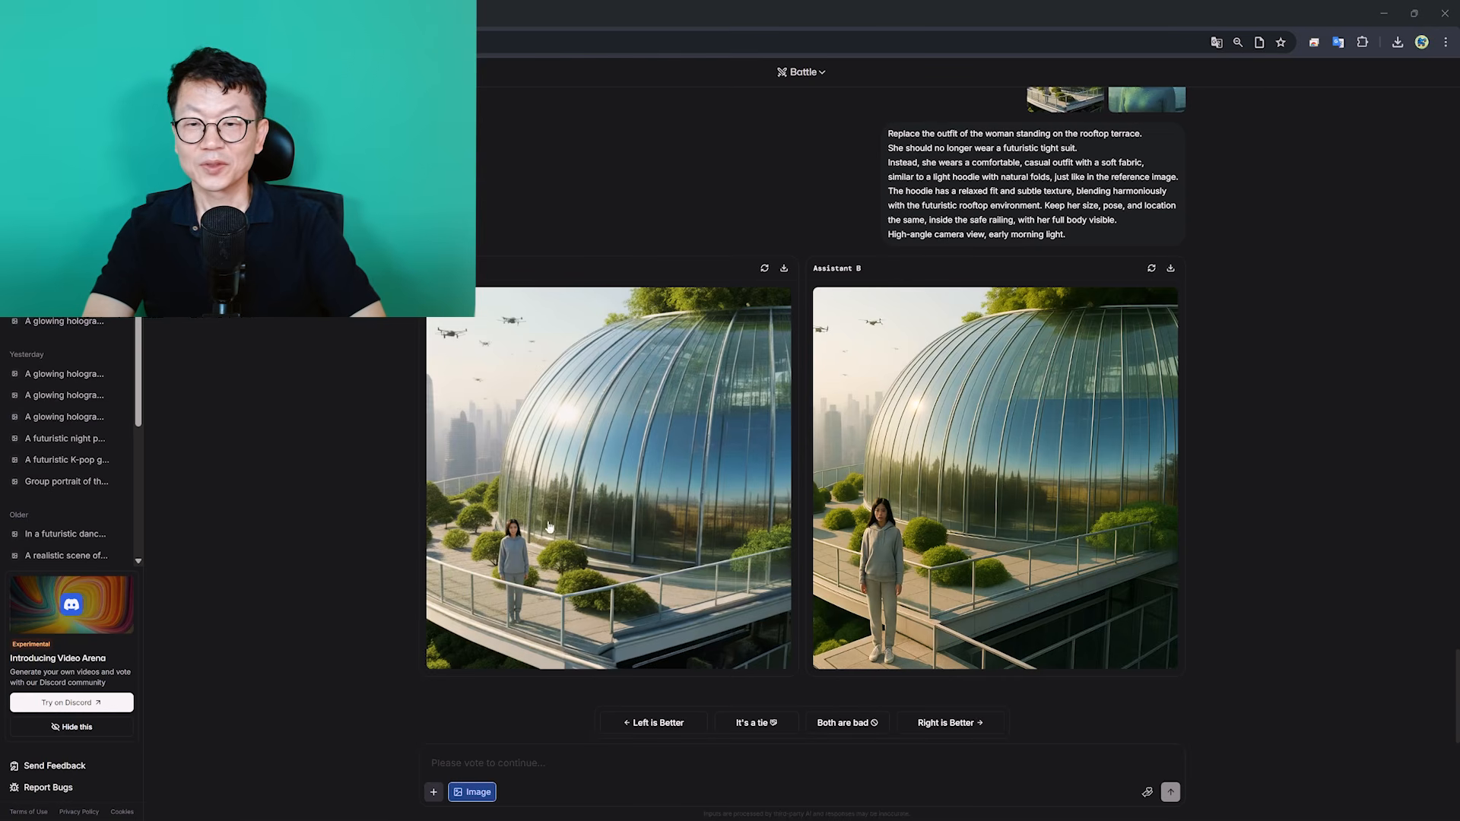
# - View Assistant A's rooftop image with the casual outfit, and switch to ComfyUI to run the first-last-frame workflow with 02_2.png as end image
pyautogui.click(551, 528)
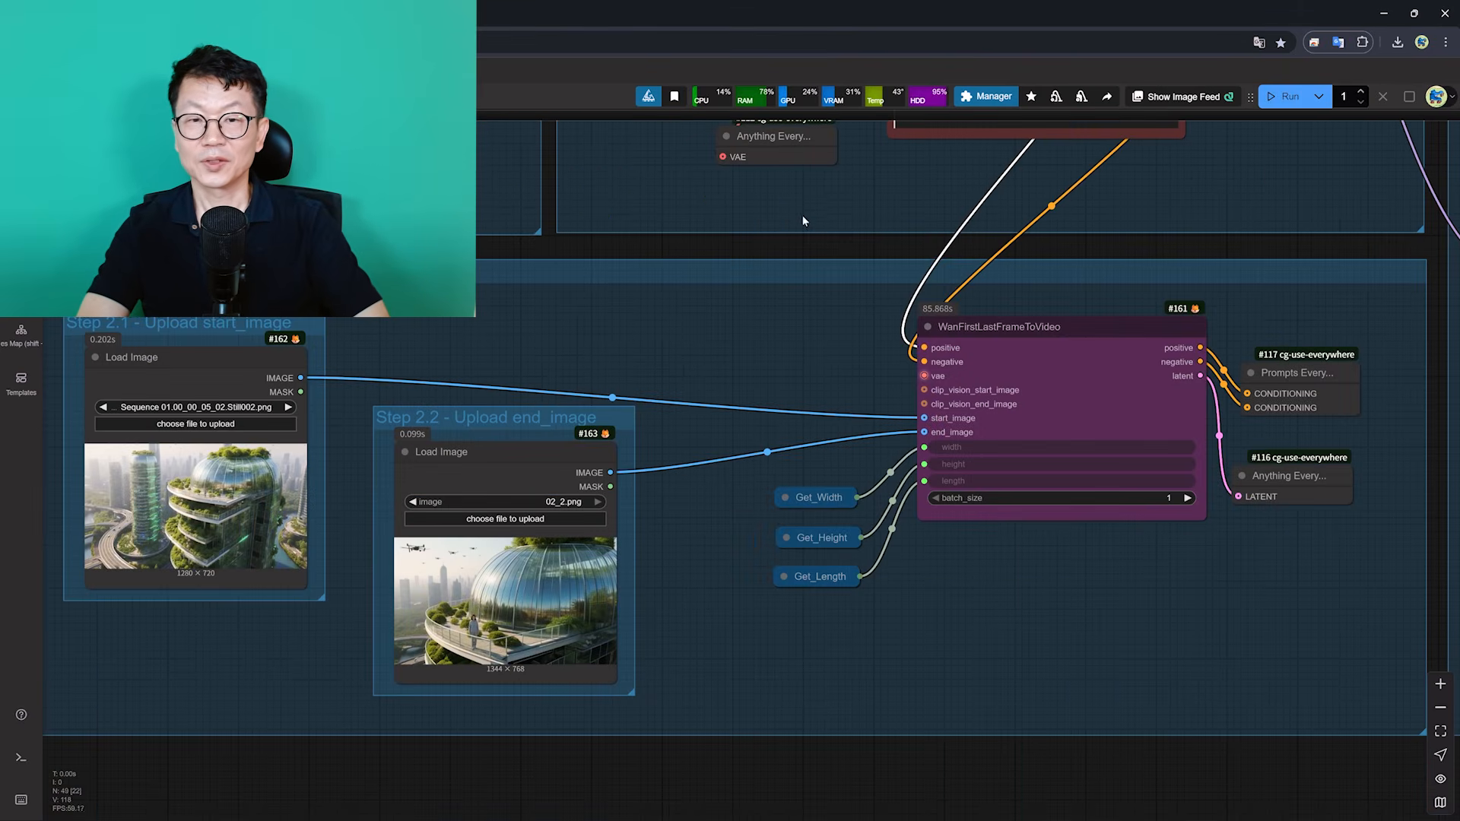
pyautogui.moveTo(806, 221); pyautogui.dragTo(659, 549)
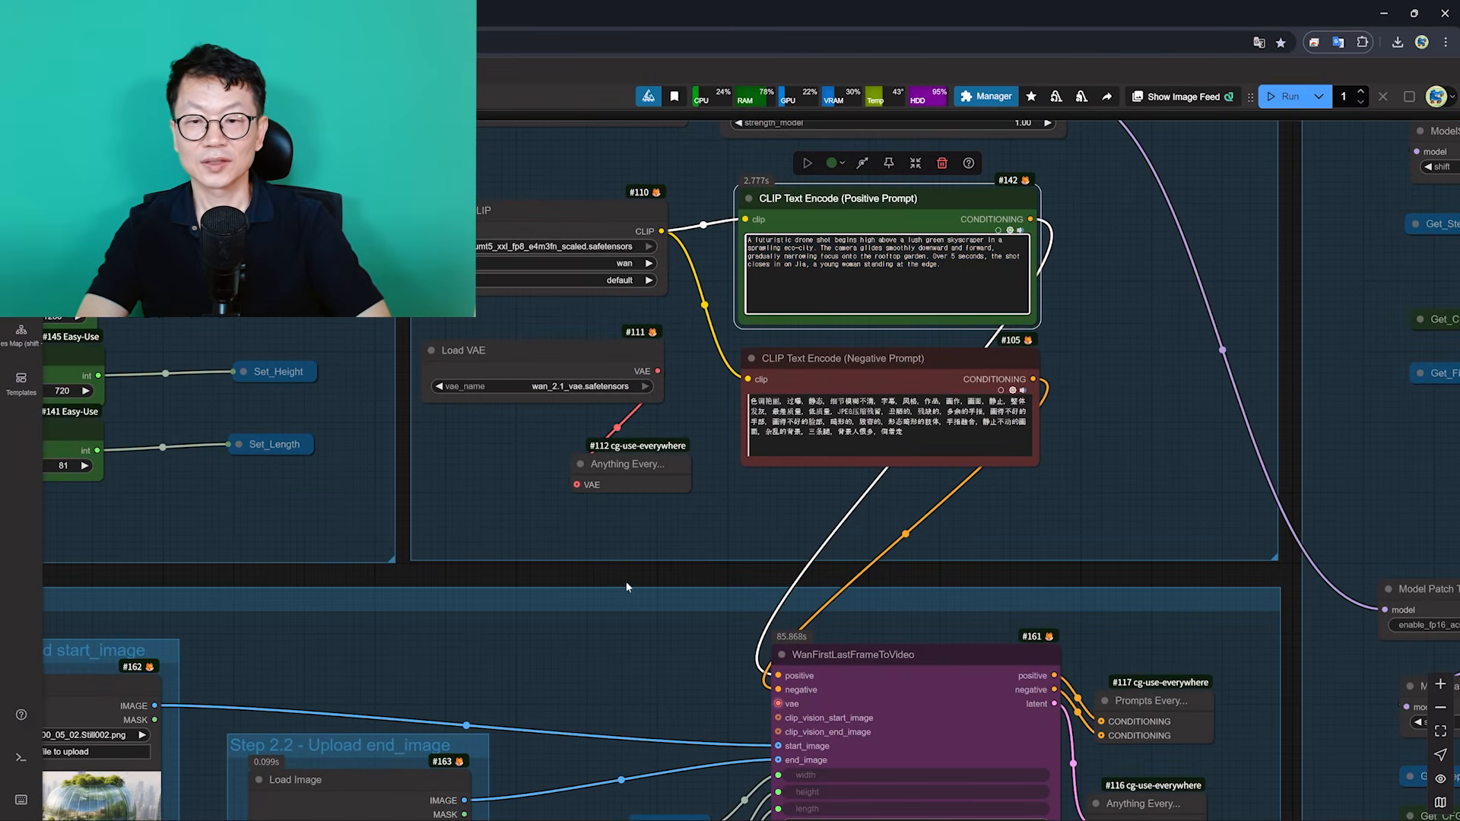
pyautogui.moveTo(627, 587); pyautogui.dragTo(685, 440)
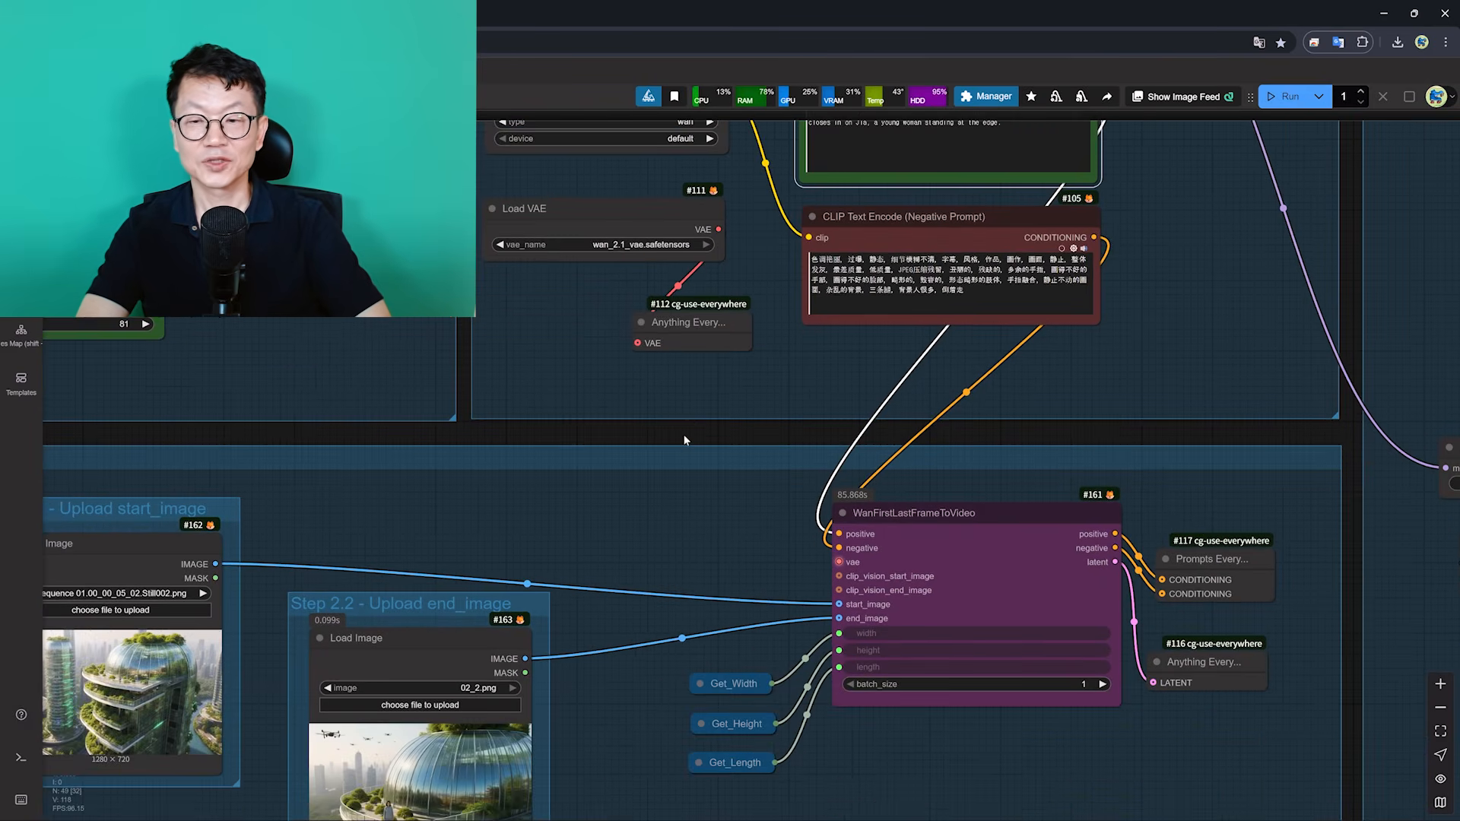
pyautogui.click(1275, 97)
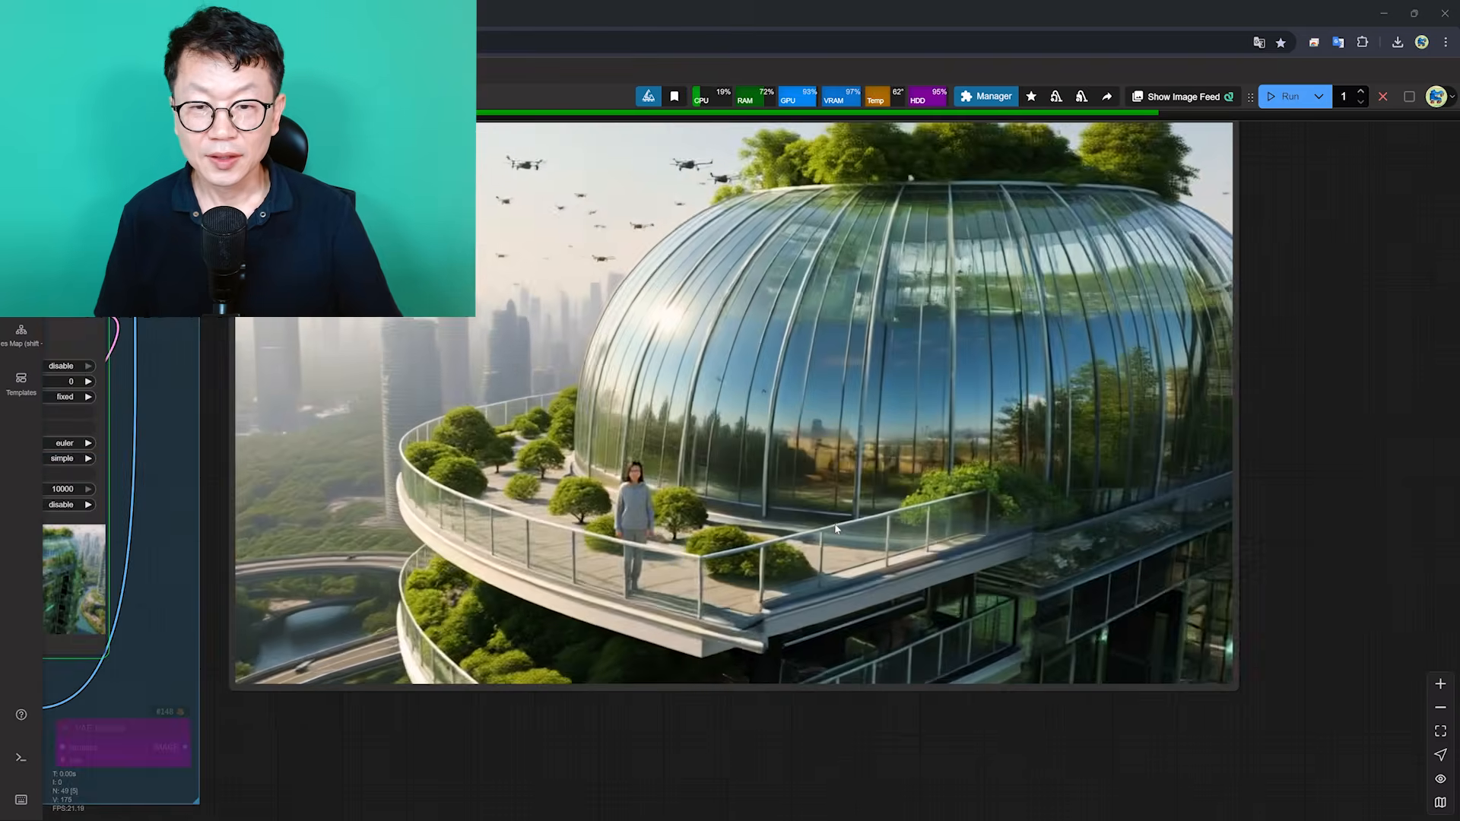
# - Examine the generated video of the drone approaching the woman on the rooftop terrace in the enlarged preview
pyautogui.scroll(1, 837, 529)
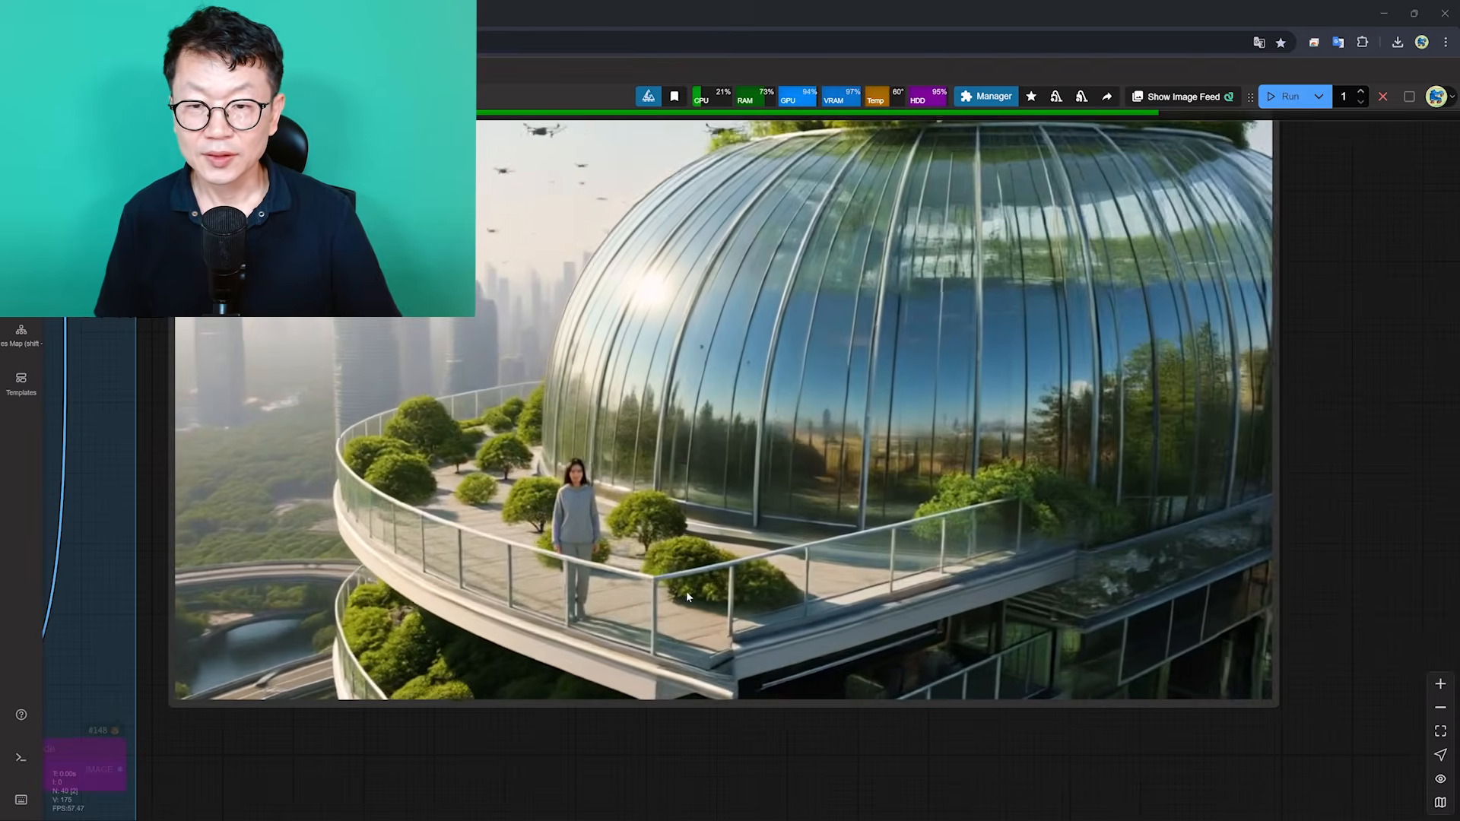
pyautogui.scroll(-2, 822, 732)
pyautogui.scroll(2, 1252, 560)
pyautogui.moveTo(1252, 560); pyautogui.dragTo(1263, 594)
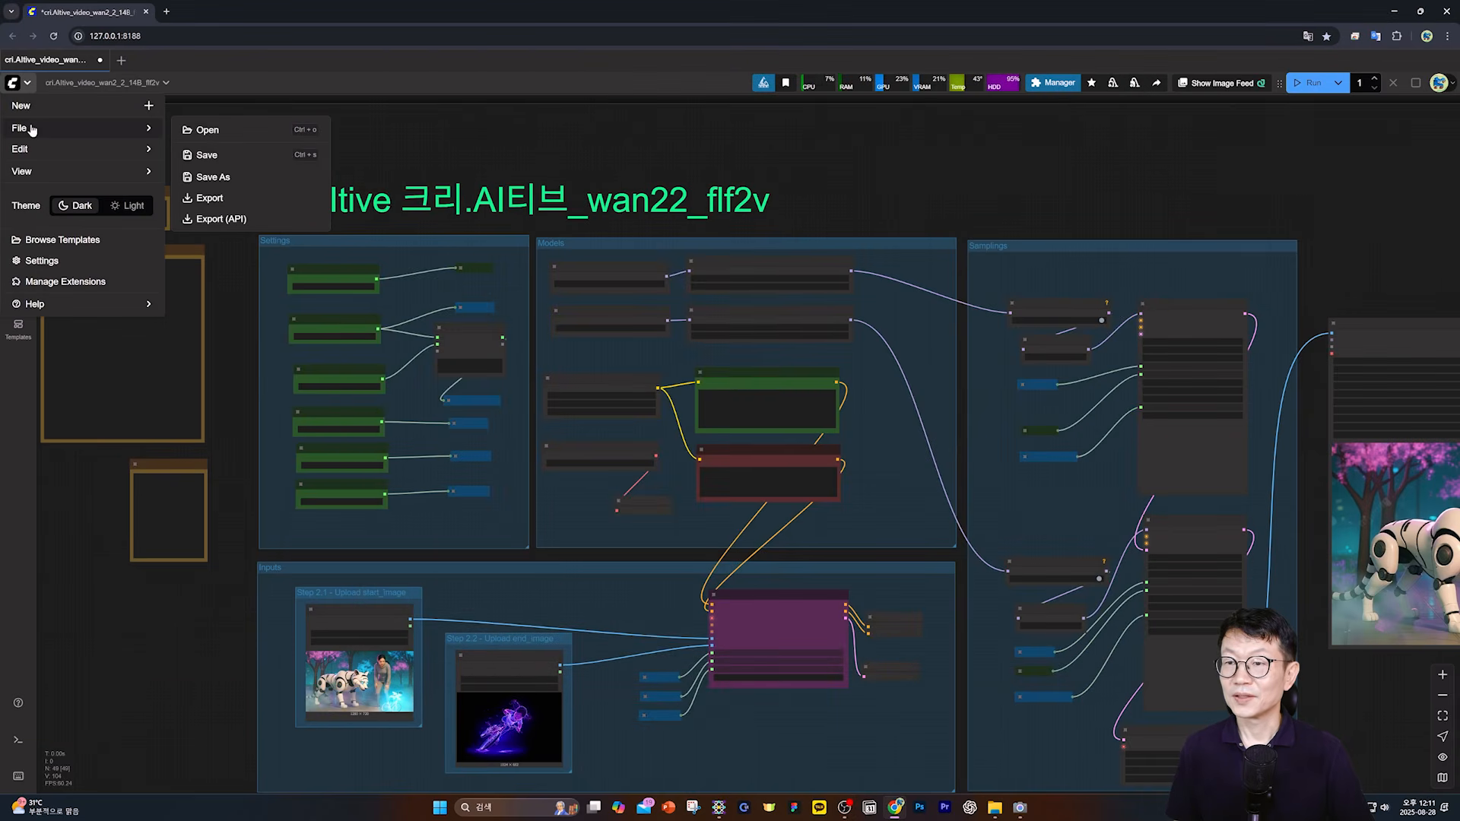
# - Open the "cri.AItive_video_upscale_16_9_Full HD" workflow and load wan22_flf2v_00008.mp4 as its source video
pyautogui.click(207, 130)
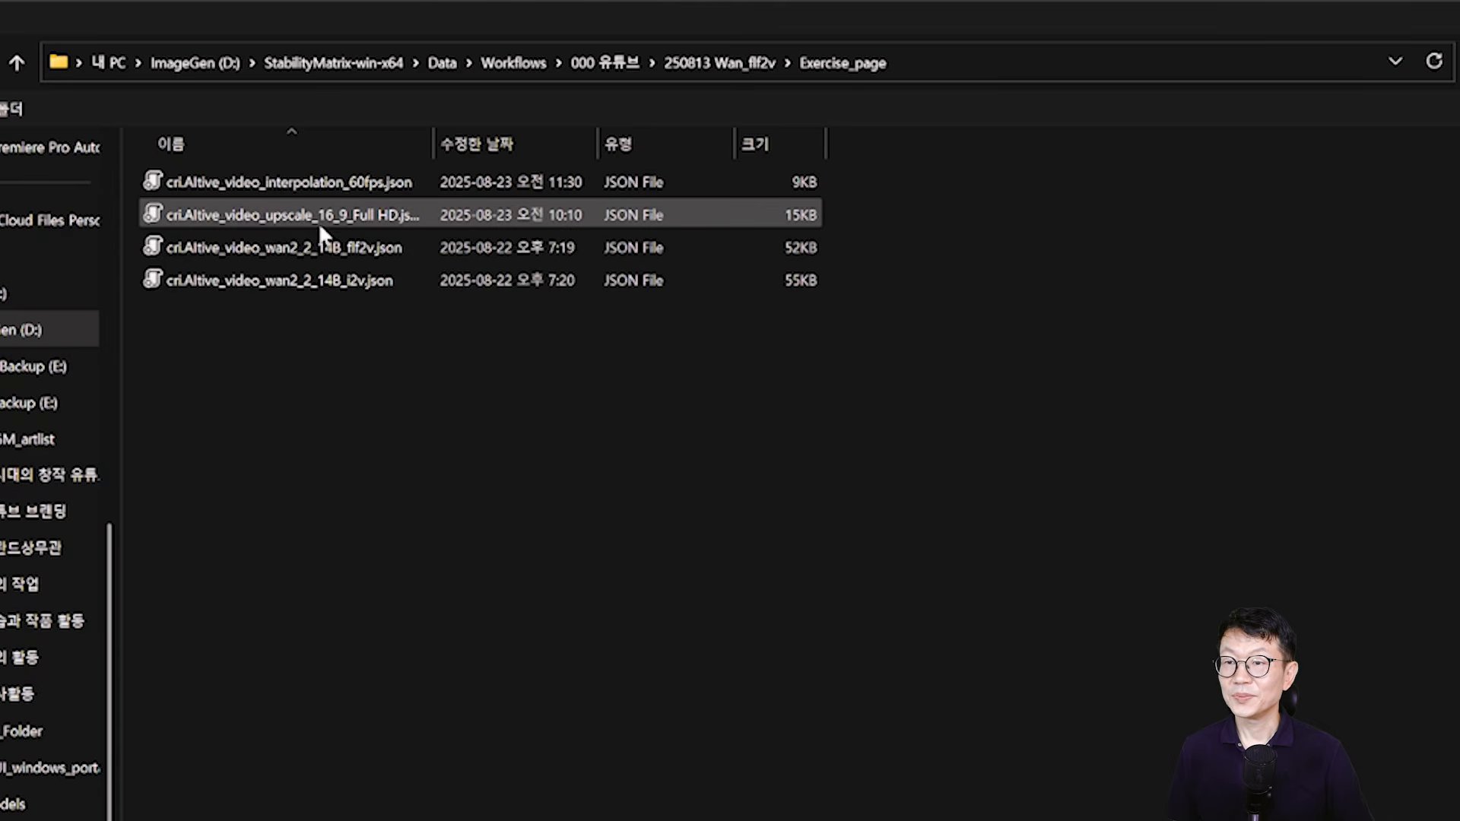
pyautogui.doubleClick(289, 217)
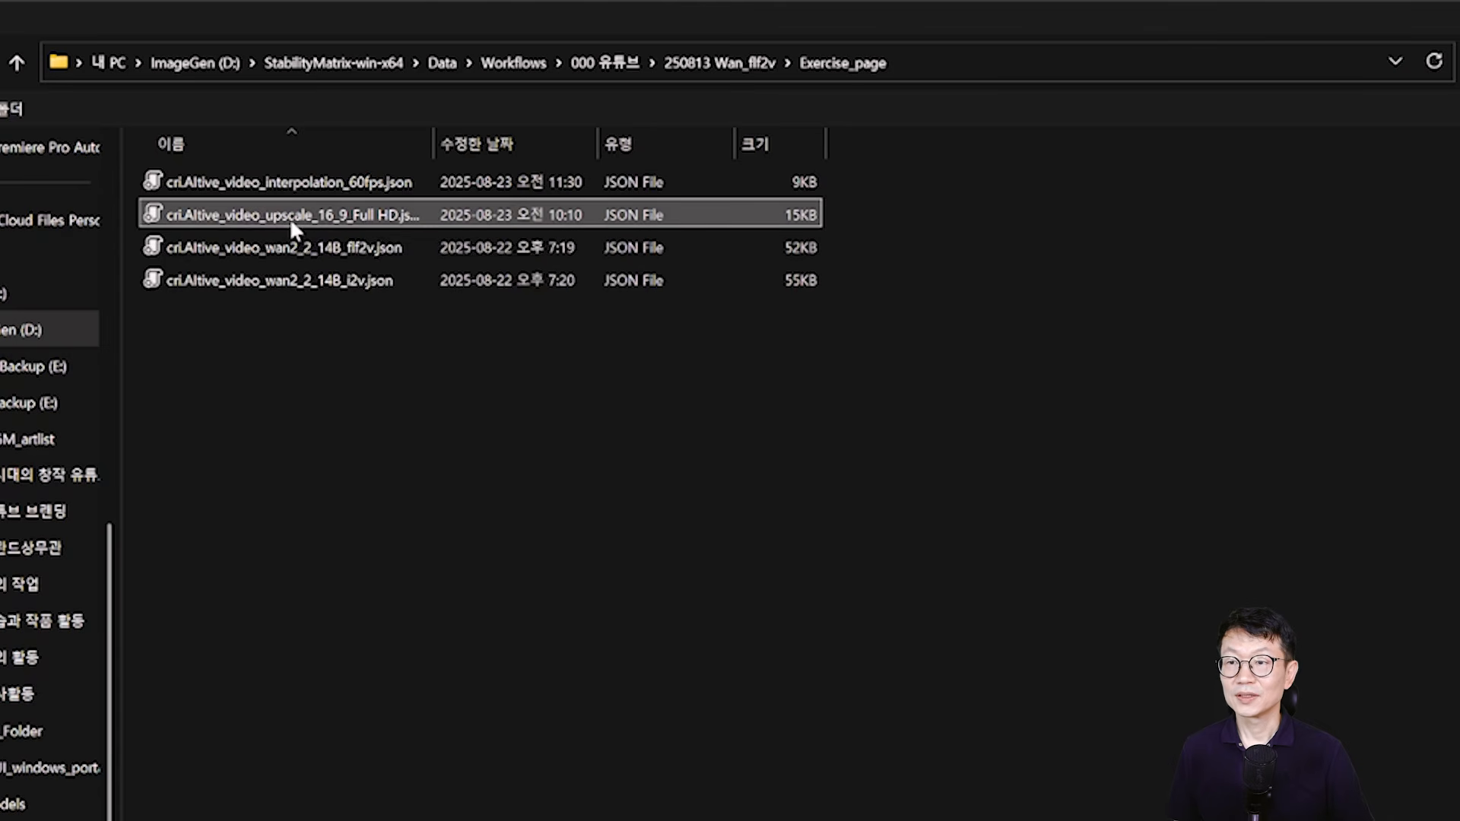
pyautogui.scroll(6, 339, 394)
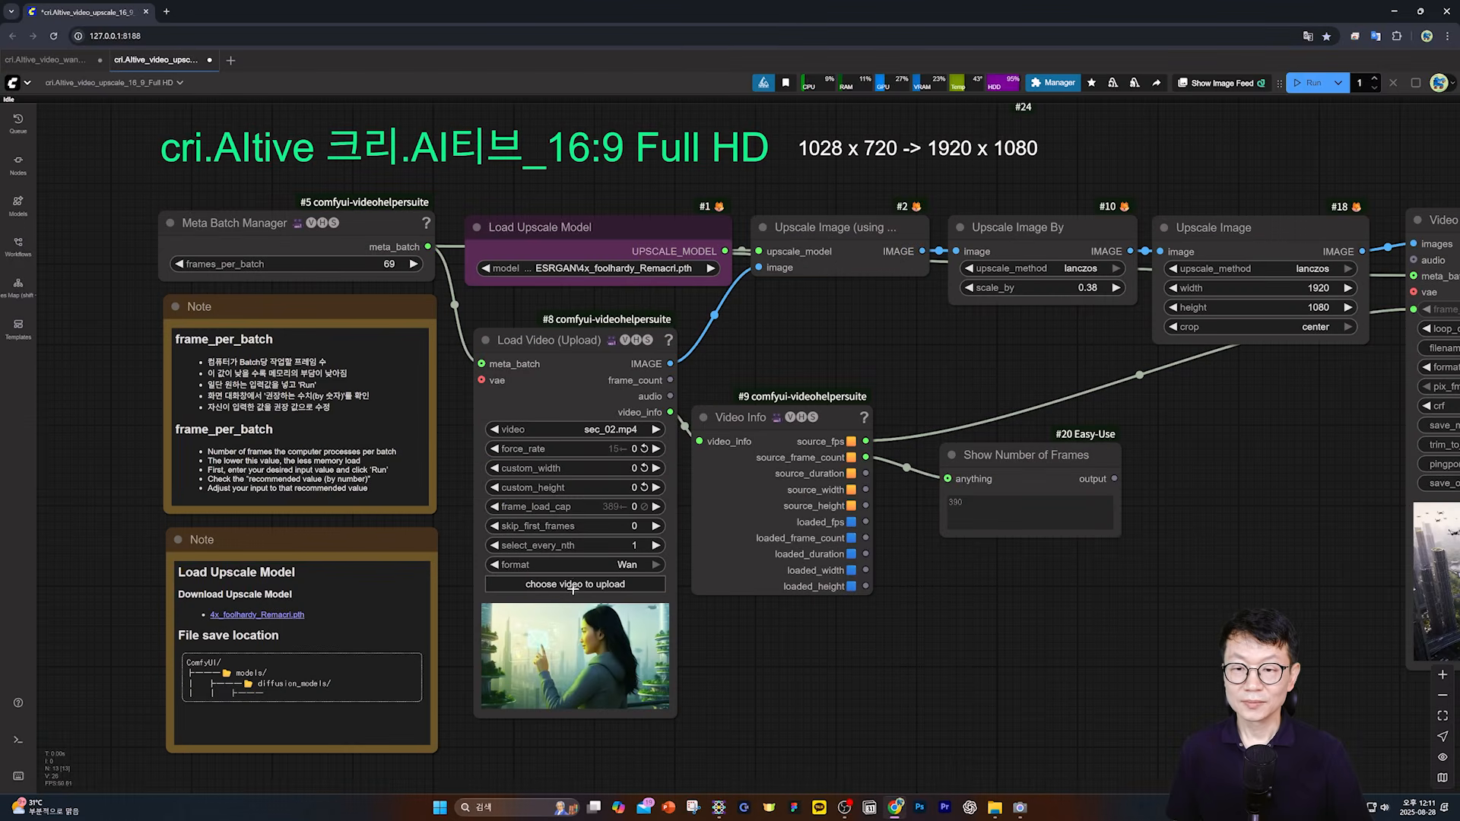
pyautogui.click(573, 584)
pyautogui.doubleClick(500, 379)
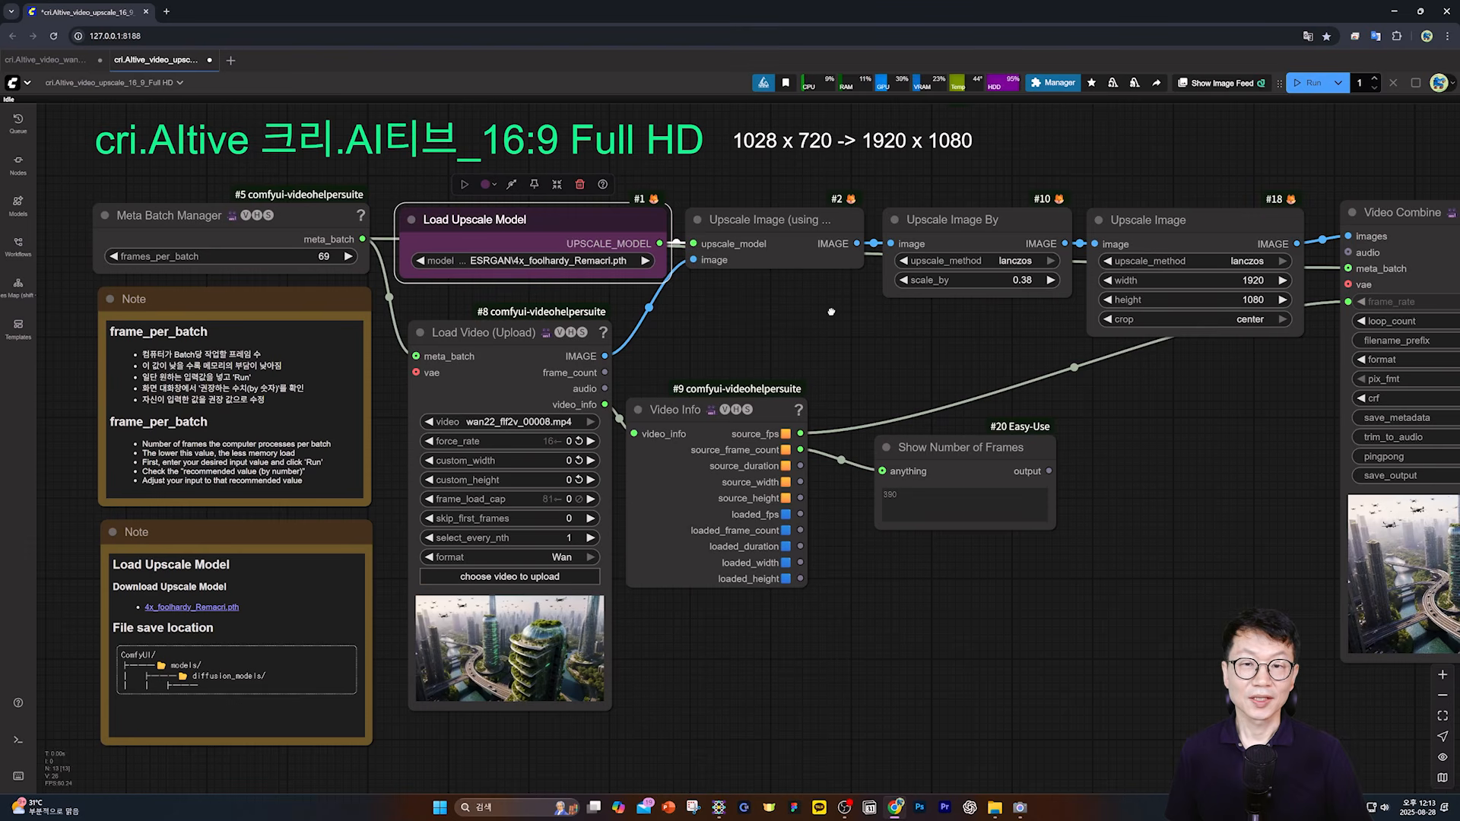
# - Examine the settings of the Upscale Image and Video Combine nodes in the Full HD upscale workflow
pyautogui.moveTo(831, 312); pyautogui.dragTo(748, 319)
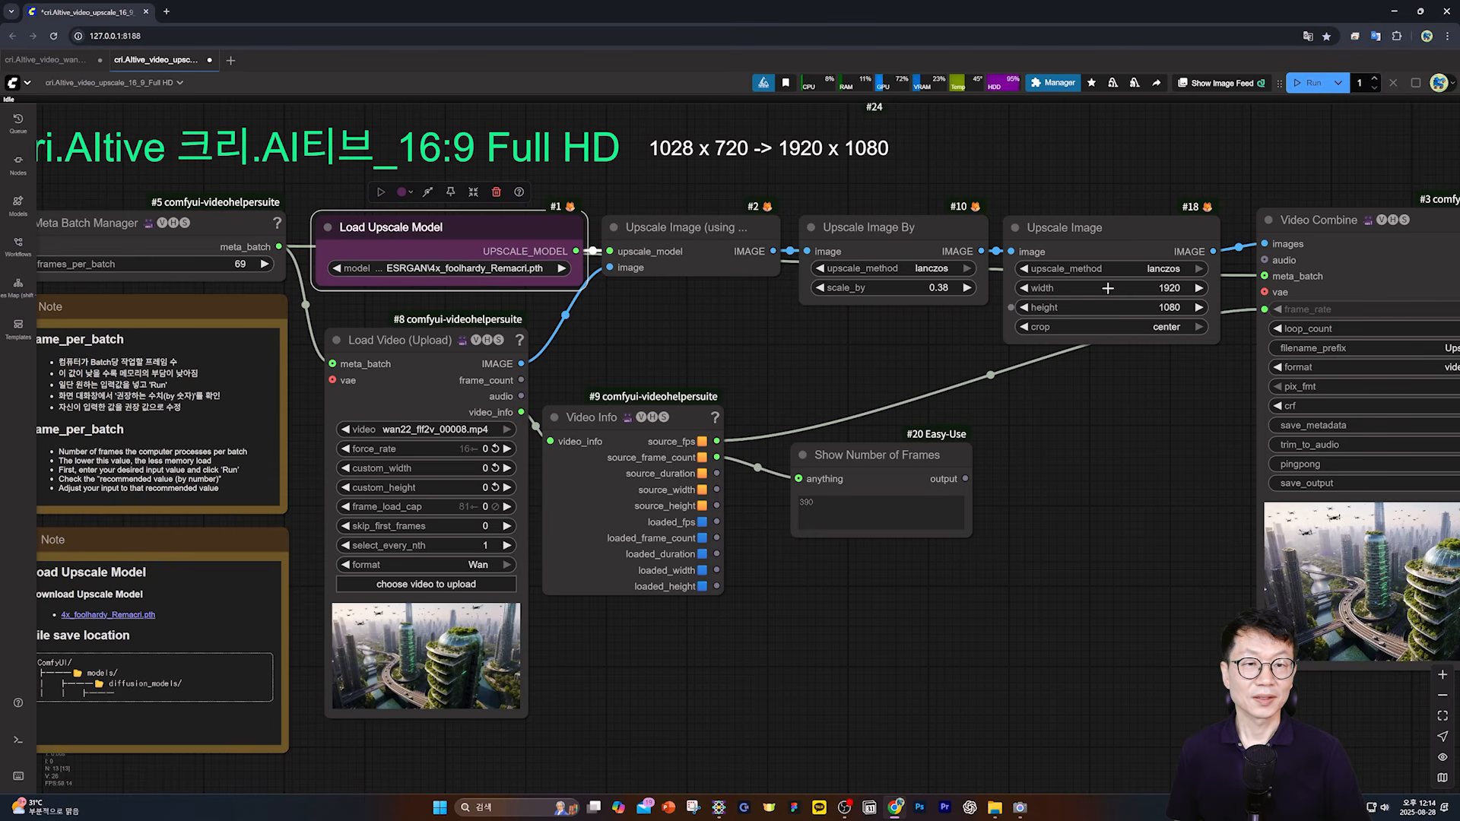
pyautogui.click(1095, 255)
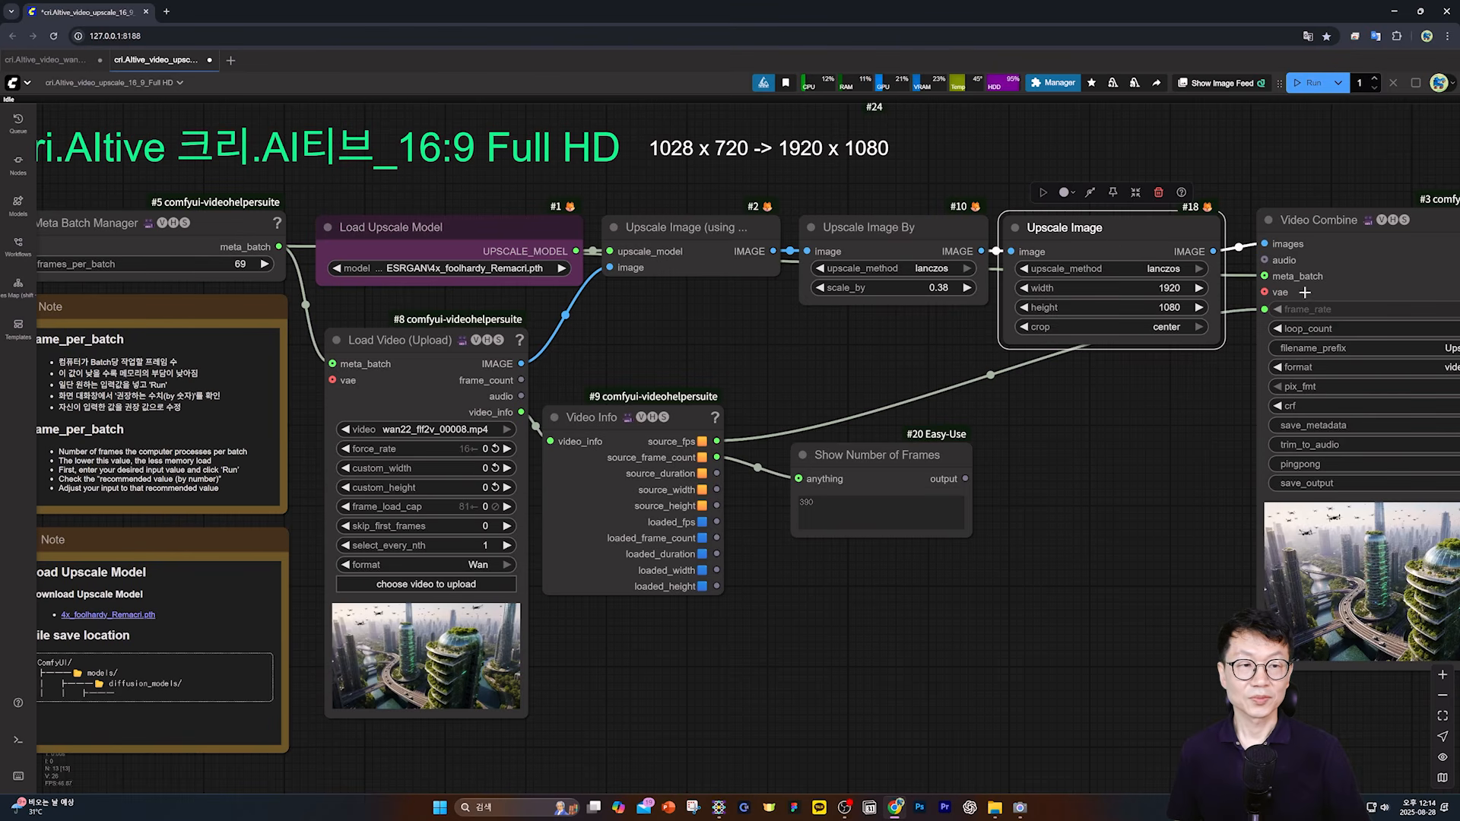
pyautogui.moveTo(1302, 161); pyautogui.dragTo(1034, 153)
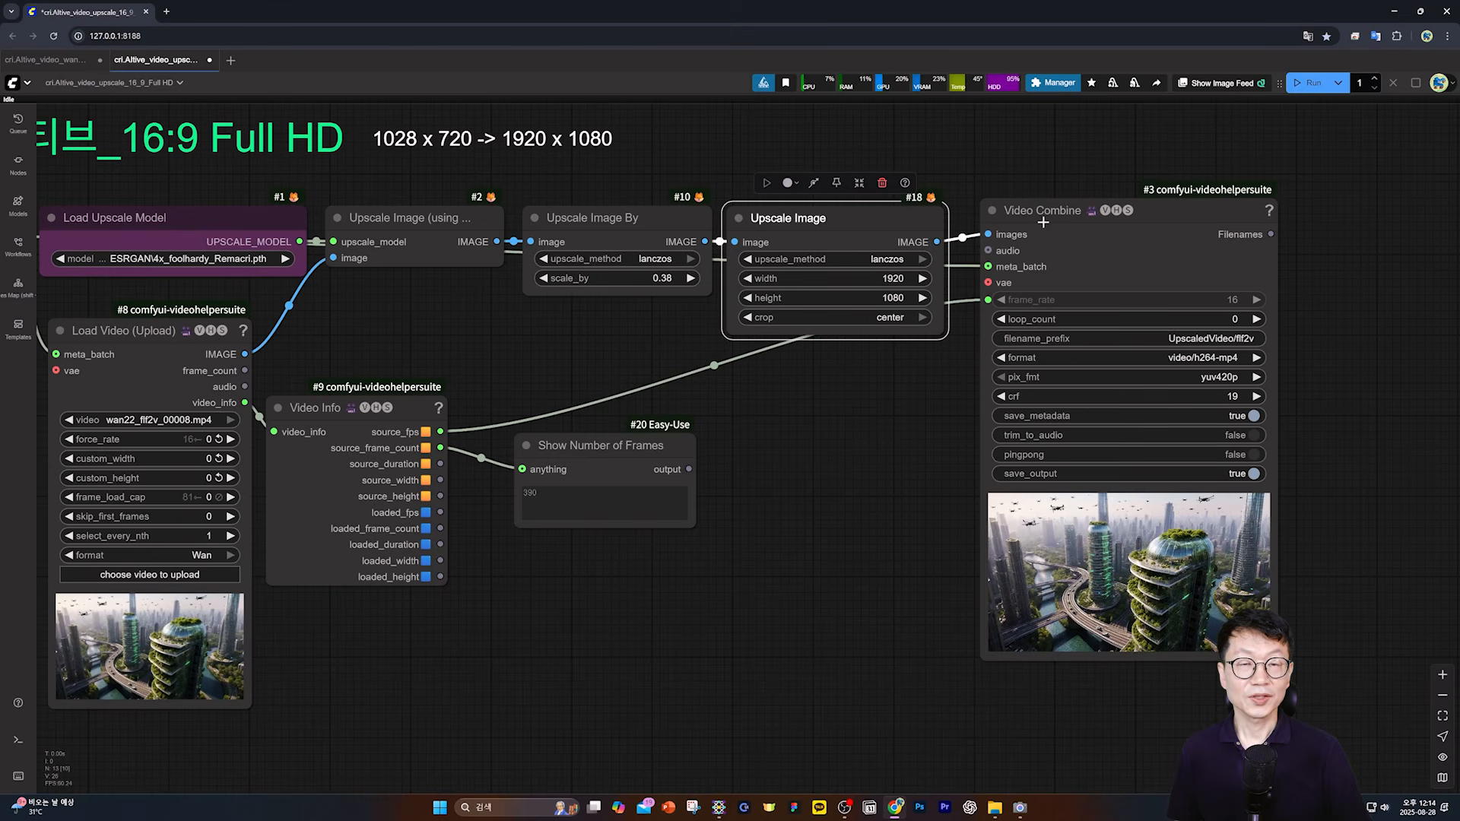
pyautogui.click(1044, 268)
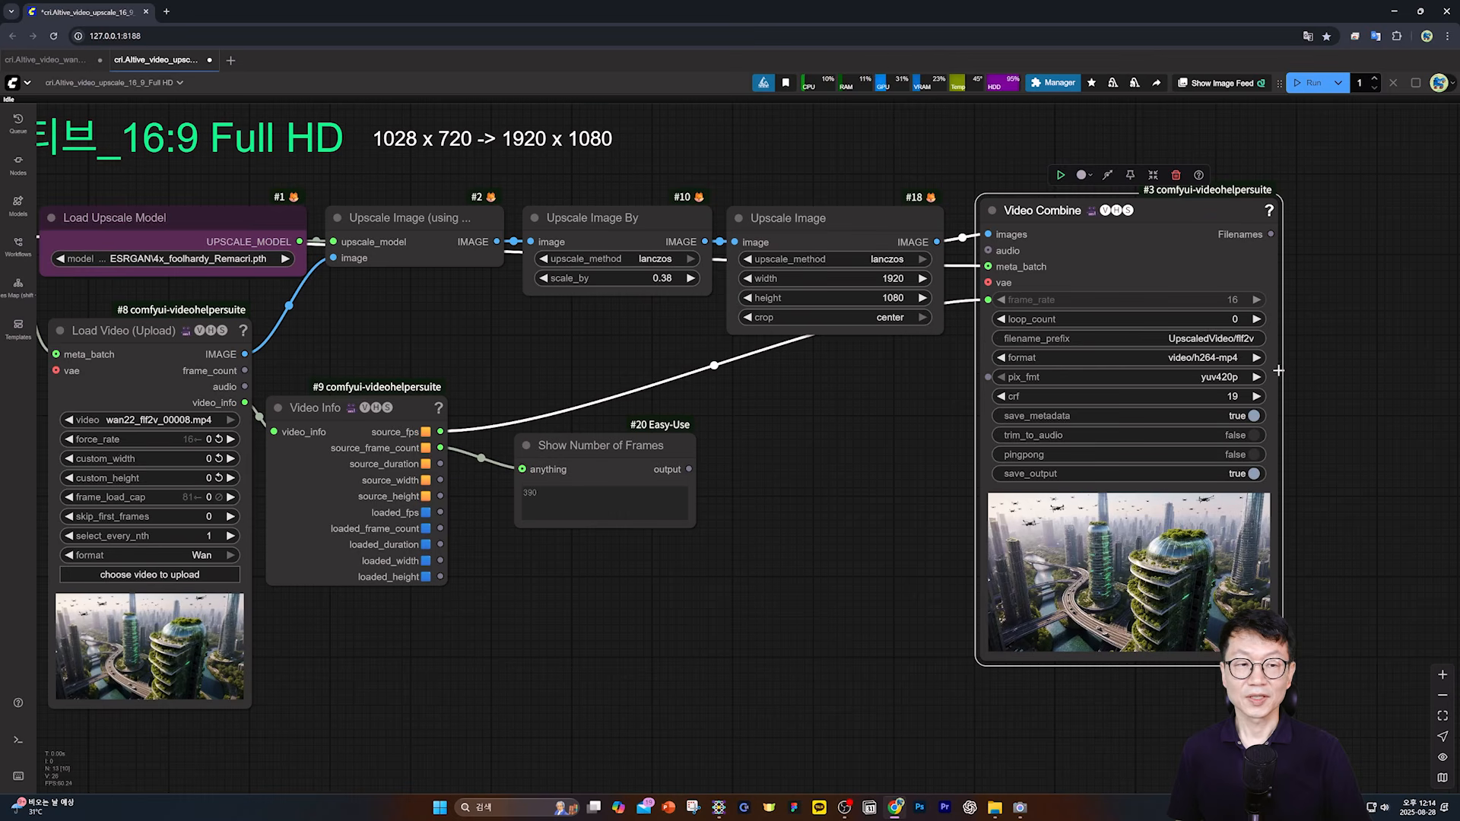
# - Try to run the Full HD upscale workflow with frames_per_batch set to 40 in the Meta Batch Manager
pyautogui.scroll(3, 394, 303)
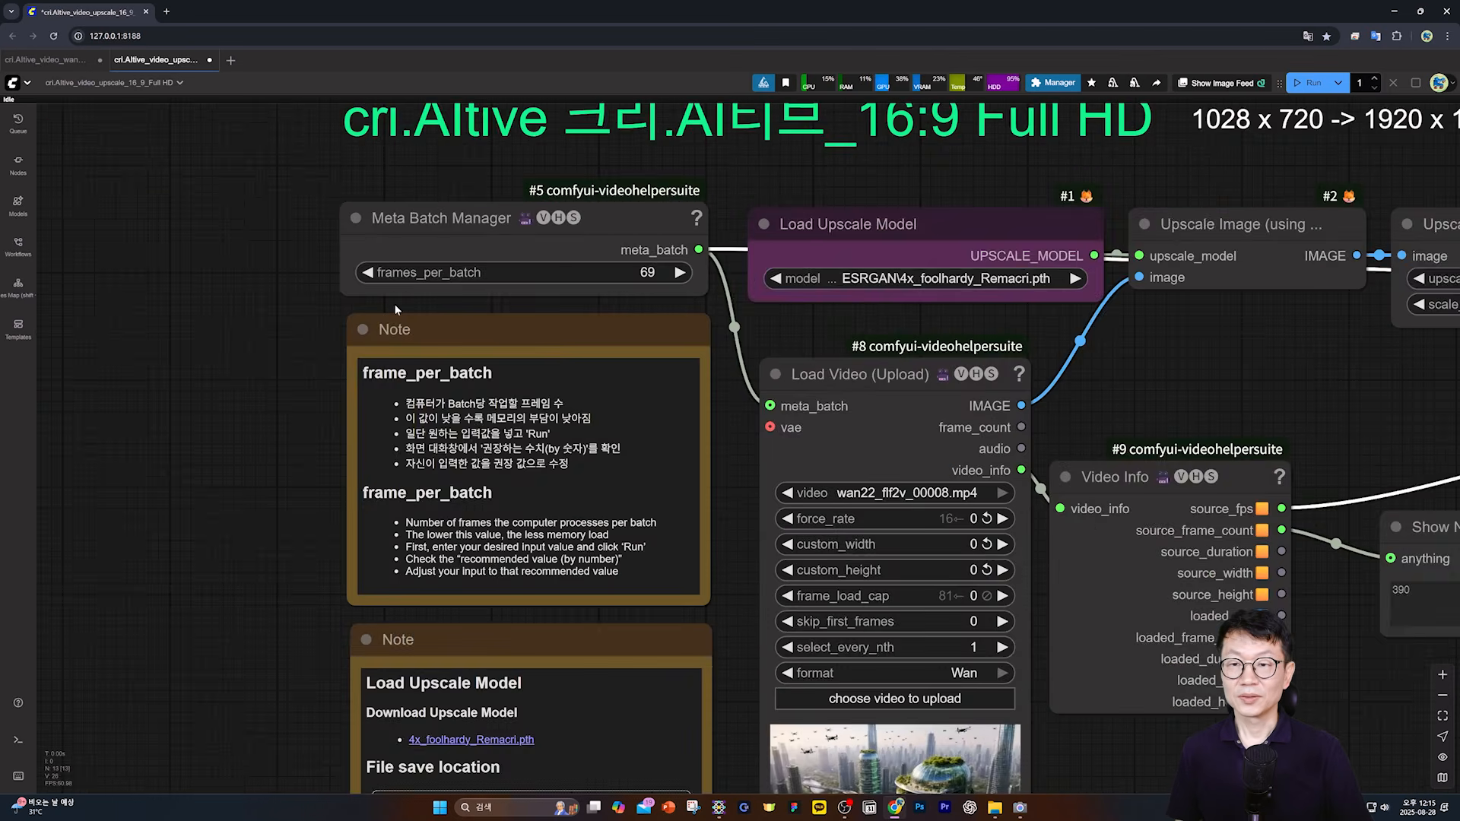
pyautogui.click(386, 226)
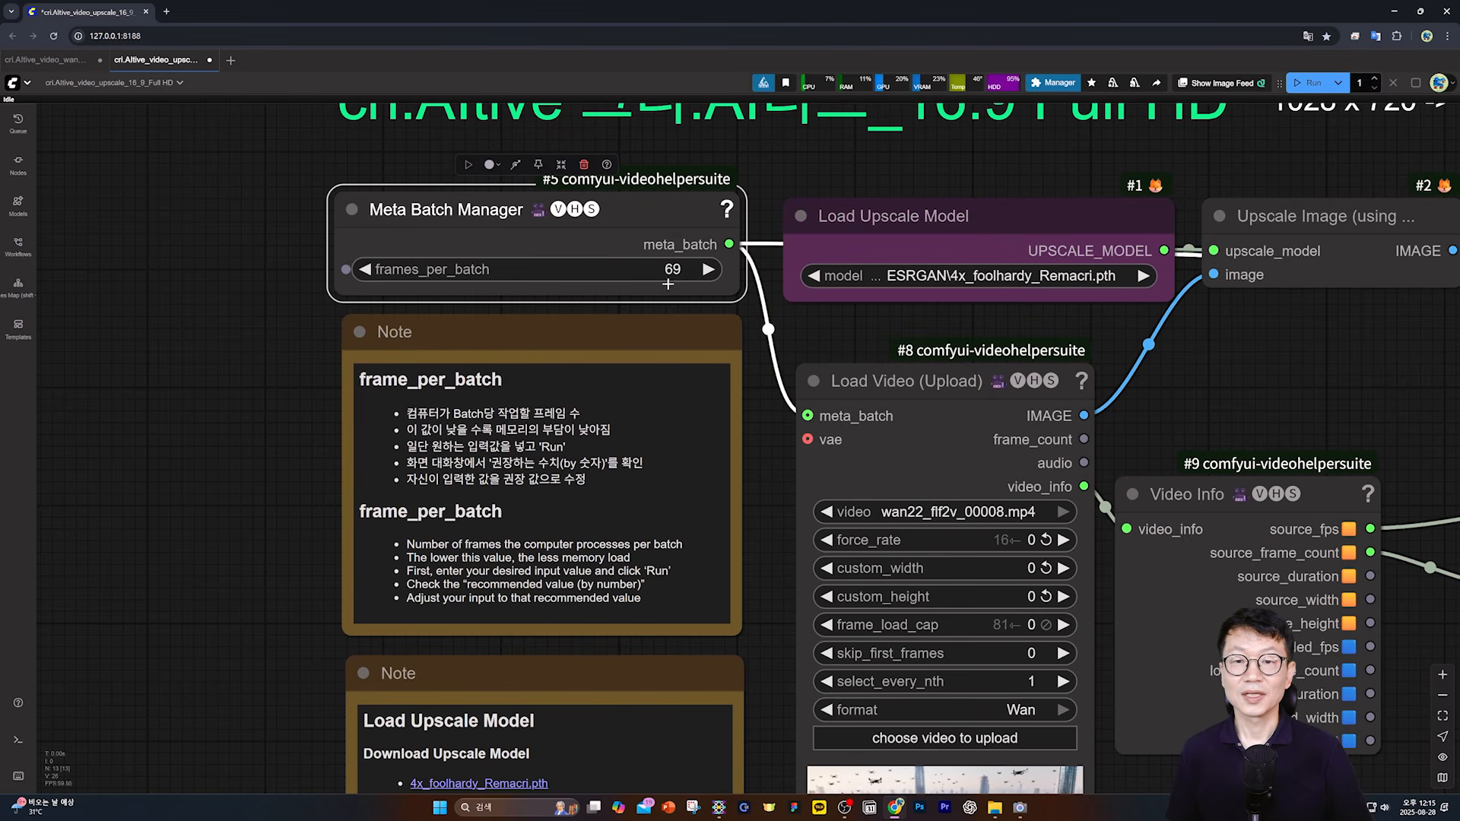
pyautogui.moveTo(272, 369); pyautogui.dragTo(200, 337)
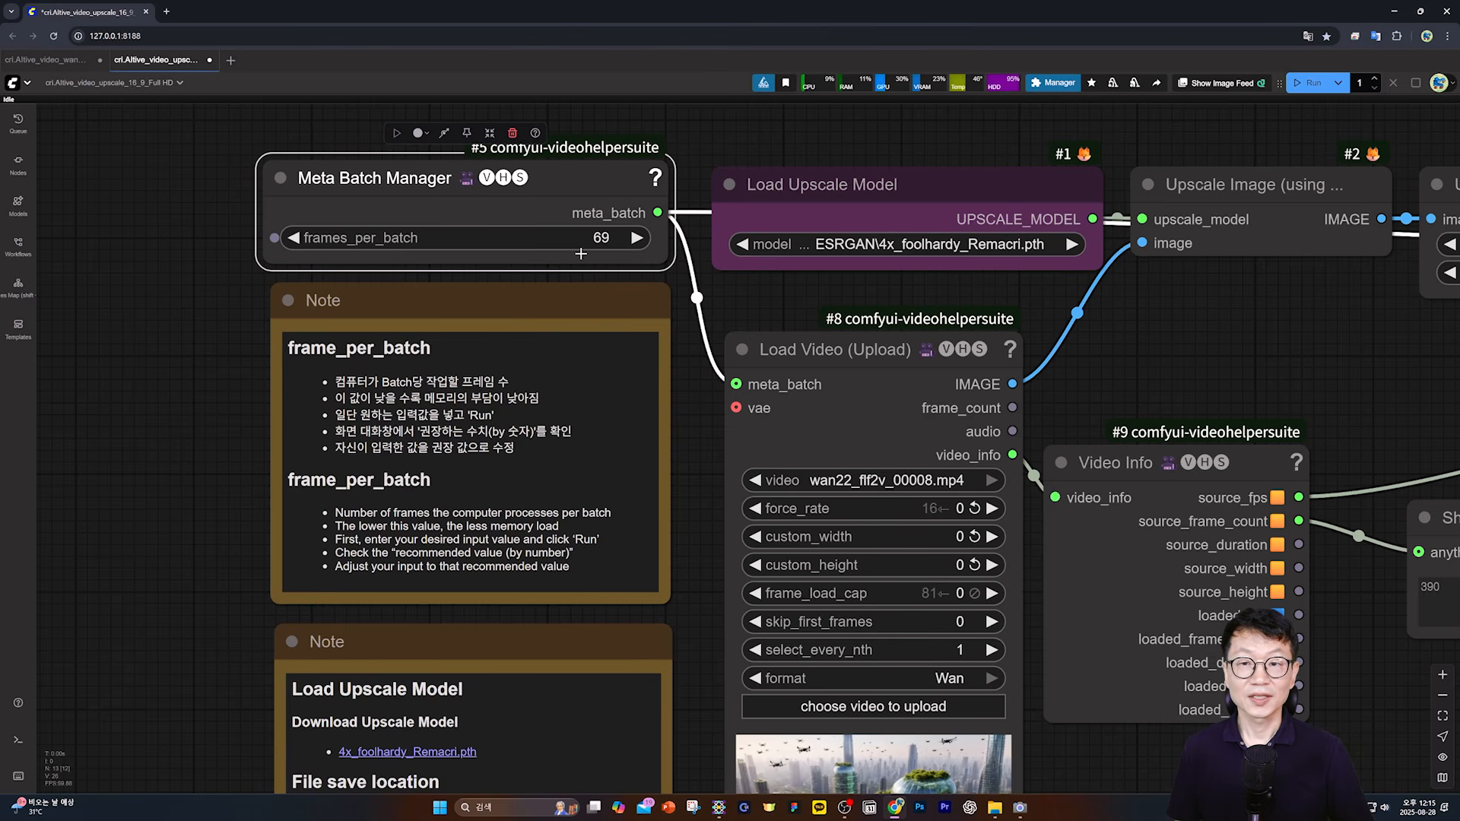
pyautogui.click(585, 399)
pyautogui.click(686, 402)
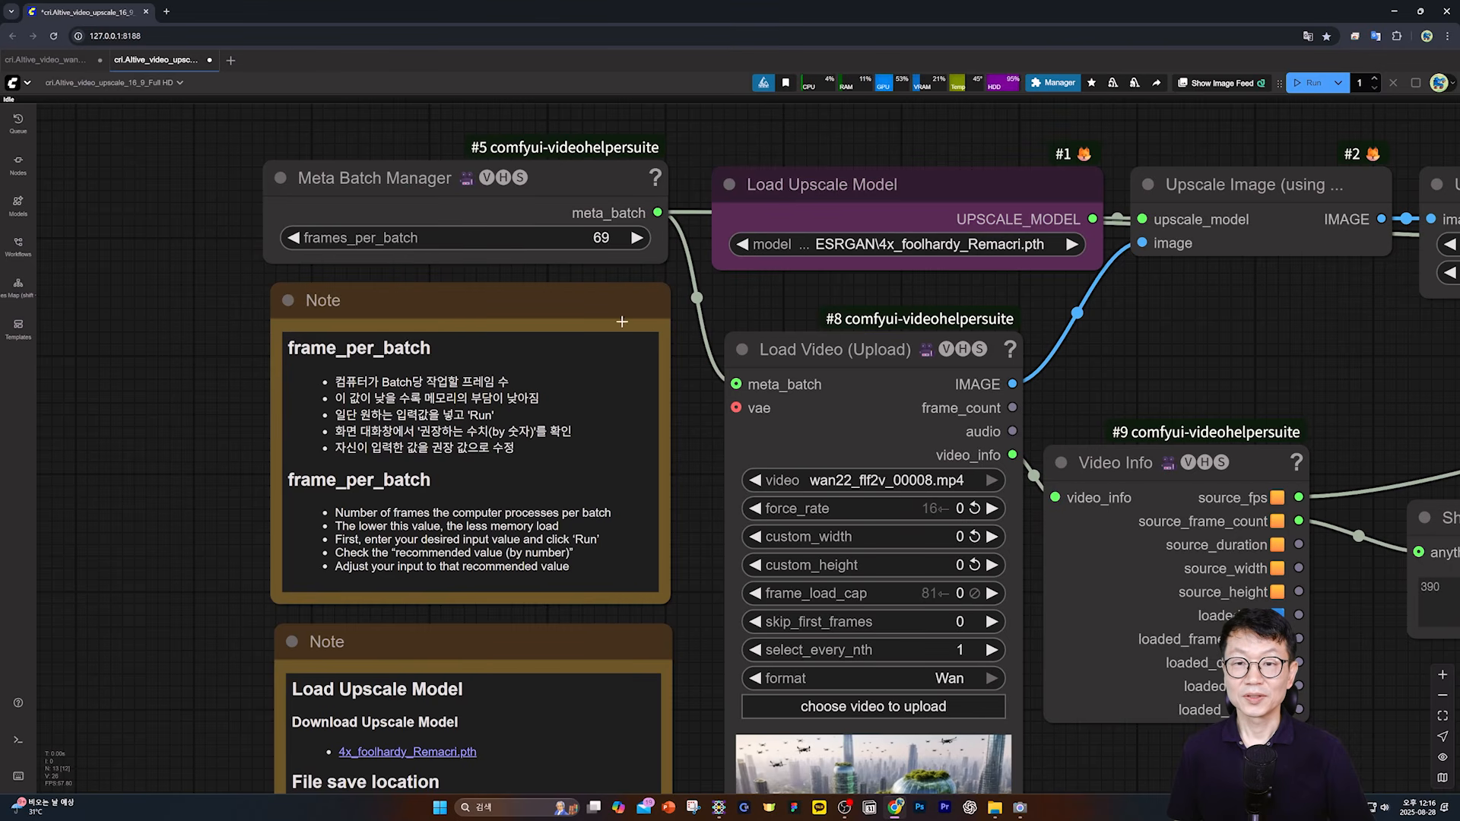
pyautogui.click(607, 243)
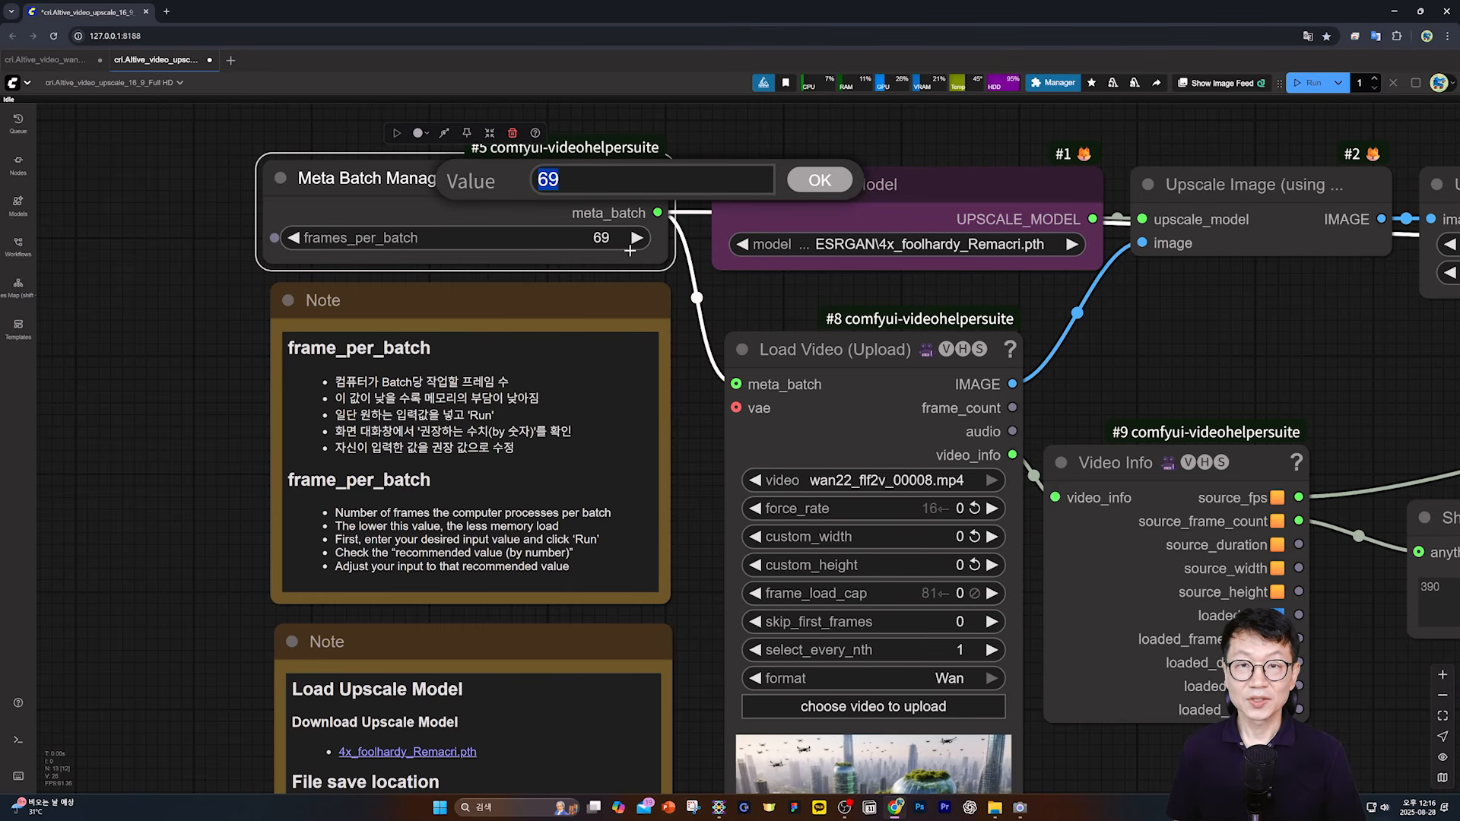
pyautogui.write('40')
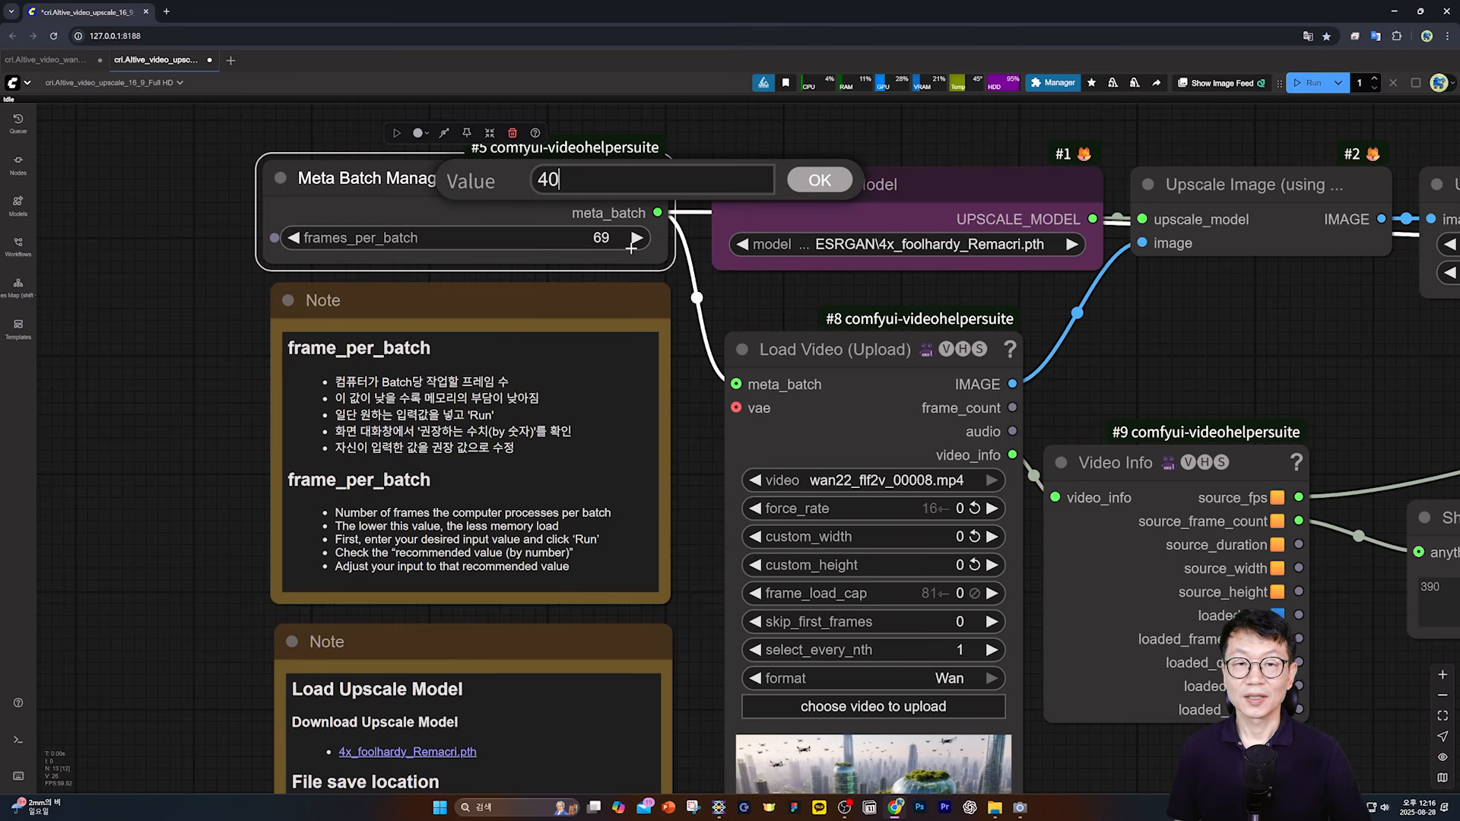
pyautogui.click(820, 181)
pyautogui.click(1299, 84)
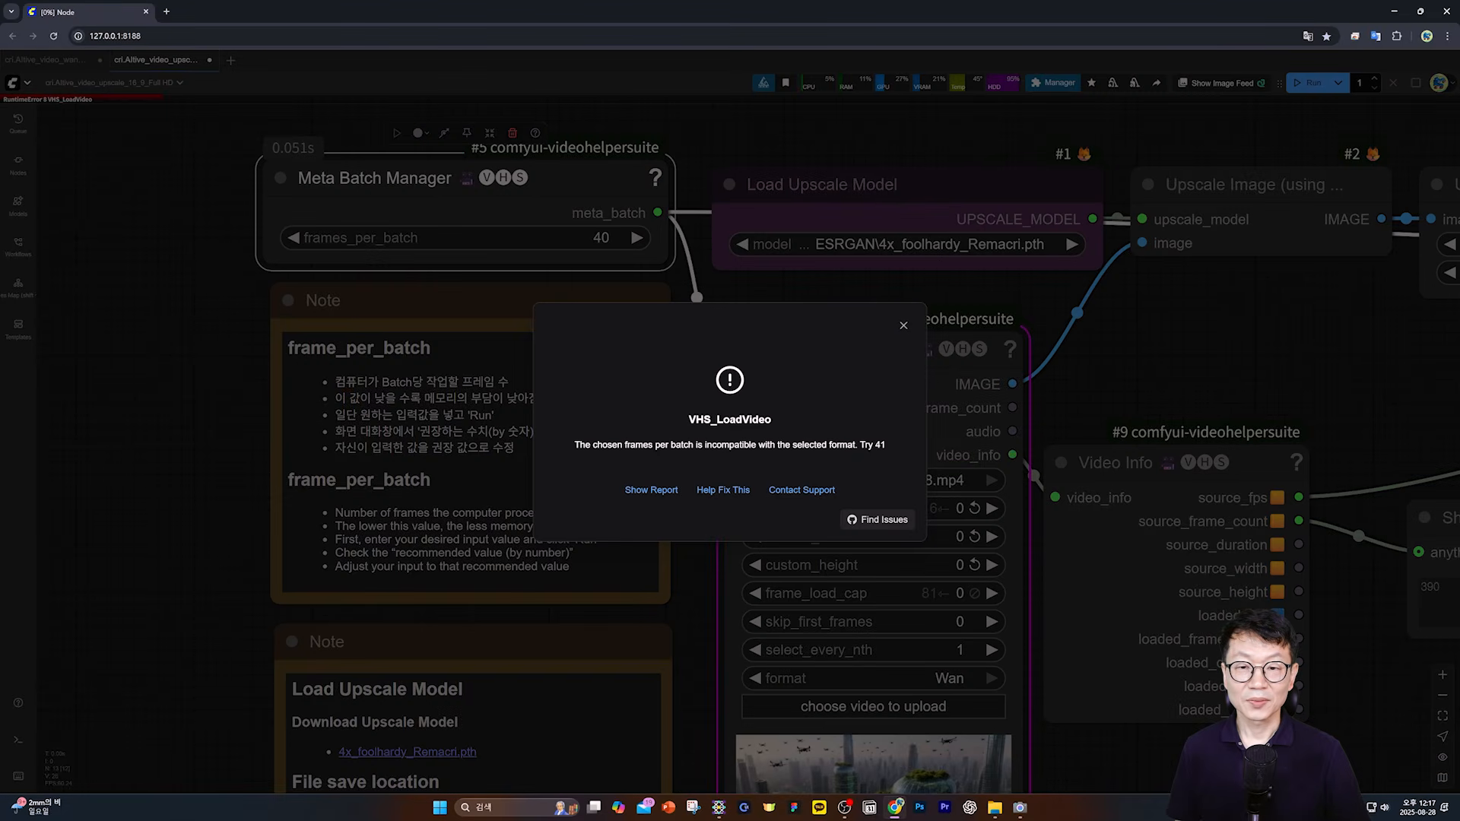
# - Dismiss the batch error, set the Meta Batch Manager's frames_per_batch to the suggested 41, and run the upscale workflow
pyautogui.moveTo(593, 446); pyautogui.dragTo(828, 446)
pyautogui.click(853, 449)
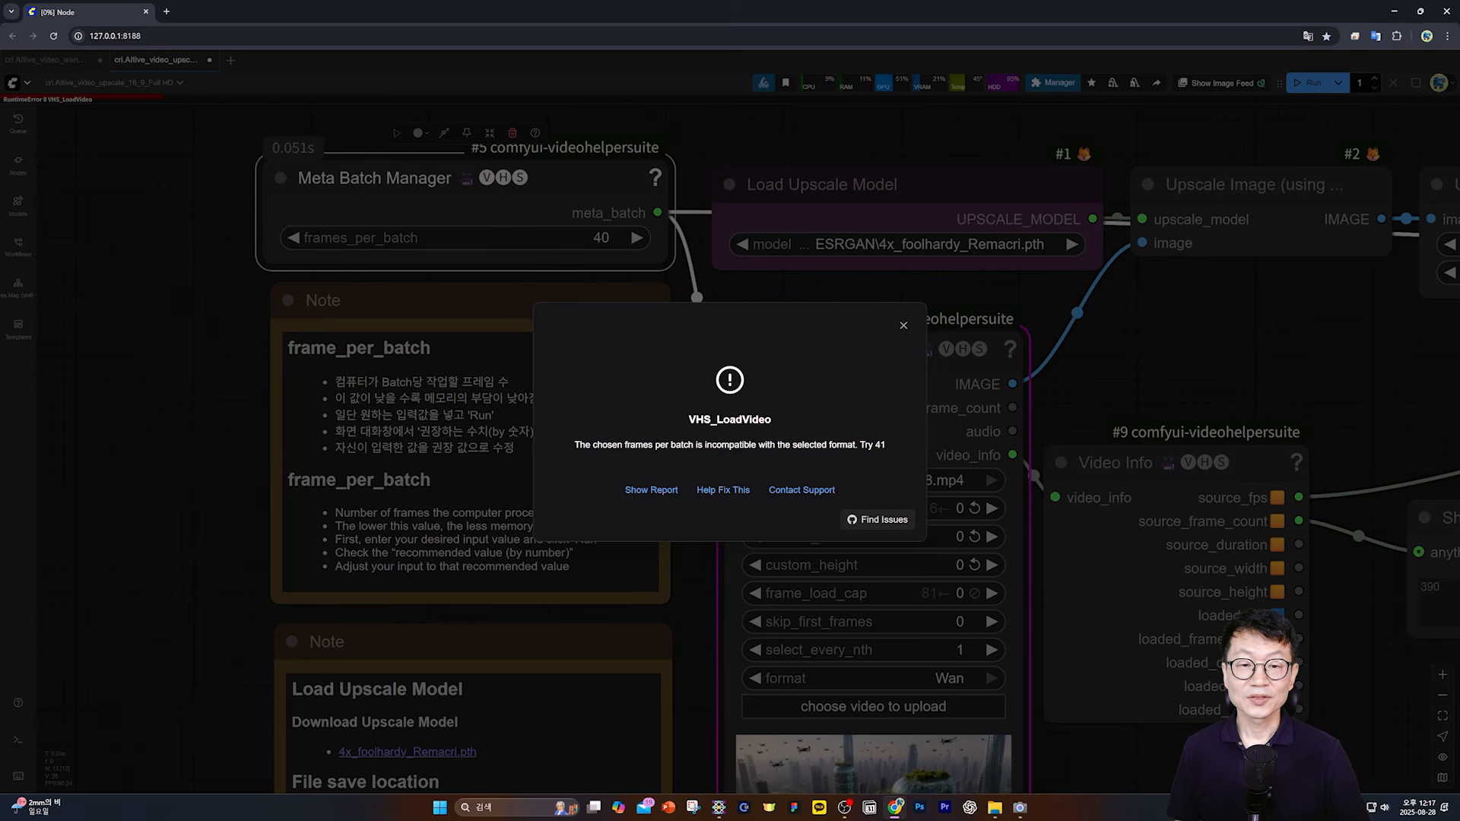
pyautogui.doubleClick(883, 446)
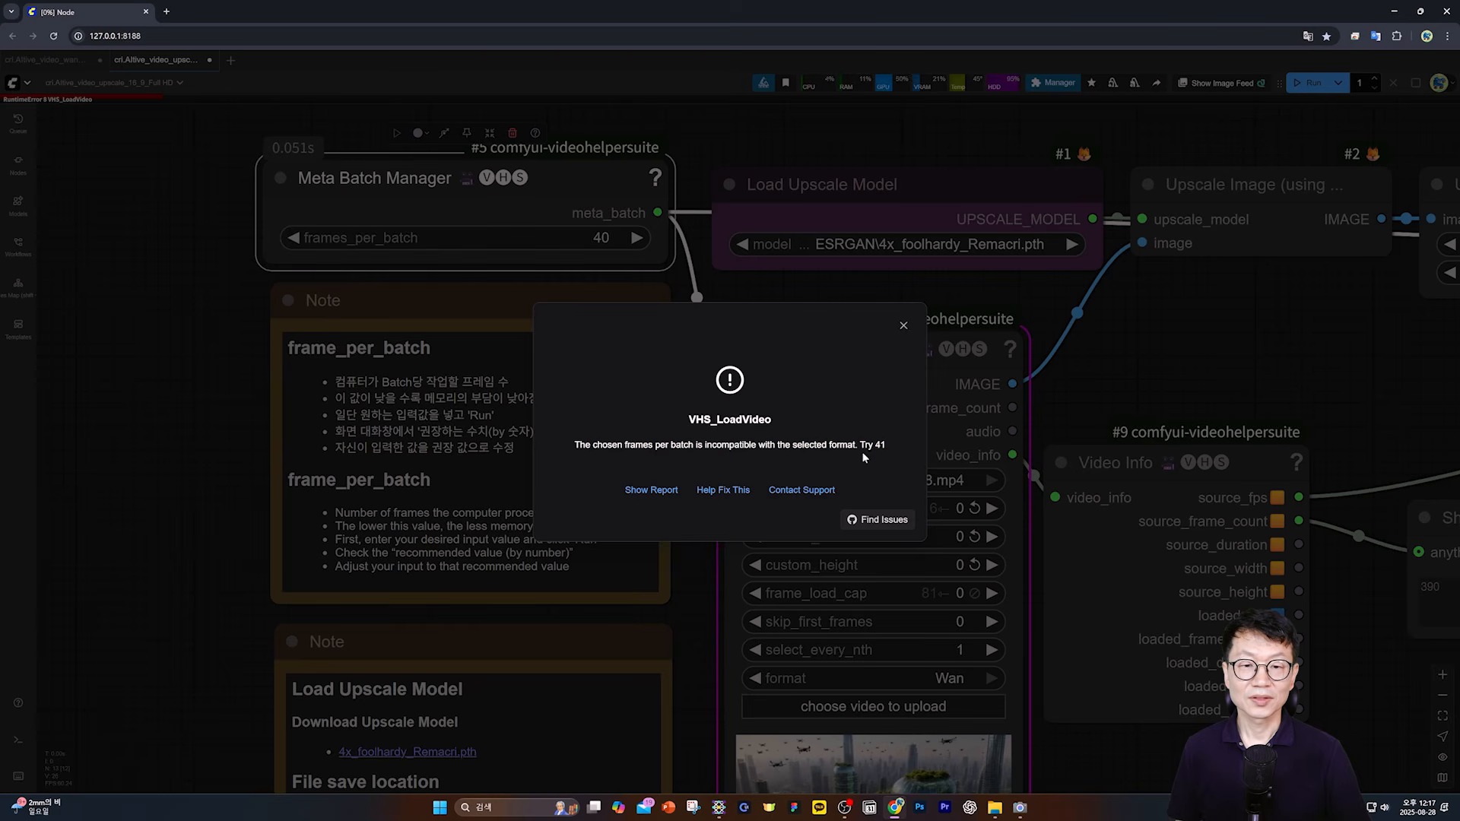
pyautogui.moveTo(886, 445); pyautogui.dragTo(860, 447)
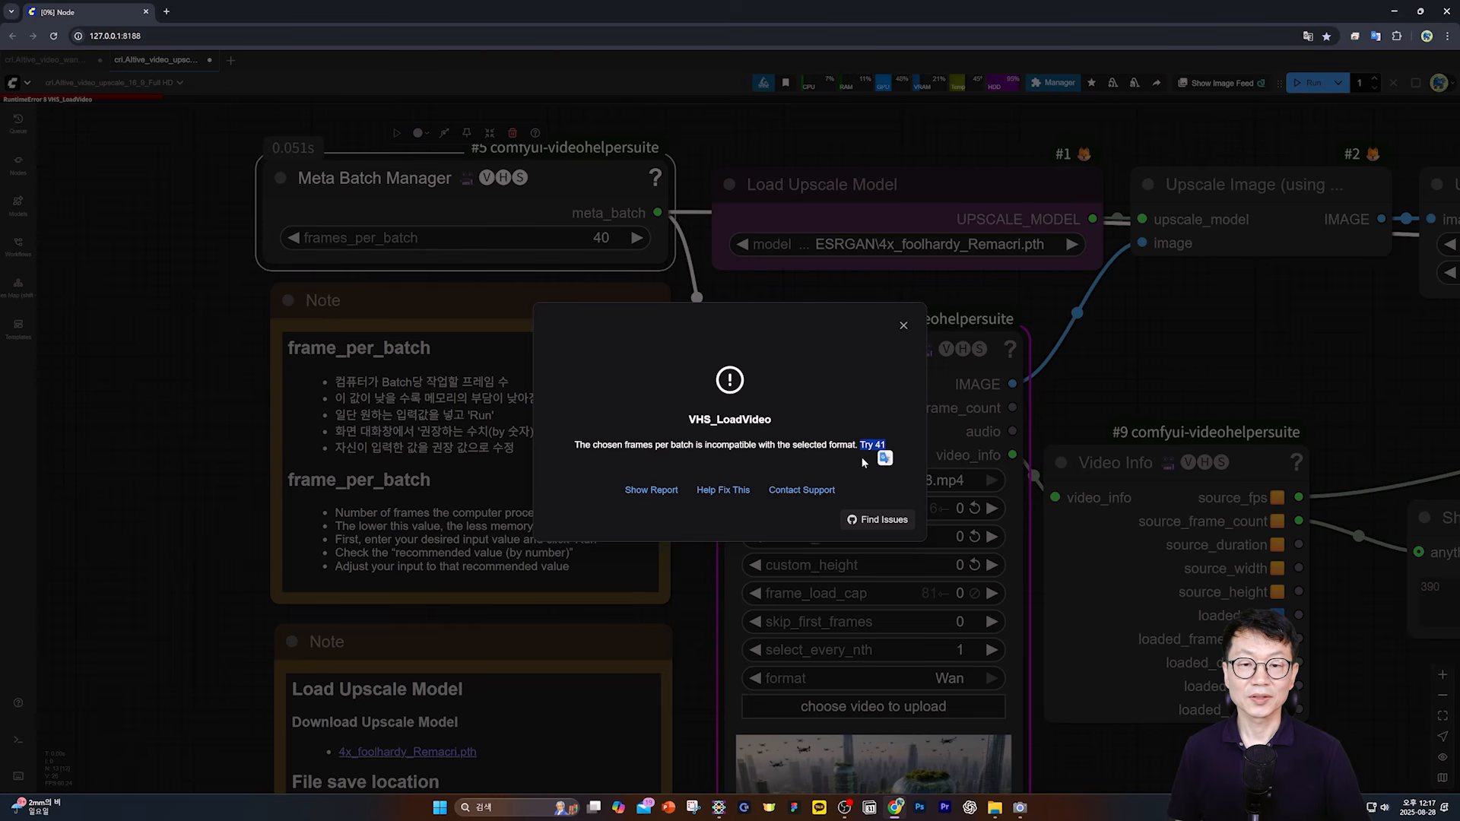
pyautogui.click(903, 326)
pyautogui.click(601, 238)
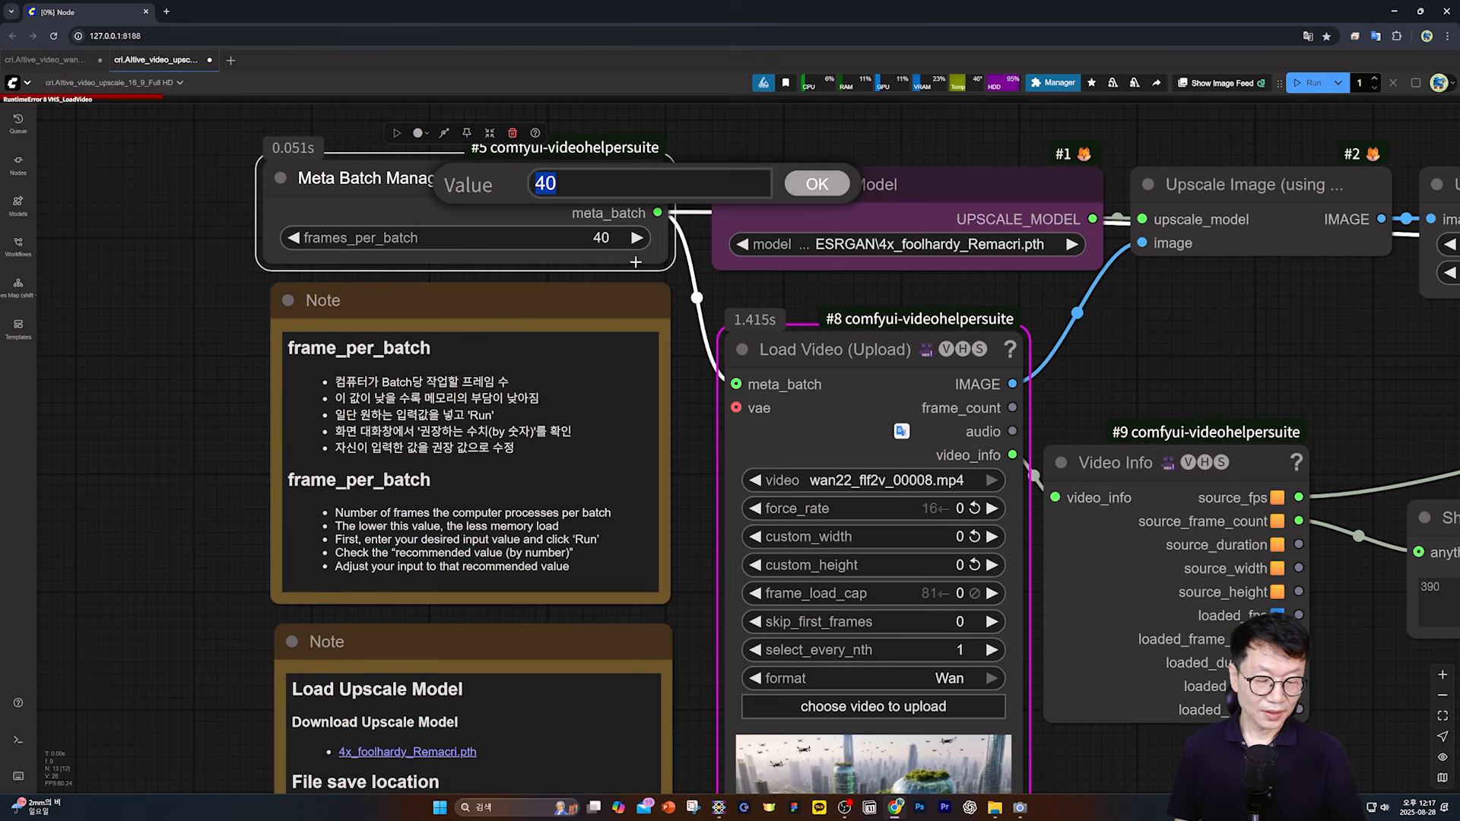
pyautogui.write('41')
pyautogui.click(814, 184)
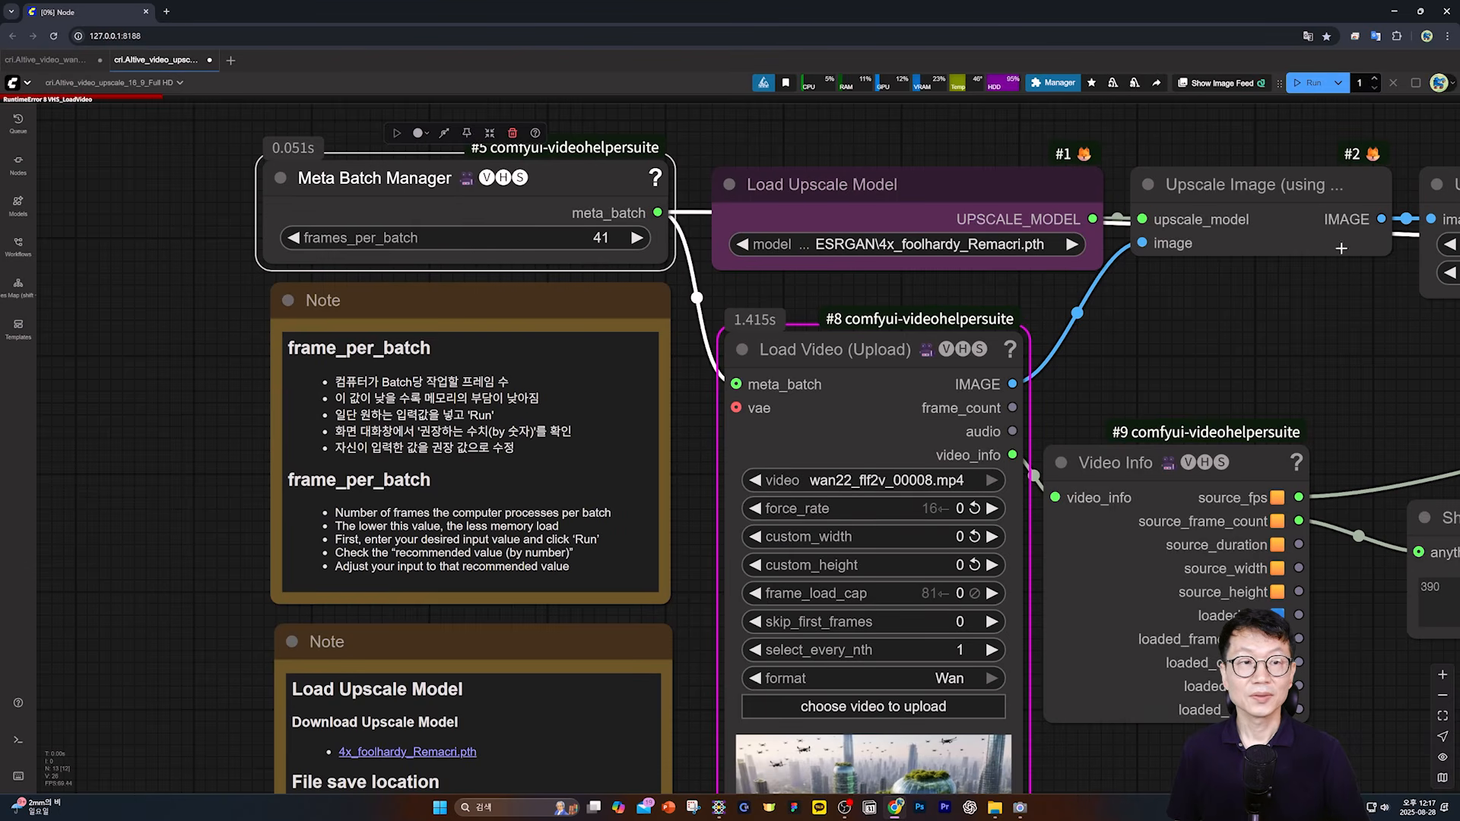
pyautogui.click(1301, 84)
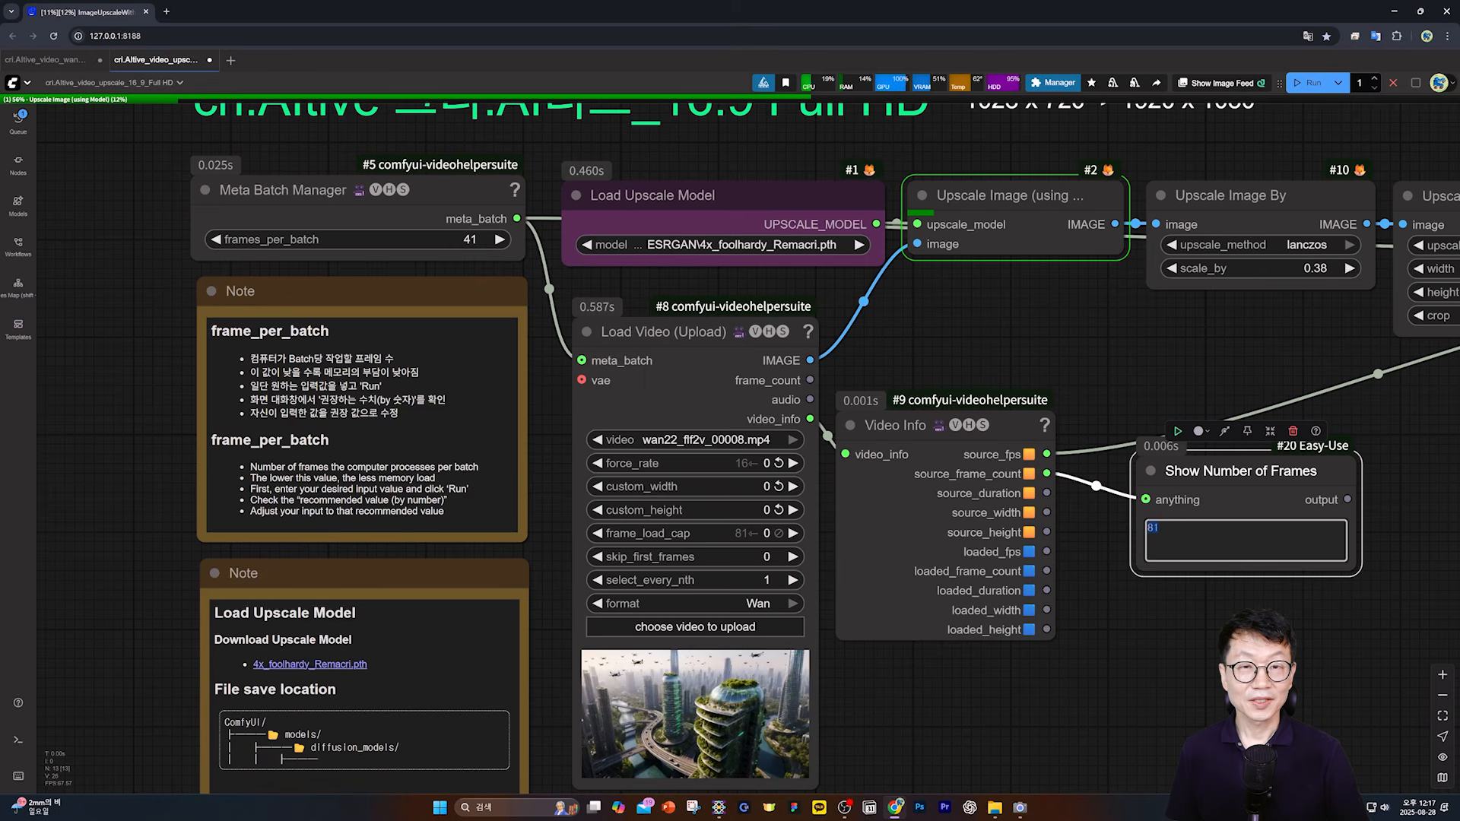
# - Check the source video's frame count in the Show Number of Frames node
pyautogui.click(1110, 686)
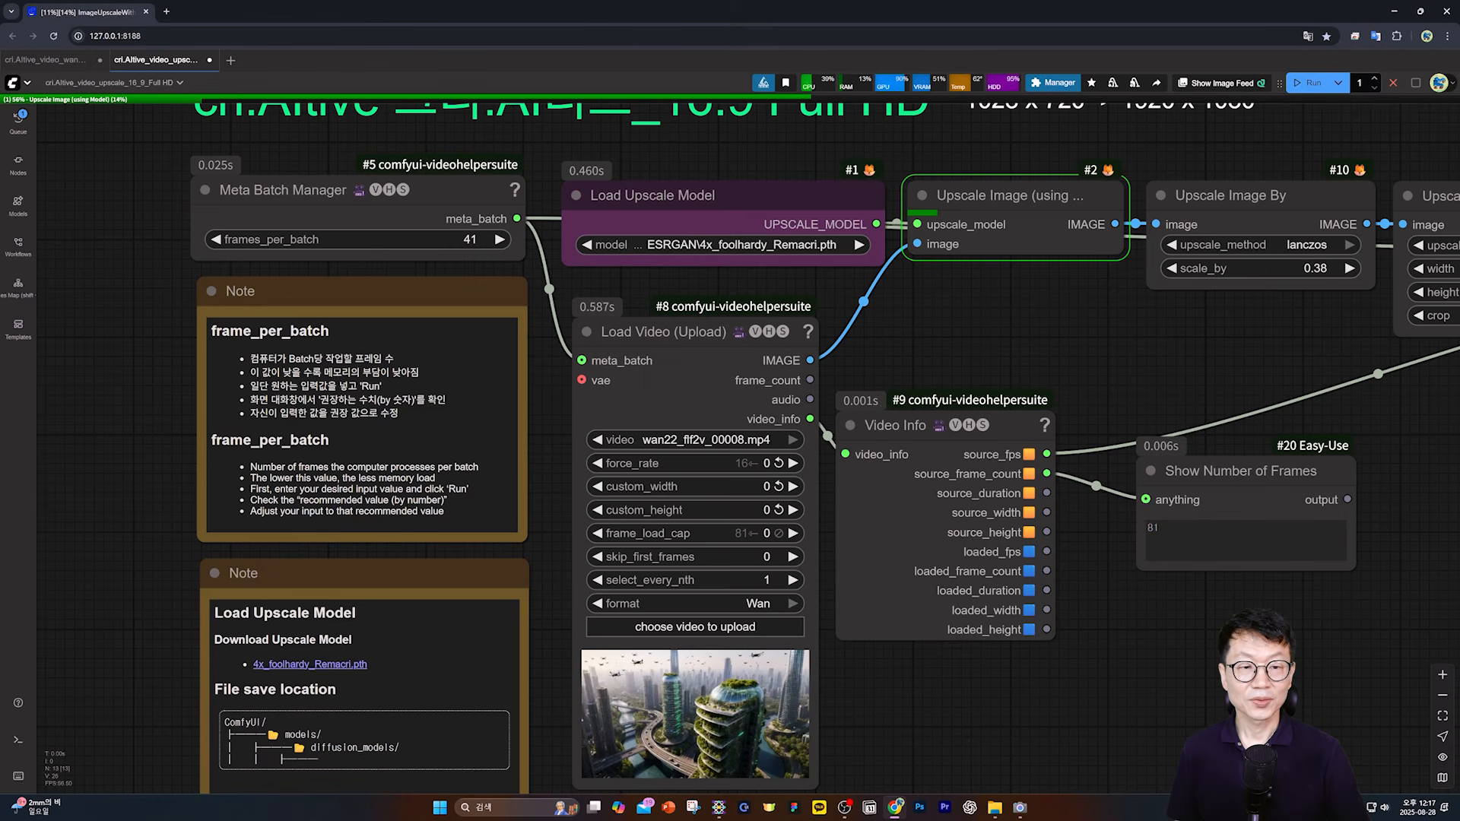
pyautogui.moveTo(1175, 535); pyautogui.dragTo(1125, 562)
pyautogui.click(1116, 636)
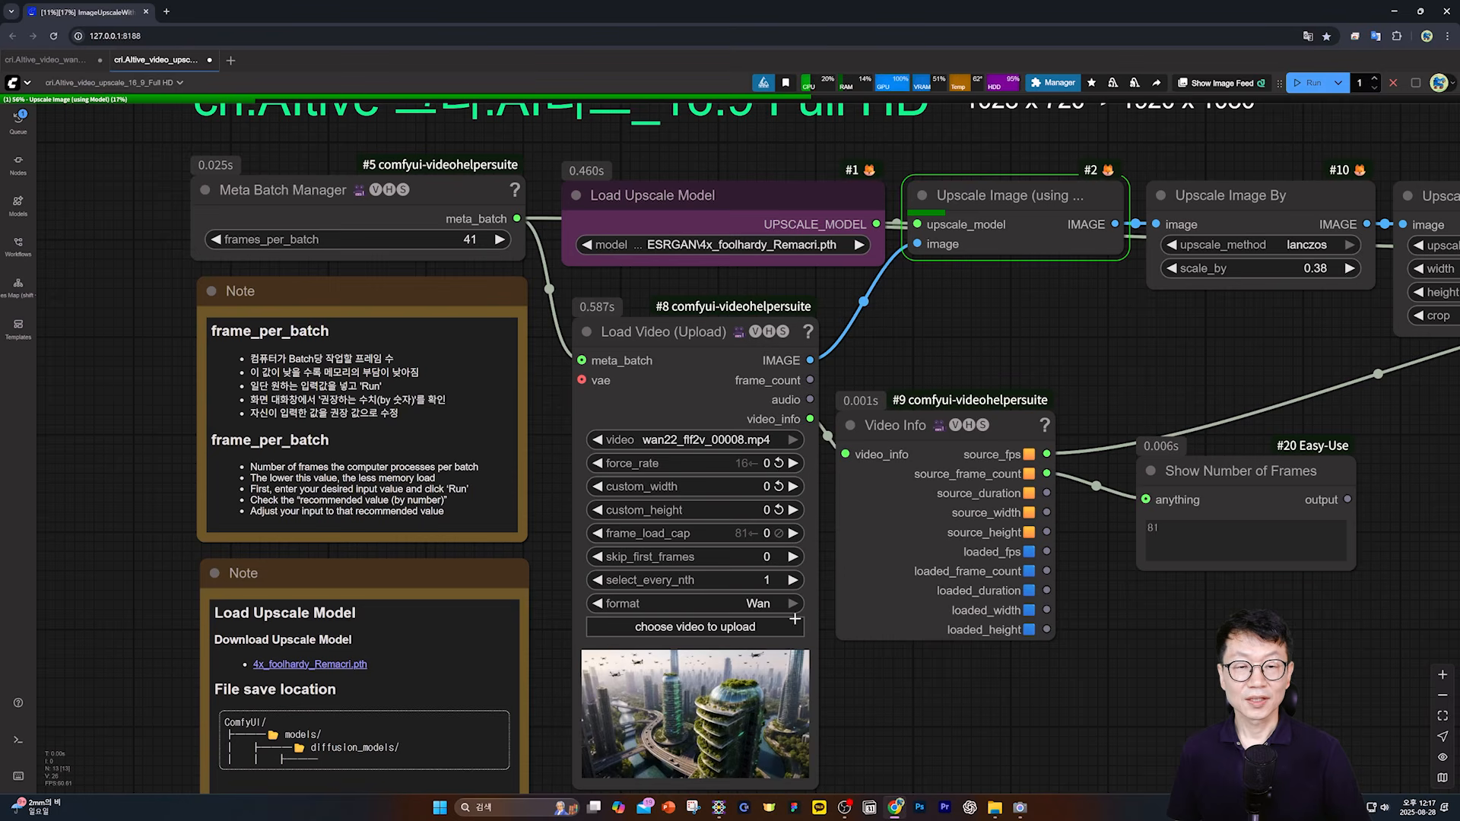
pyautogui.moveTo(1124, 607); pyautogui.dragTo(1125, 623)
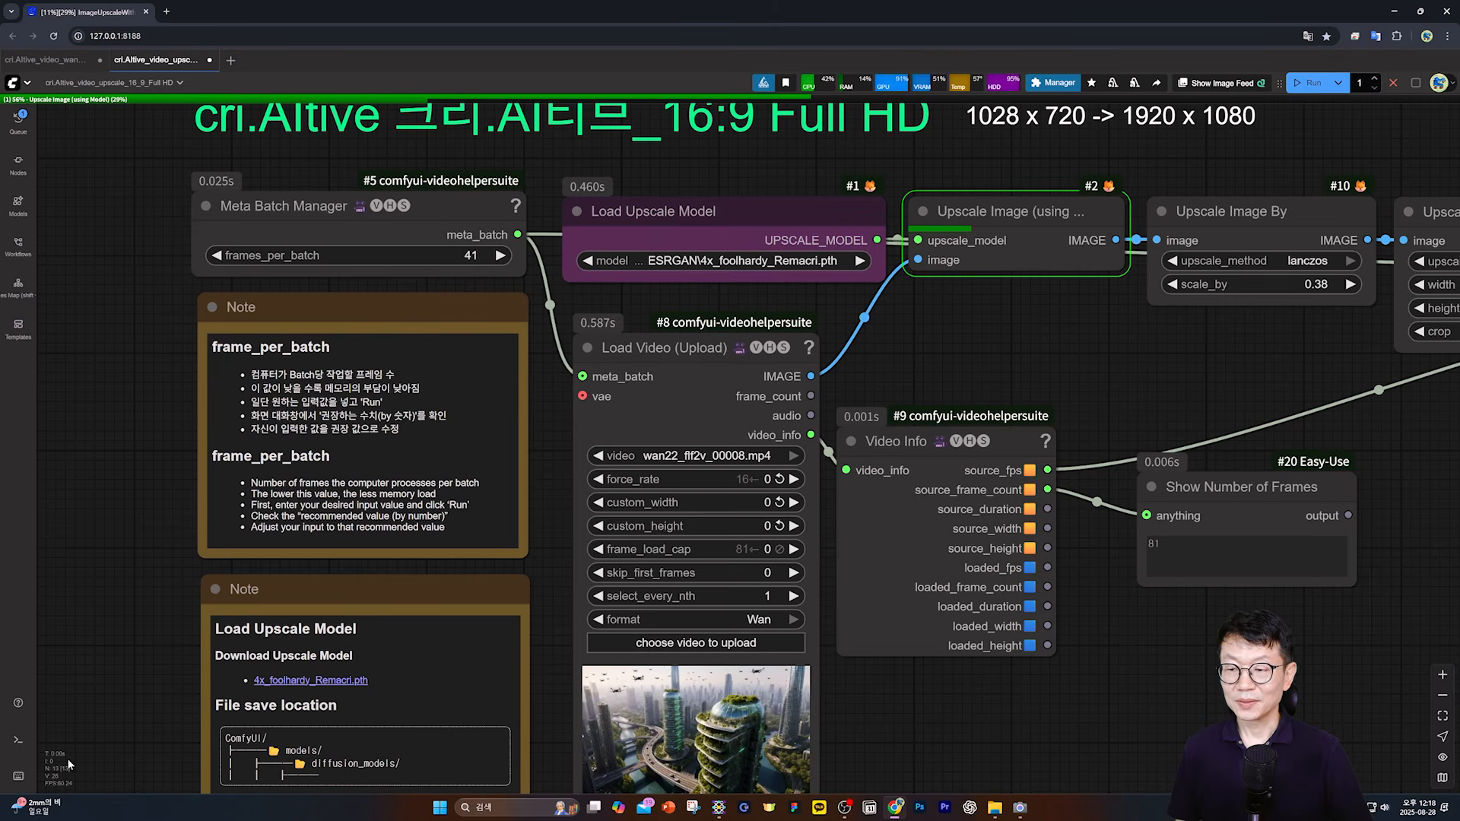
# - Examine the Meta-Batch progress and the prompt execution time in the log, and close the log
pyautogui.click(18, 740)
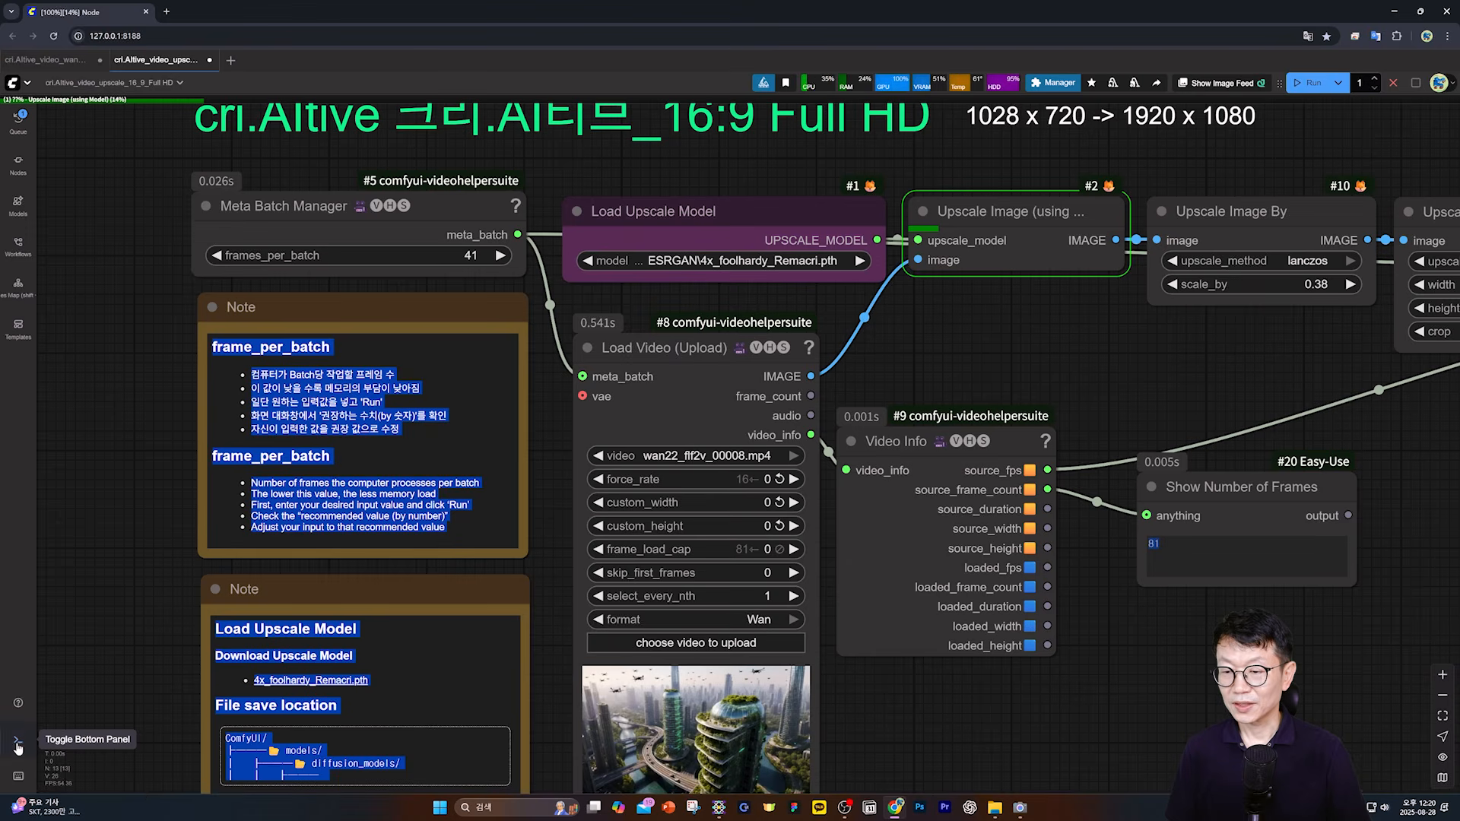
pyautogui.click(18, 742)
pyautogui.moveTo(153, 749); pyautogui.dragTo(159, 779)
pyautogui.click(158, 777)
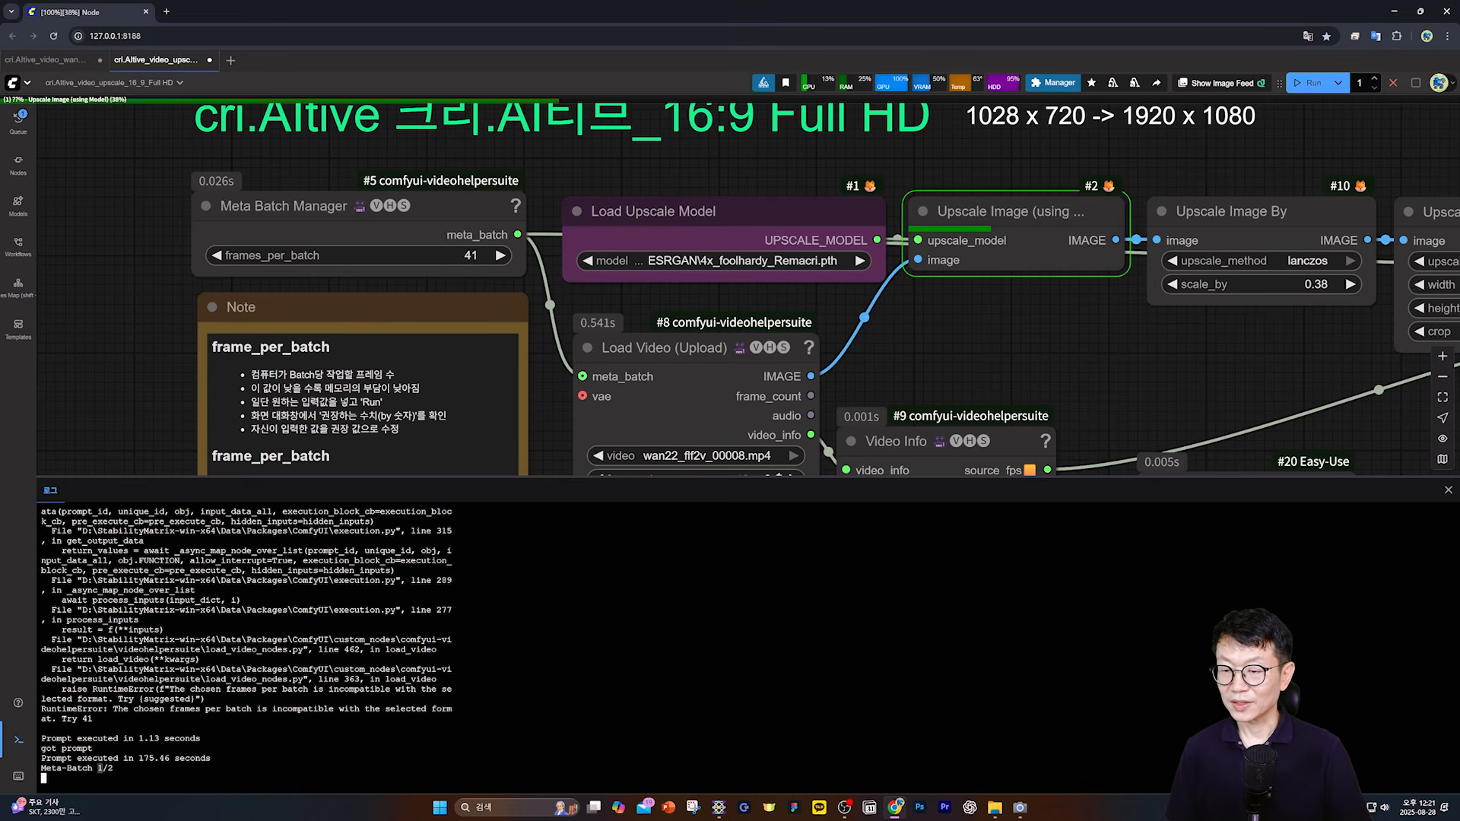
pyautogui.moveTo(140, 758); pyautogui.dragTo(210, 758)
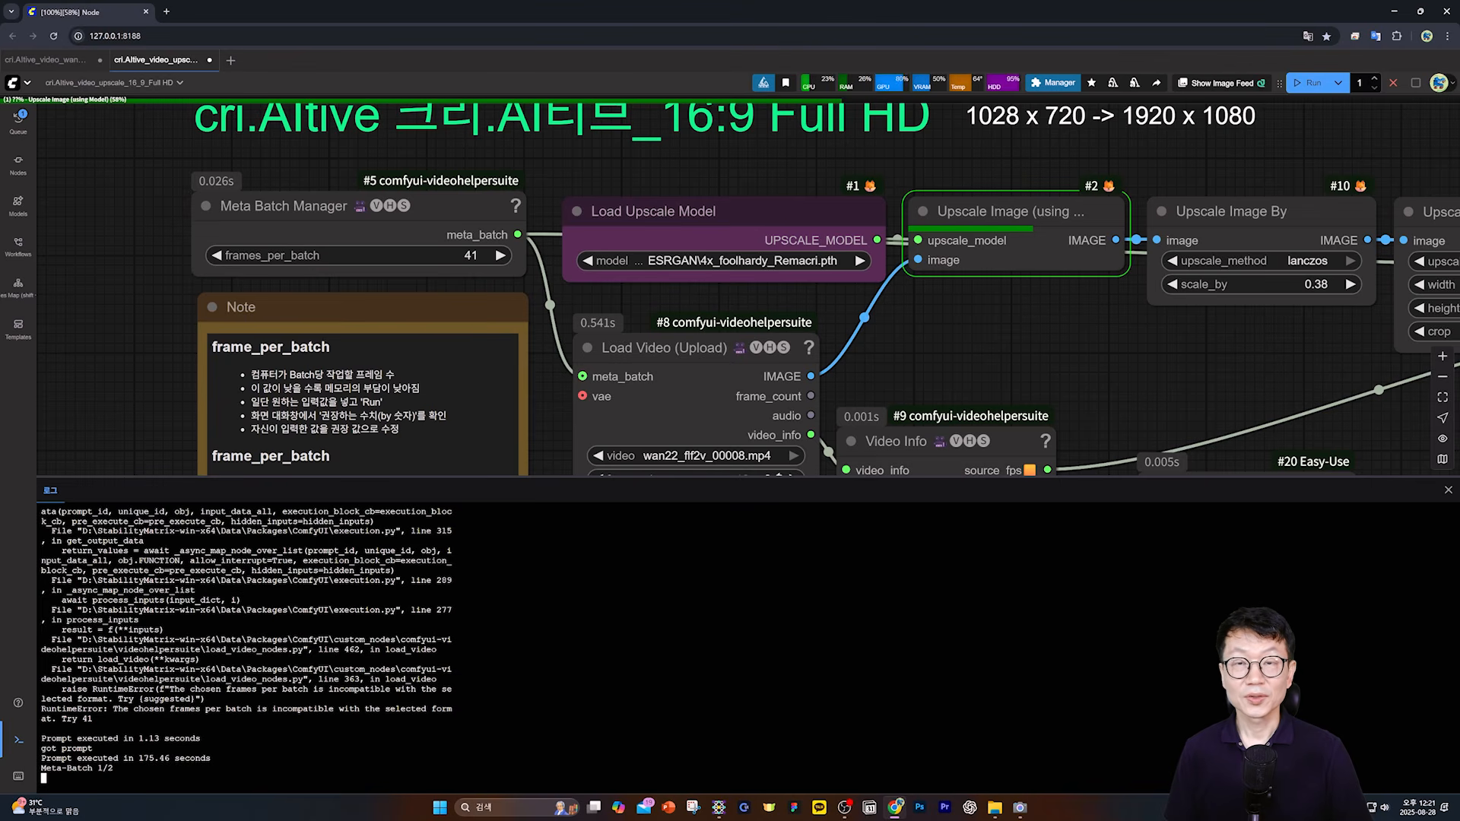
pyautogui.click(18, 740)
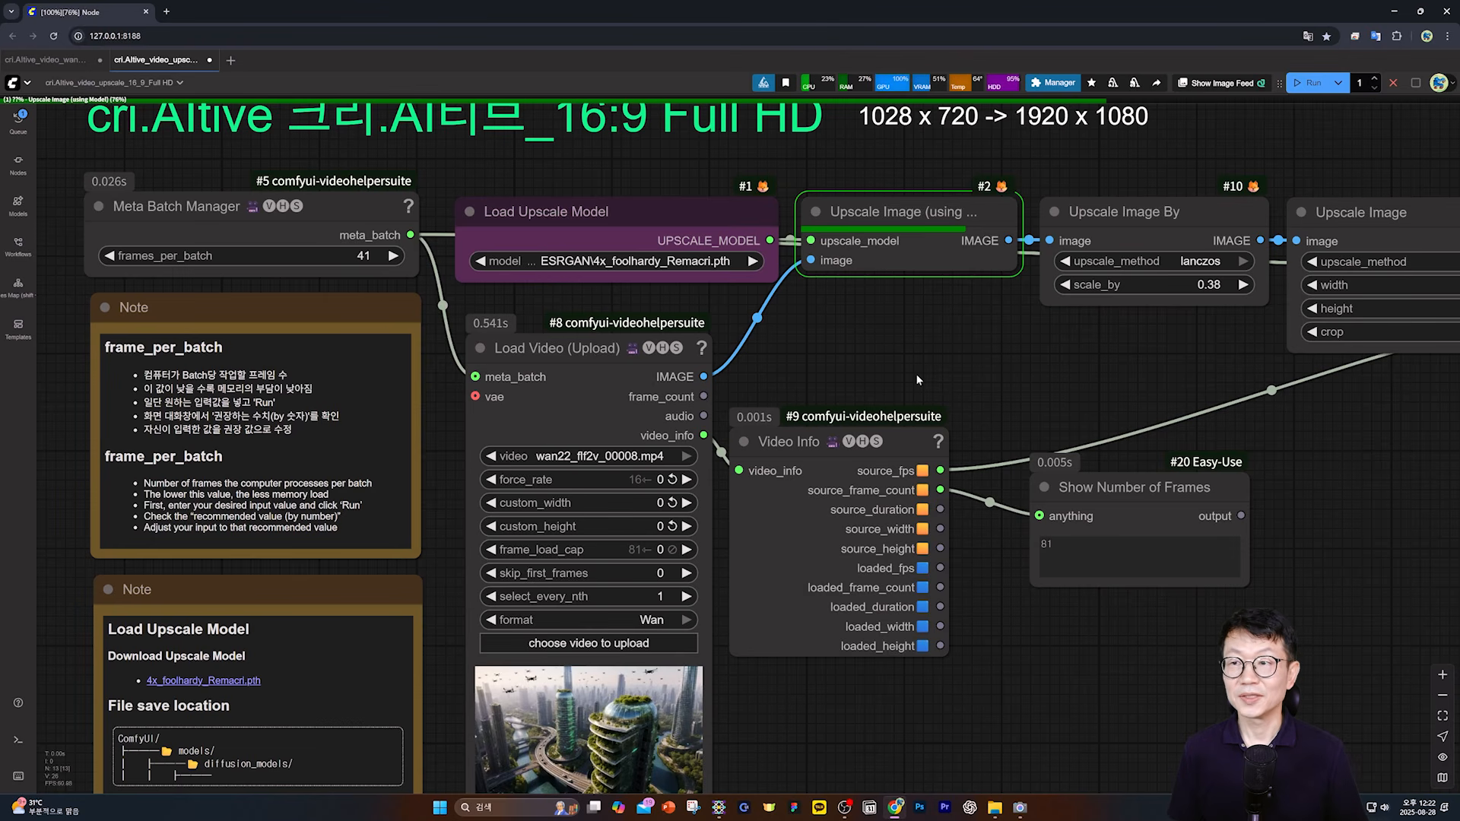
# - Open the cri.AItive_video_interpolation_60fps.json workflow from the Exercise_page folder
pyautogui.click(17, 82)
pyautogui.moveTo(144, 127)
pyautogui.click(225, 132)
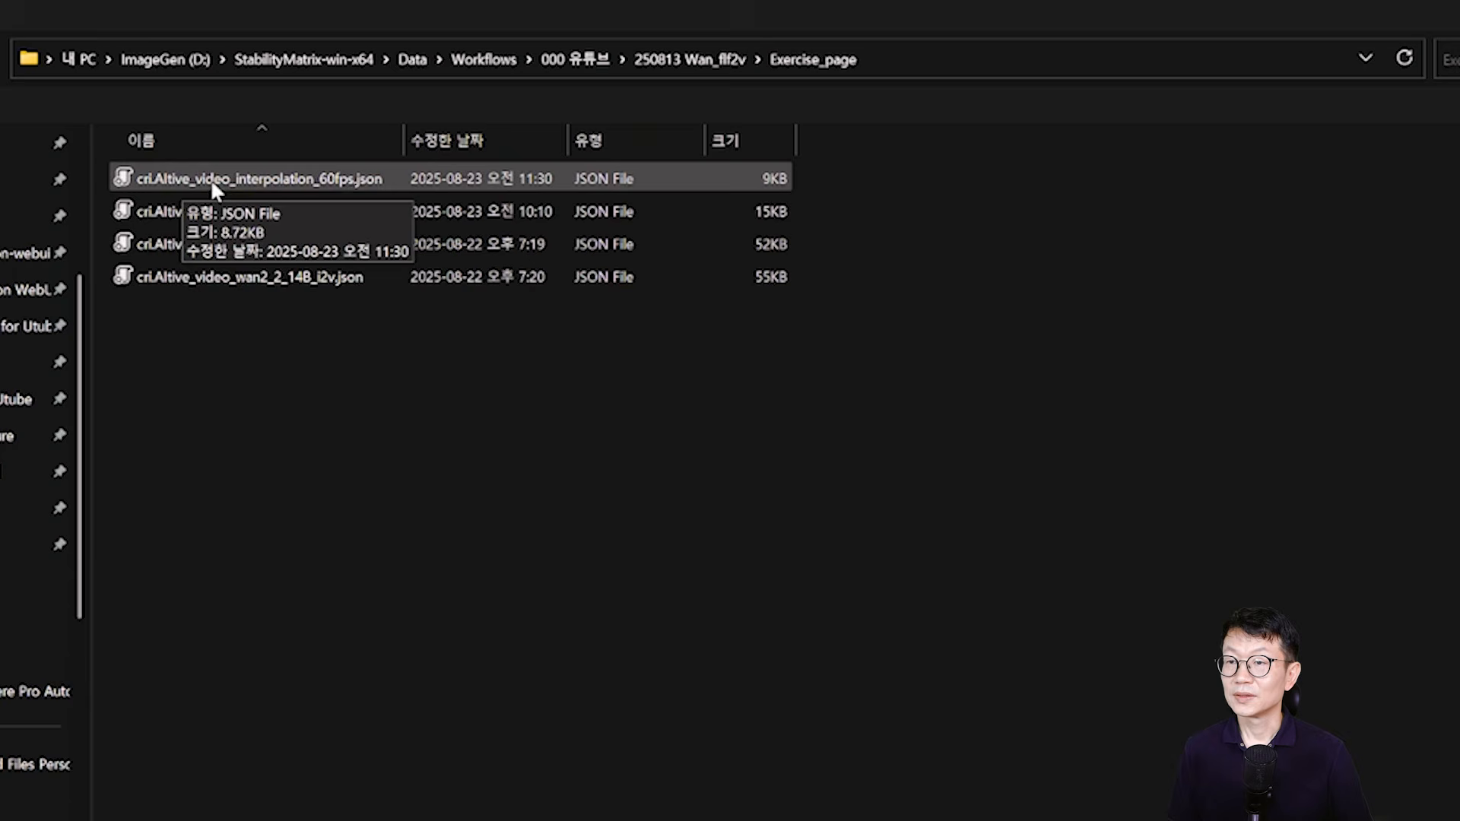
pyautogui.doubleClick(272, 181)
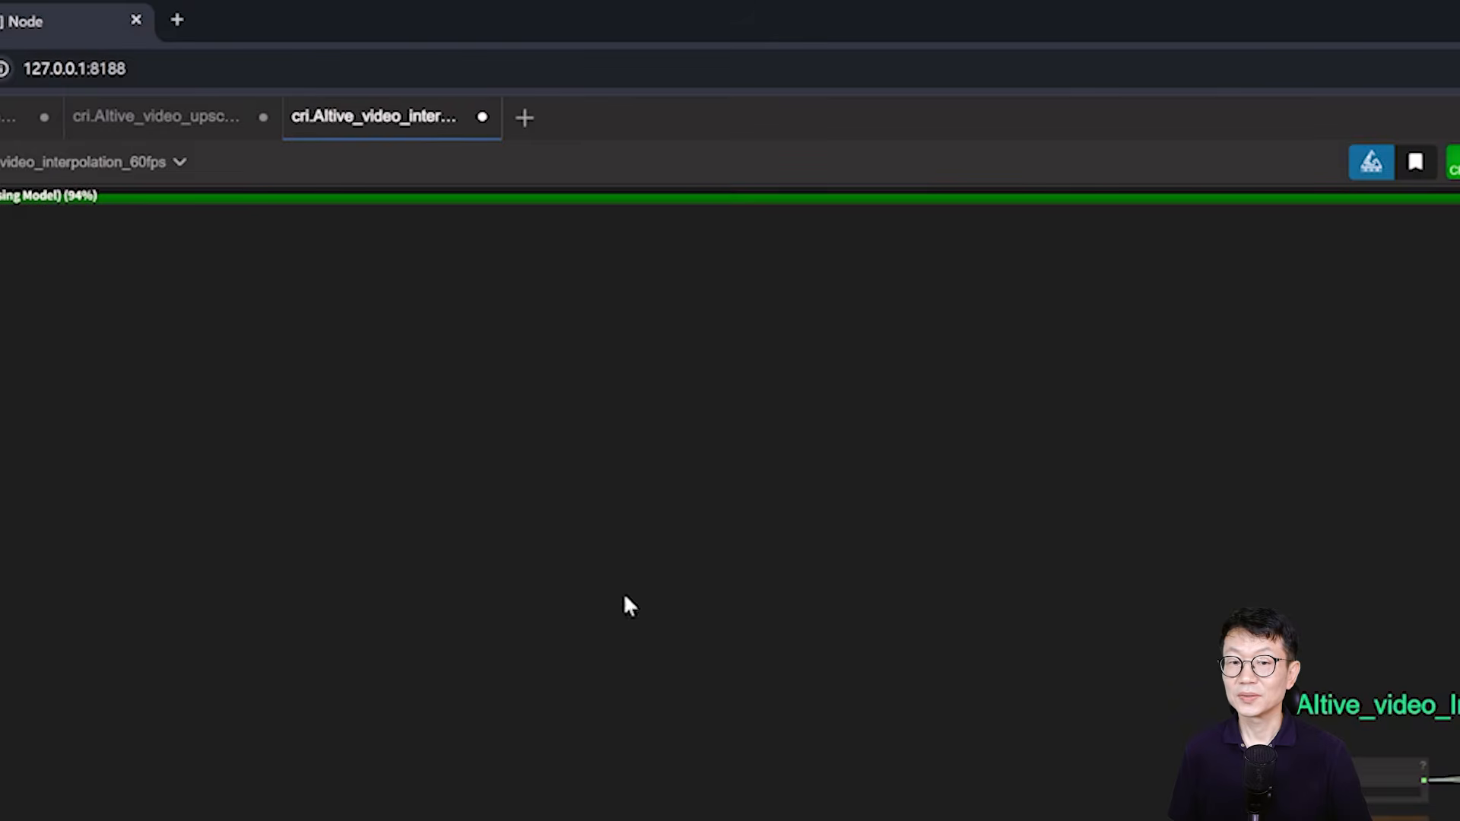
pyautogui.scroll(4, 495, 437)
pyautogui.moveTo(561, 430); pyautogui.dragTo(182, 435)
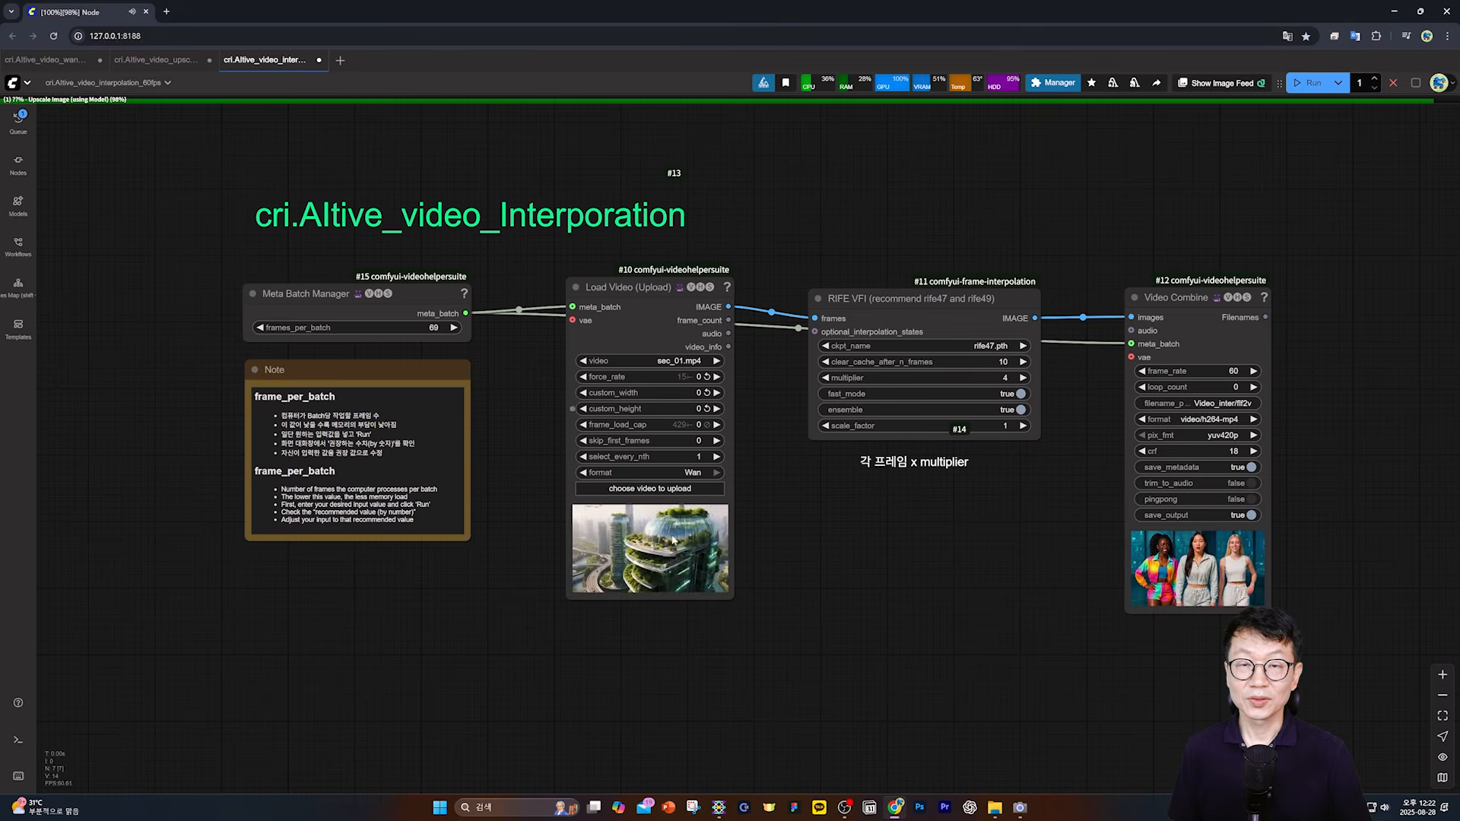
# - Examine the interpolation workflow's video loading, the RIFE VFI multiplier, and the Video Combine frame_rate
pyautogui.moveTo(844, 522); pyautogui.dragTo(752, 558)
pyautogui.scroll(3, 751, 556)
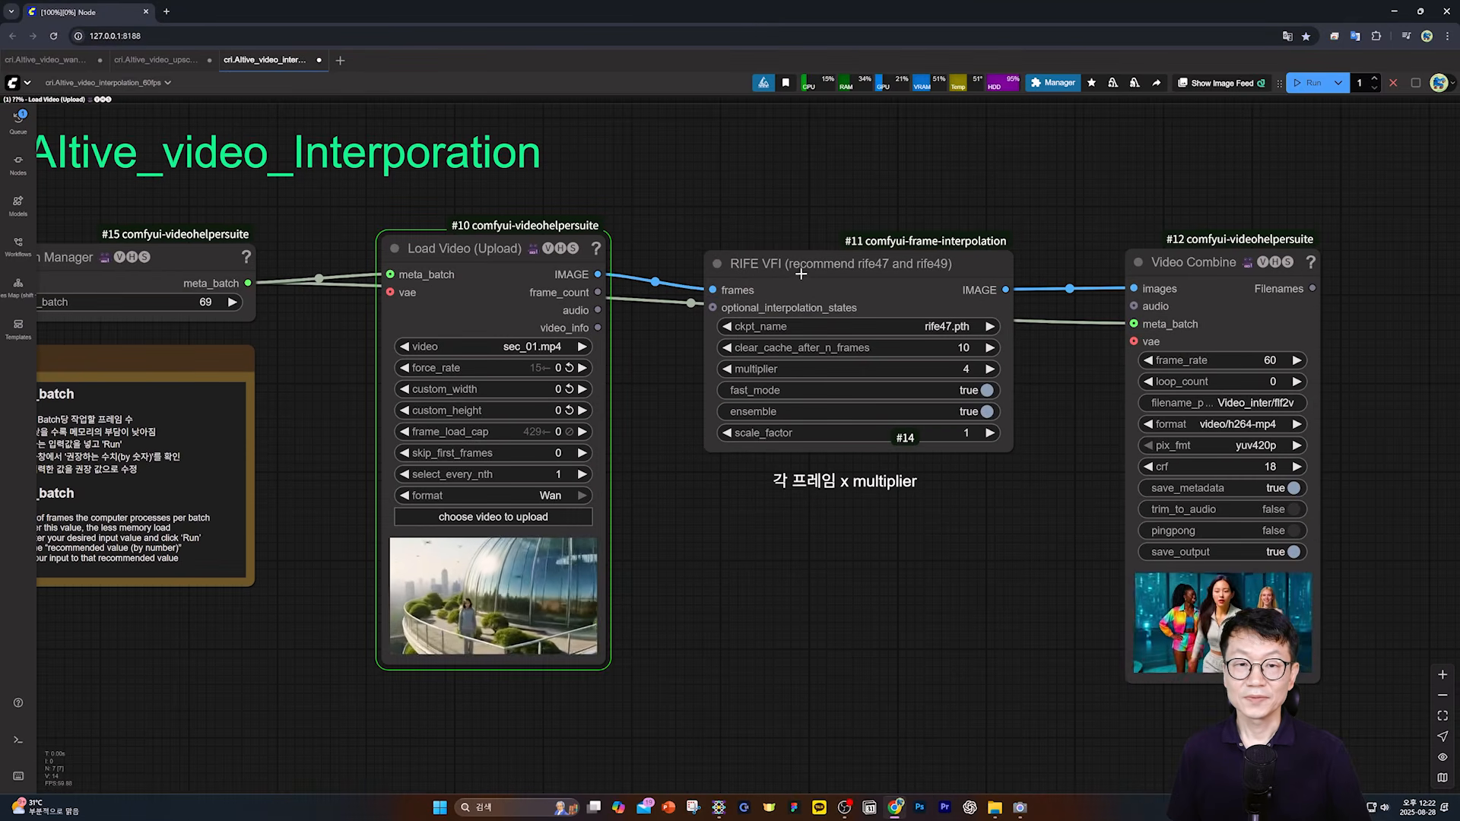
pyautogui.click(900, 290)
pyautogui.click(1229, 291)
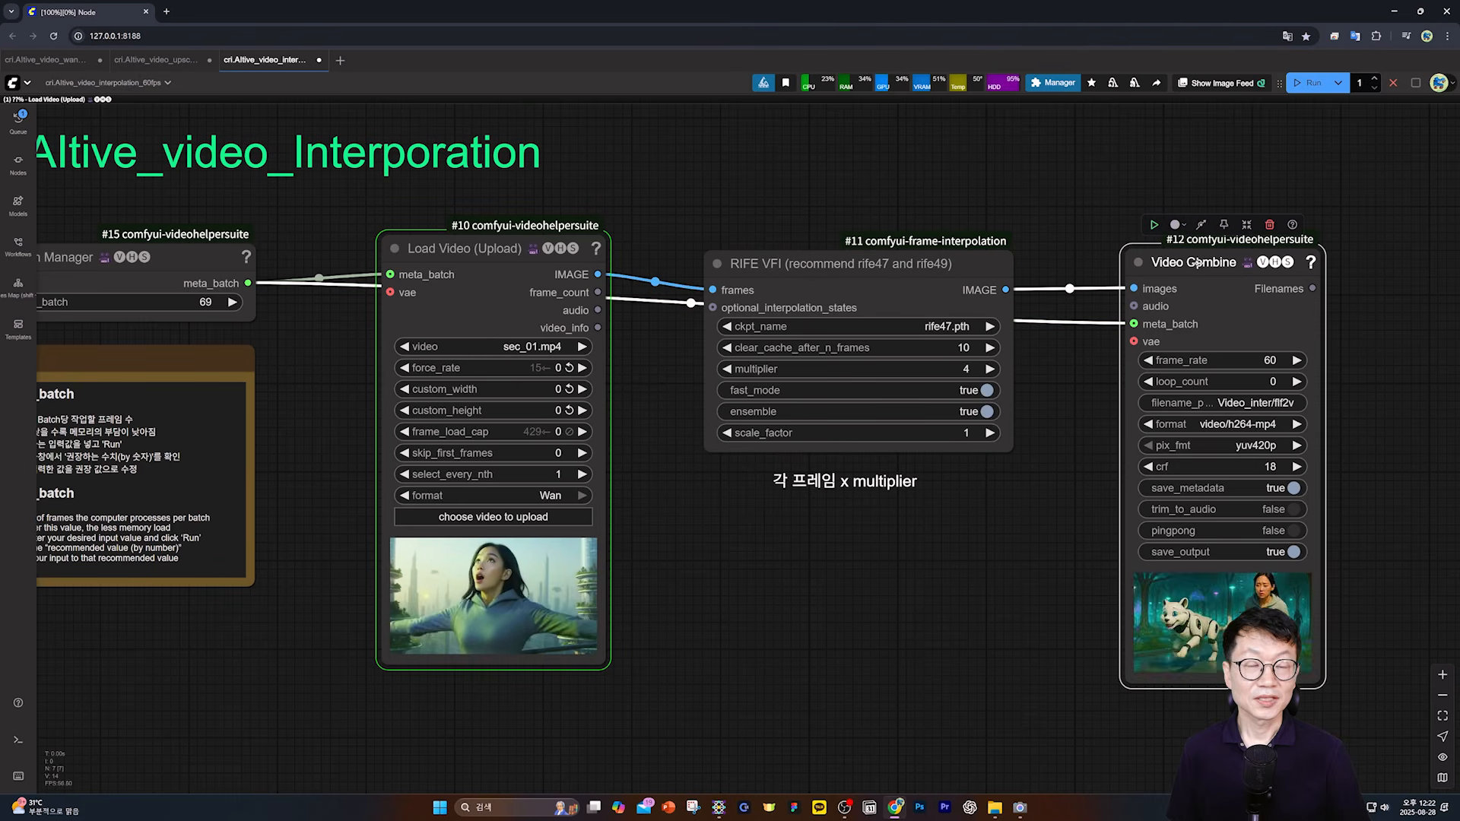
pyautogui.moveTo(952, 553); pyautogui.dragTo(1071, 590)
pyautogui.click(674, 557)
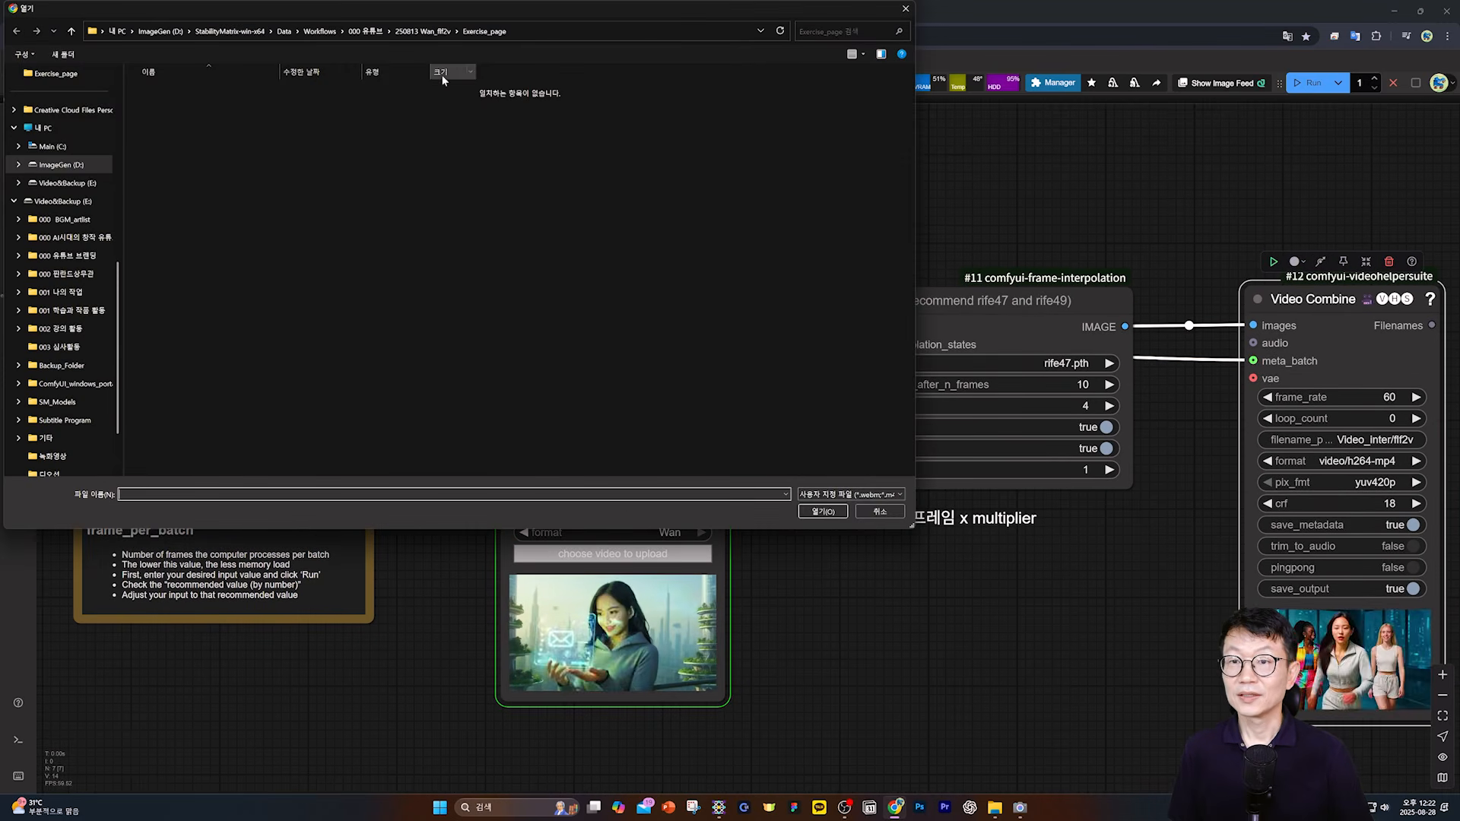
pyautogui.click(880, 512)
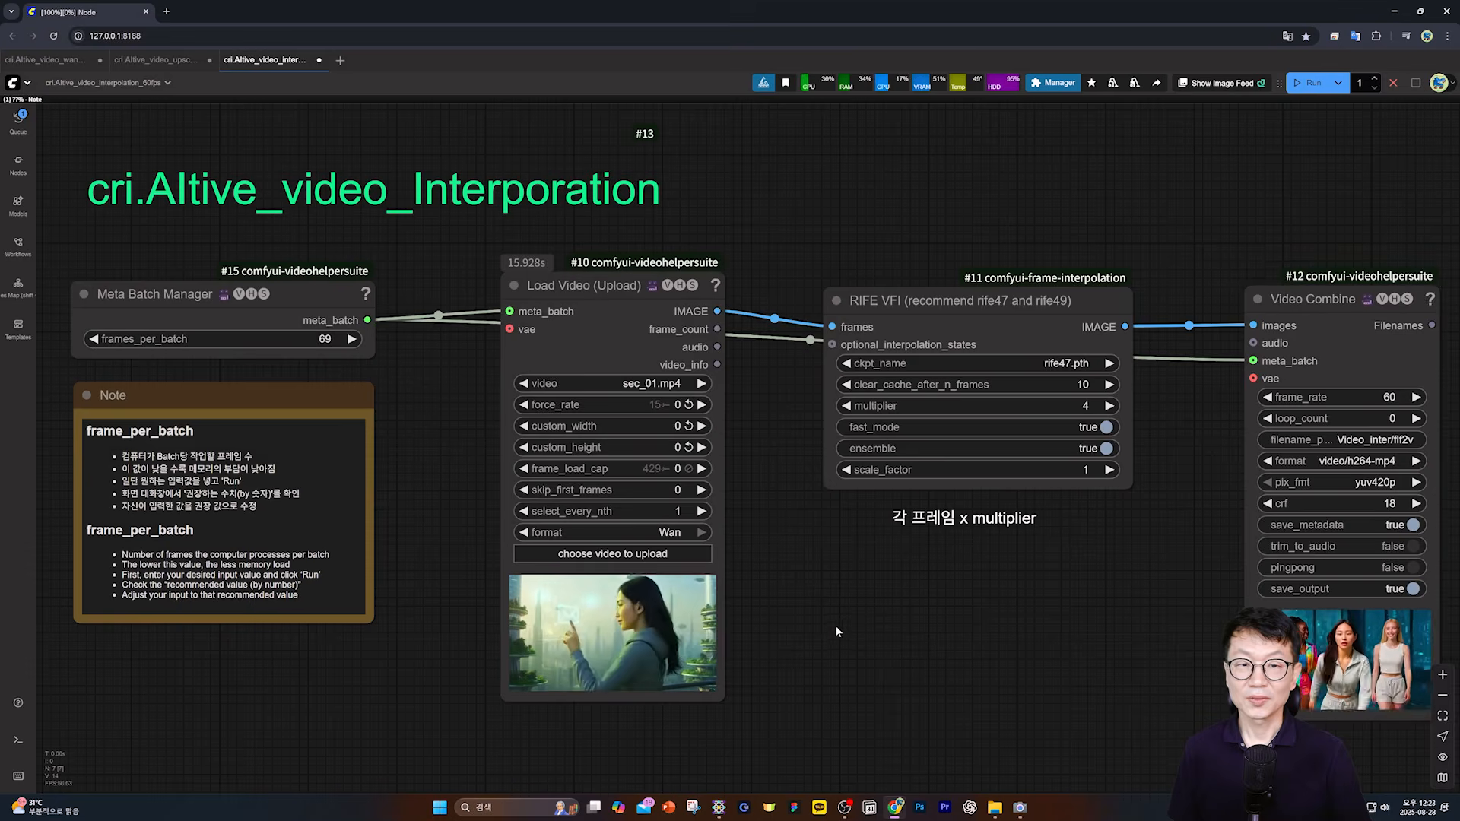
pyautogui.moveTo(835, 625); pyautogui.dragTo(780, 655)
pyautogui.click(848, 454)
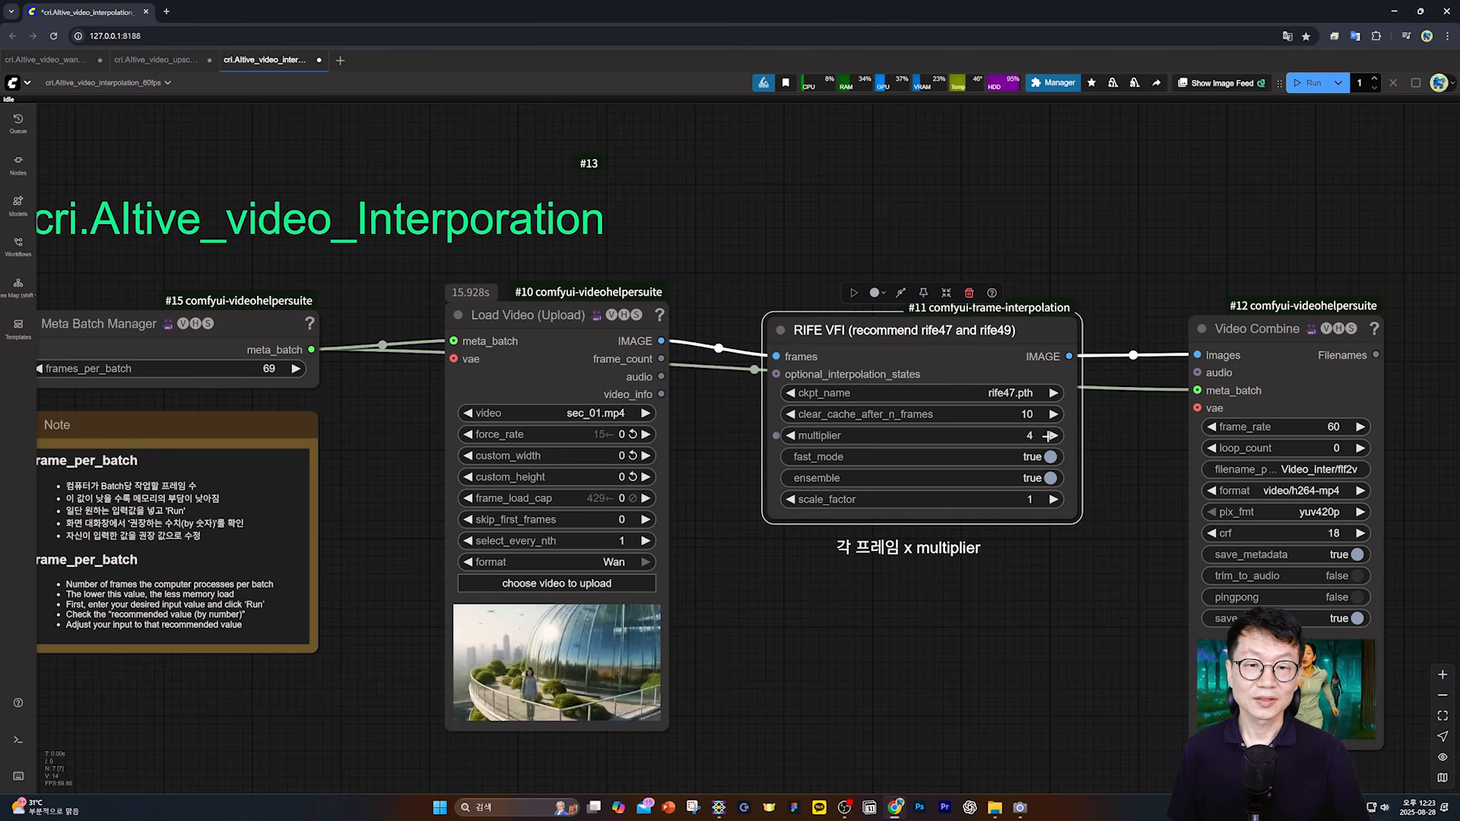
pyautogui.moveTo(1348, 440); pyautogui.dragTo(1281, 421)
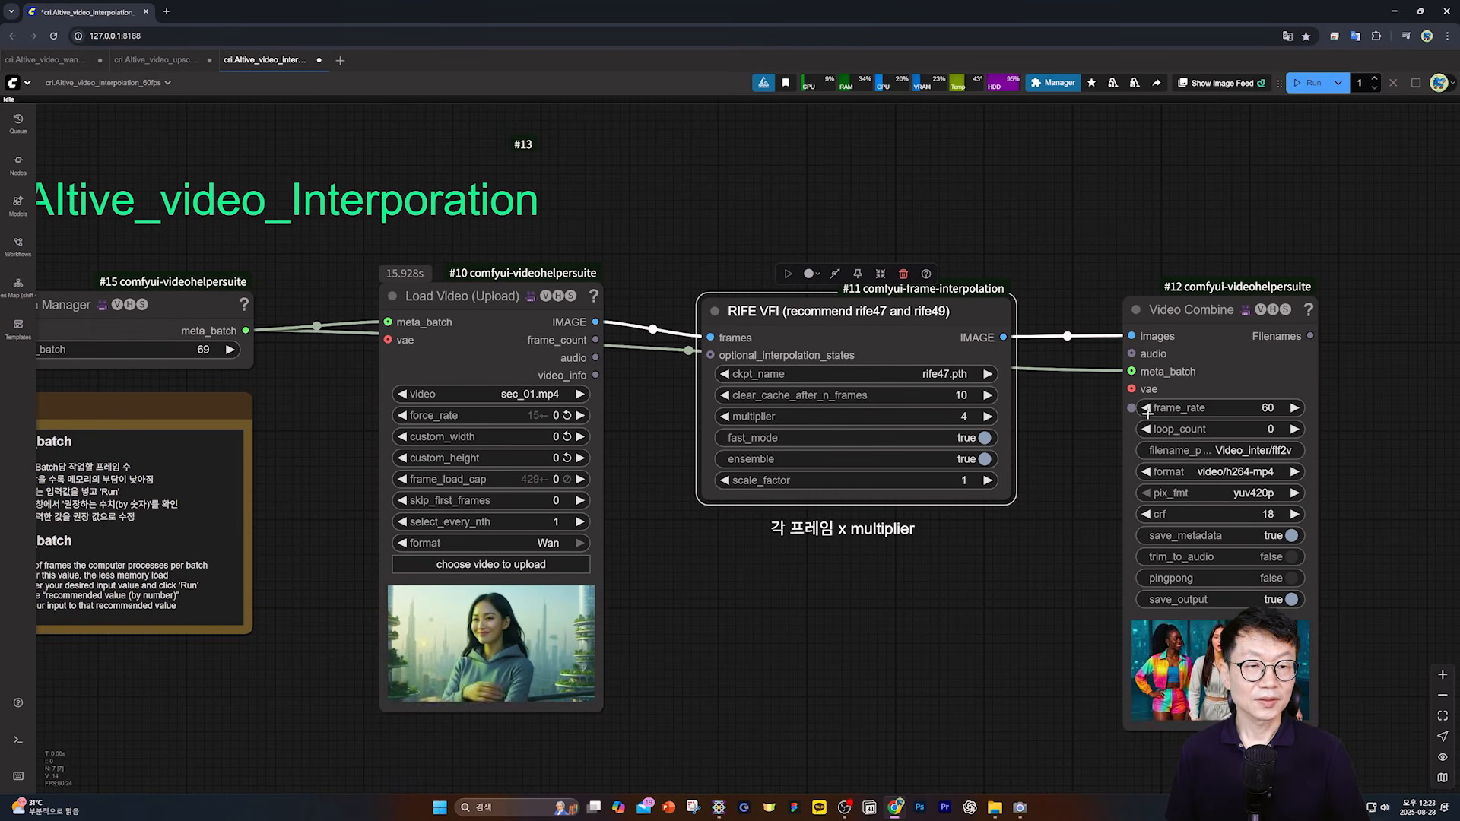